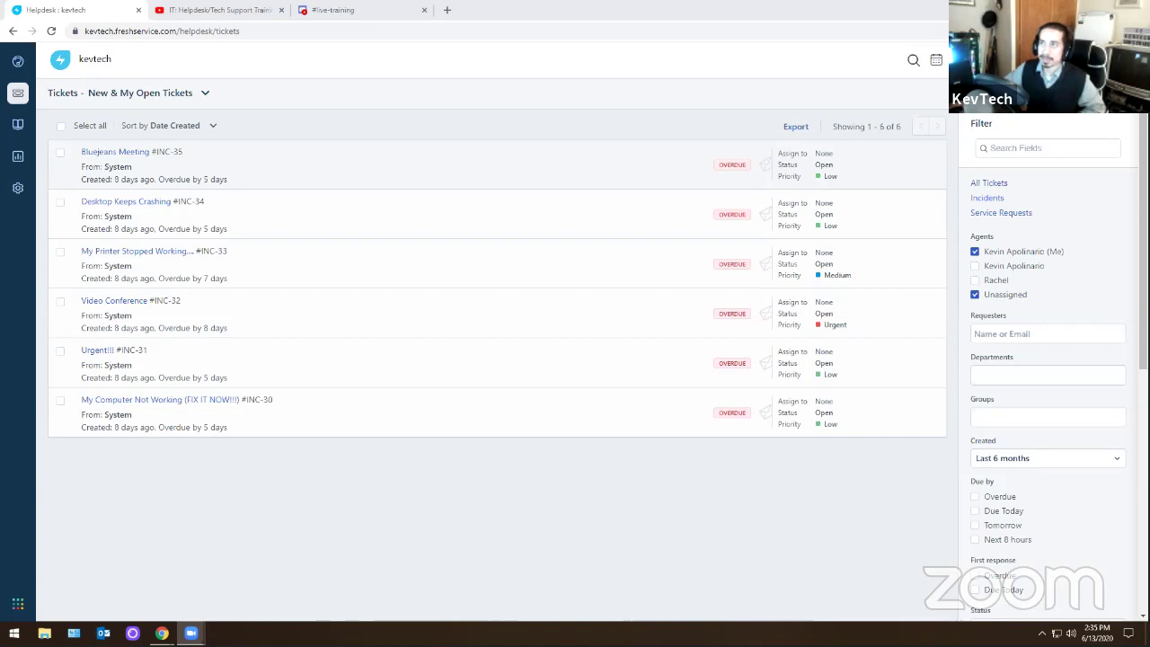
- Close the YouTube training tab and open ticket INC-35 'Bluejeans Meeting' from the list
click(281, 9)
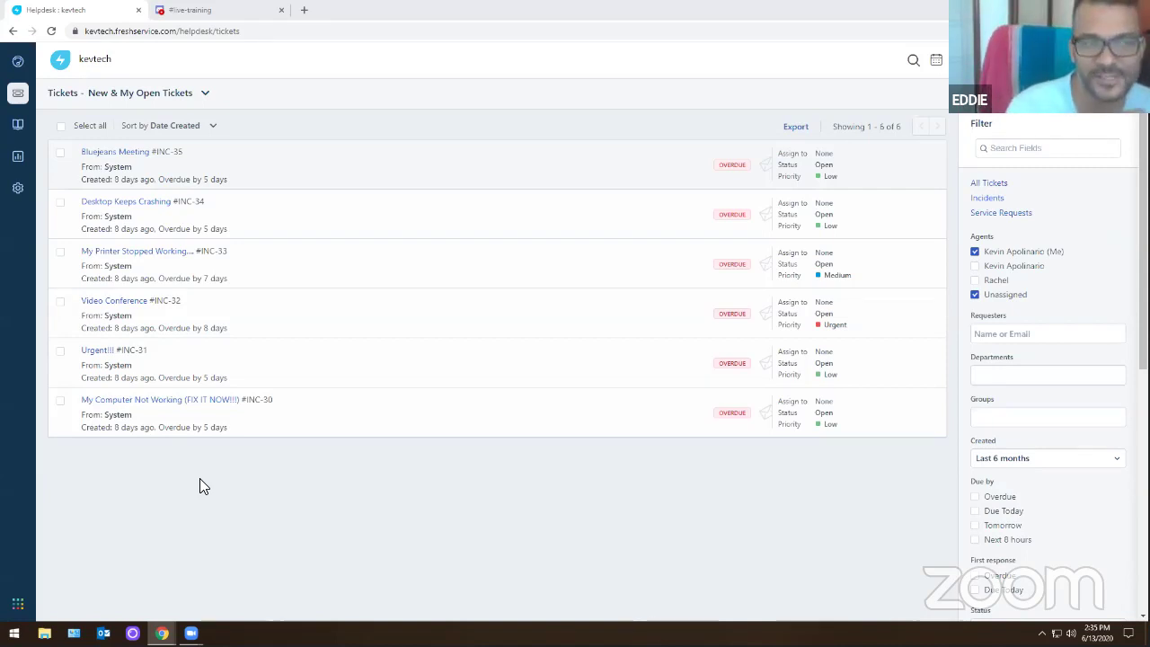
click(121, 154)
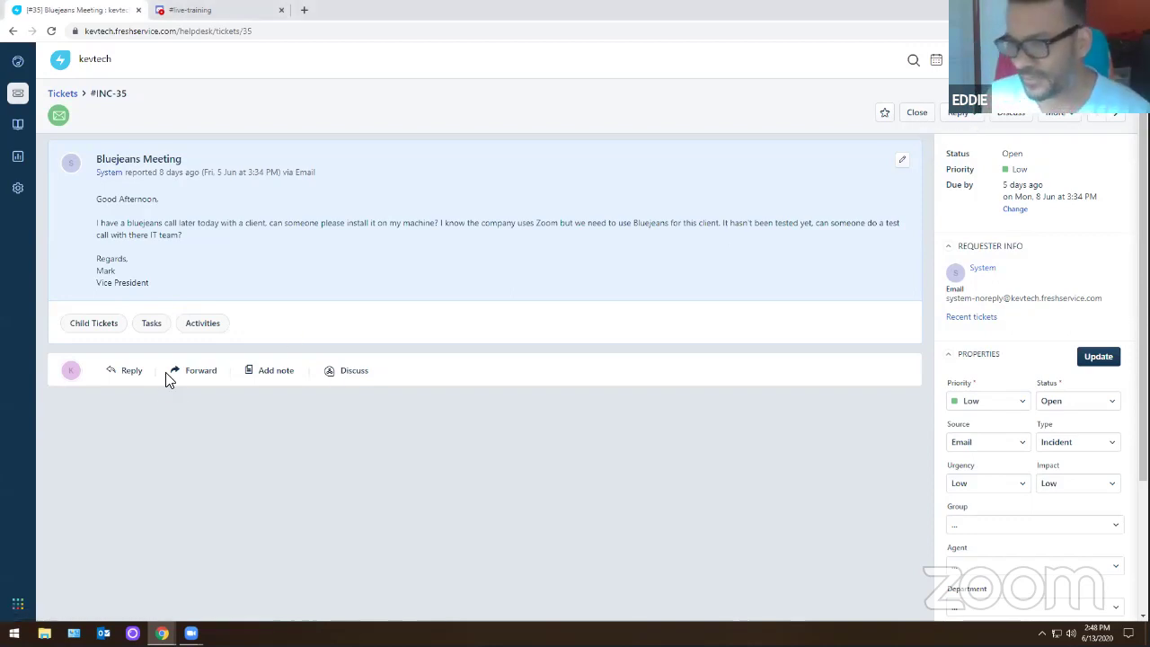
- Discard a forward draft, start a reply on INC-35 instead, and add a period after the ticket link
click(196, 371)
click(837, 520)
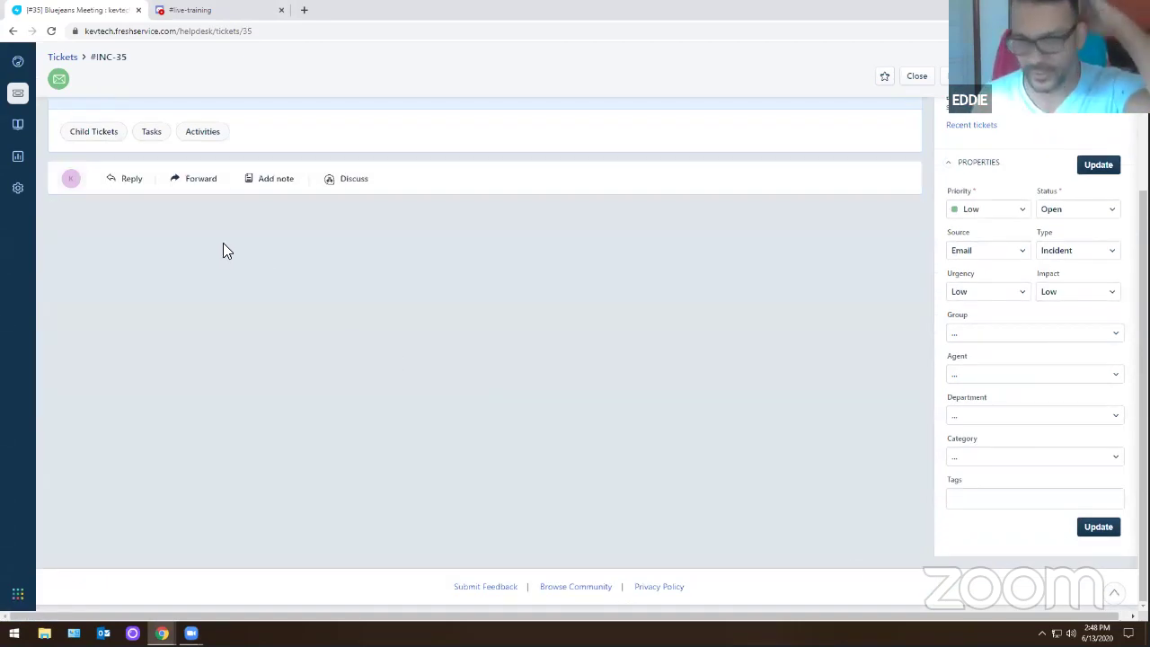
click(132, 185)
scroll(415, 480, up, 2)
scroll(415, 480, up, 1)
text(.)
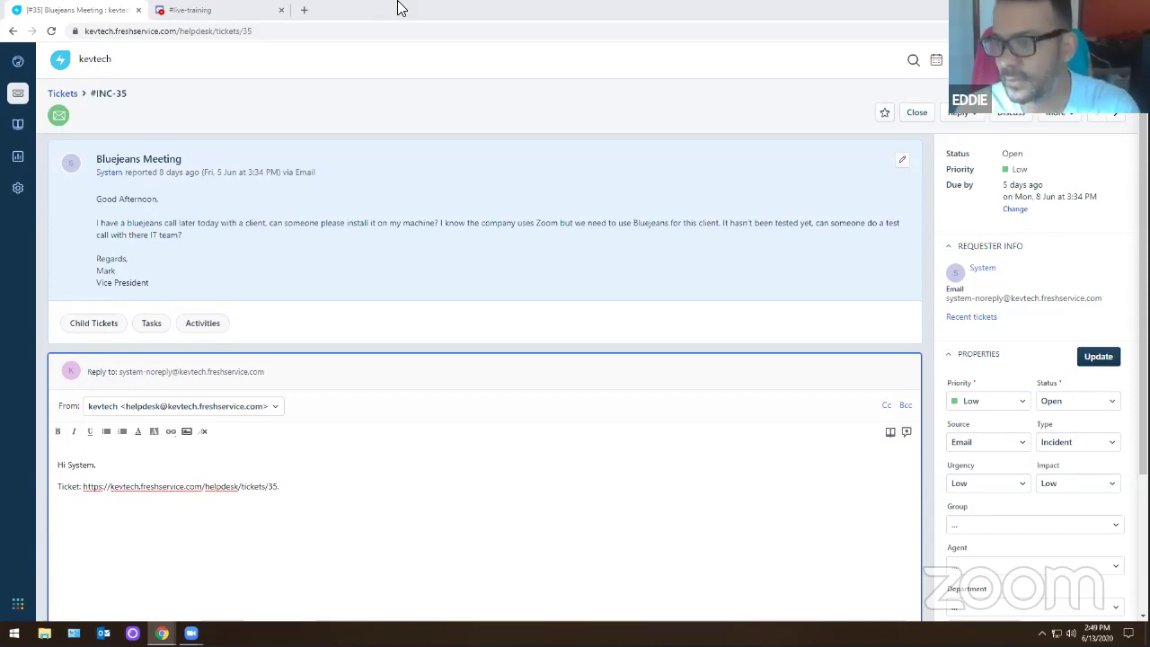
- Write the reply requesting manager approval and a test call before setup, then send it
click(297, 510)
text(Get ma)
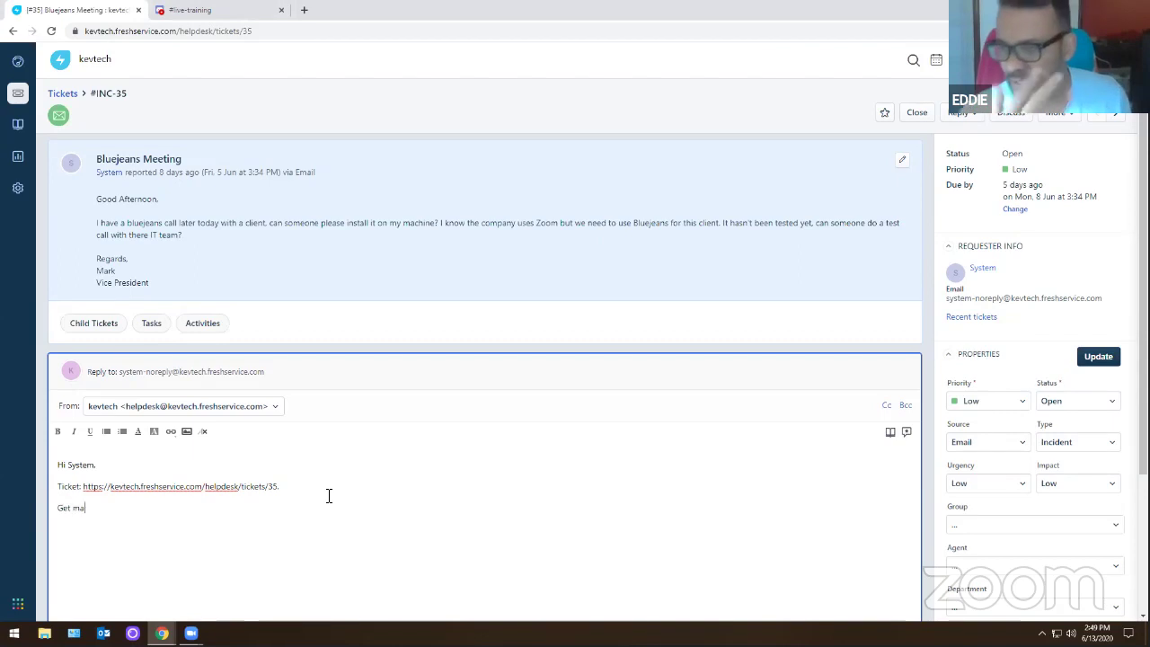
text(nager approv)
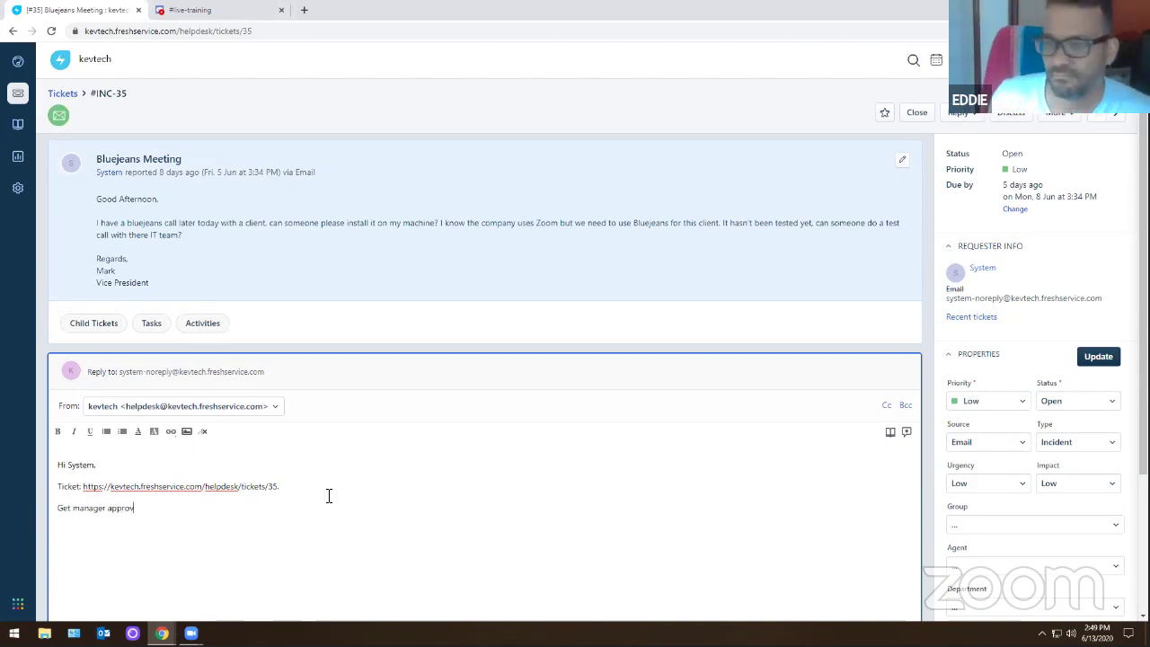
text(al and m)
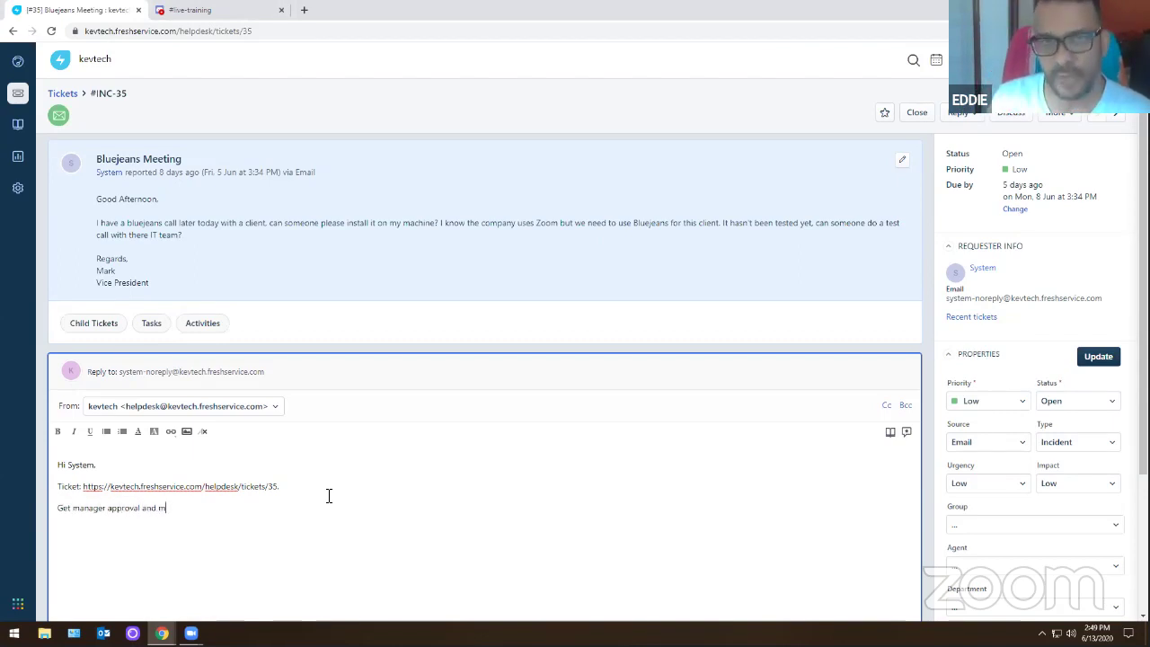
text(ake sure it works in the )
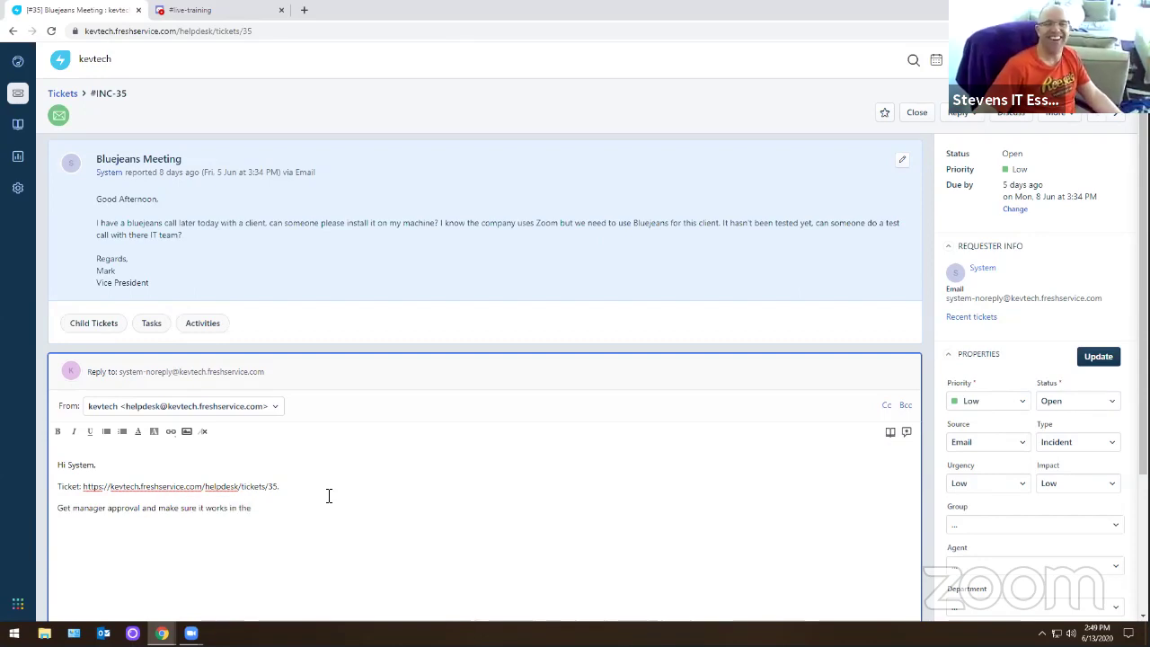
text(job environ)
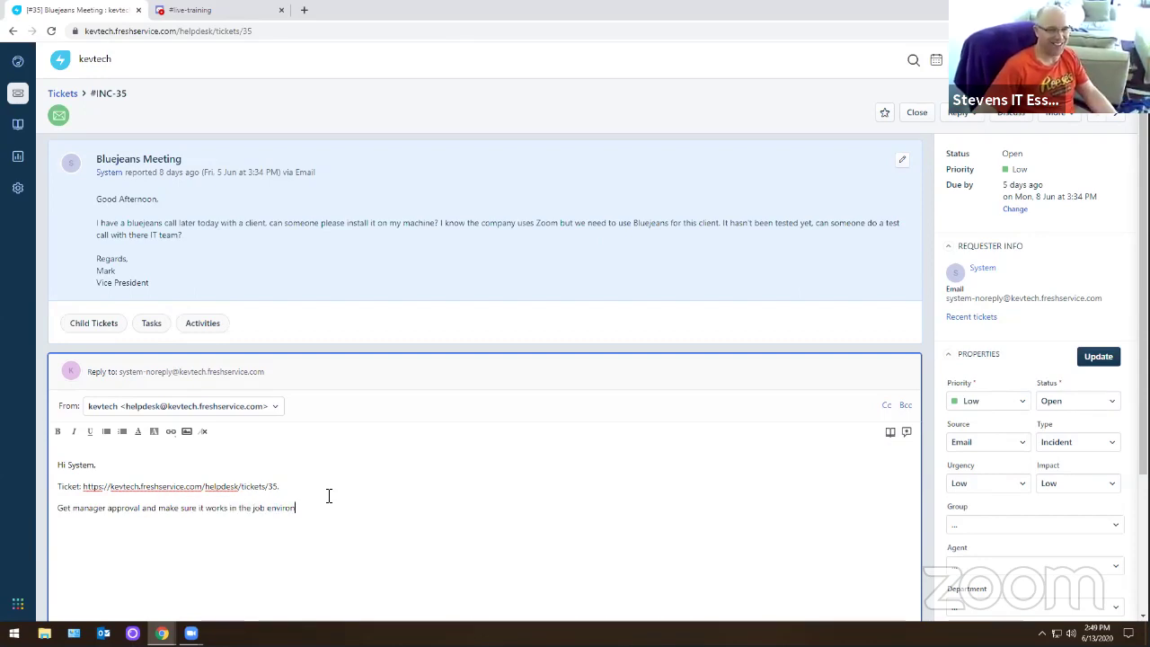
text(ment. M)
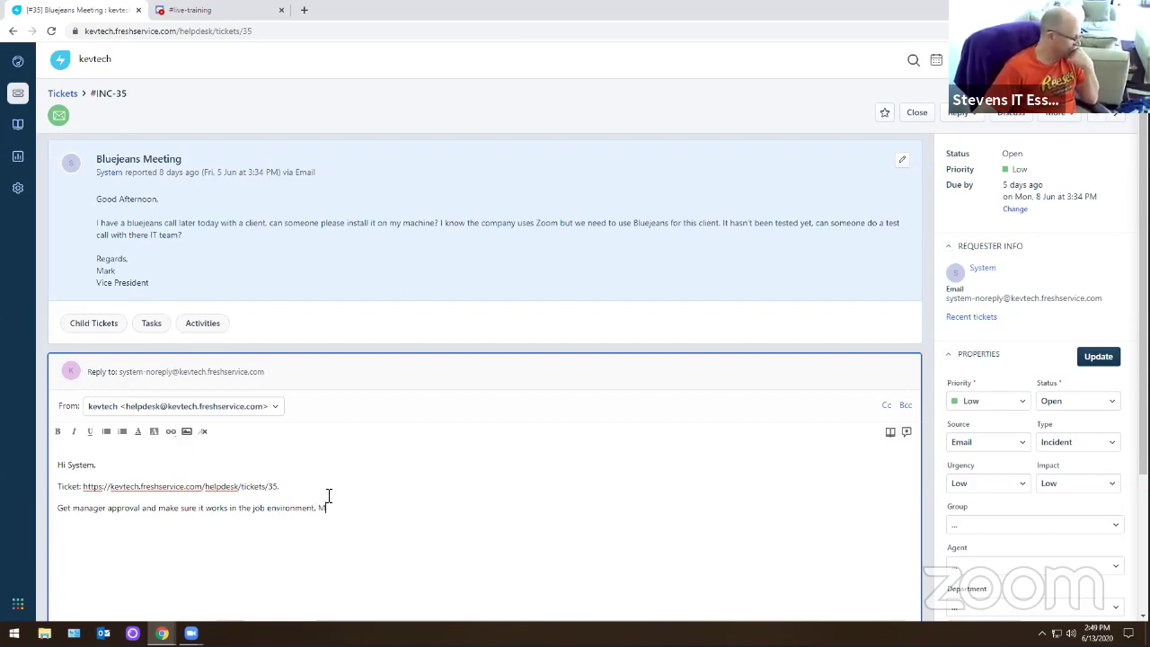
key(BackSpace)
text(do a test call )
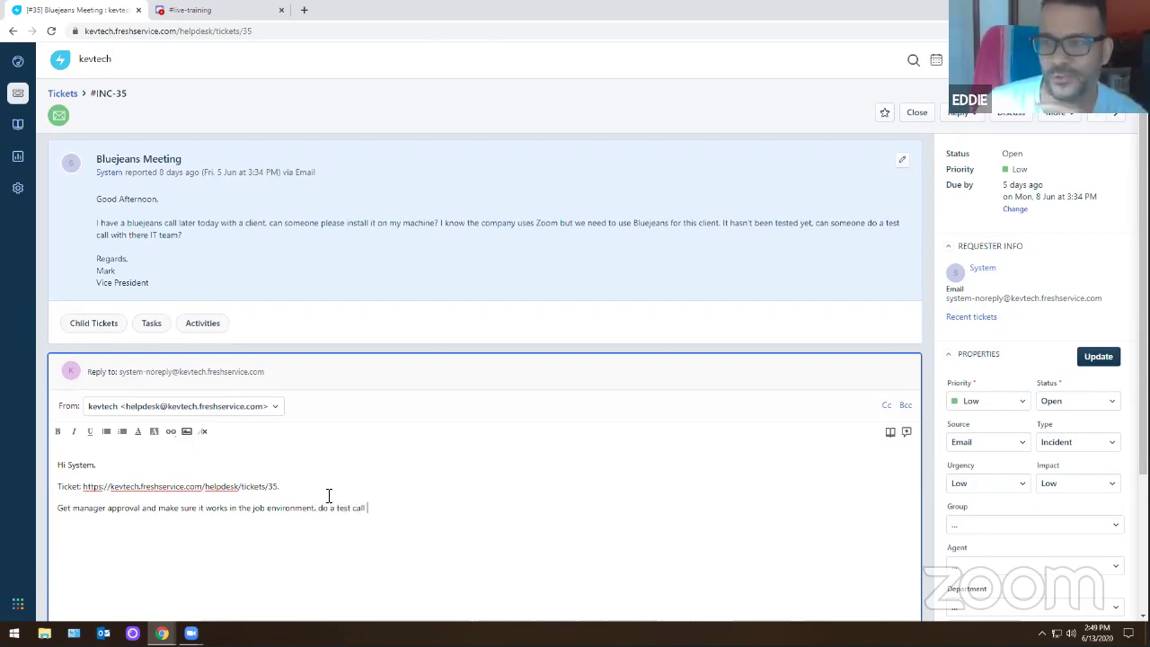
text(with people)
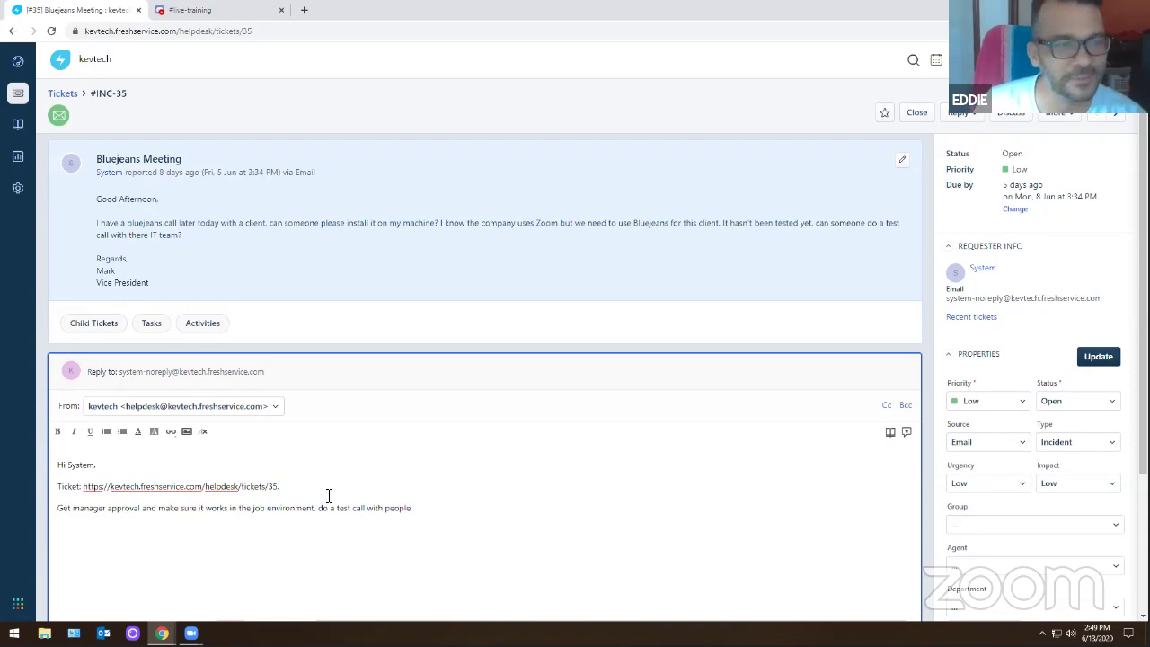
text( bef)
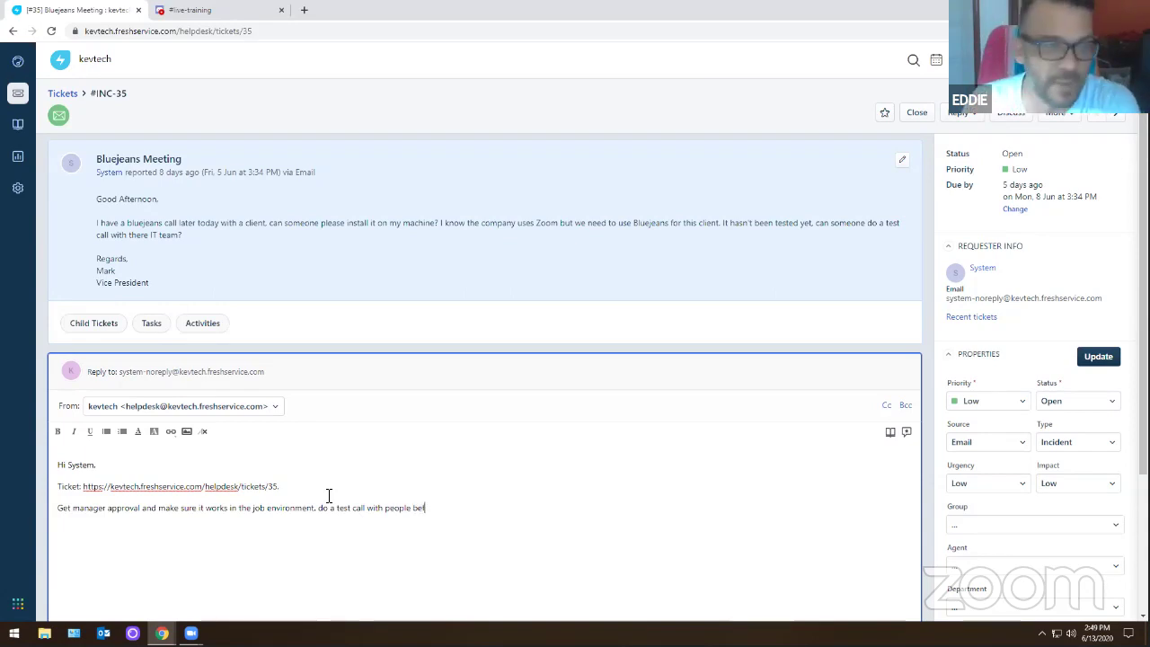
text(ore settin)
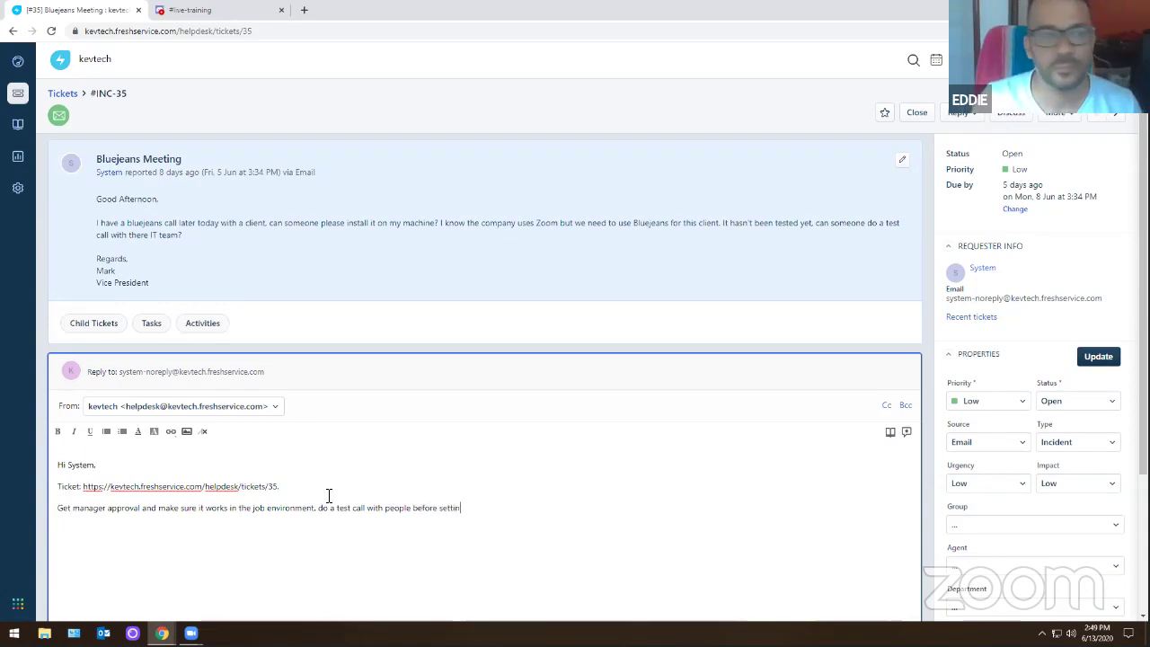
text(g this up.)
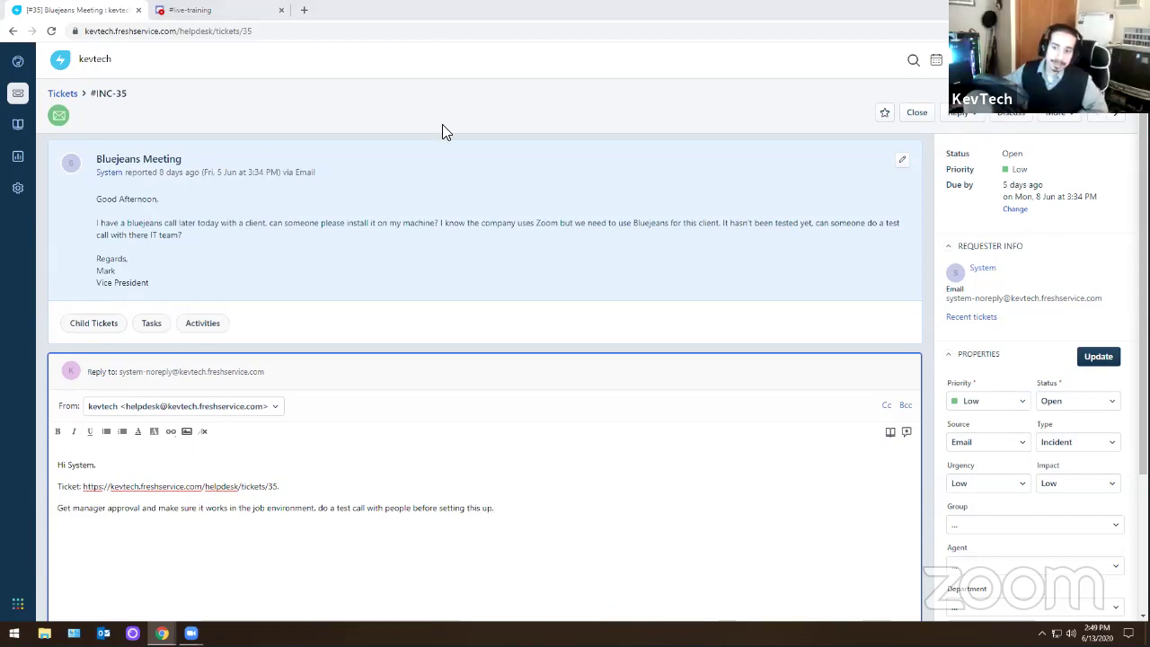
scroll(408, 458, down, 2)
scroll(409, 458, down, 2)
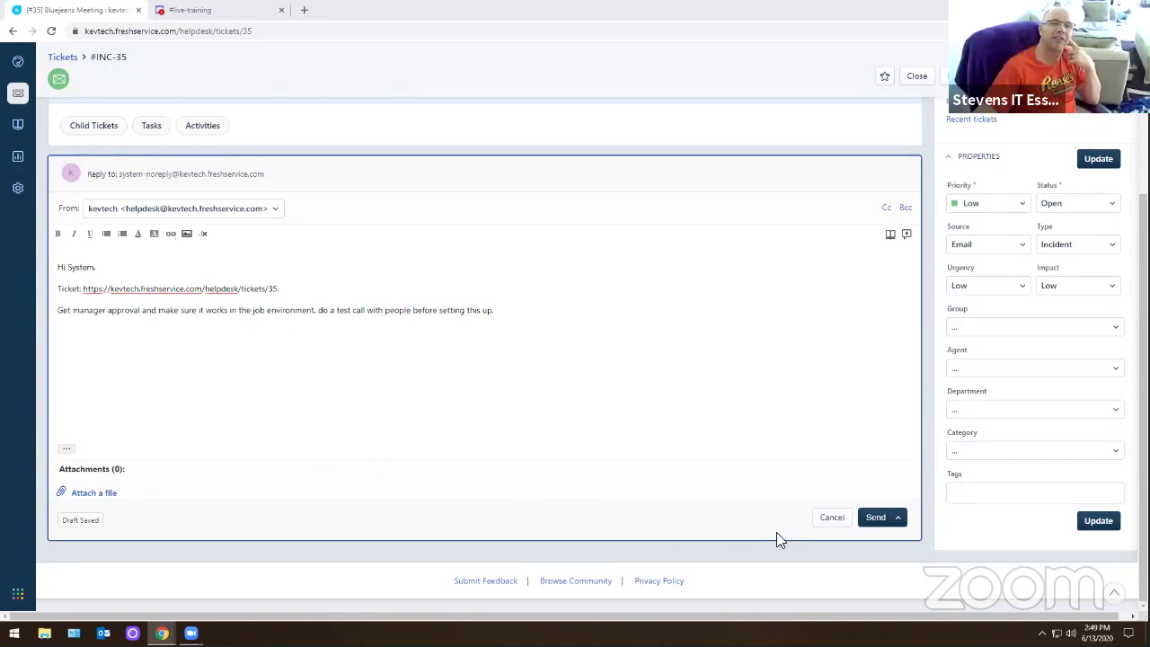
click(876, 517)
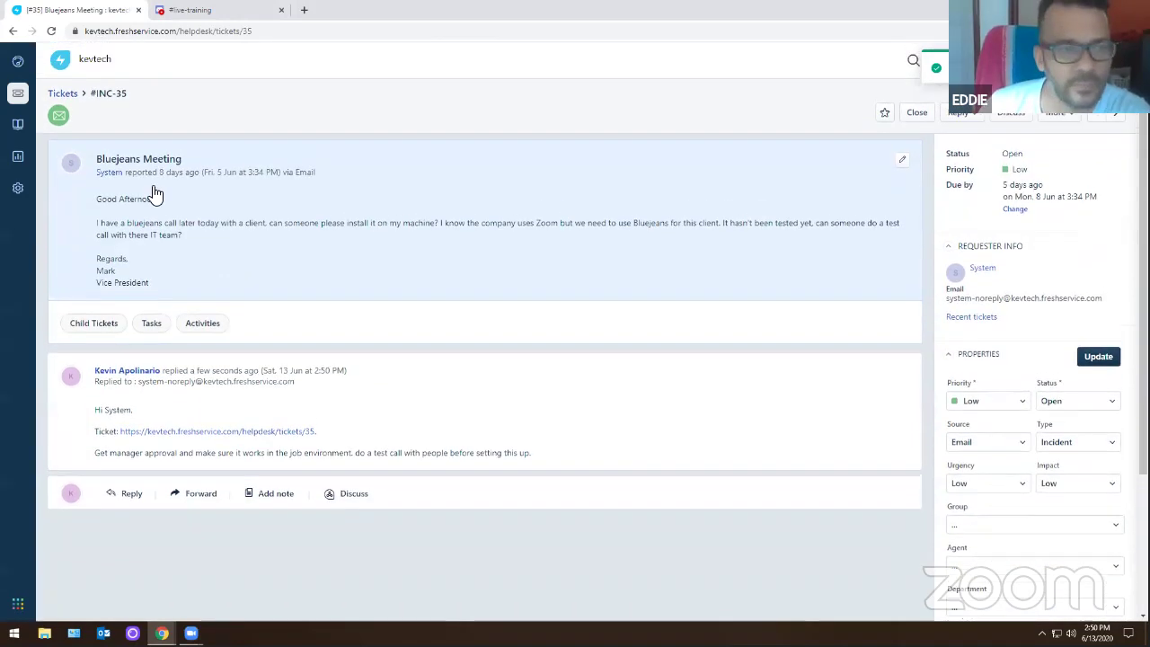
- Close the Bluejeans Meeting ticket, then open ticket INC-34 'Desktop Keeps Crashing'
click(60, 91)
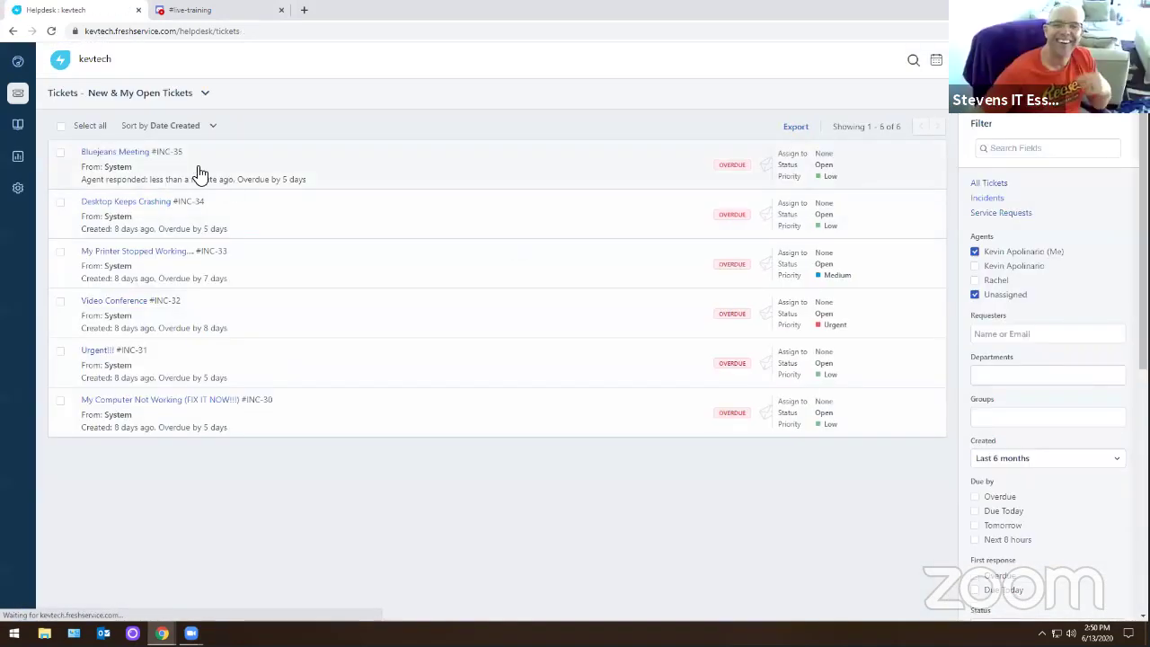
click(111, 154)
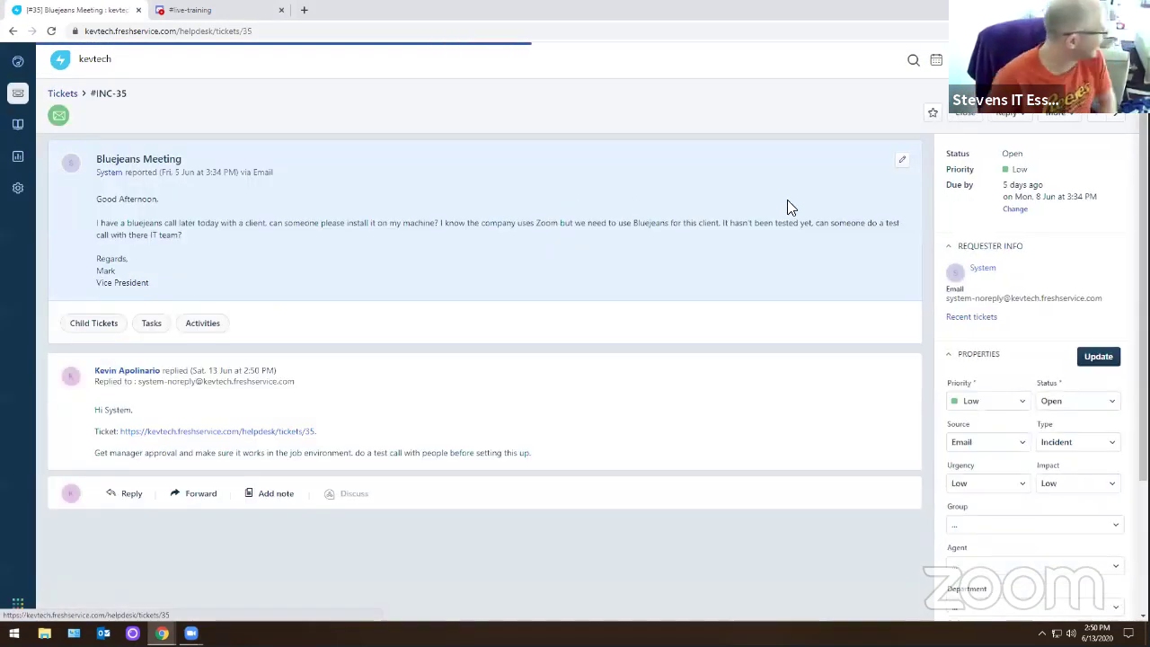
click(926, 117)
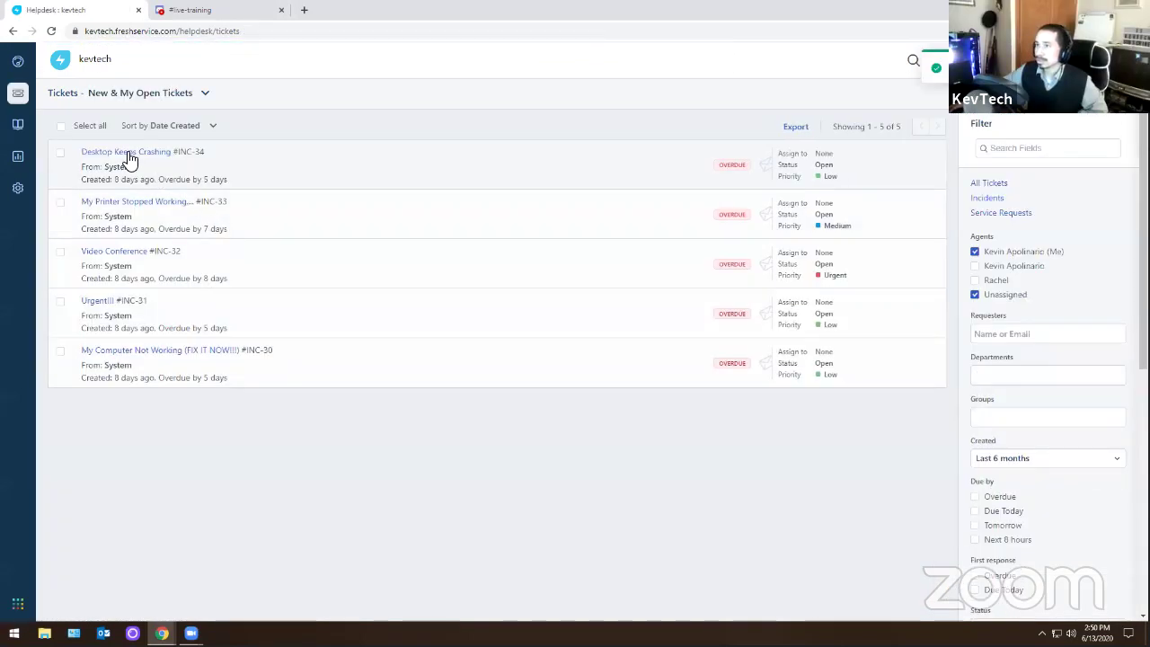
click(130, 159)
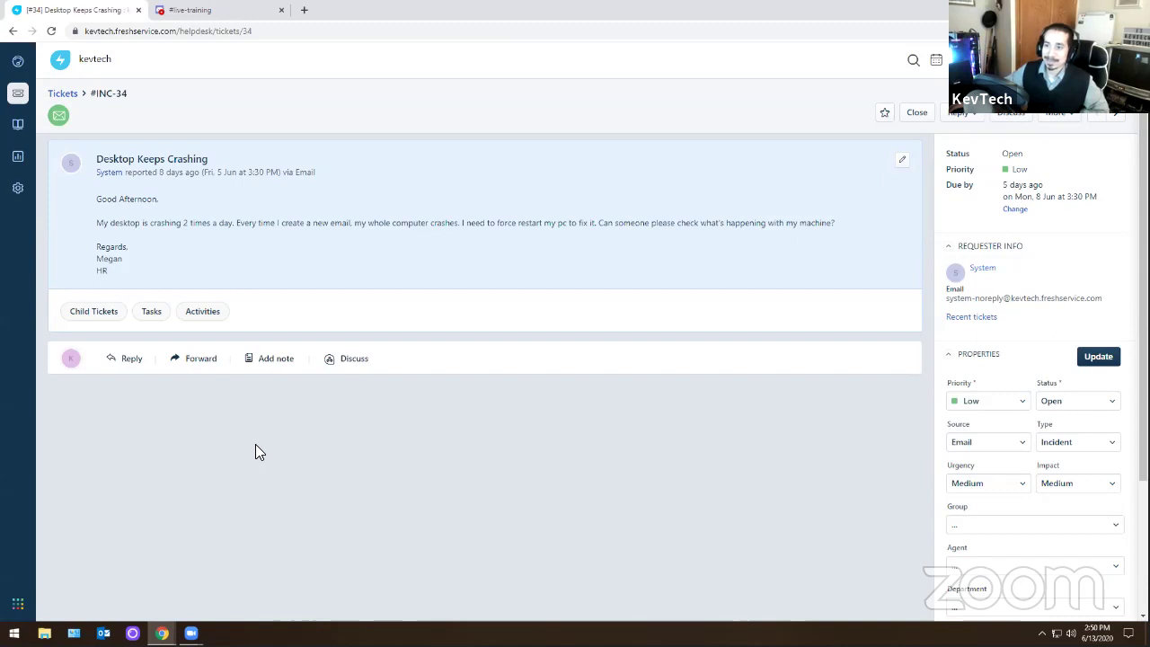
- Read the INC-34 report of crashes on new emails, highlighting and clearing text along the way
drag(97, 224, 808, 227)
click(431, 441)
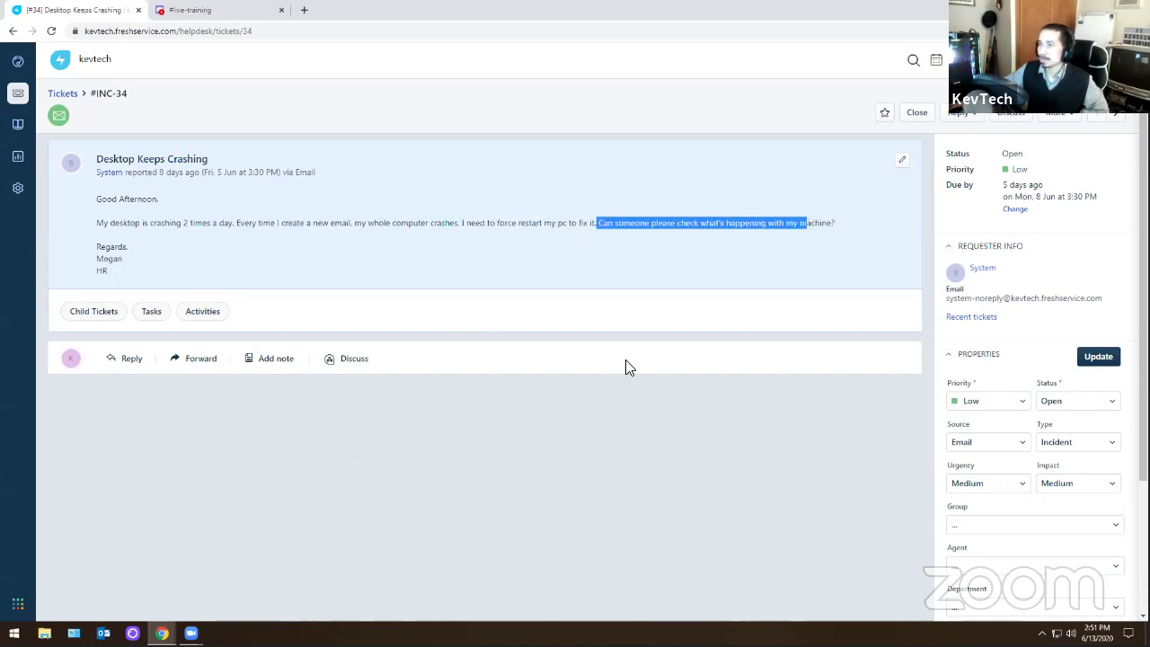
click(368, 472)
double_click(109, 259)
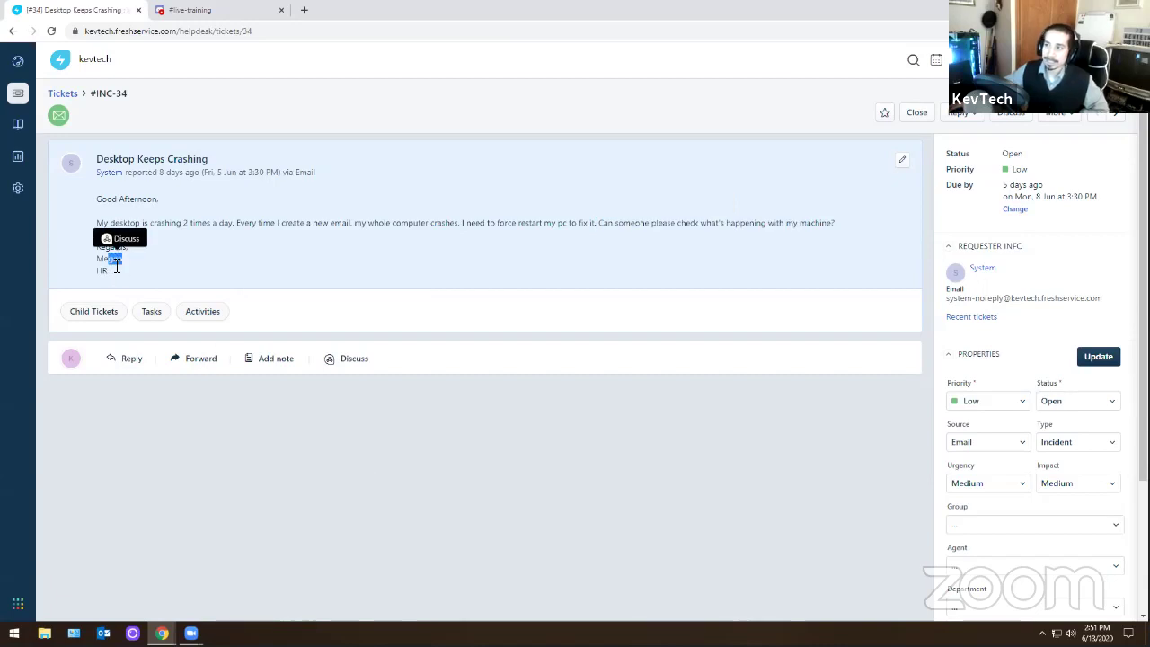
click(100, 268)
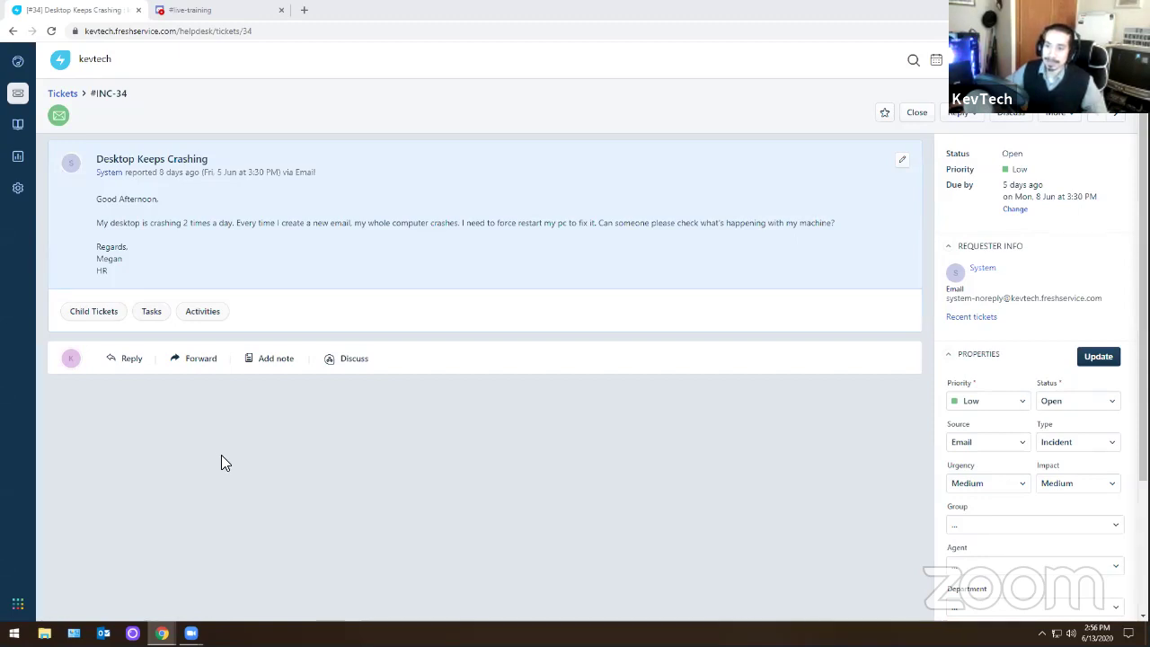
drag(107, 225, 387, 225)
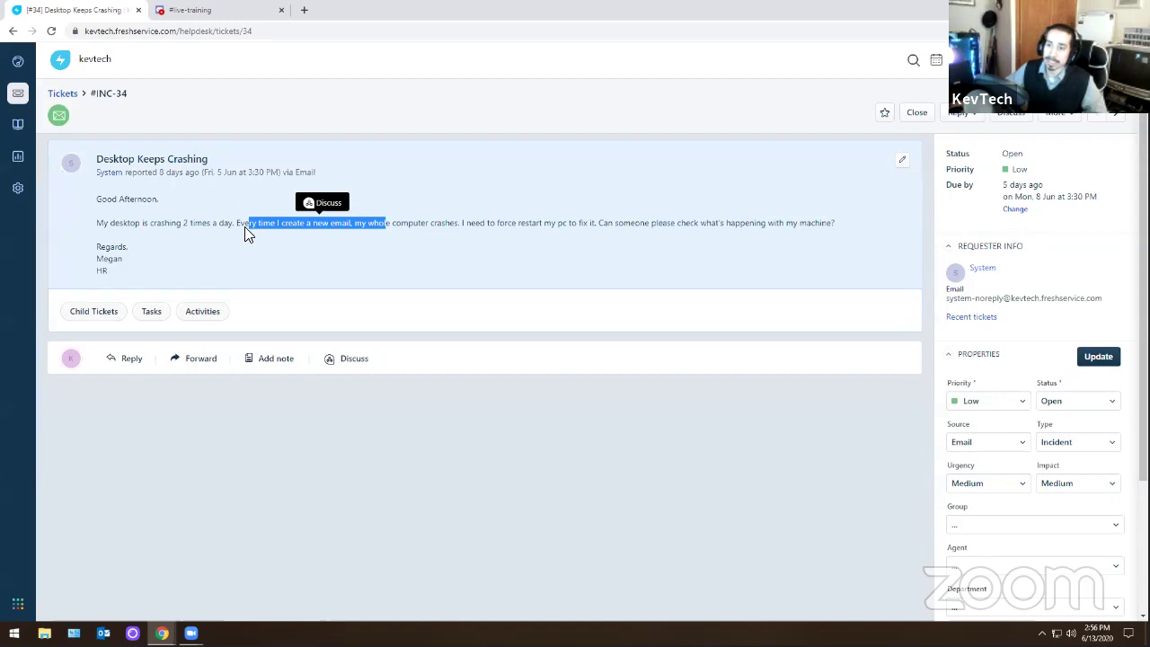
click(185, 224)
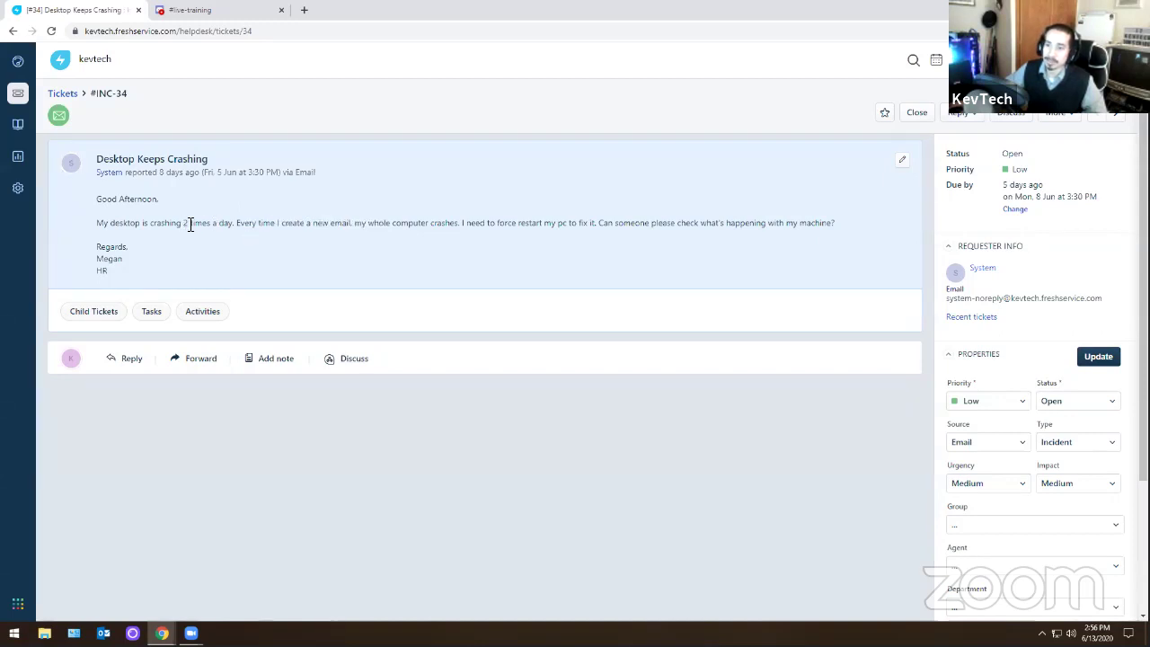
drag(186, 223, 364, 222)
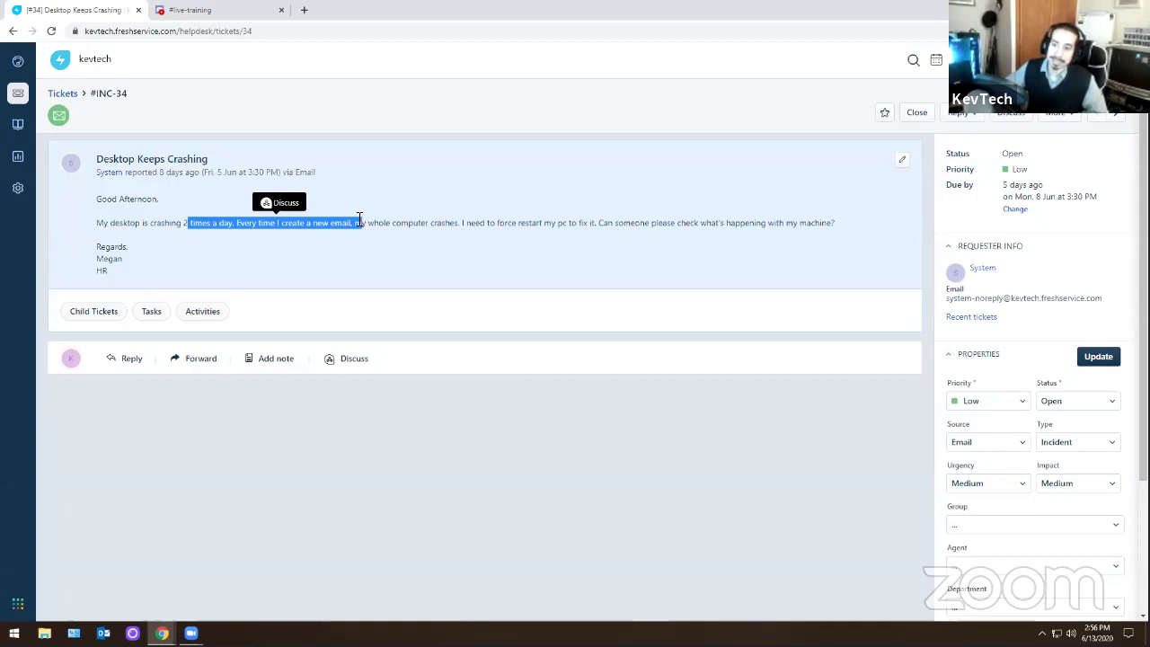
click(134, 234)
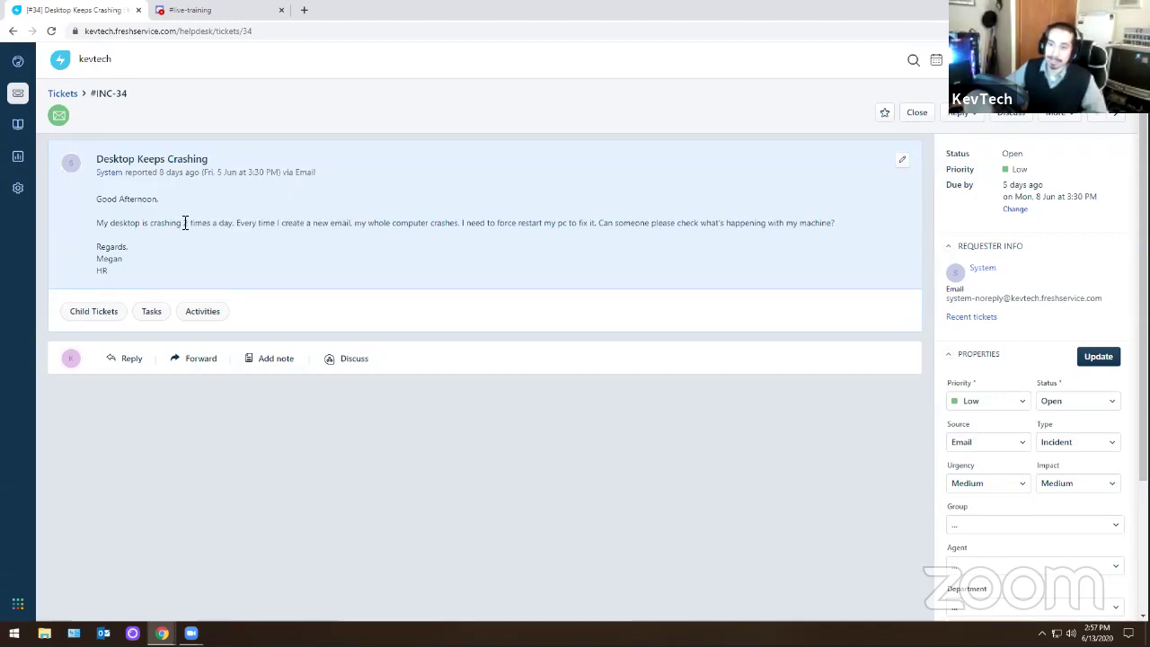
drag(184, 223, 262, 223)
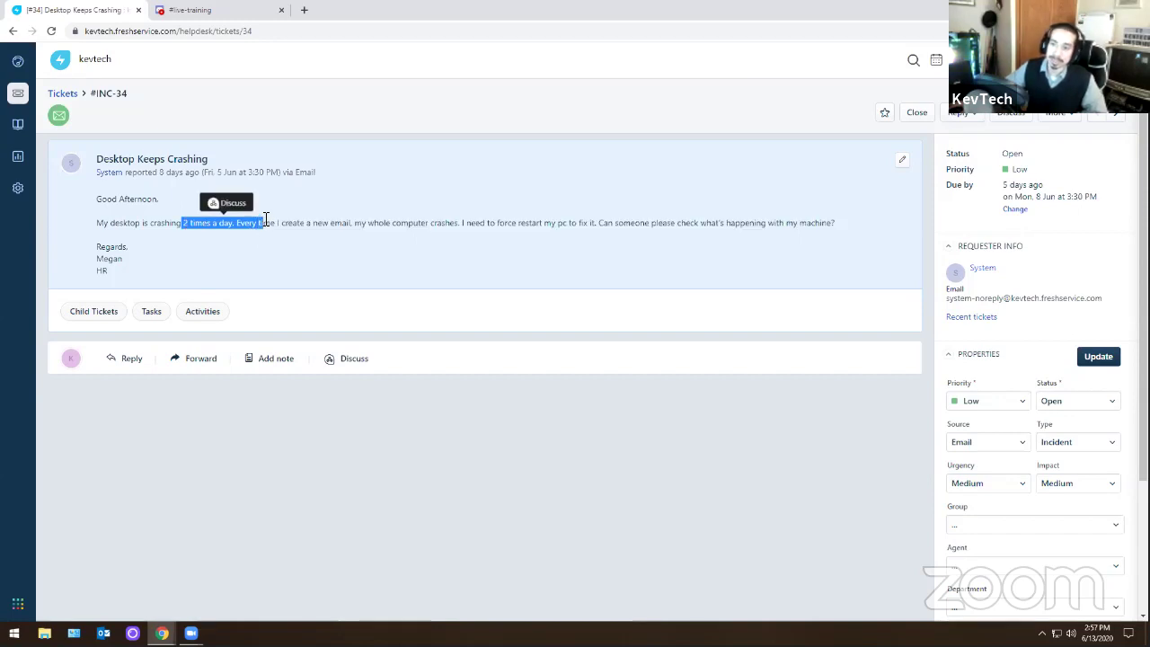
click(305, 247)
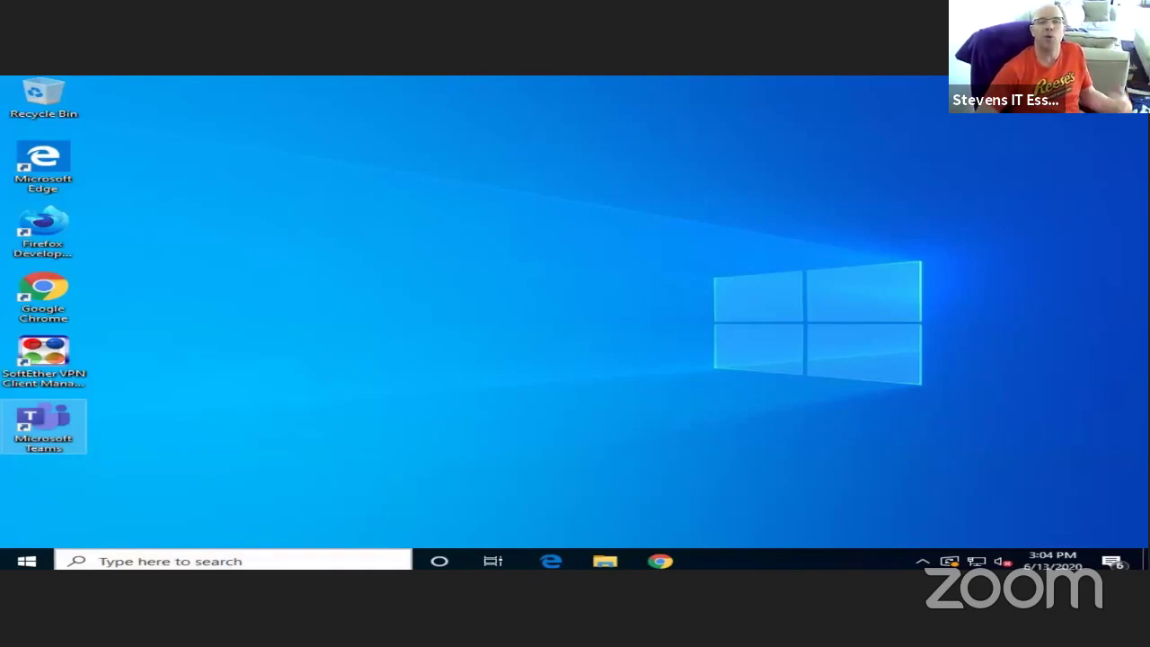
- Open Run, pick the earlier 'outlook /safe' command from history, then cancel the Run box
click(18, 558)
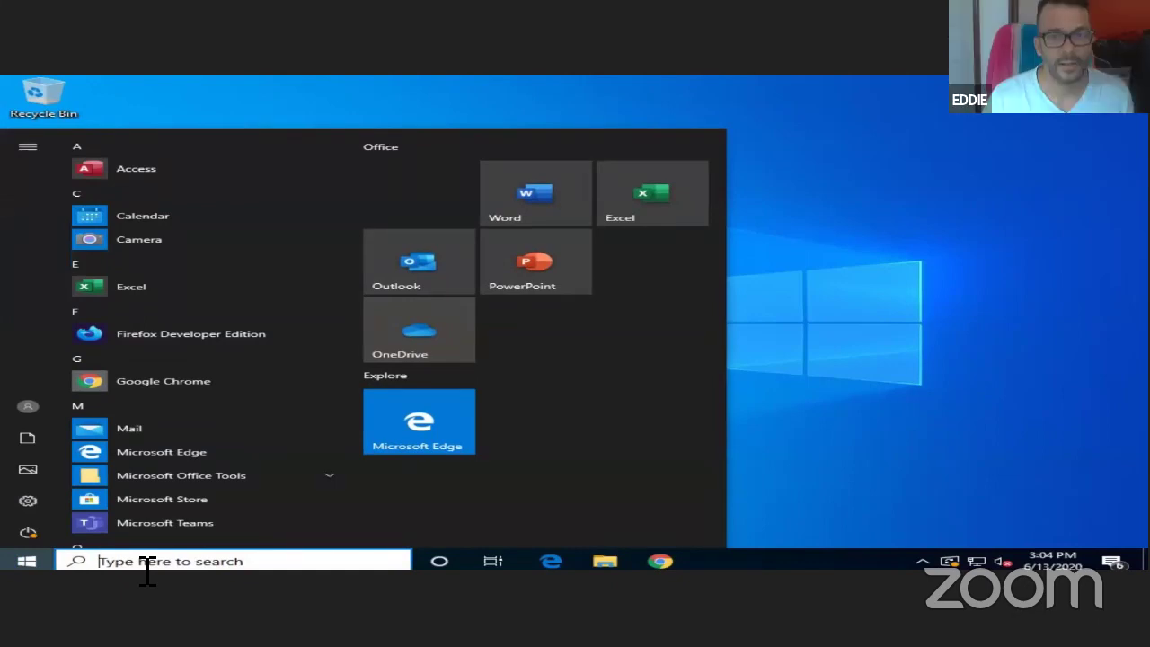
text(run)
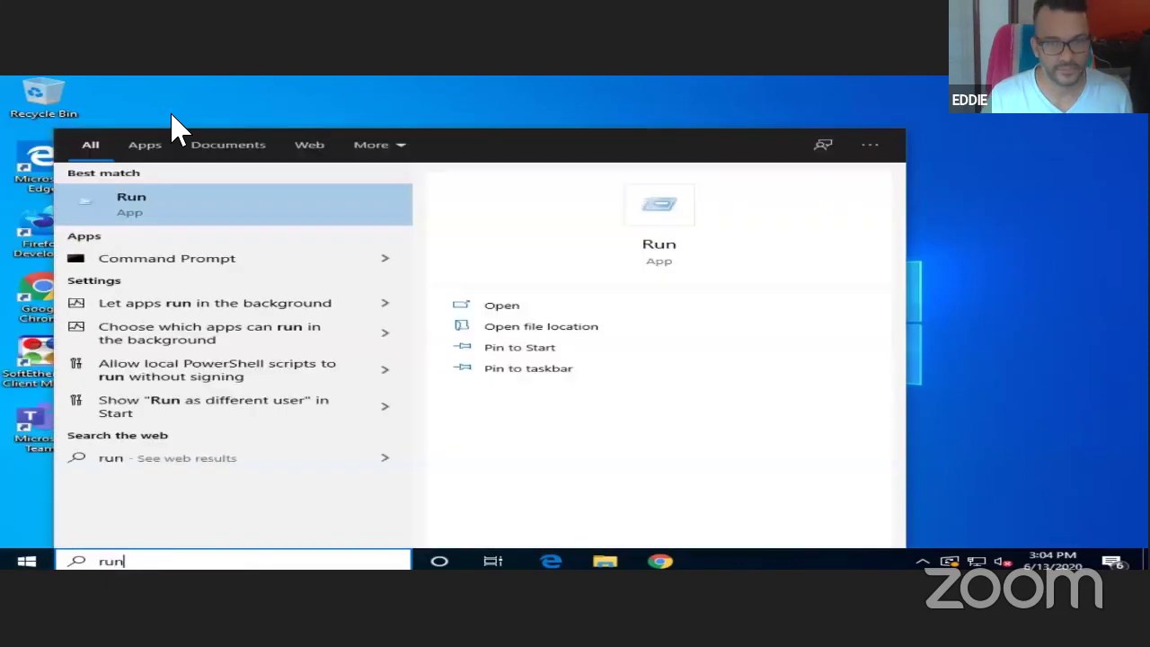
click(184, 215)
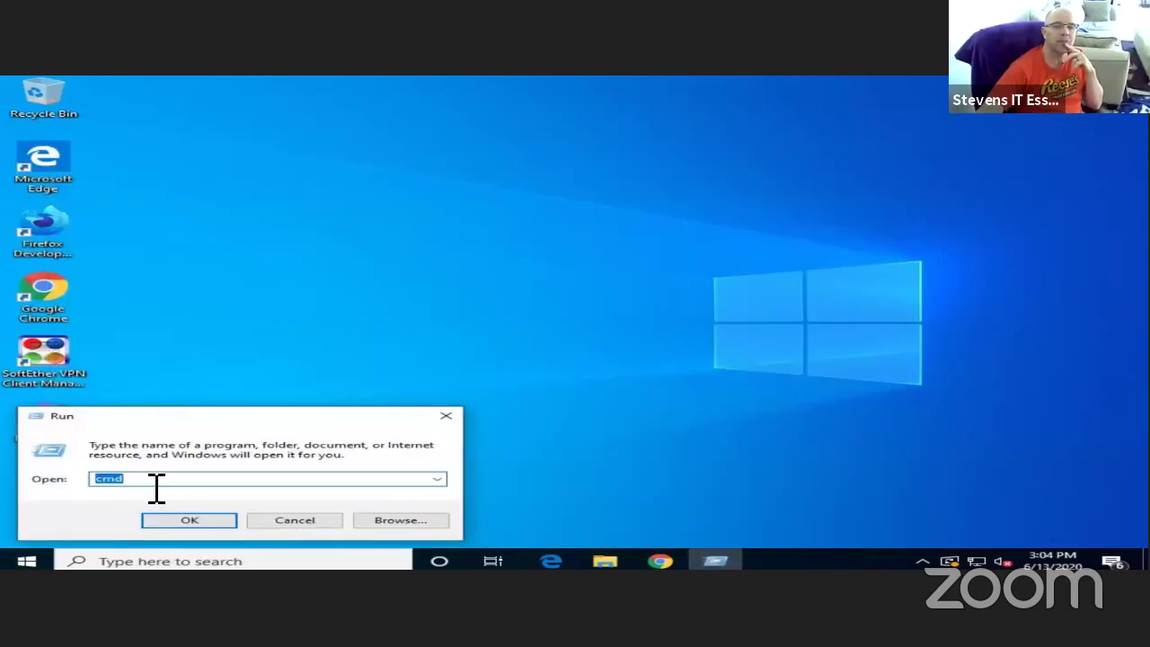
text(cmd)
click(437, 479)
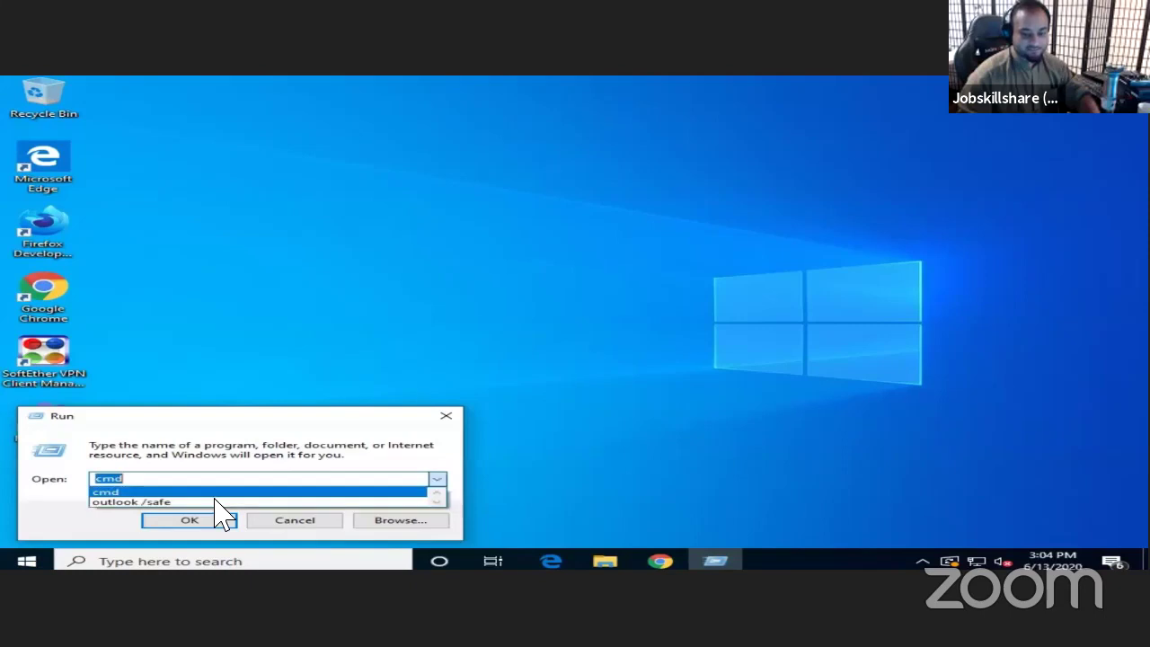
click(148, 501)
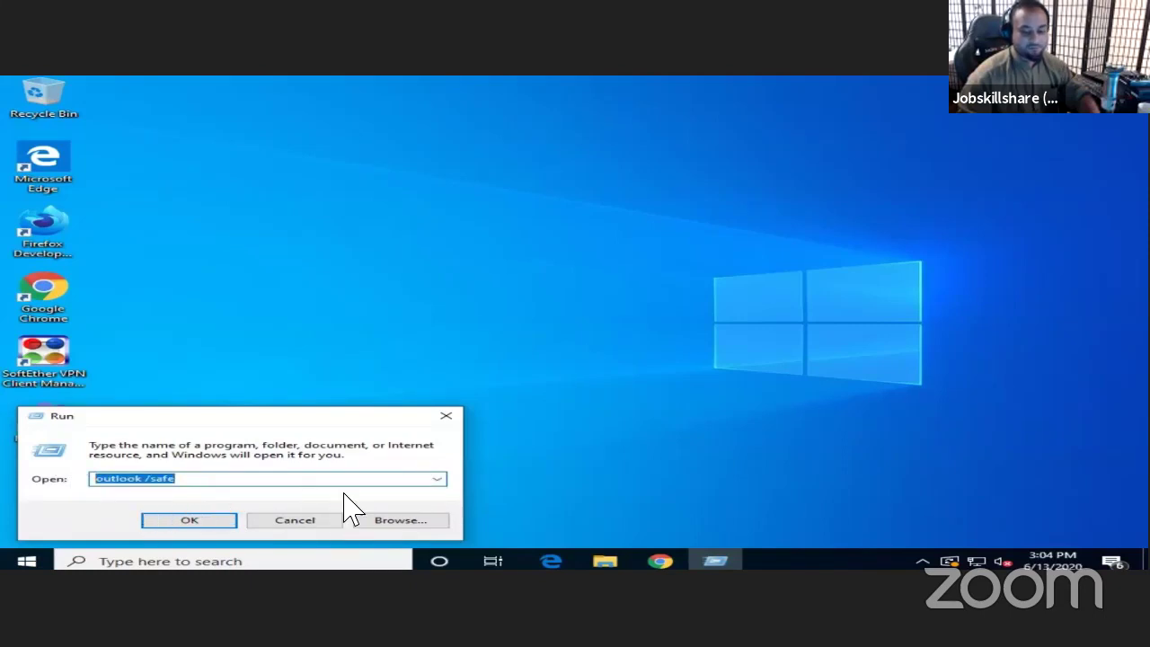
click(333, 521)
- Search for Outlook, launch it, and confirm the Outlook profile in Choose Profile
click(301, 561)
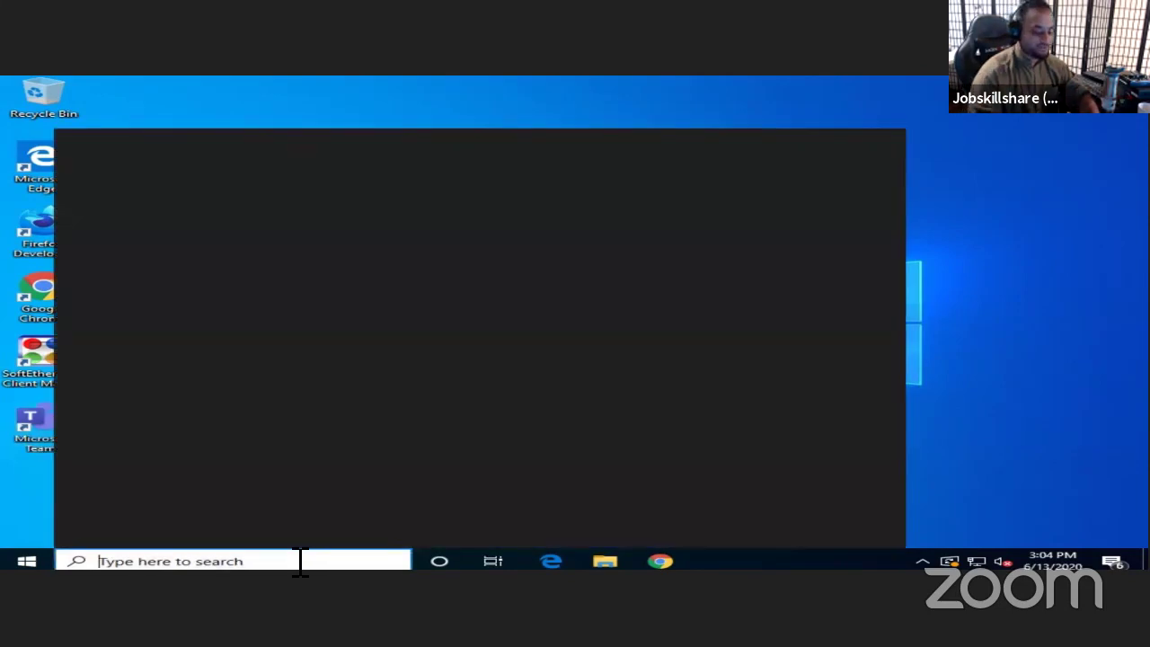
text(outlook)
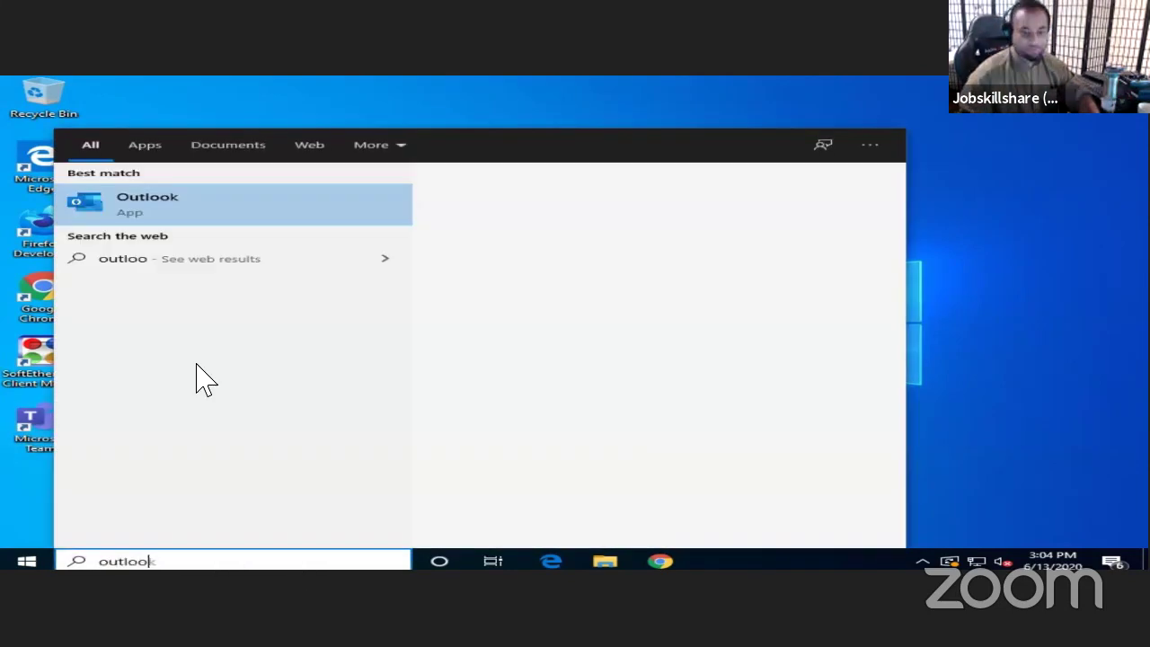
click(129, 220)
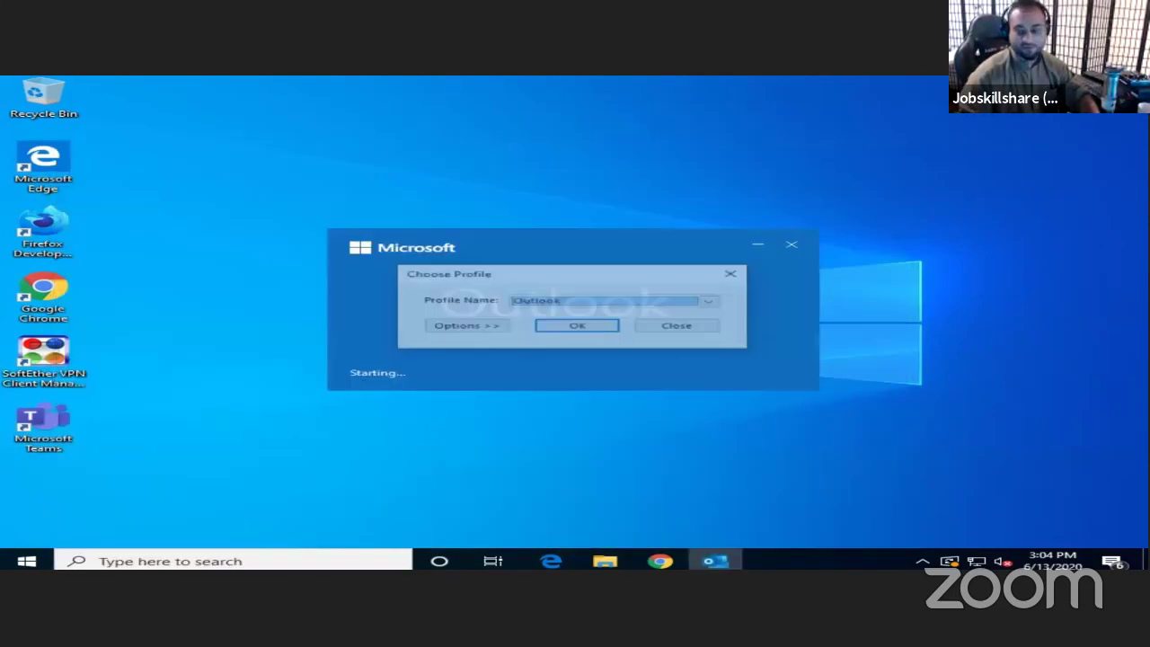
click(585, 327)
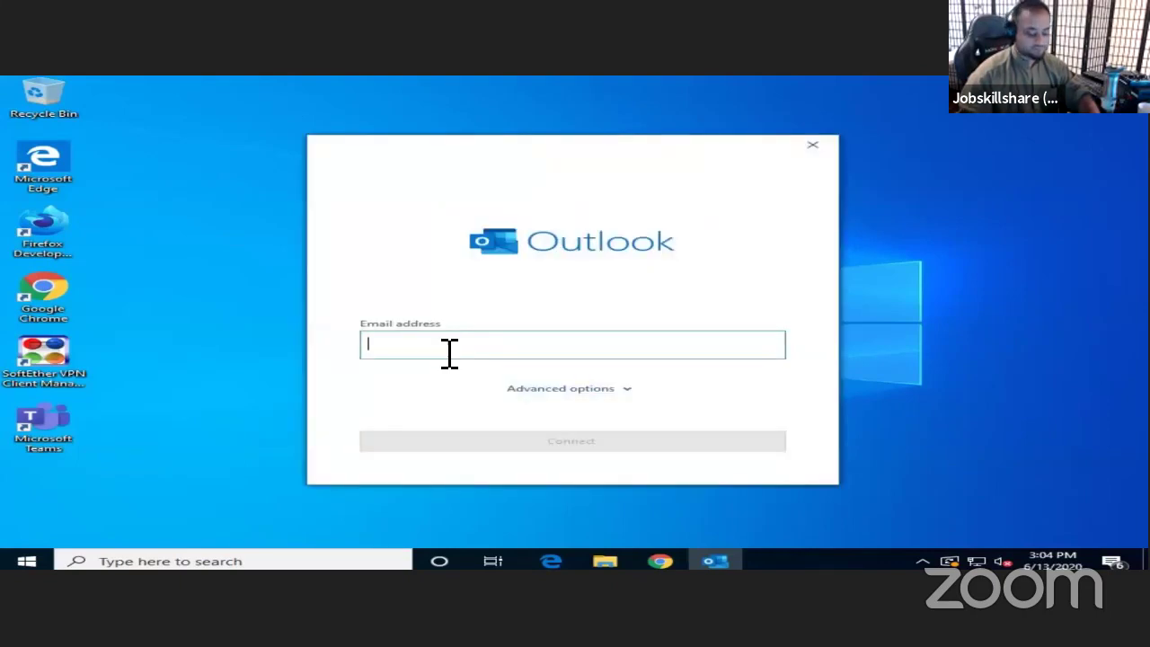
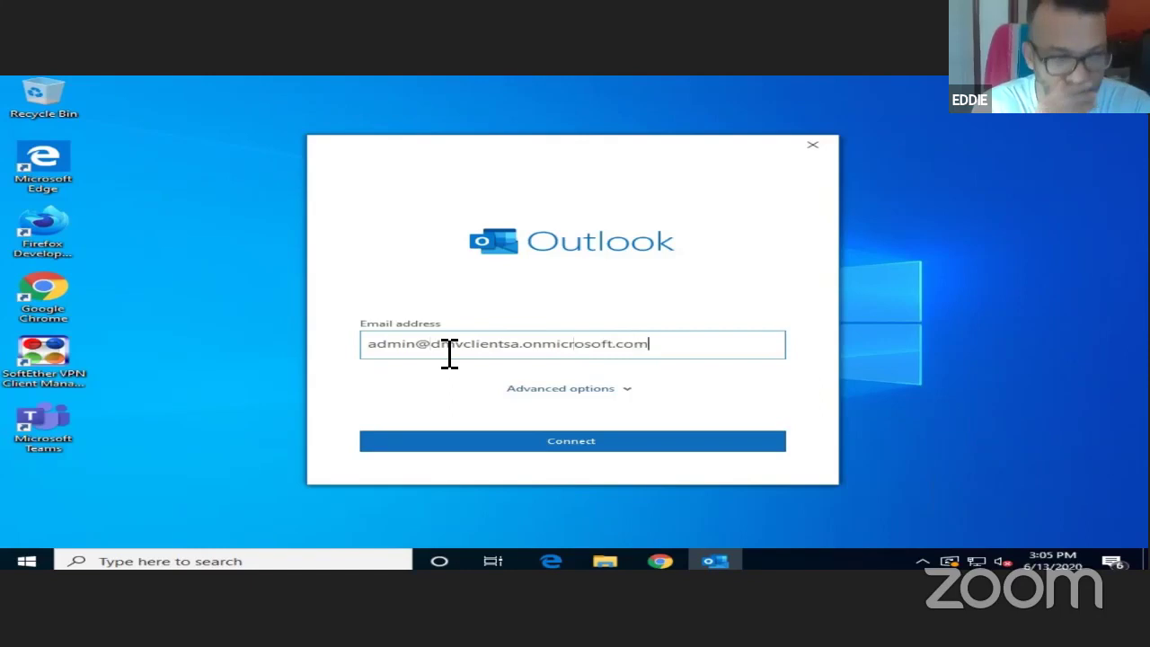
- Enter the admin account's e-mail address in Outlook setup, fixing typos, and submit it
key(Return)
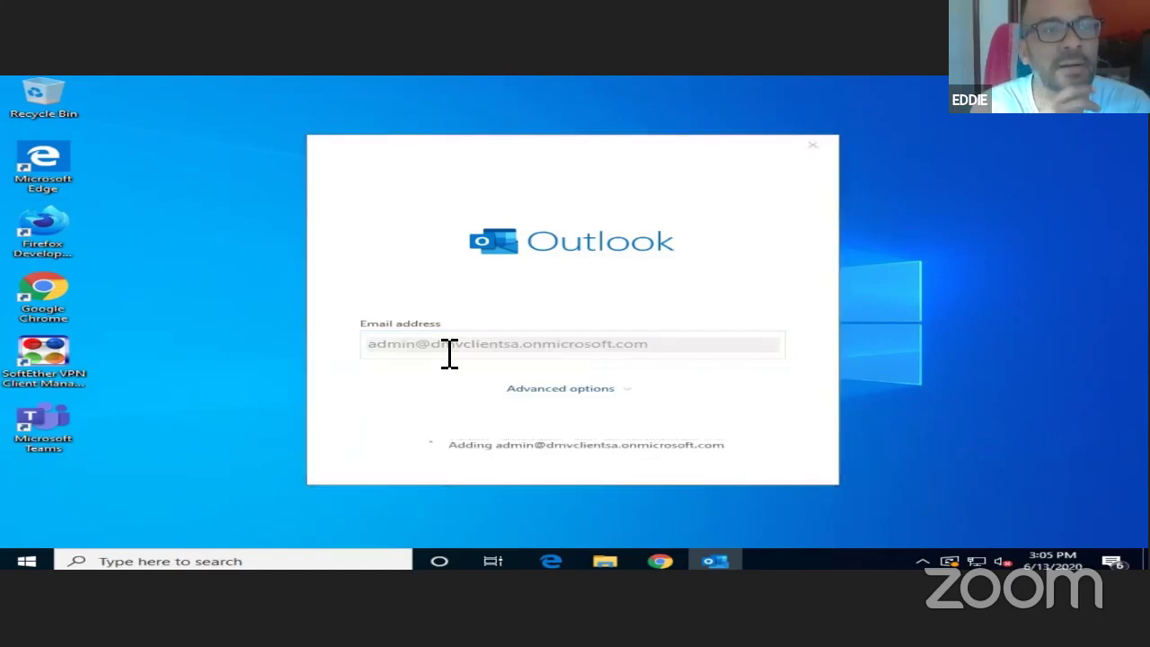
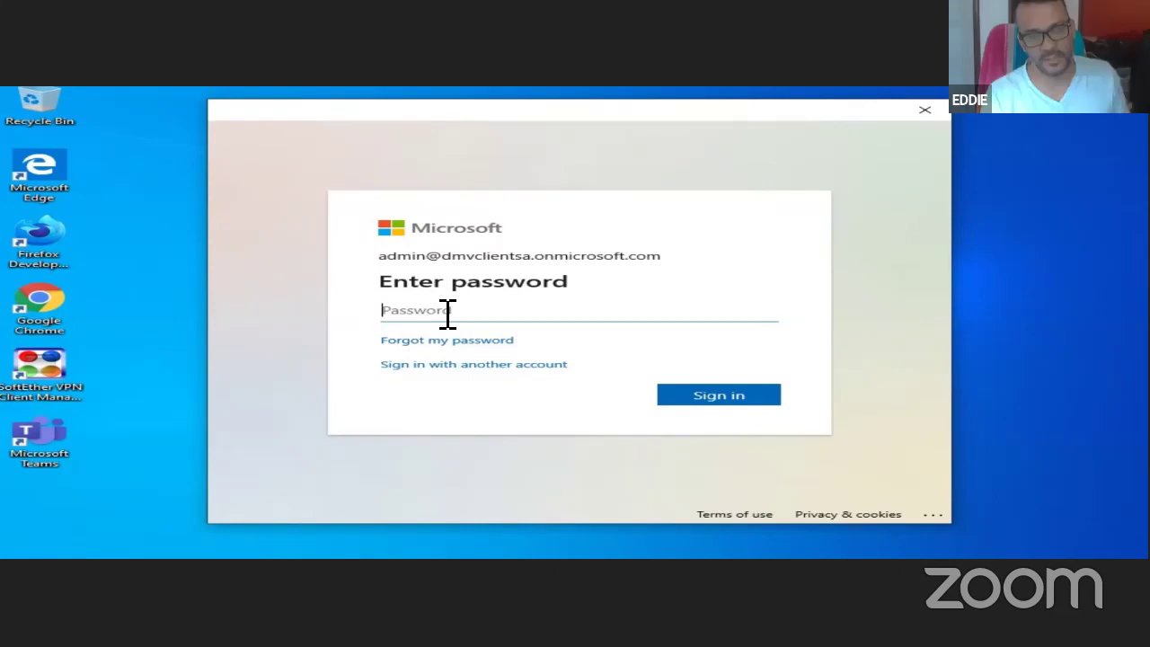
- Sign in with the work account password, decline organization device management, and finish adding the account
text(••••••••••)
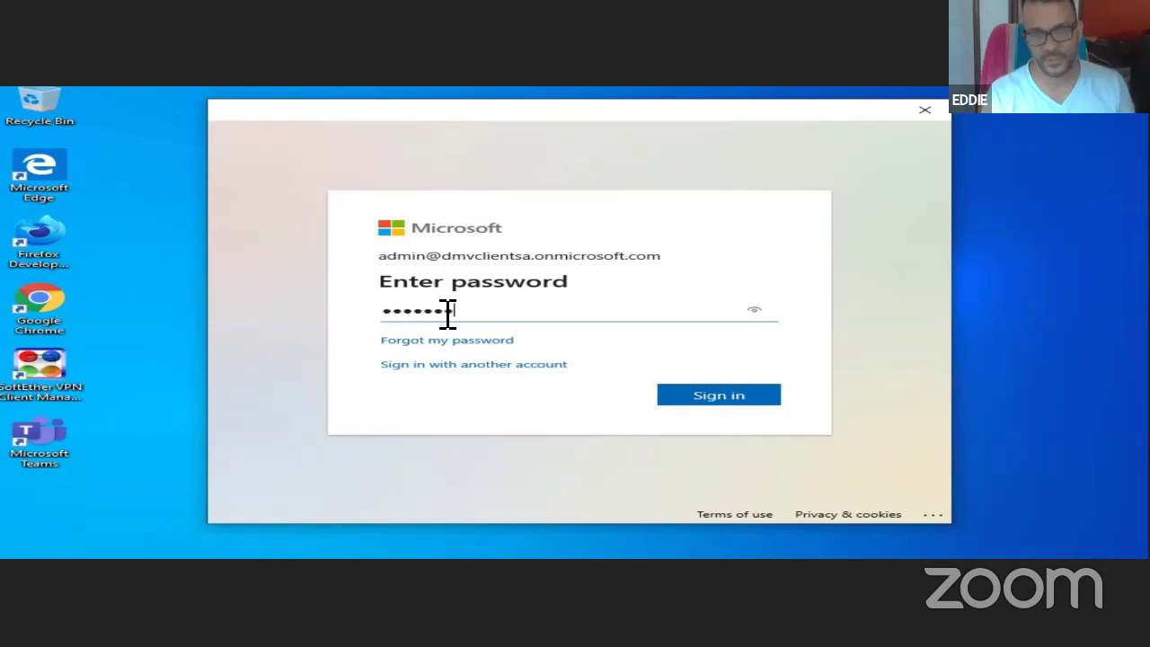
text(••)
key(Return)
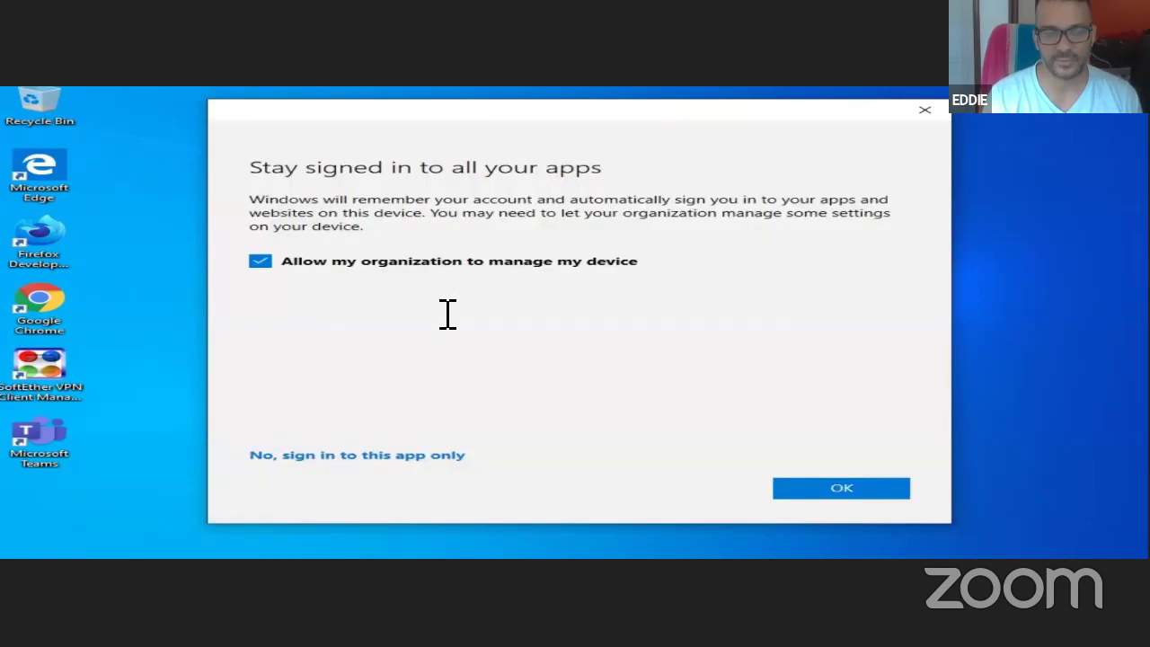
click(261, 262)
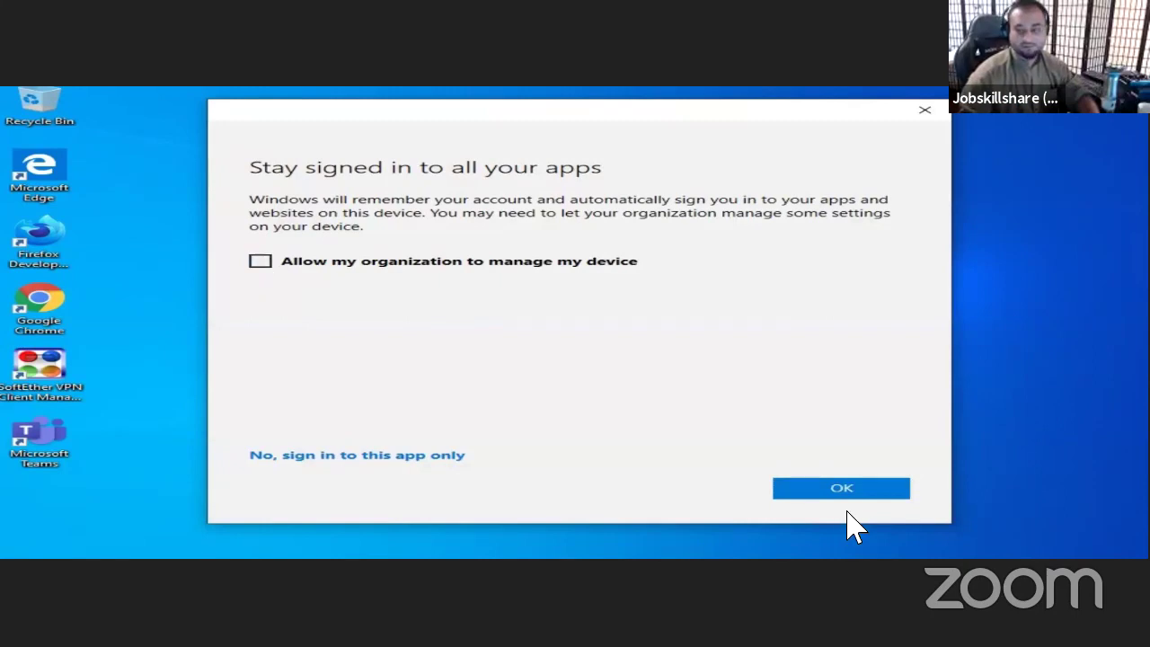
click(866, 496)
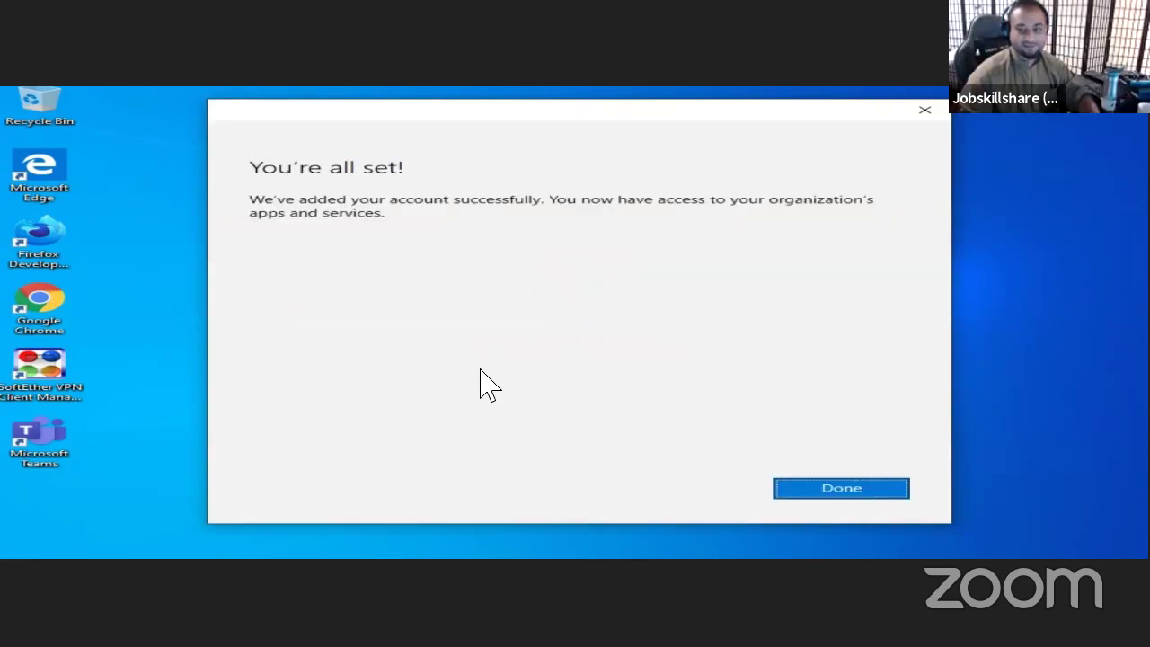
click(876, 493)
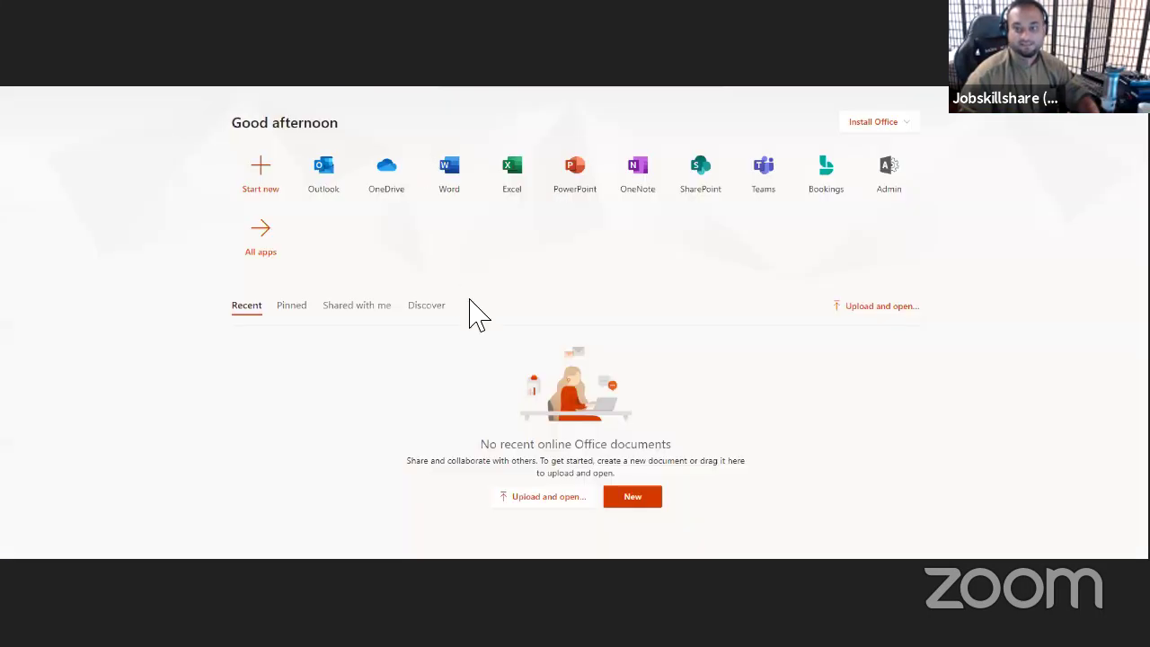
- Open the Microsoft 365 admin center from the Admin tile and expand Users in its navigation
click(875, 205)
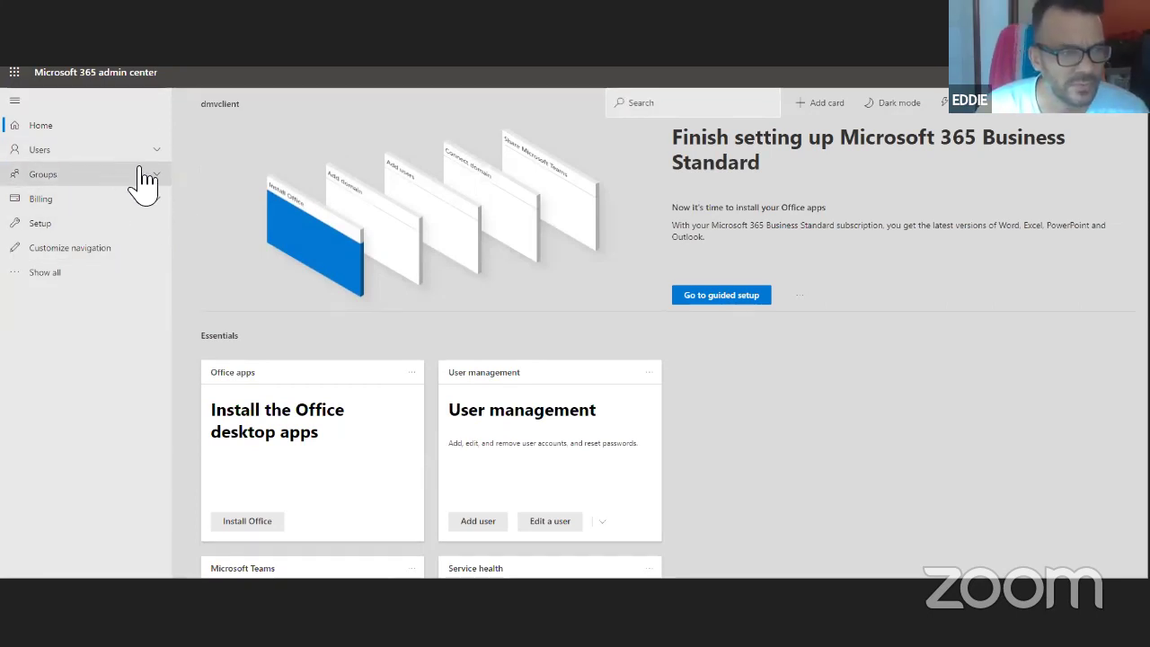
click(126, 153)
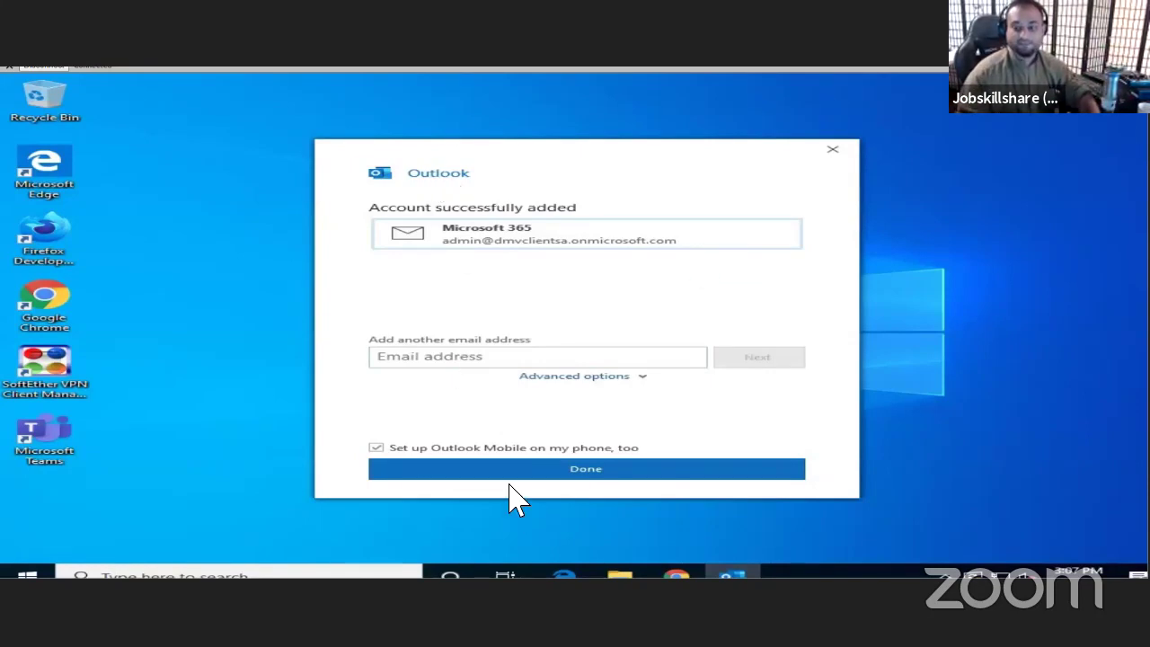
- Finish the Outlook account setup and maximize the Edge window that opens
click(551, 474)
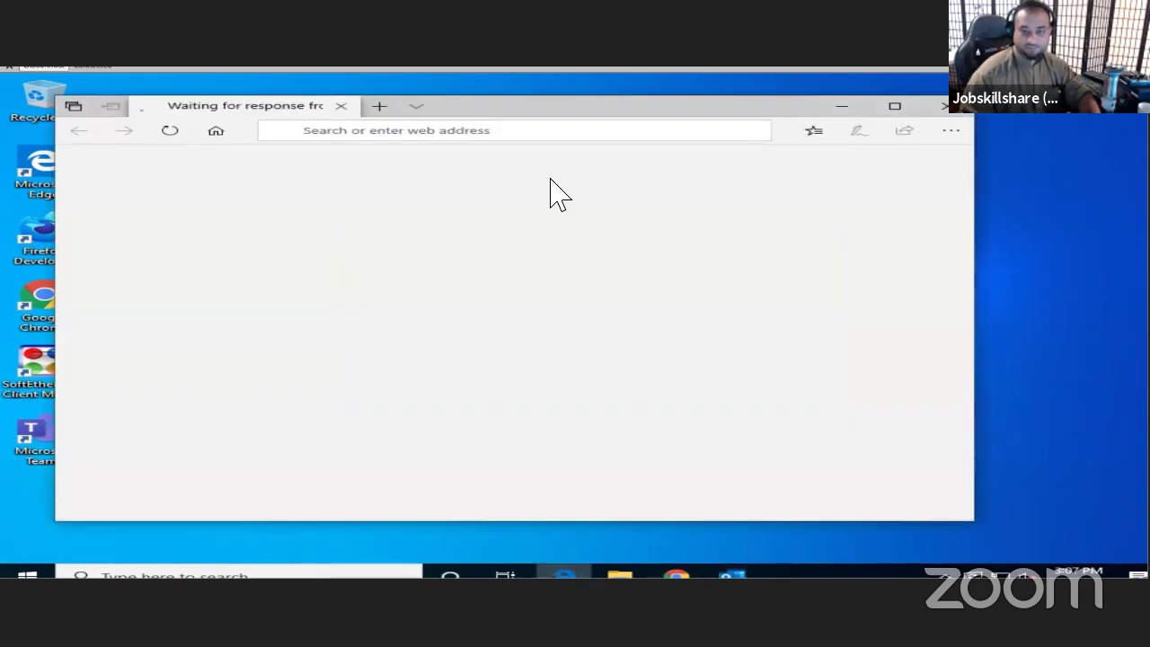
click(895, 106)
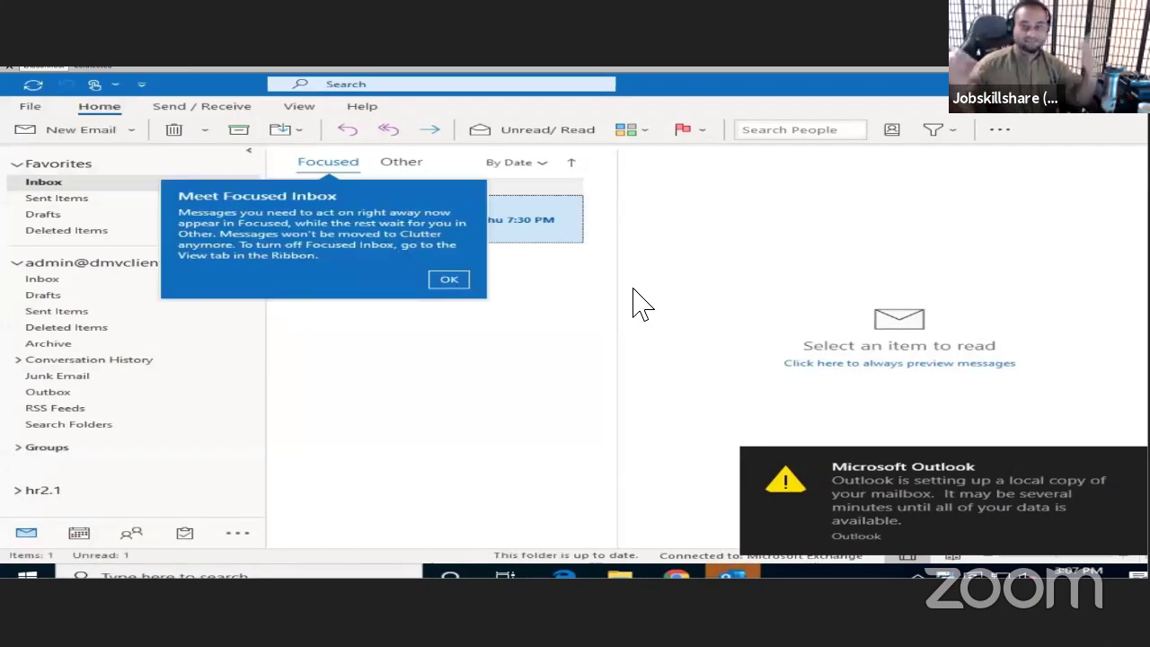
- Dismiss the Focused Inbox callout, visit File > Info, then open and close a blank new email
click(461, 282)
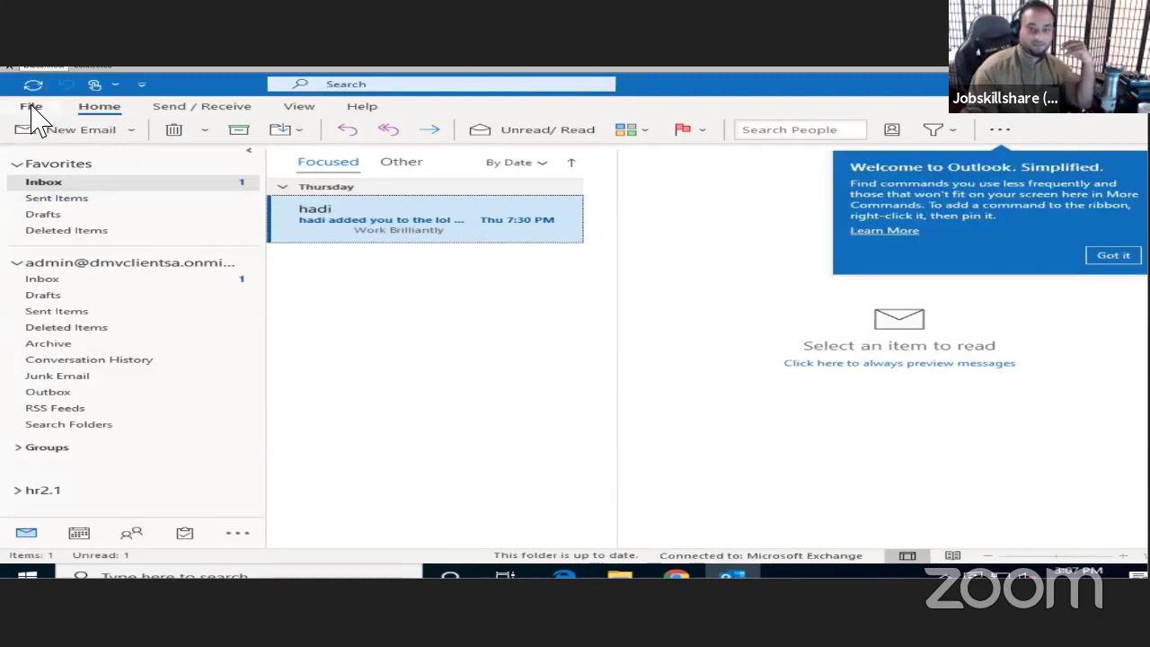
click(32, 108)
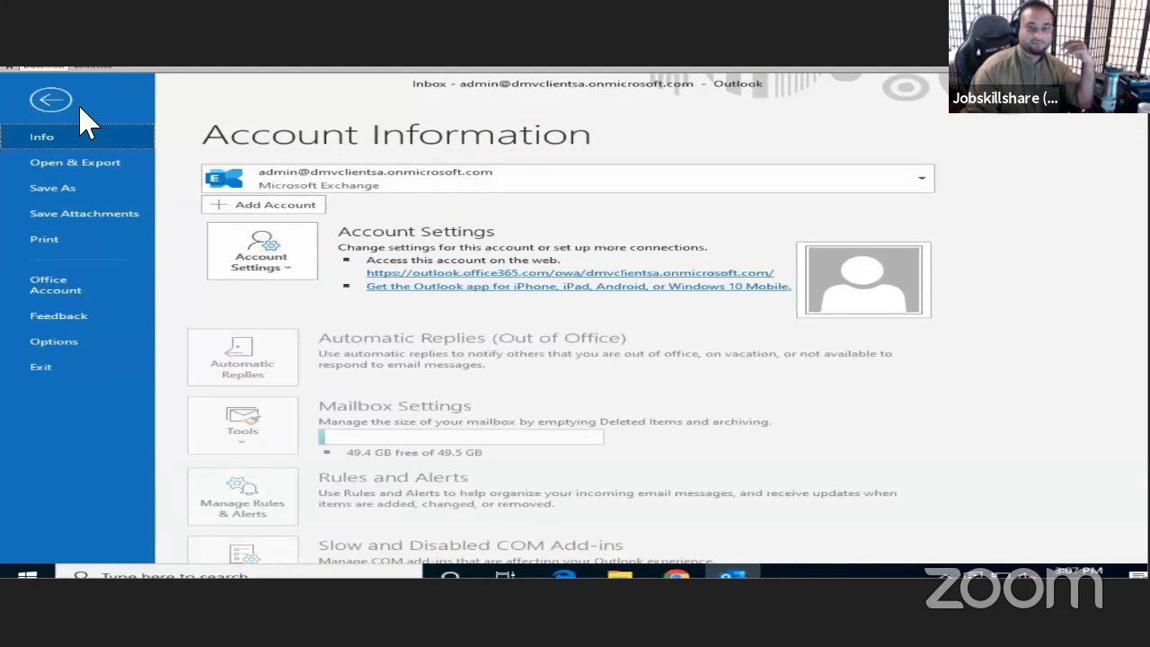
key(Escape)
click(447, 193)
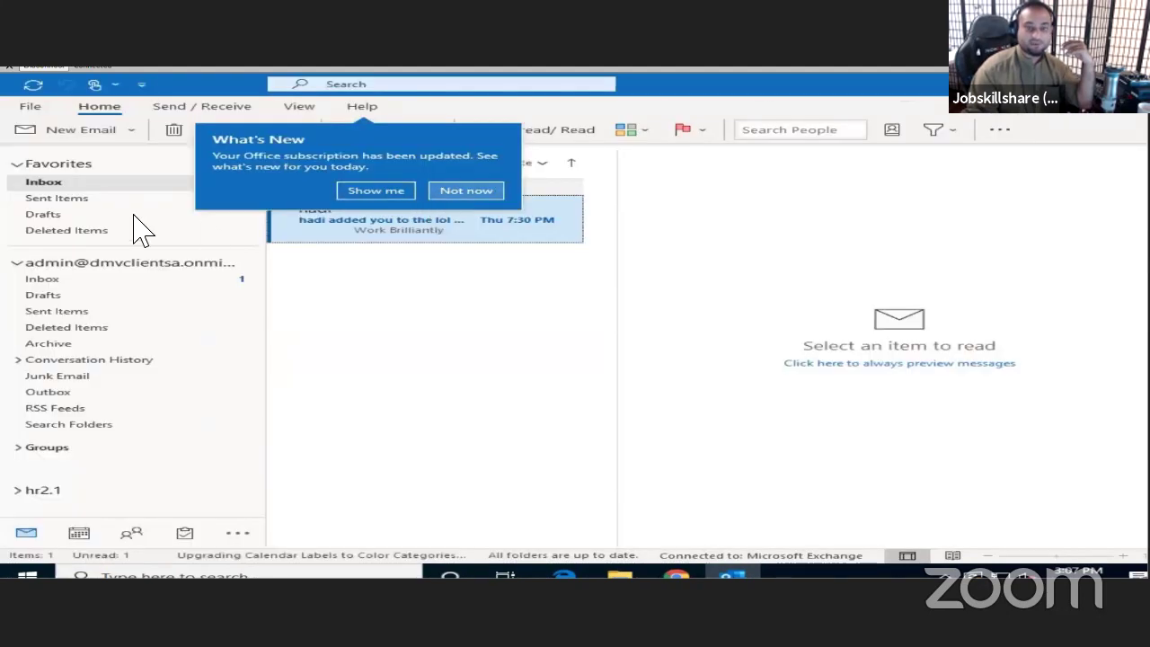
click(79, 133)
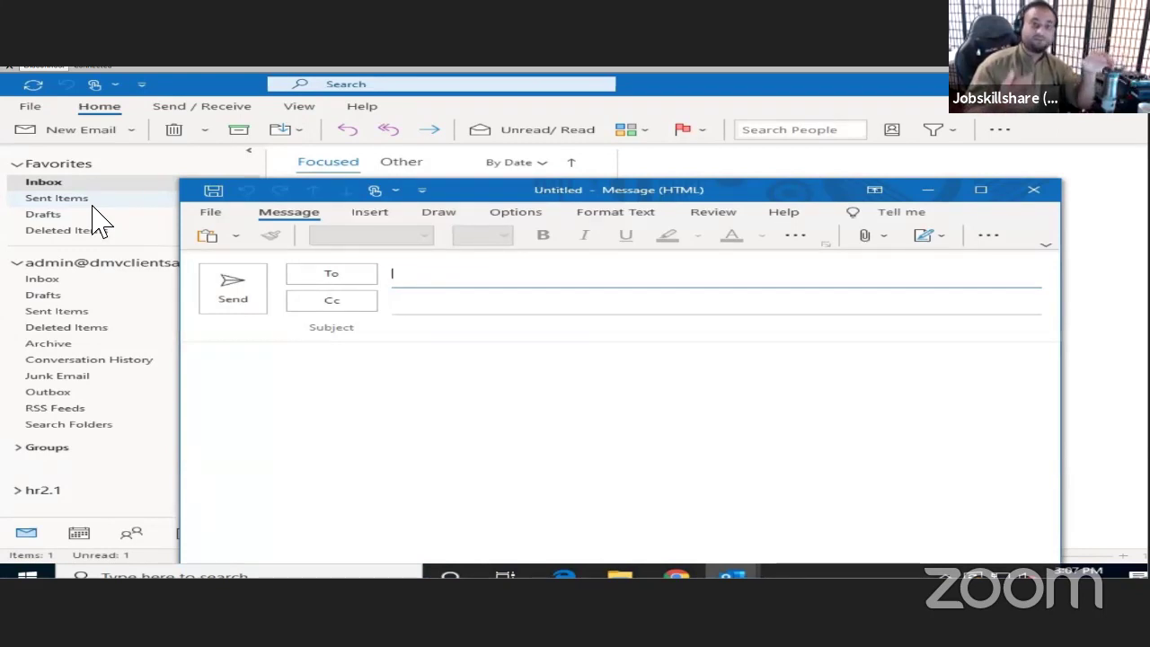
click(1034, 191)
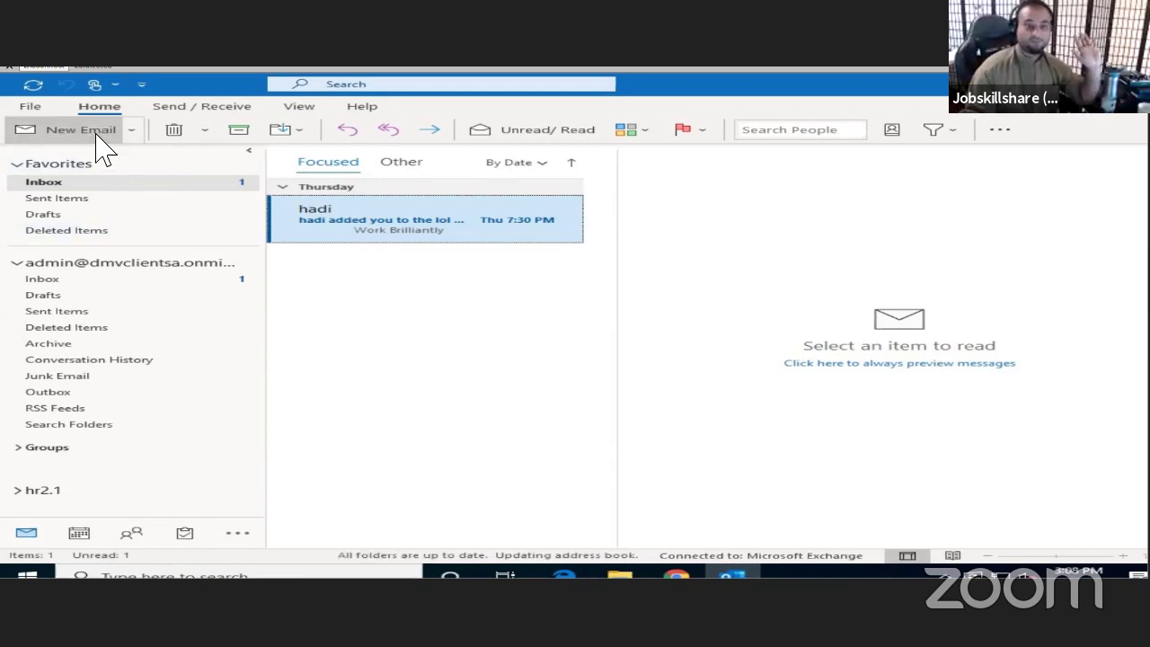
- Open and discard a blank new email, then restore down and close Outlook
click(67, 131)
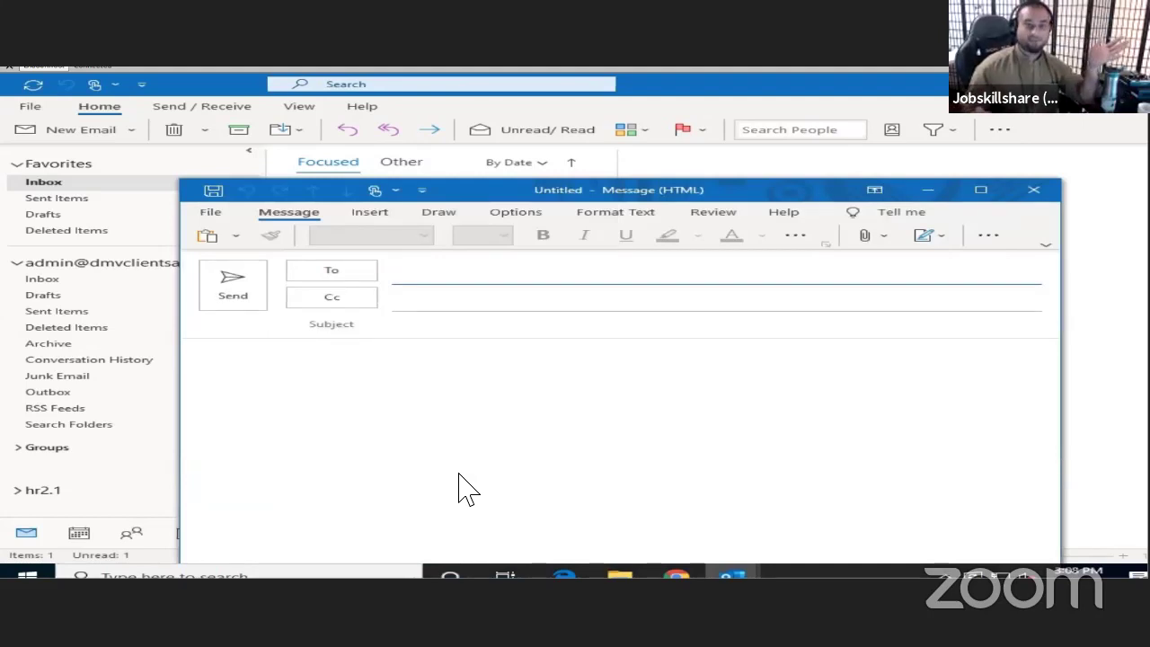
click(1034, 190)
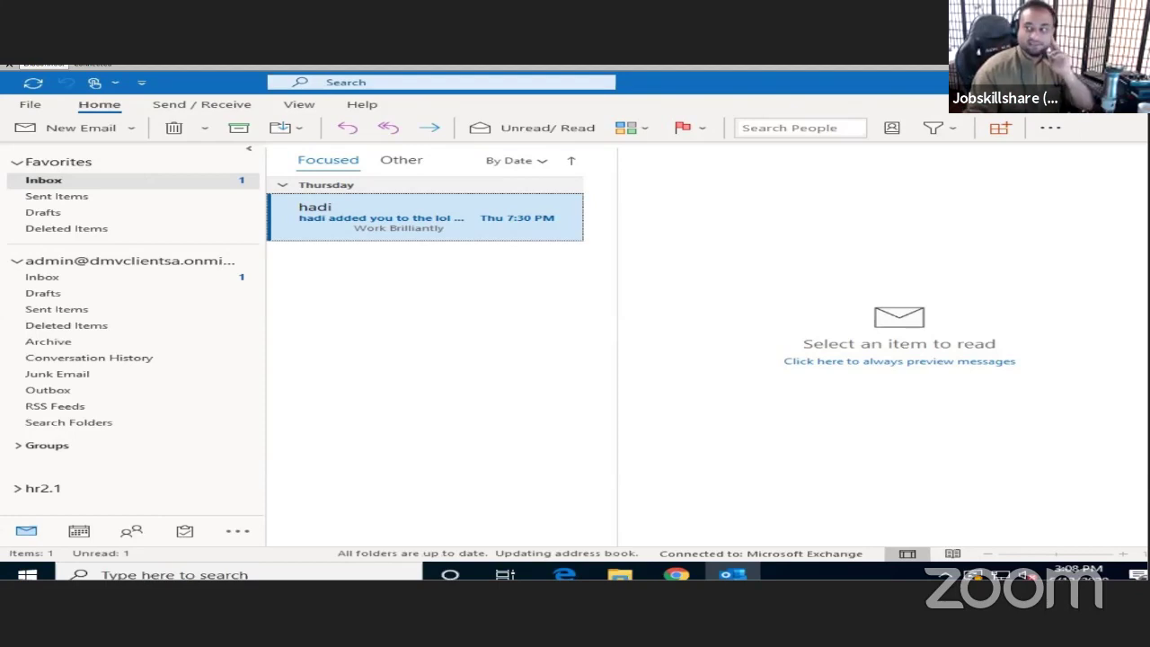
click(900, 95)
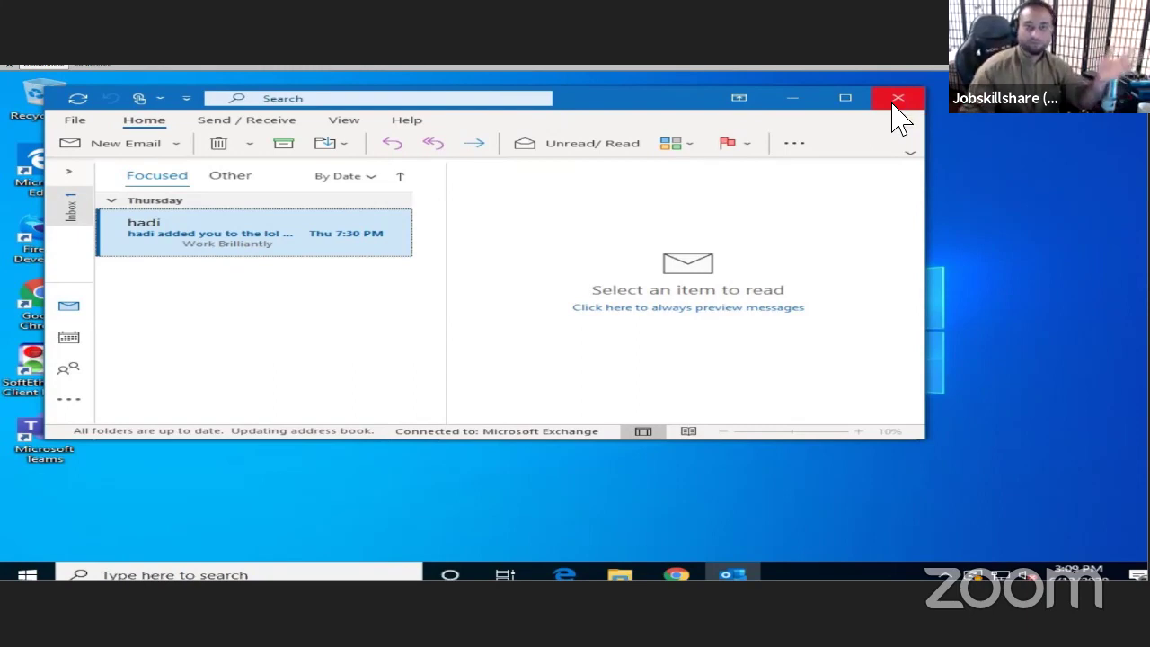
click(897, 99)
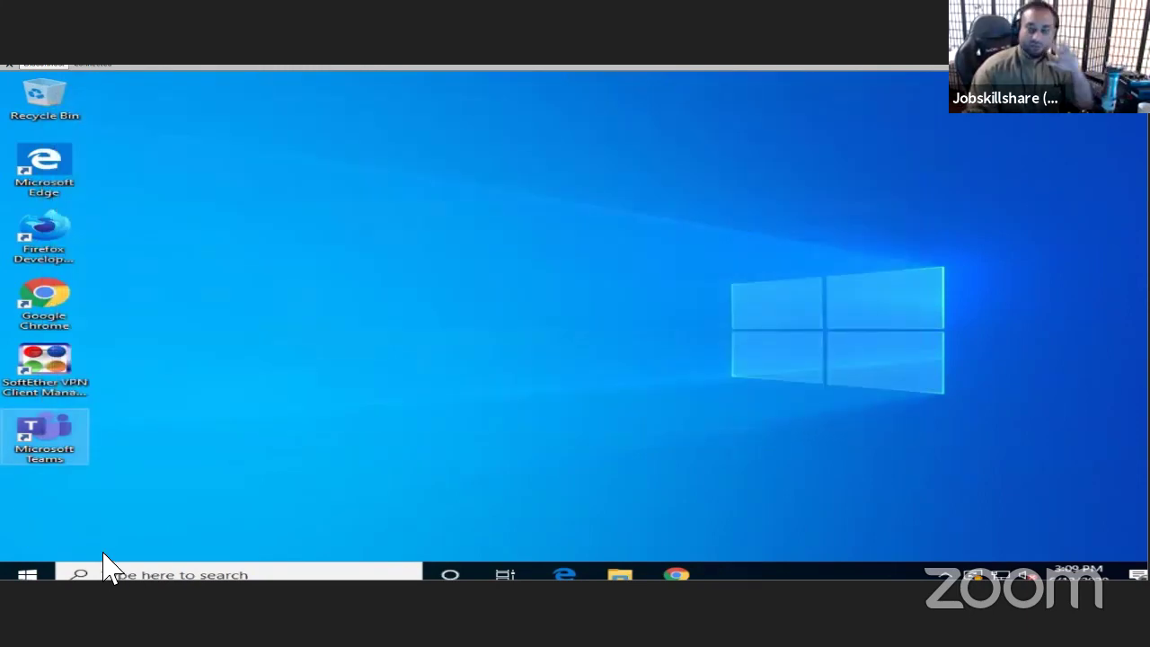
- Run 'outlook /safe' from the Run history and load the Outlook profile
right_click(38, 575)
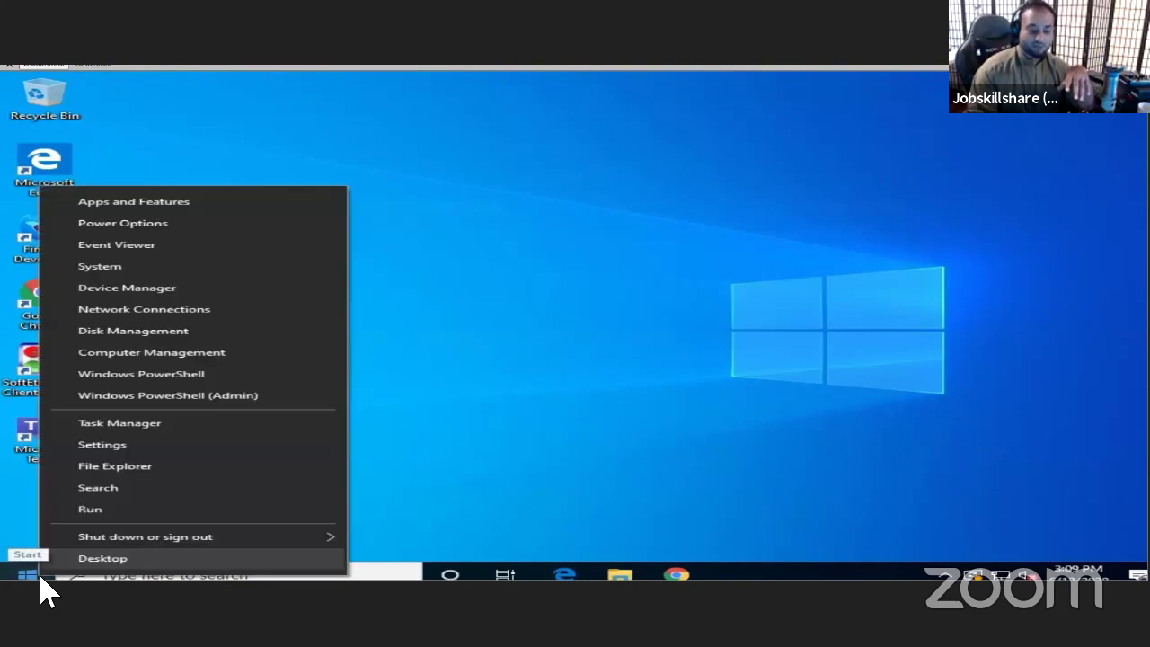
click(102, 522)
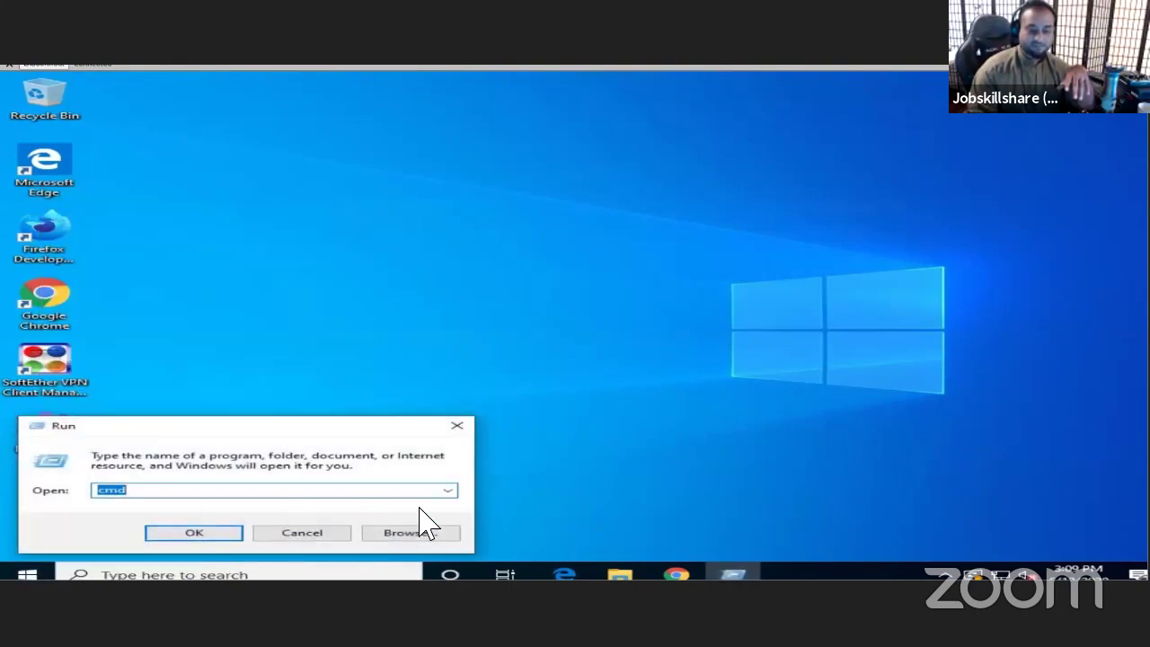
click(447, 490)
click(193, 516)
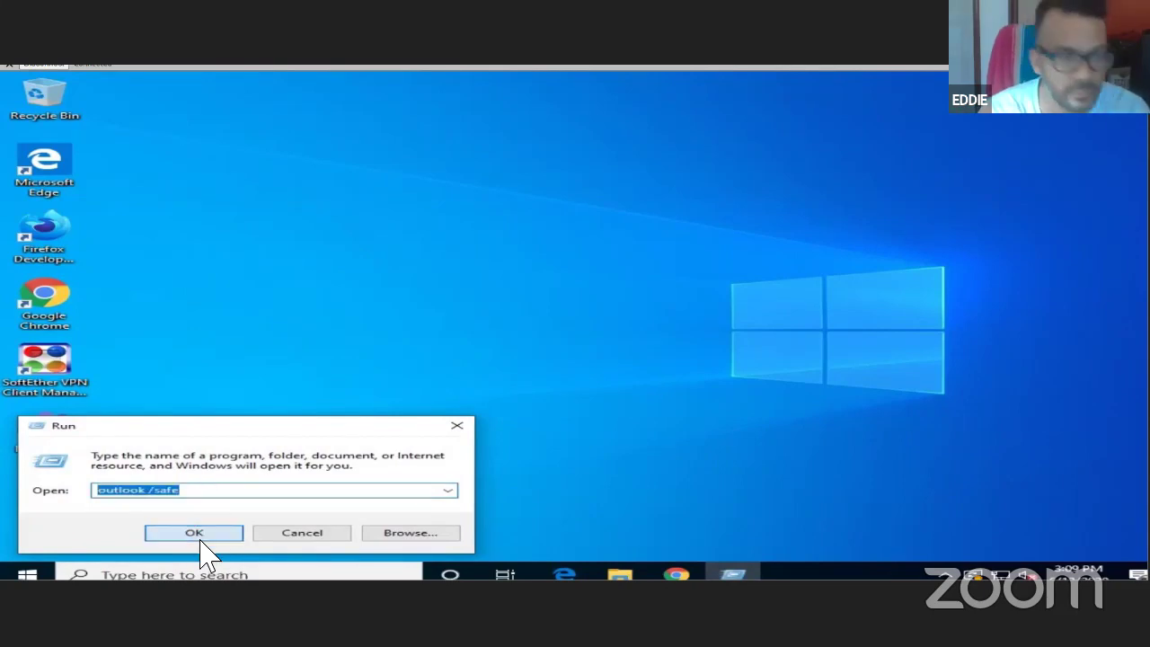
click(198, 534)
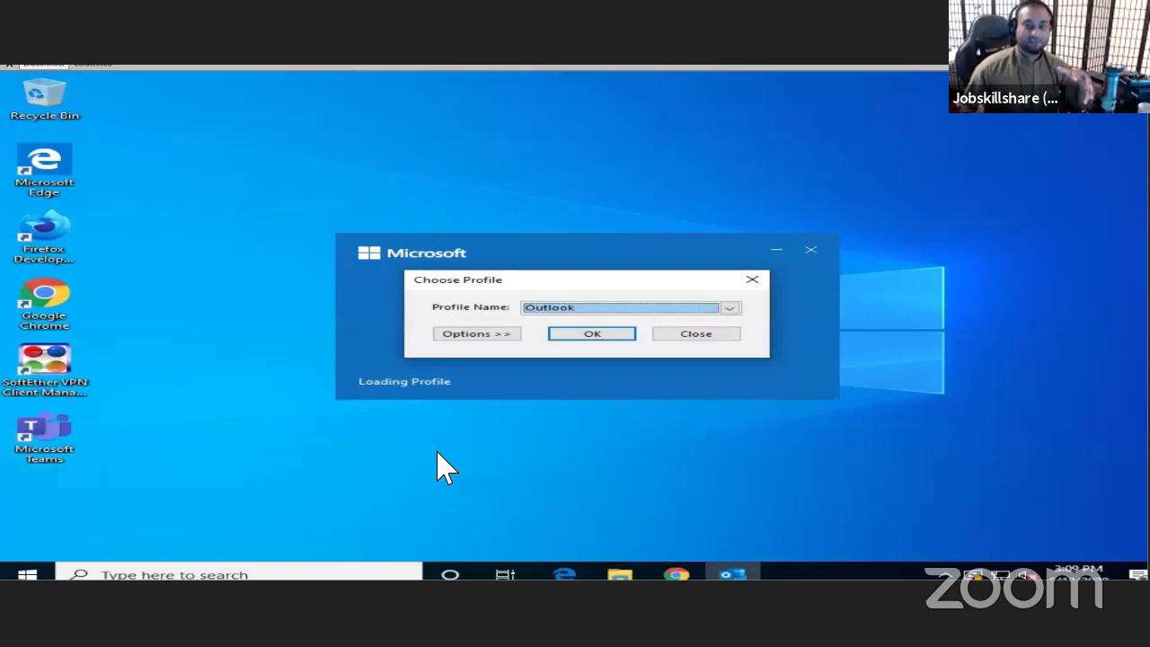
click(612, 334)
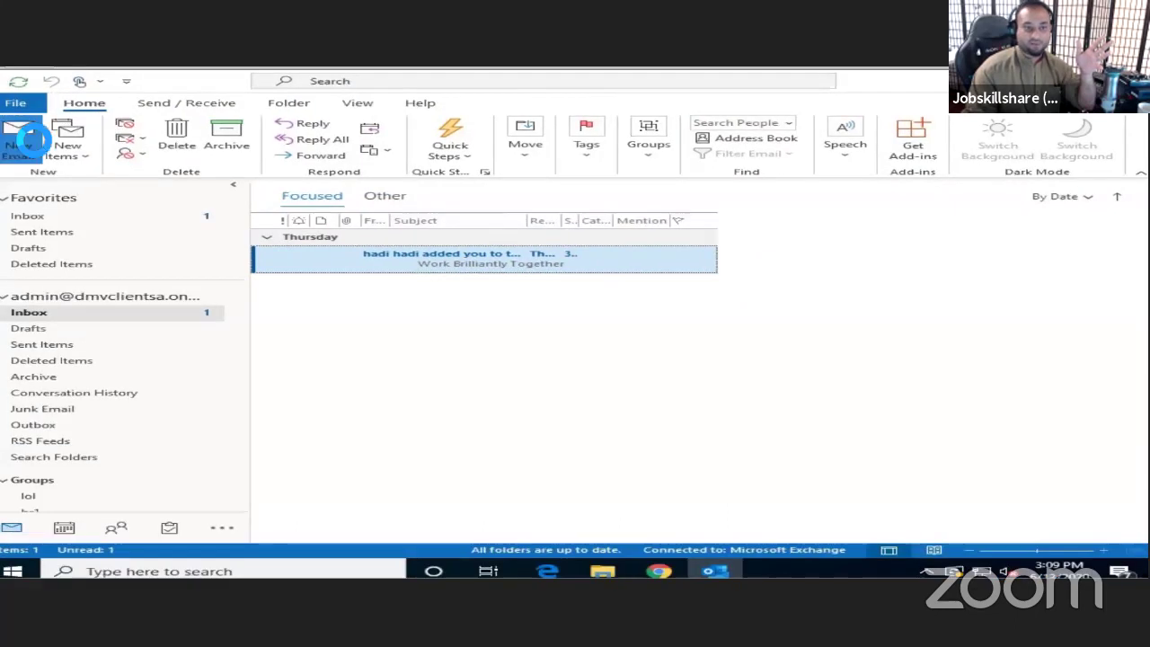
key(ctrl+n)
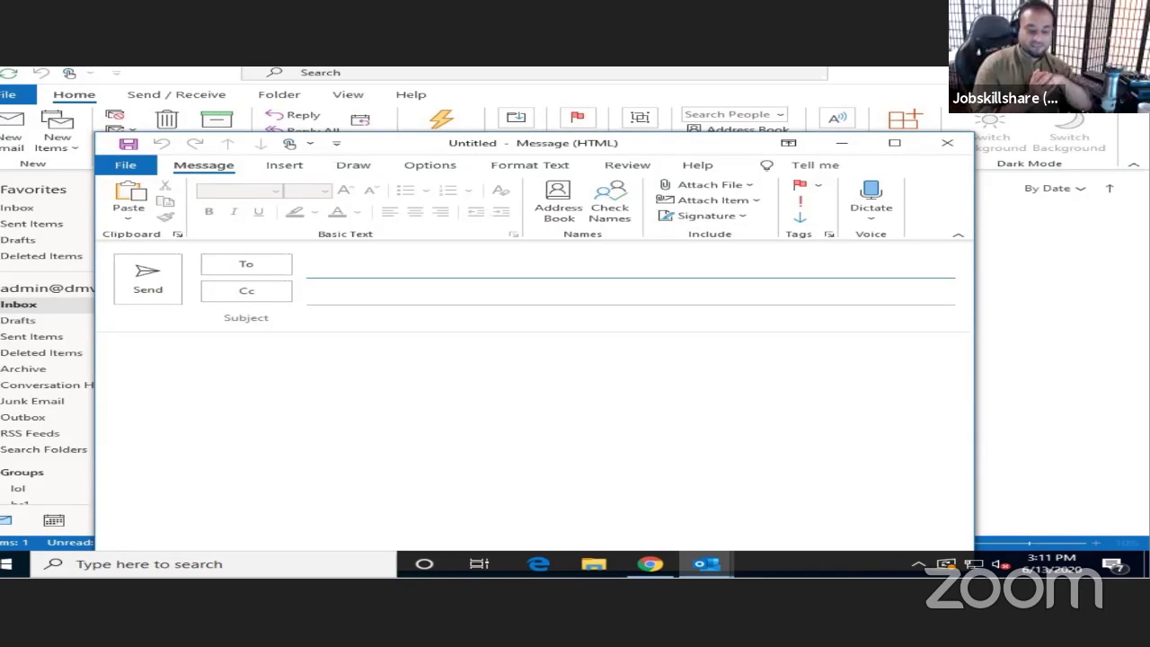
click(946, 143)
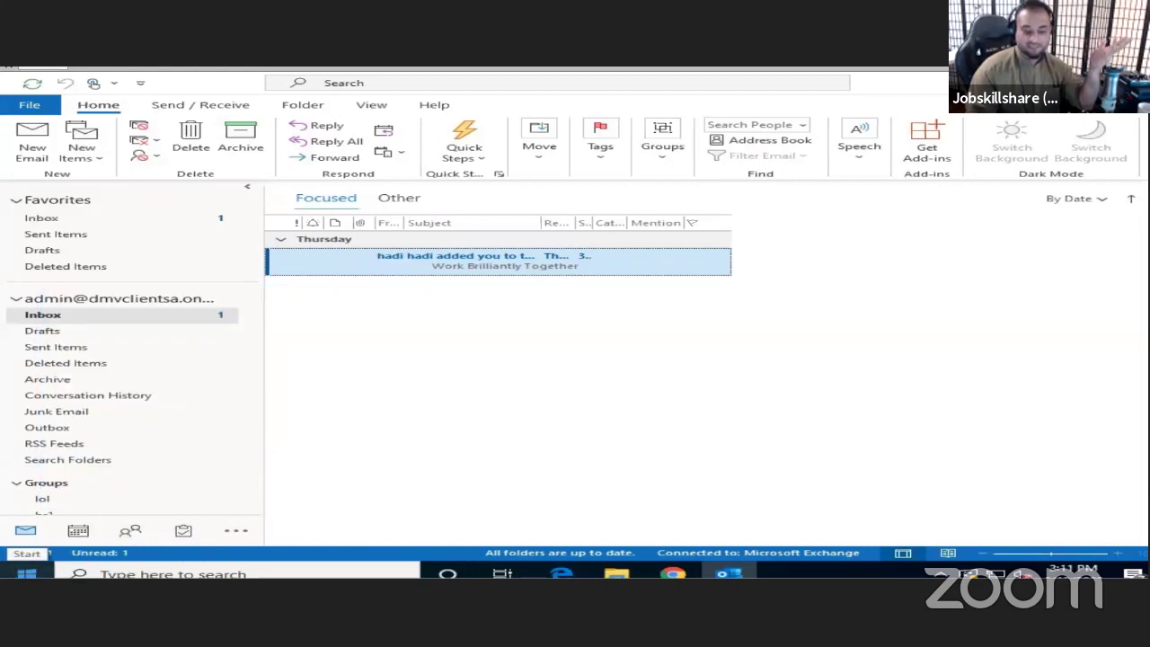
- Open Windows search, then dismiss it with Win+D to show the desktop
click(99, 574)
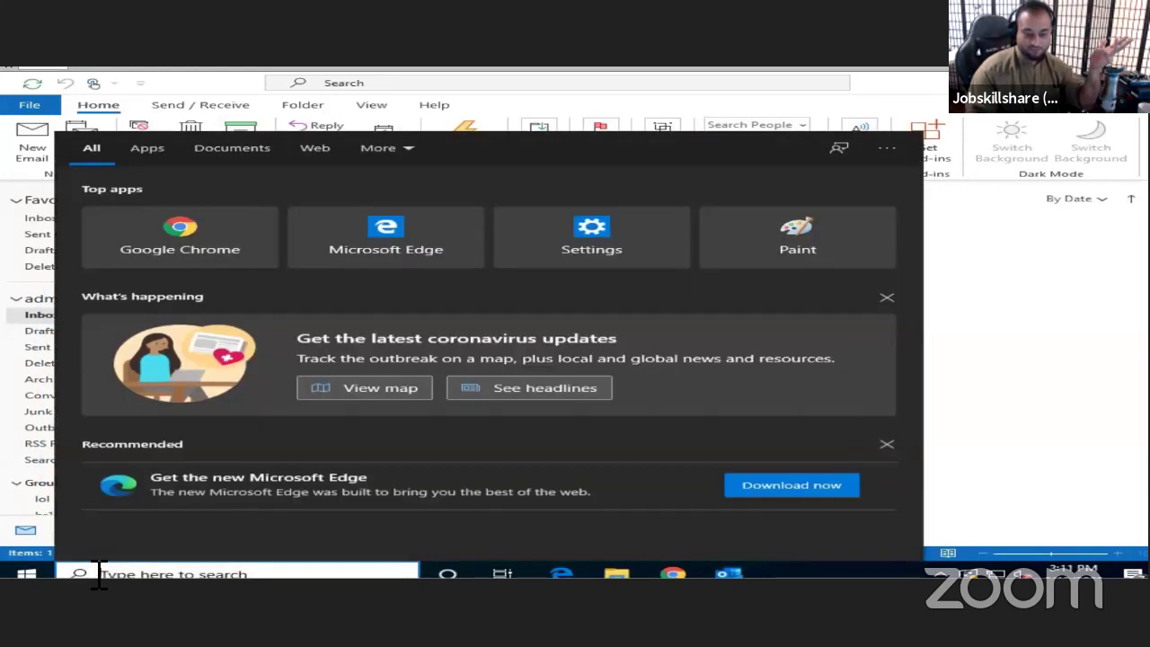
key(super+d)
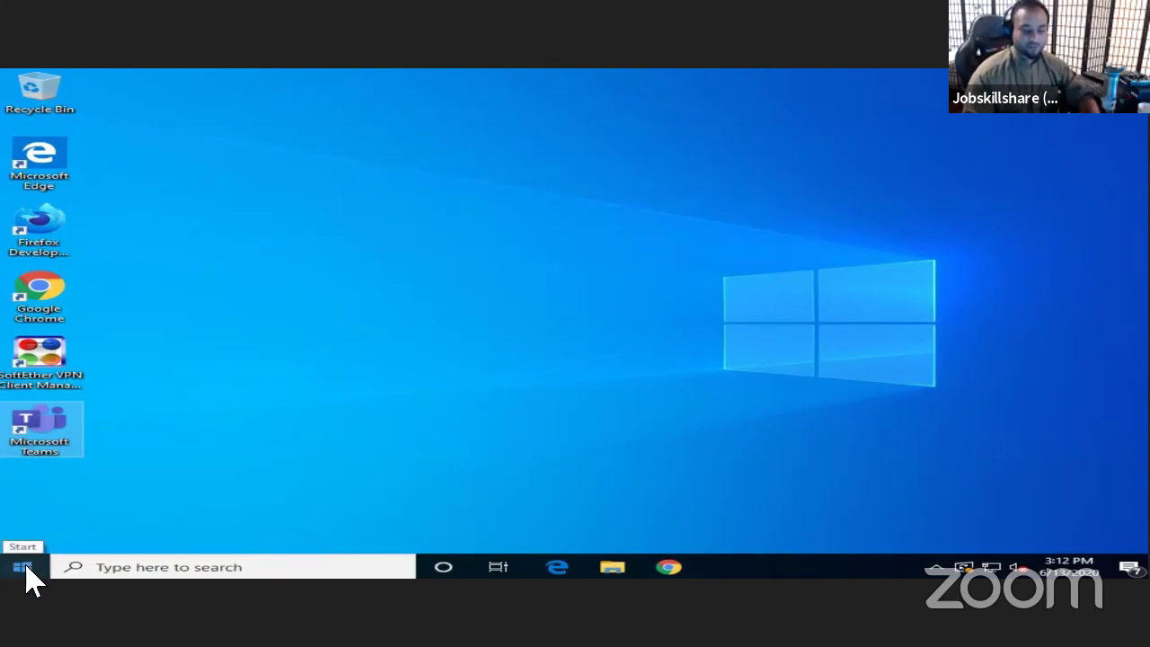
- Search 'cont' from the taskbar and open Control Panel
click(77, 571)
text(cont)
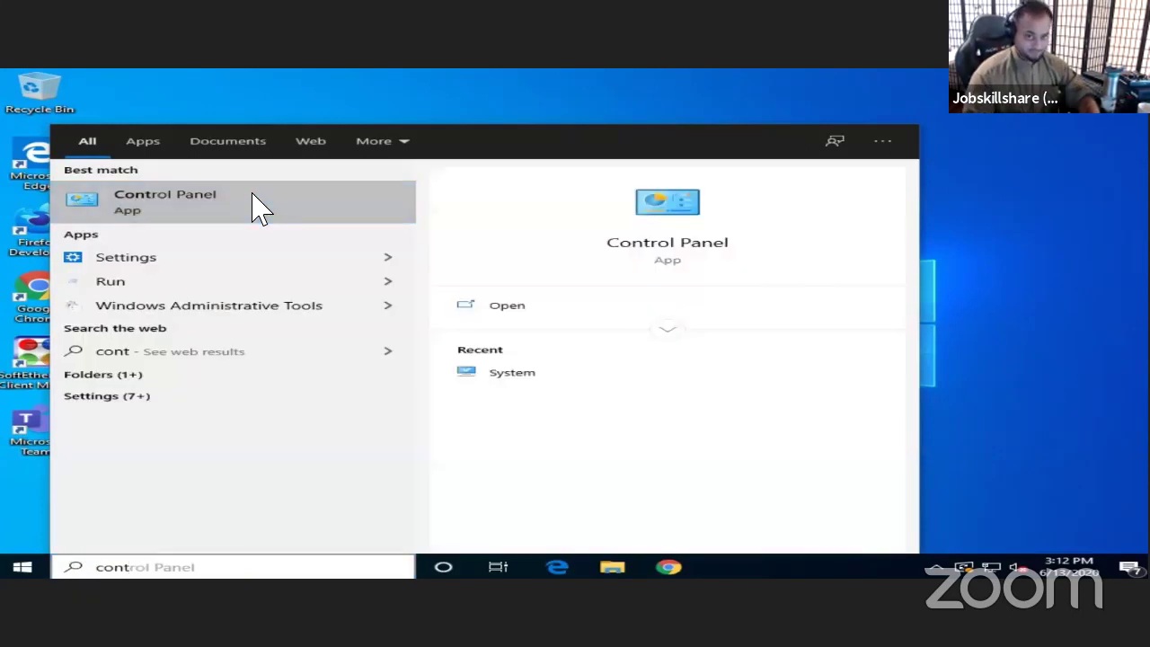
click(253, 201)
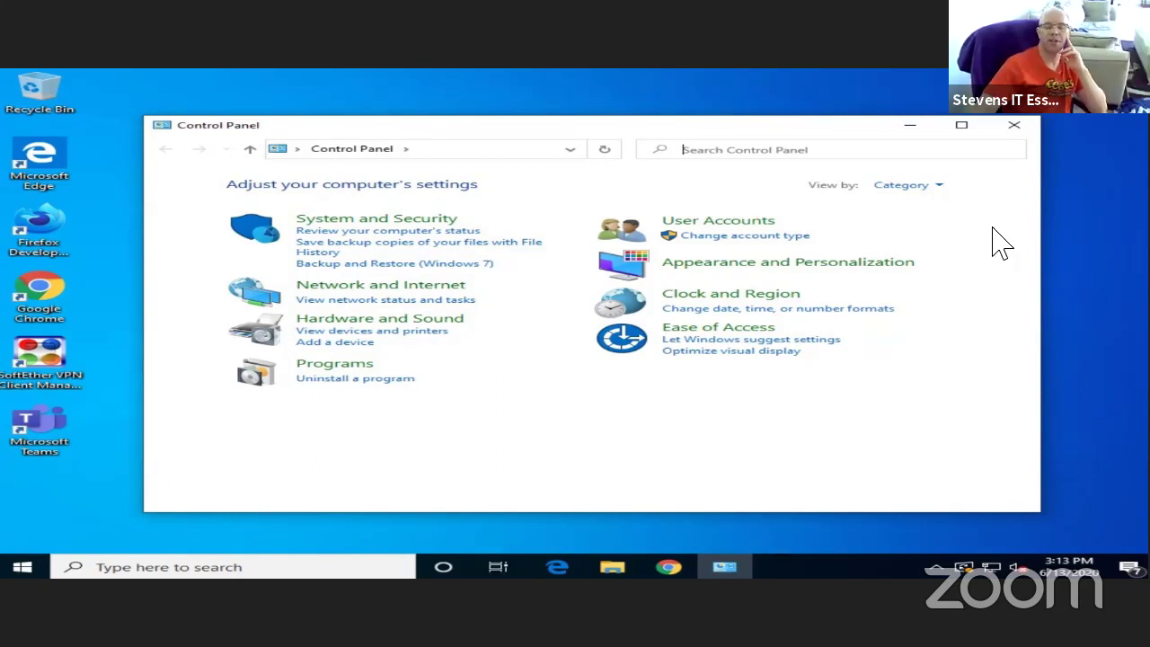
- Switch Control Panel to Large icons view and scroll down to the Mail entry
click(932, 185)
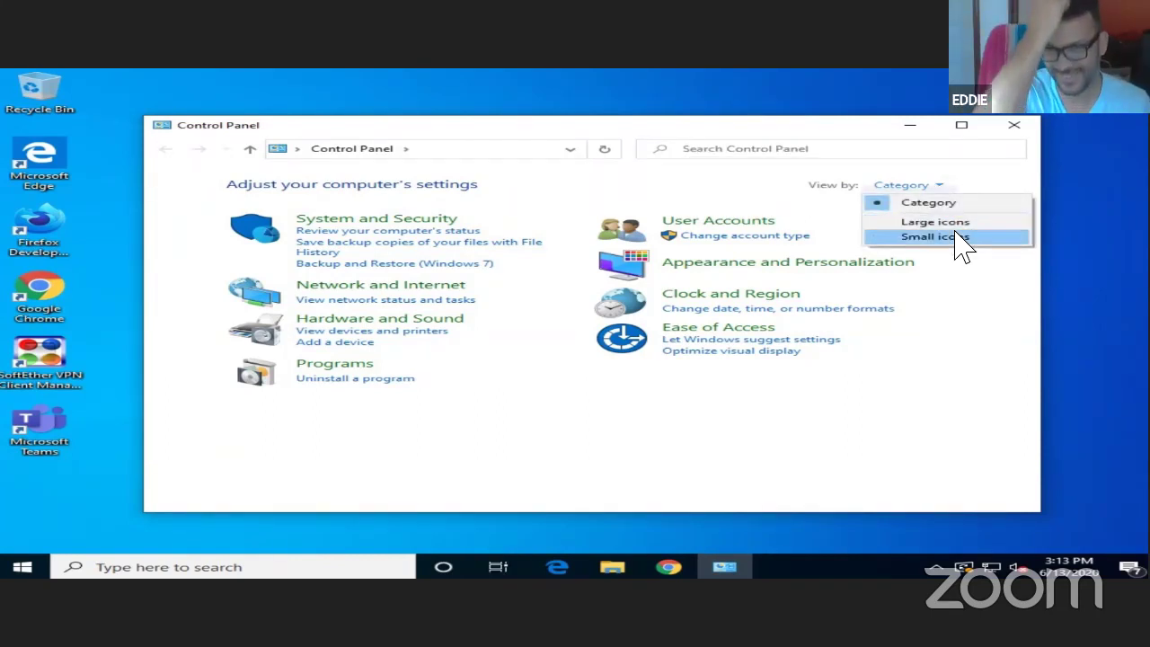
click(956, 223)
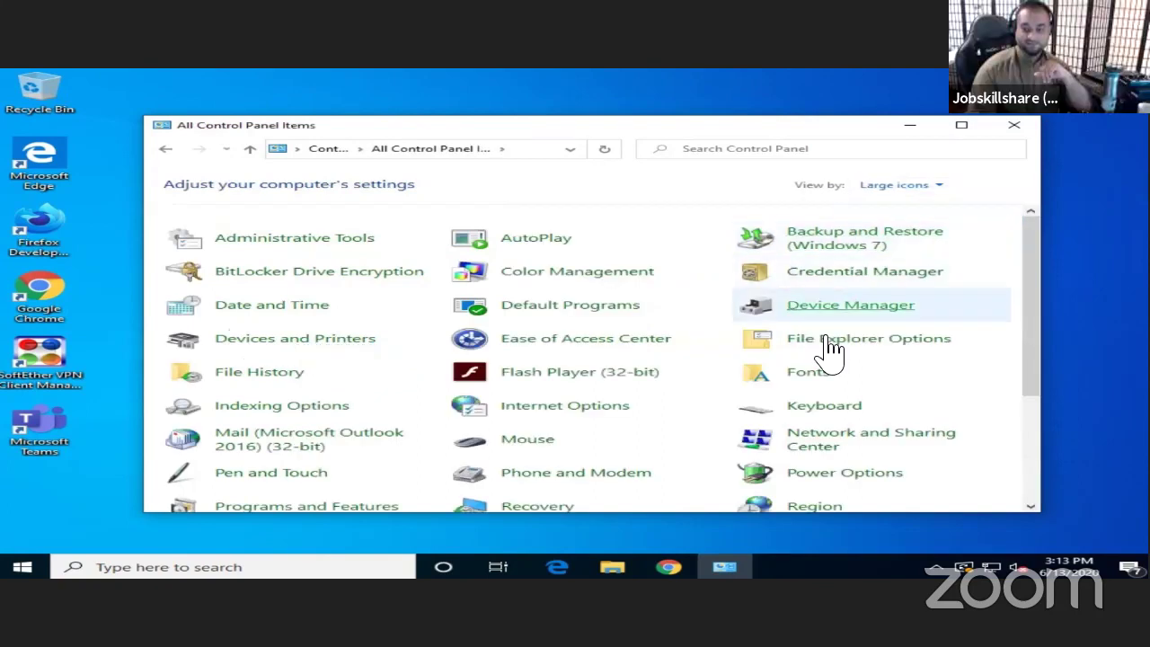
scroll(863, 386, down, 1)
scroll(884, 416, down, 3)
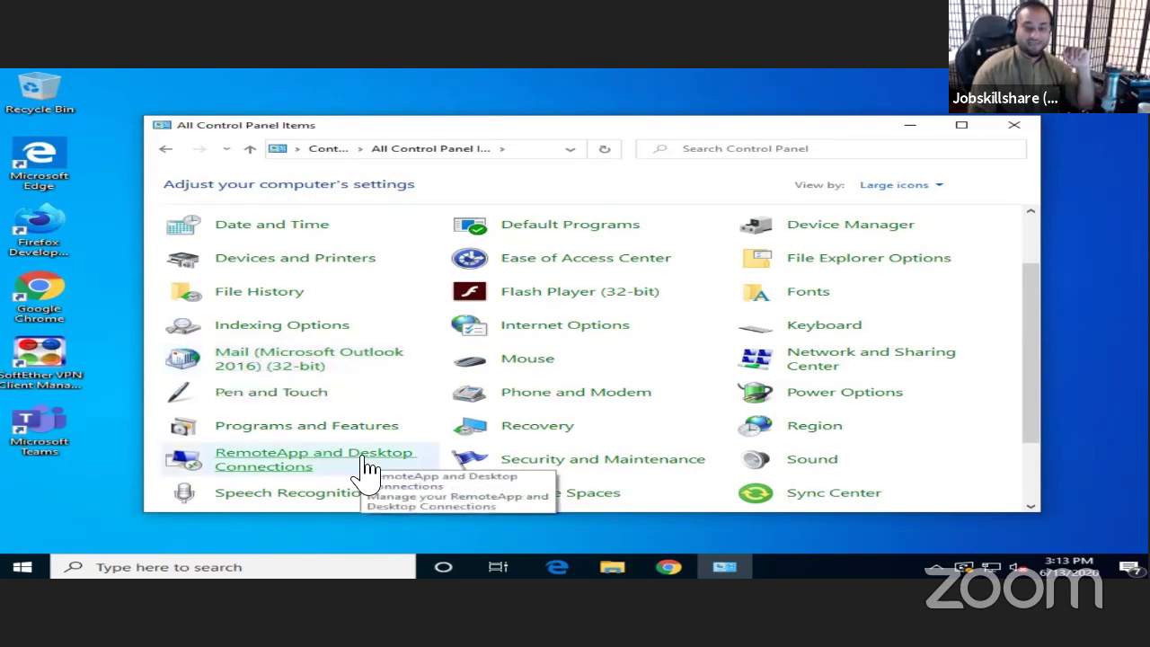
- Open Mail's Data Files, open the data file's folder location, and close Account Settings
click(300, 354)
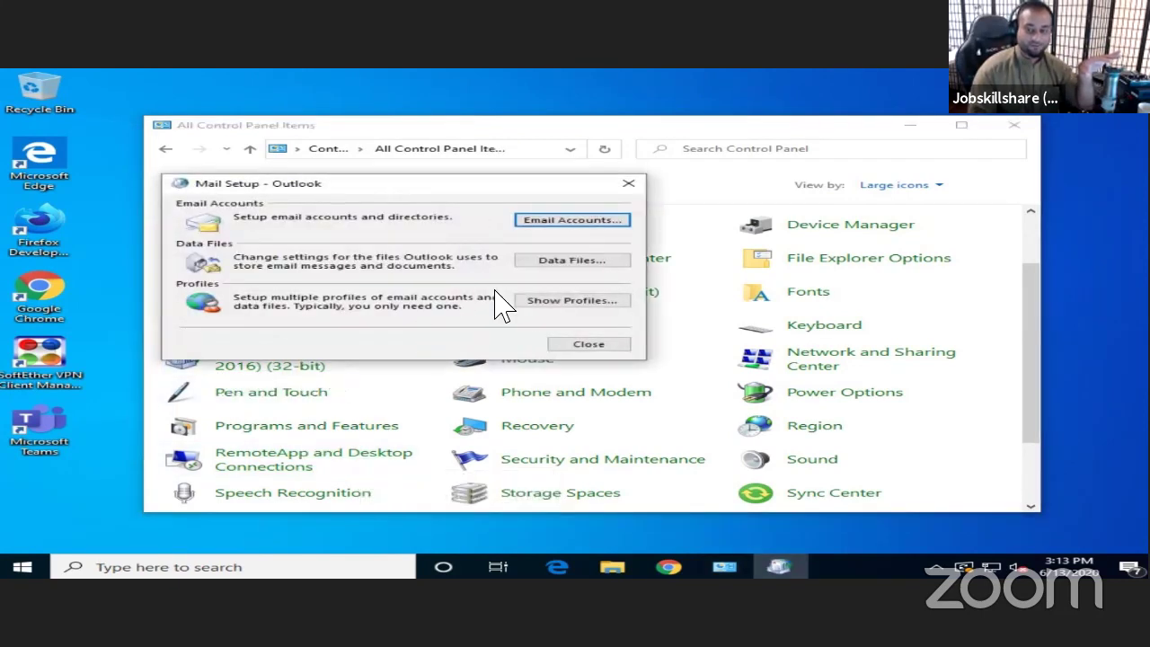
click(560, 263)
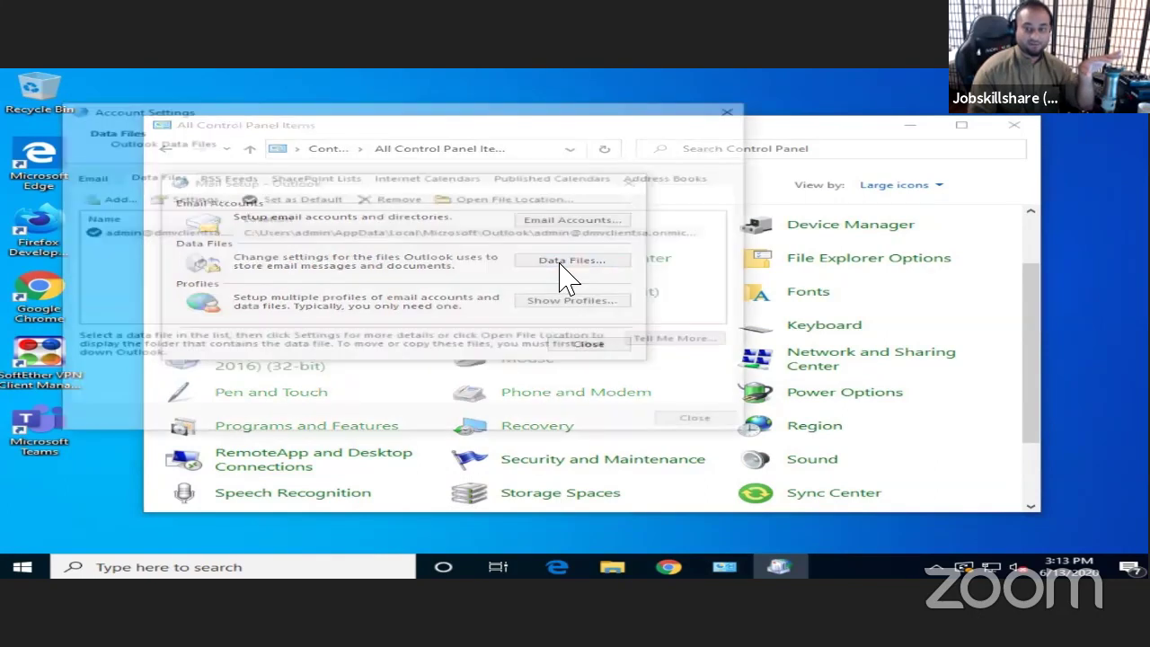
click(501, 200)
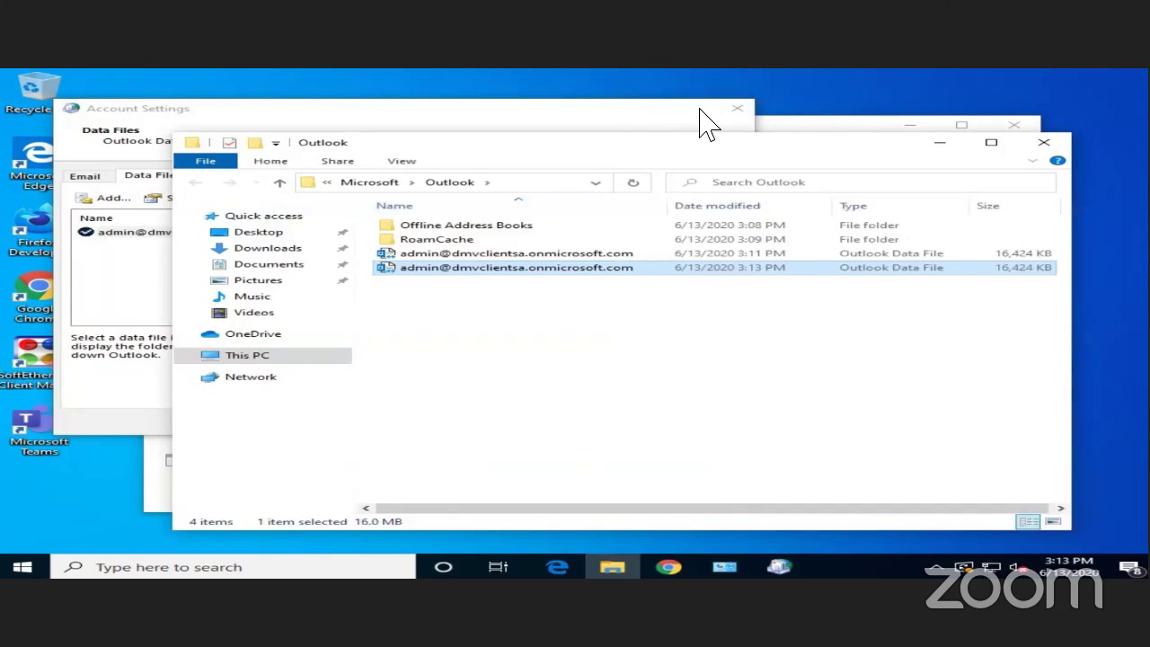
click(737, 108)
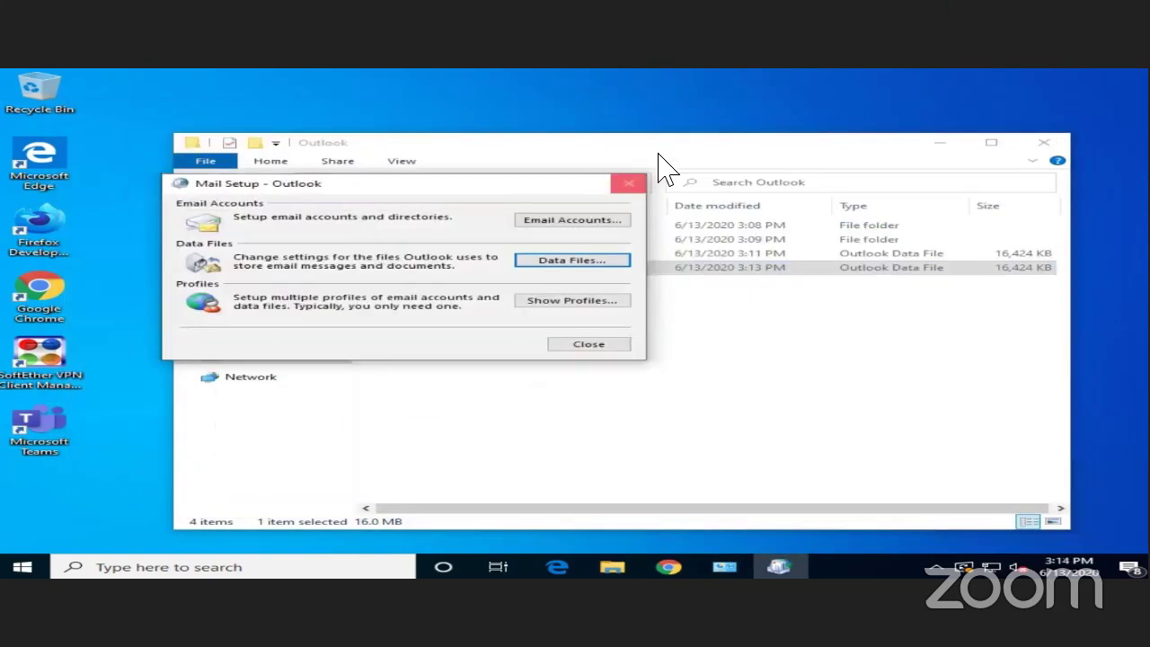
- Close Mail Setup, move Explorer up, and reveal the Outlook folder's full path
click(629, 184)
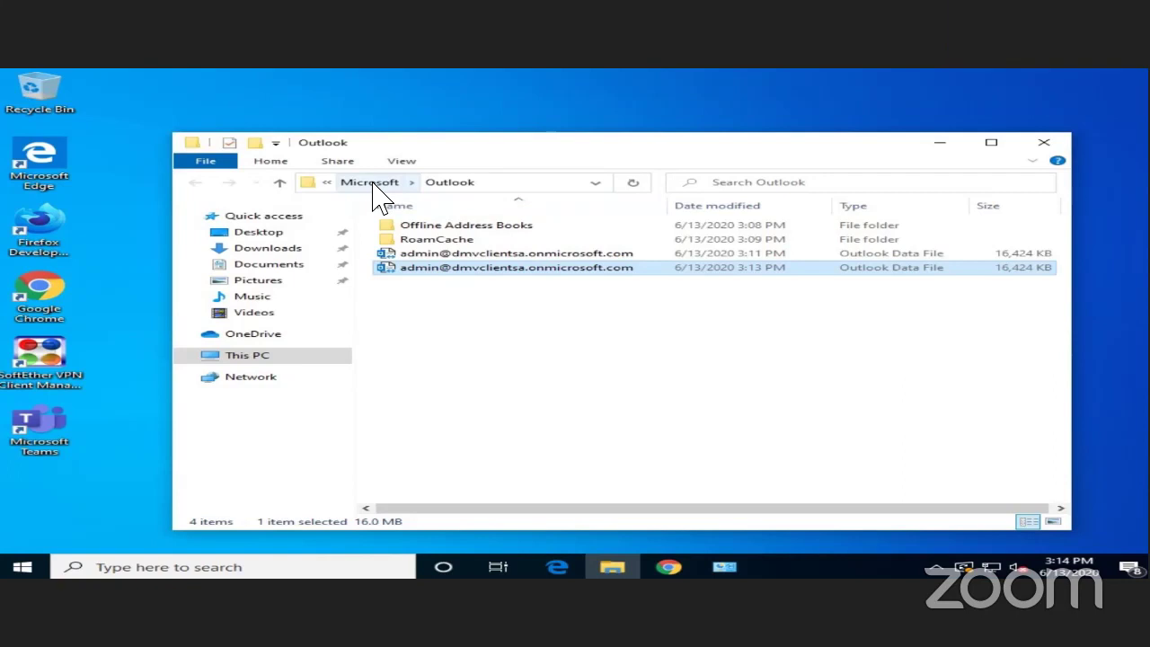
drag(513, 141, 503, 95)
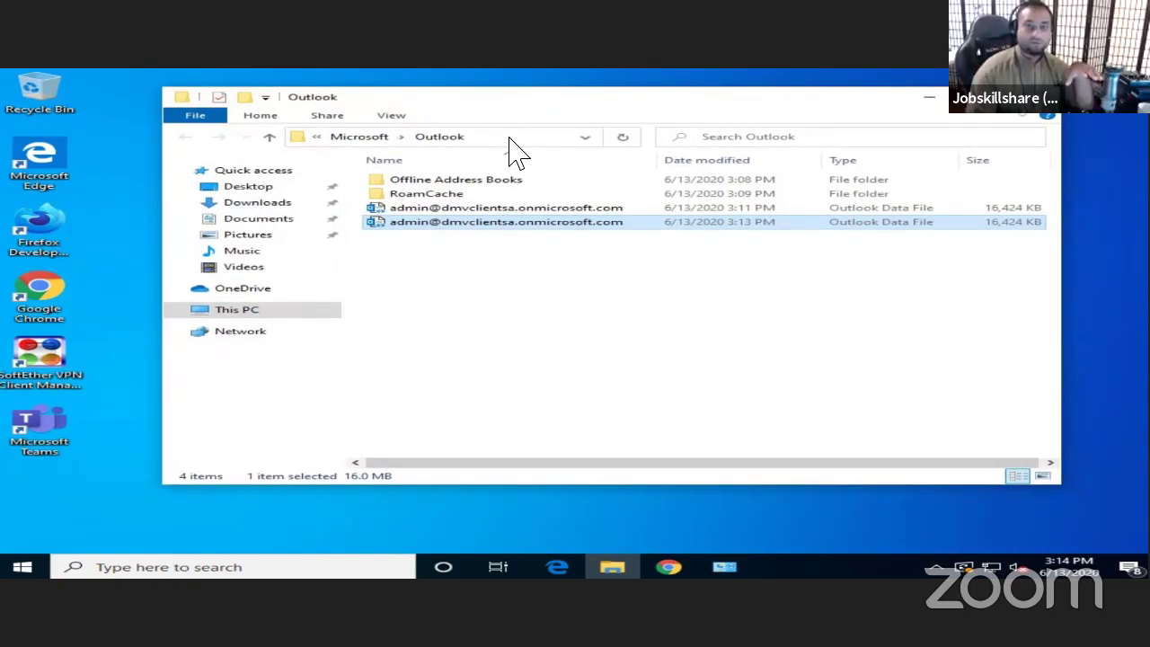
click(541, 140)
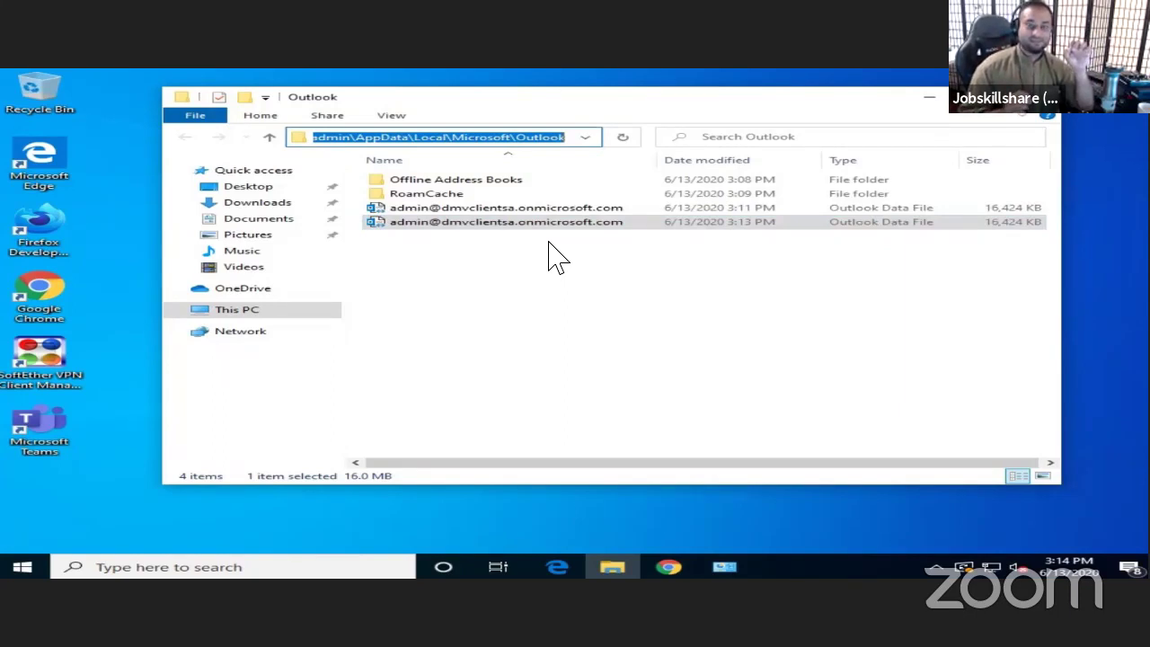
- Open Offline Address Books, go back to the Outlook folder, and select the second .pst file
double_click(469, 182)
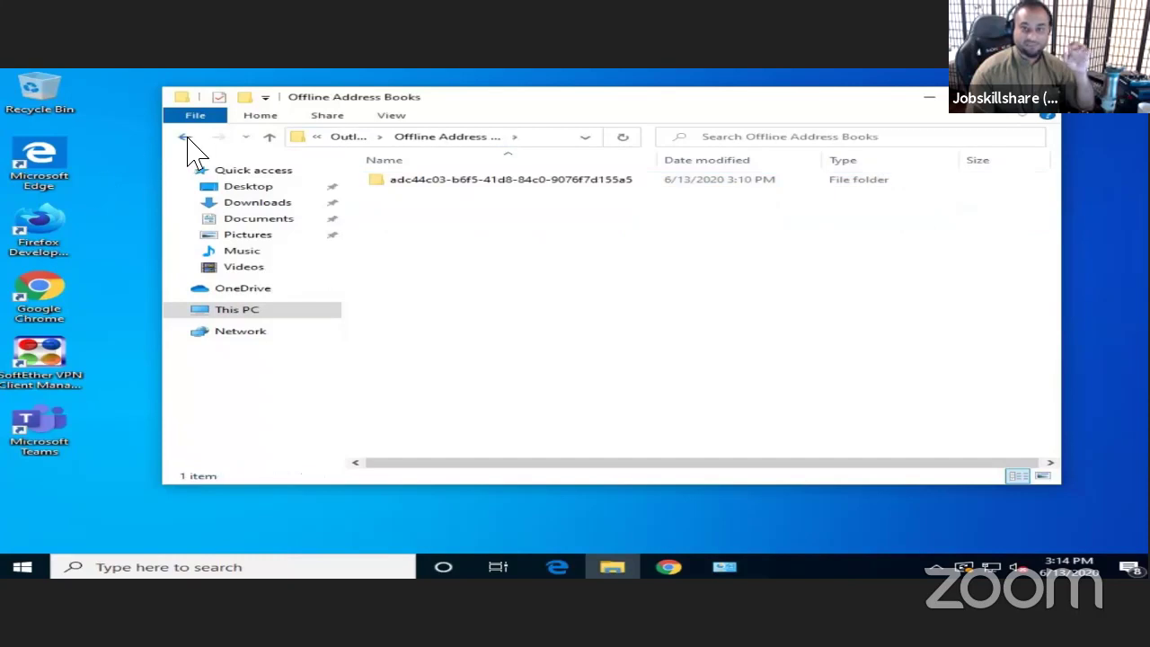
click(185, 137)
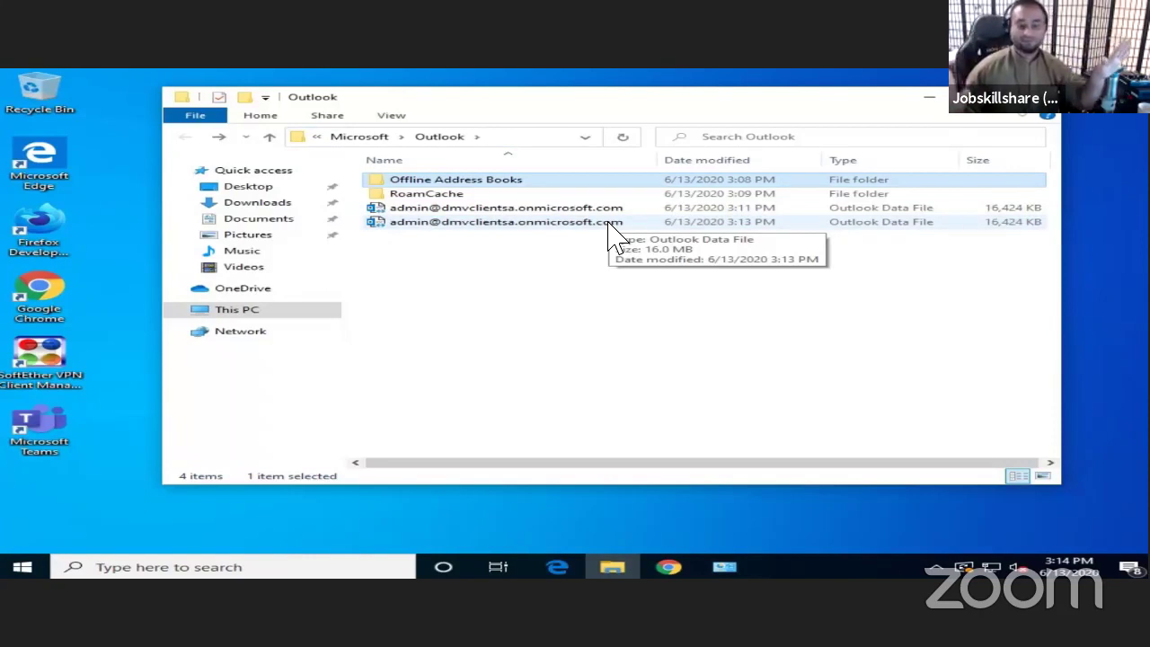
click(608, 224)
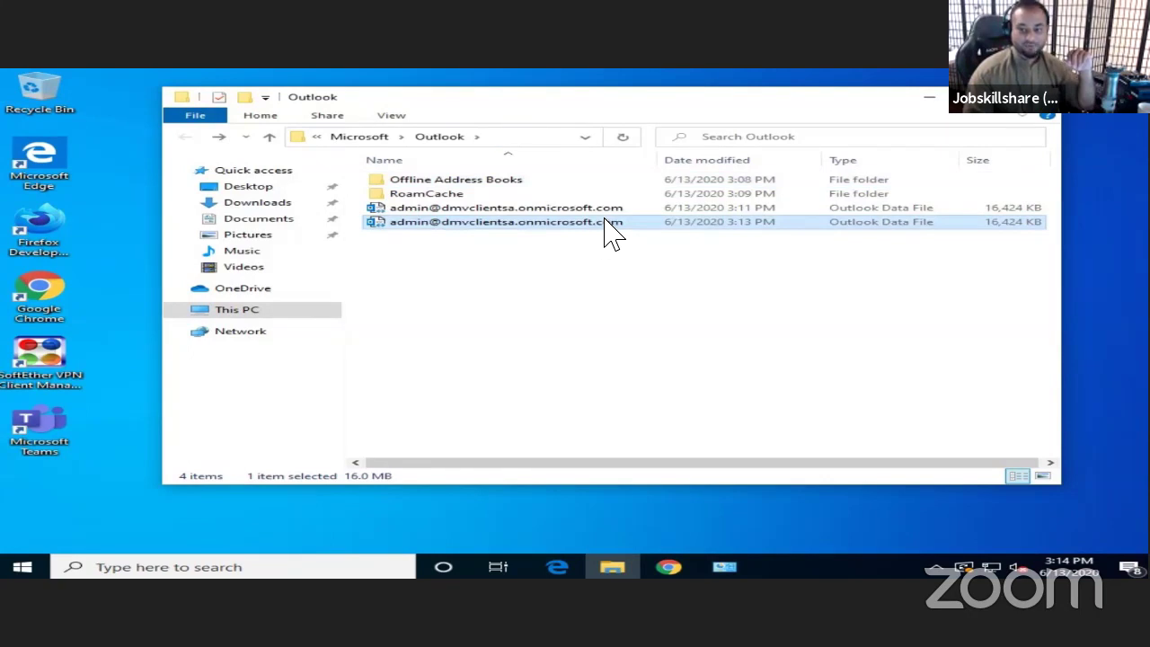
- Append 'backup' to the end of the second Outlook data file's name
key(F2)
click(641, 230)
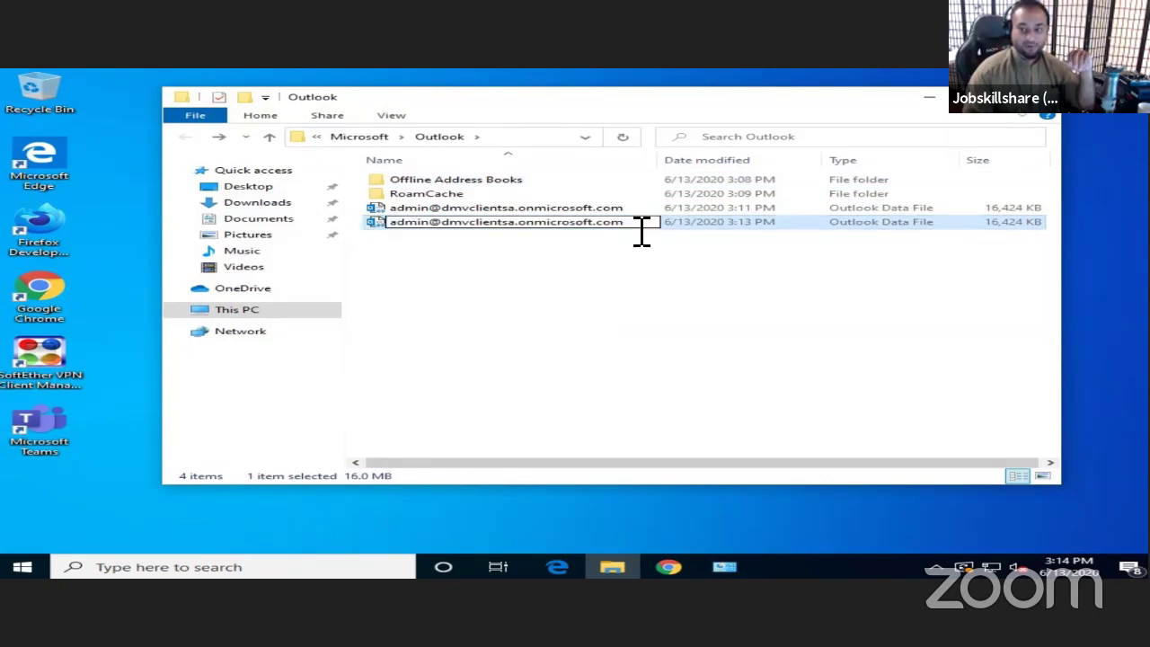
text(backup)
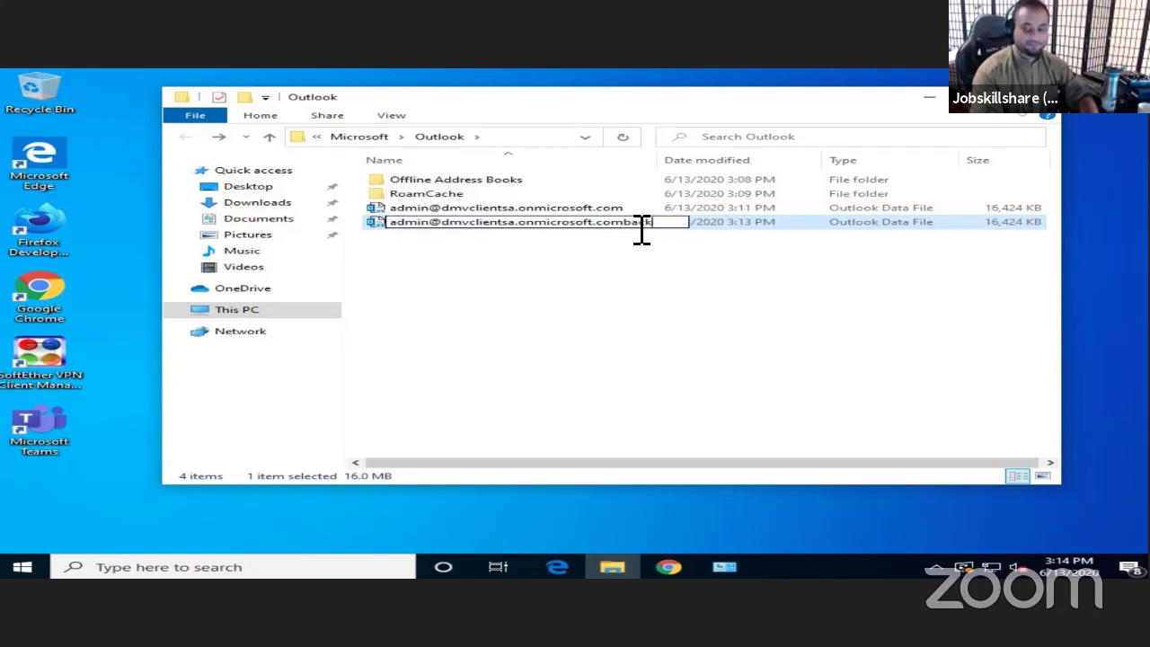
click(552, 275)
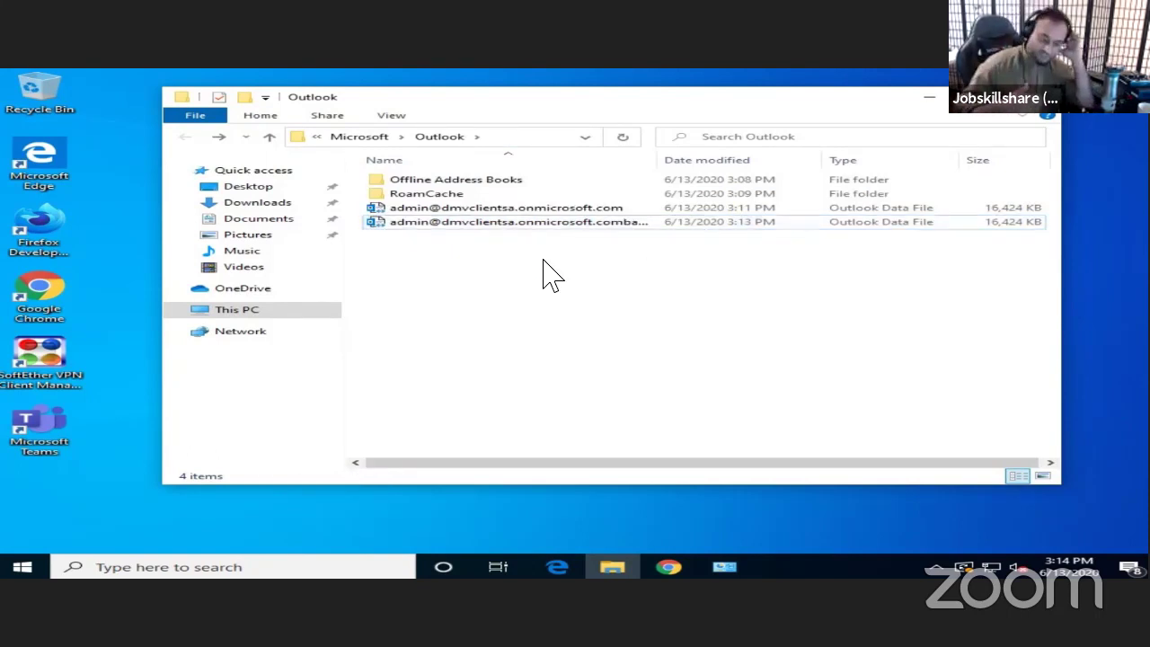
- Rename the first .pst data file the same way, adding 'backup' to its name
right_click(579, 208)
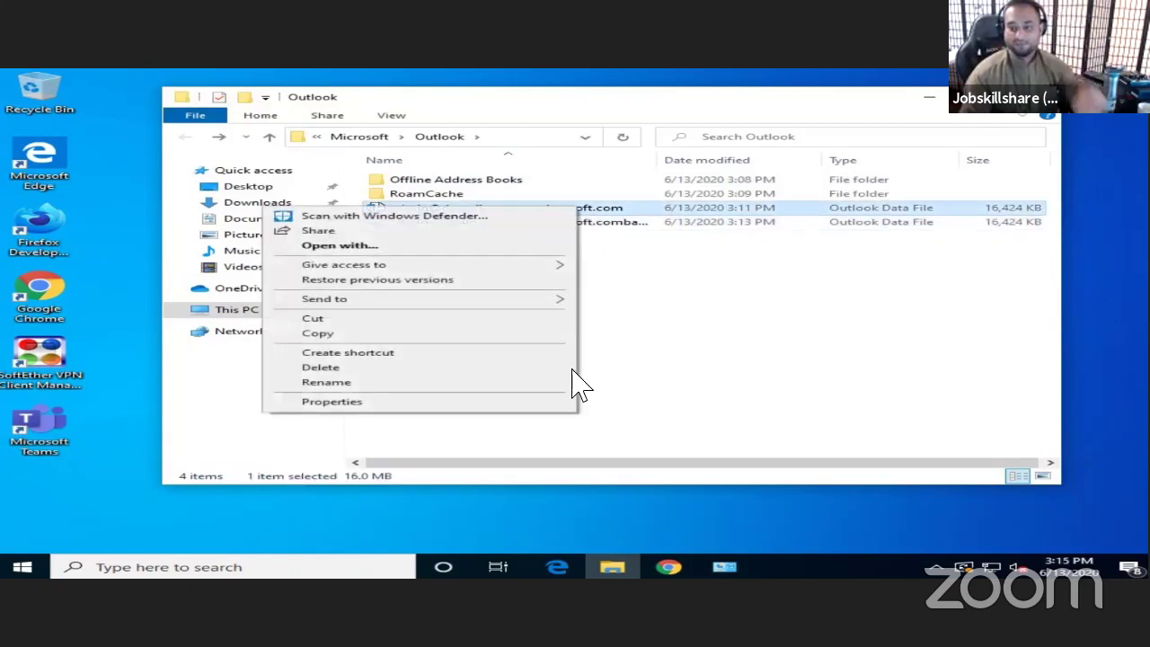
click(478, 382)
click(641, 208)
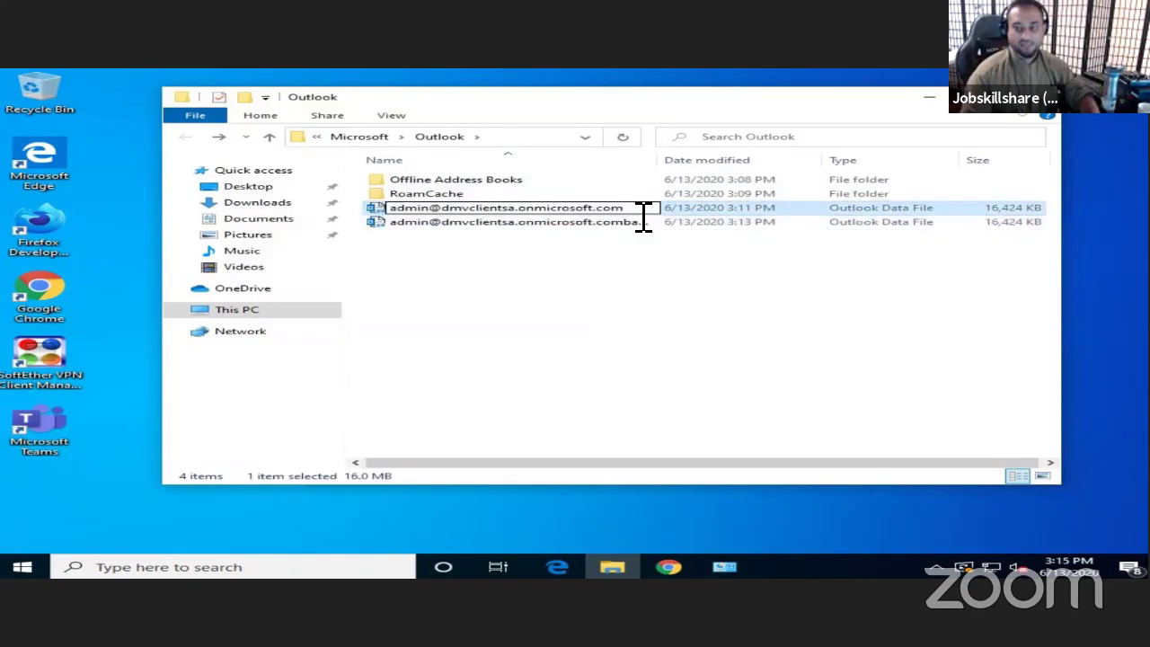
text(backup)
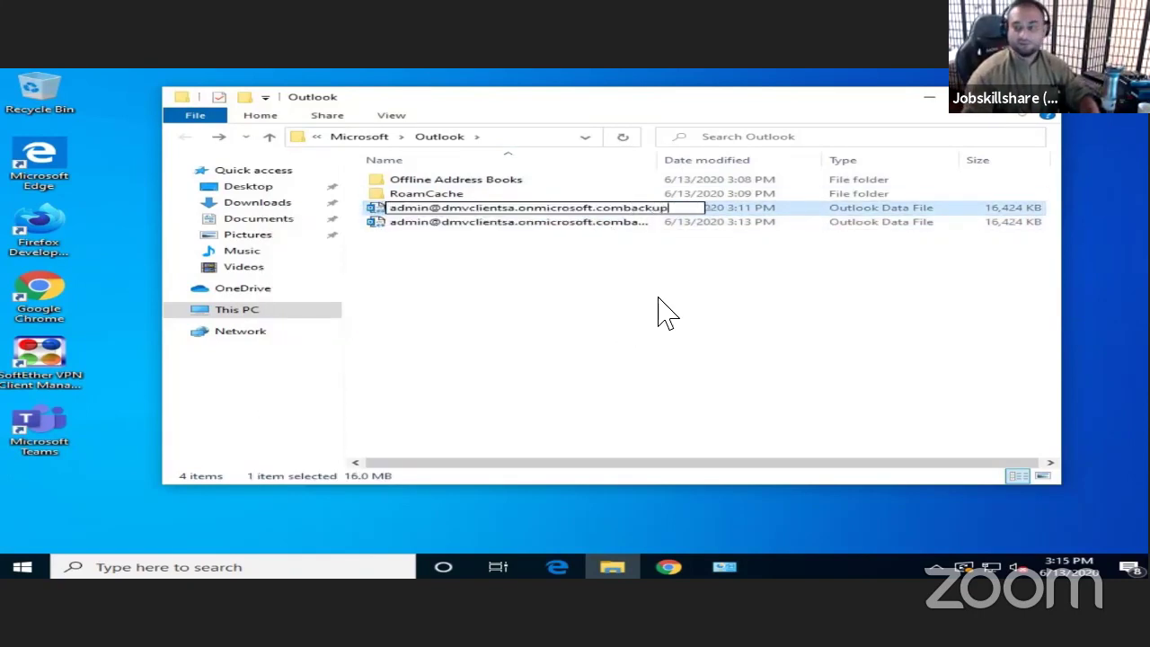
click(665, 312)
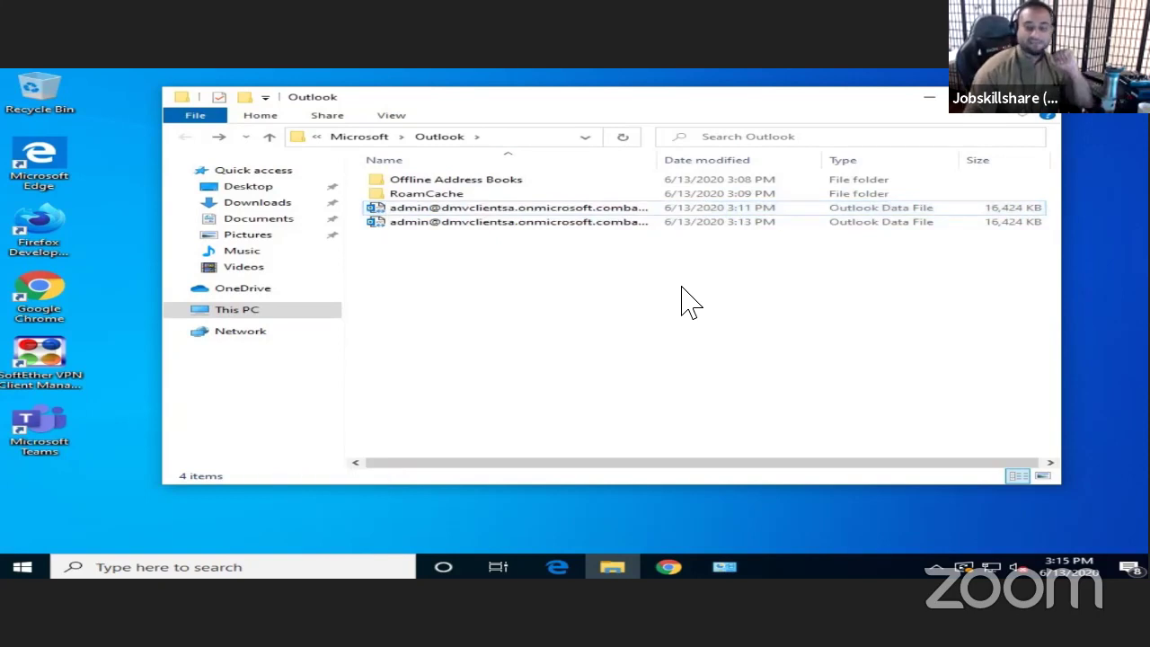
click(209, 566)
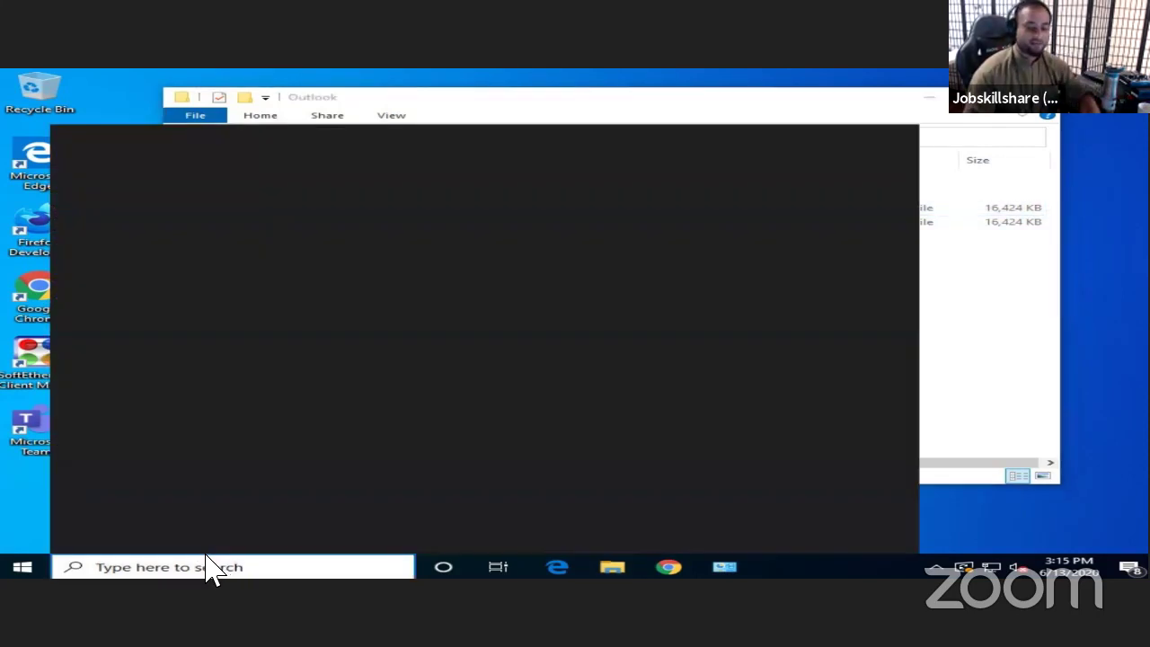
- Launch Outlook from a search for 'oul' and accept the default profile
text(oul)
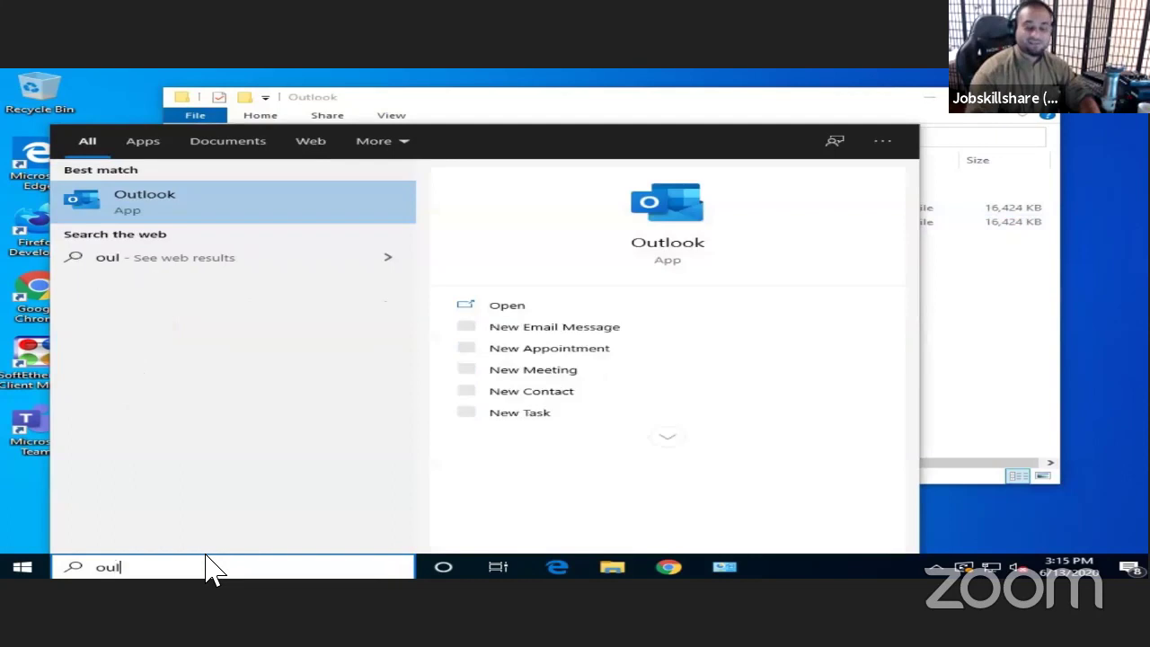
click(101, 215)
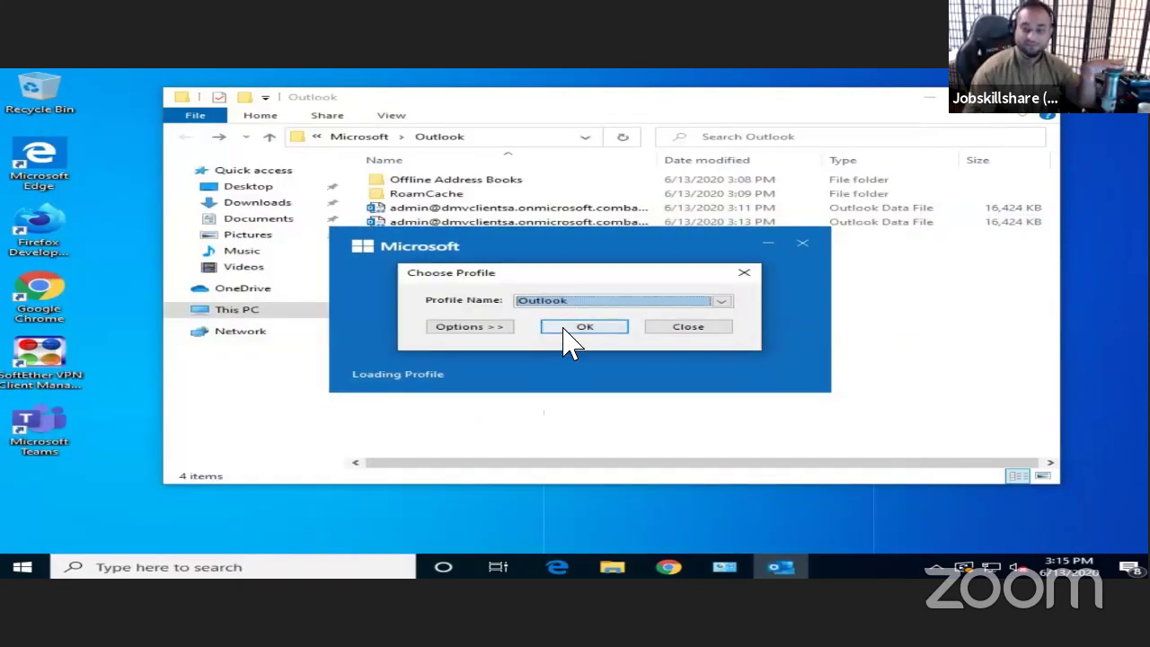
click(566, 331)
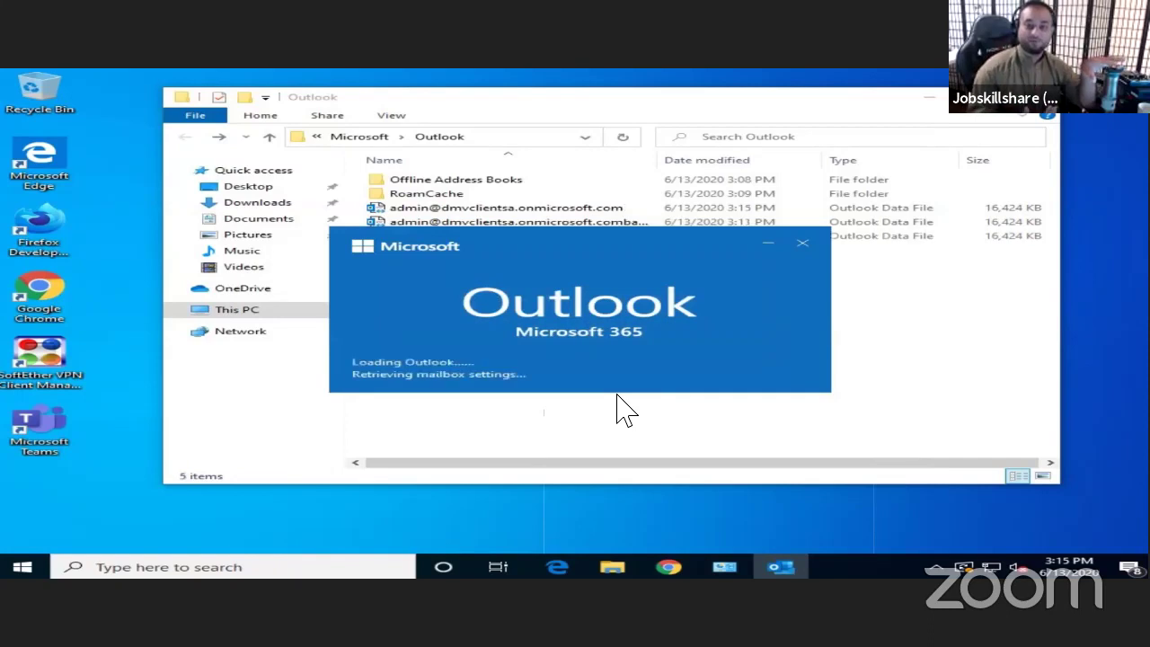
drag(718, 243, 688, 477)
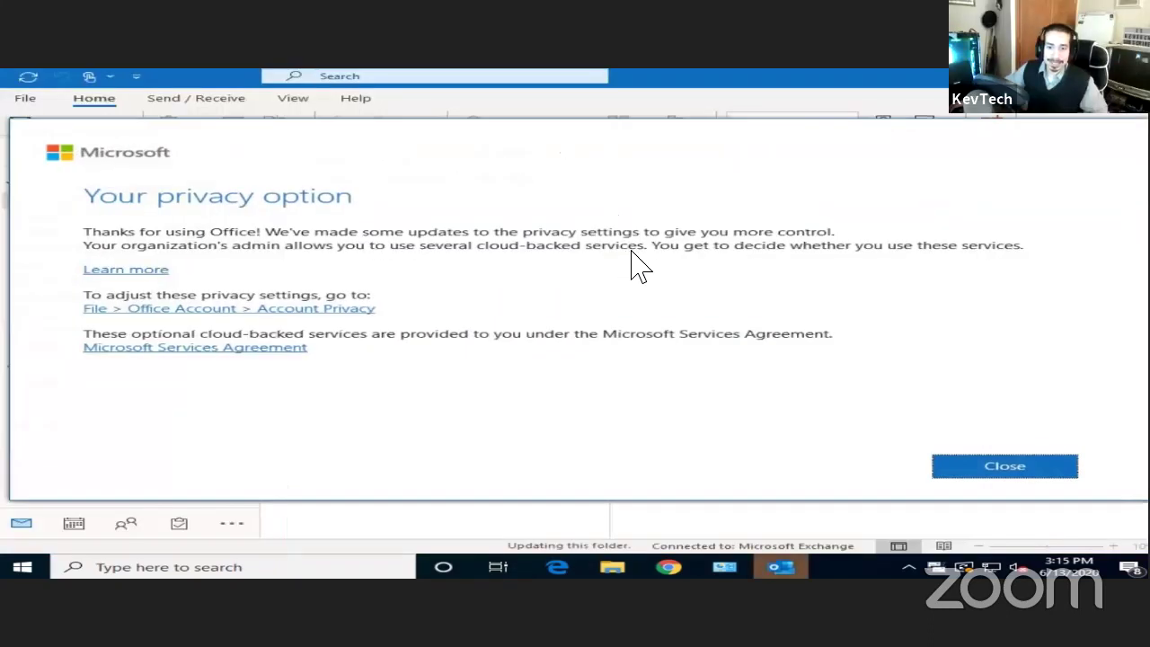
- Dismiss the privacy notice, layout tip and search welcome tip, then close Outlook
click(976, 470)
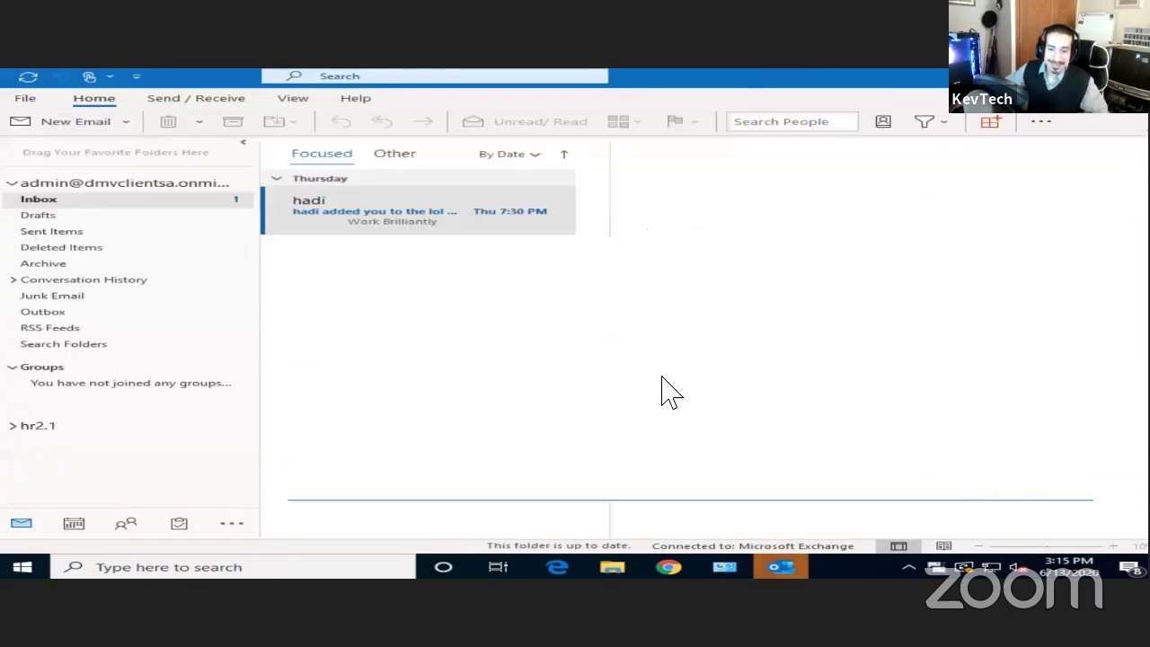
click(406, 222)
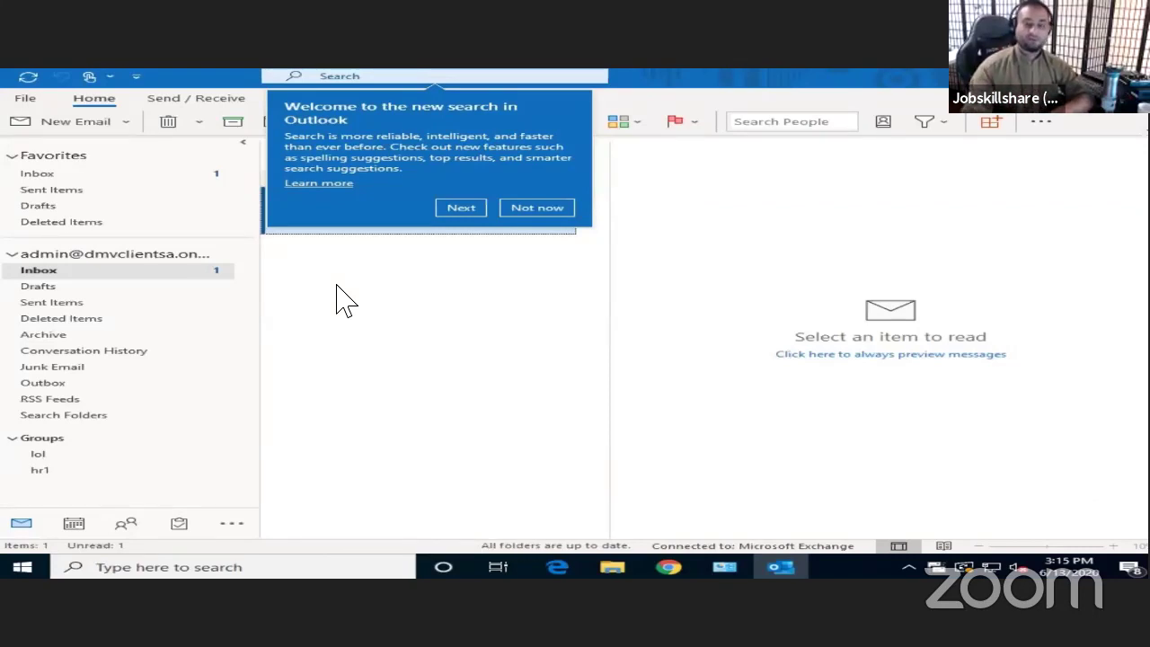
click(535, 209)
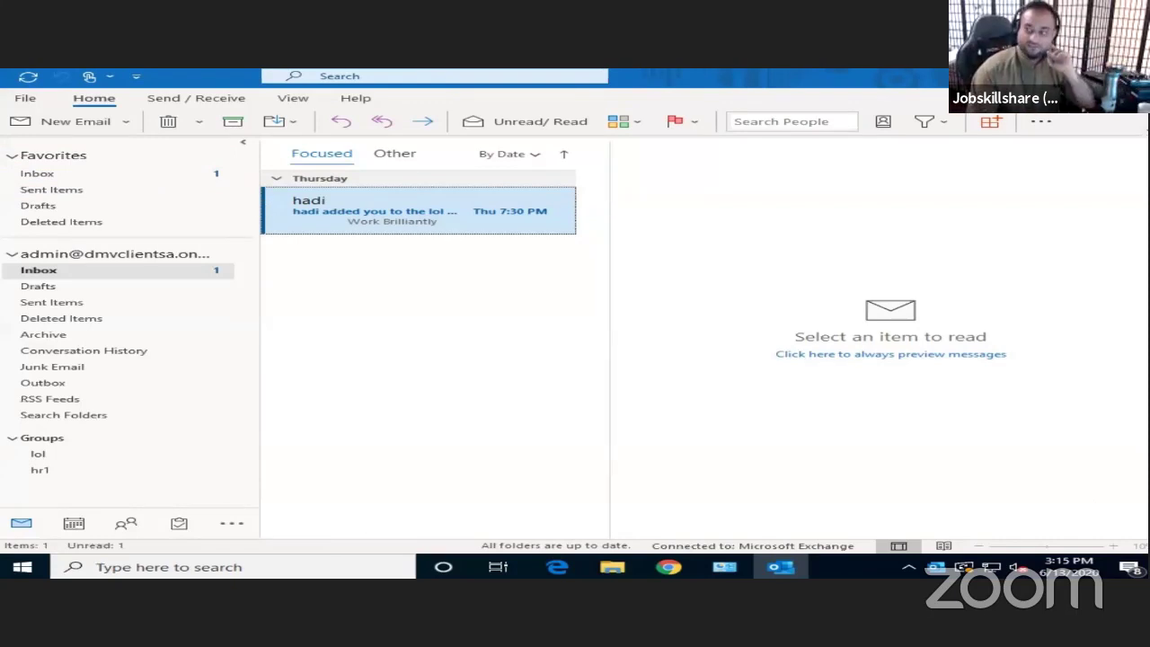
click(1134, 76)
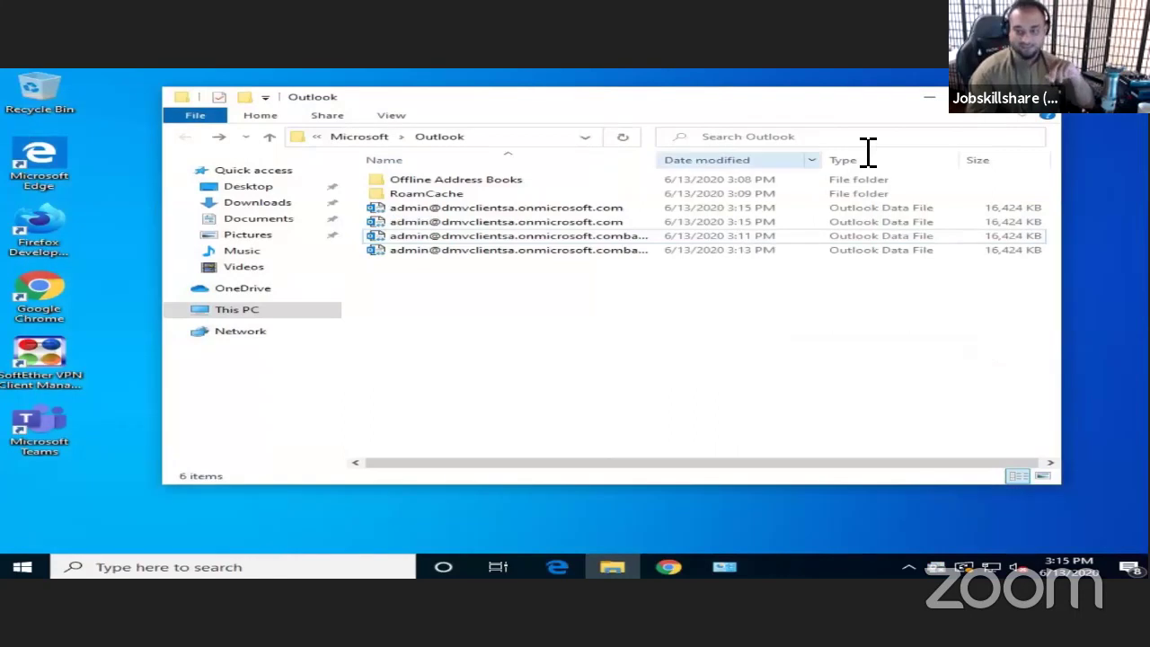
- Go up from the Outlook folder to its parent Local > Microsoft folder
click(370, 139)
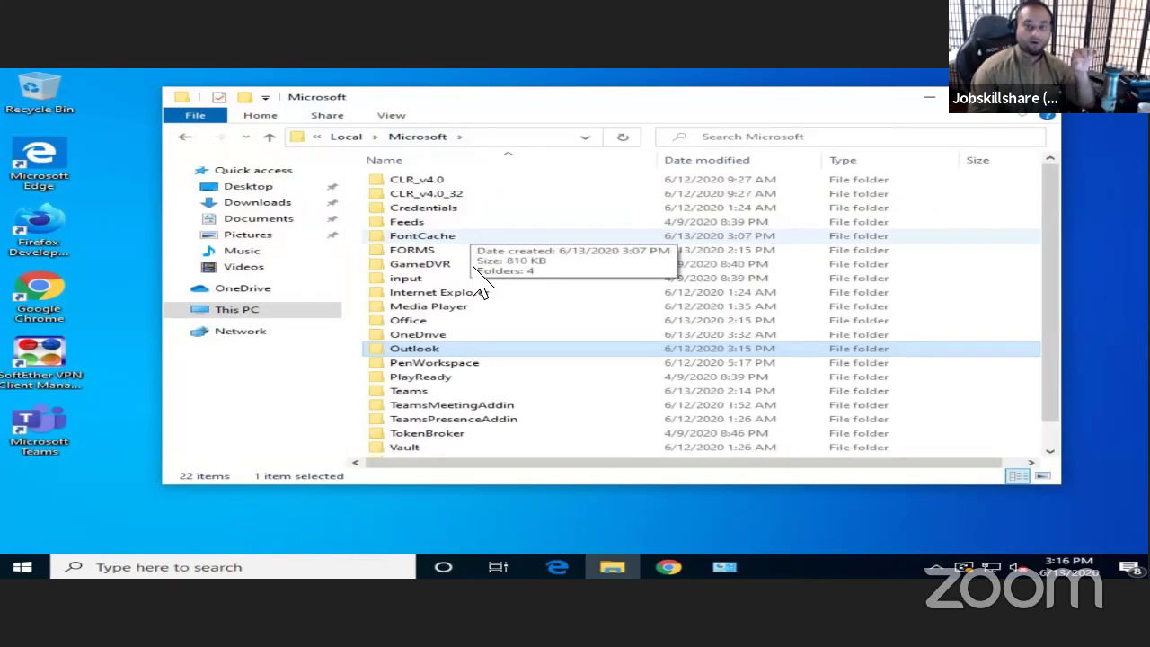
mouse_move(455, 357)
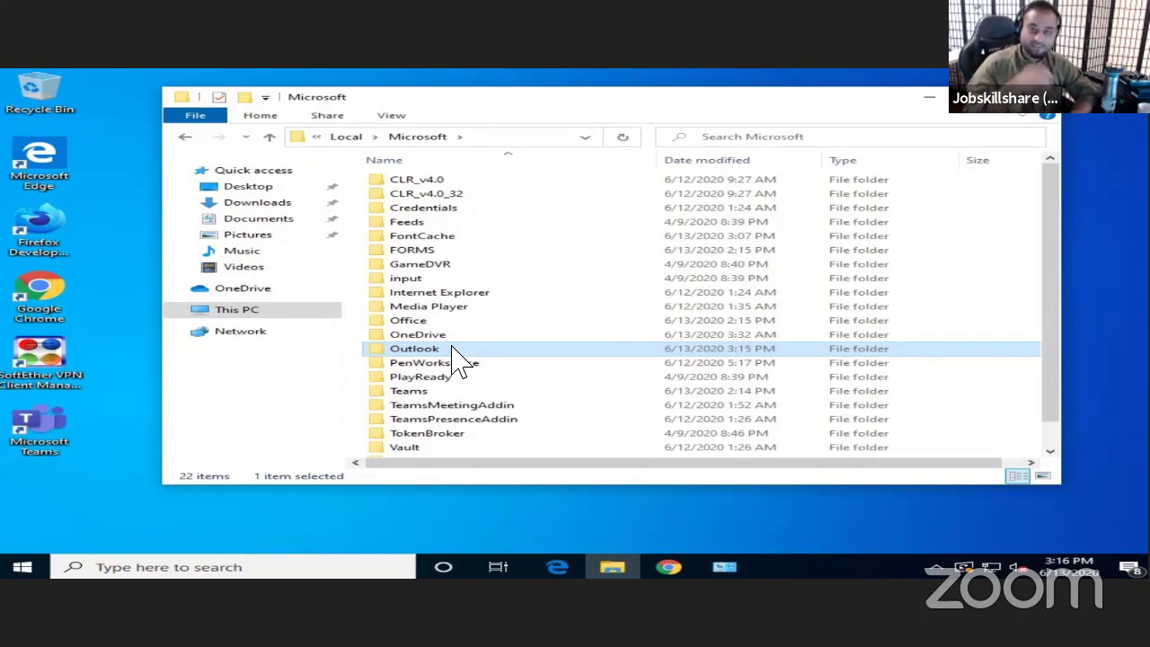
- Cut the Outlook folder from Microsoft and paste it onto the desktop
right_click(398, 351)
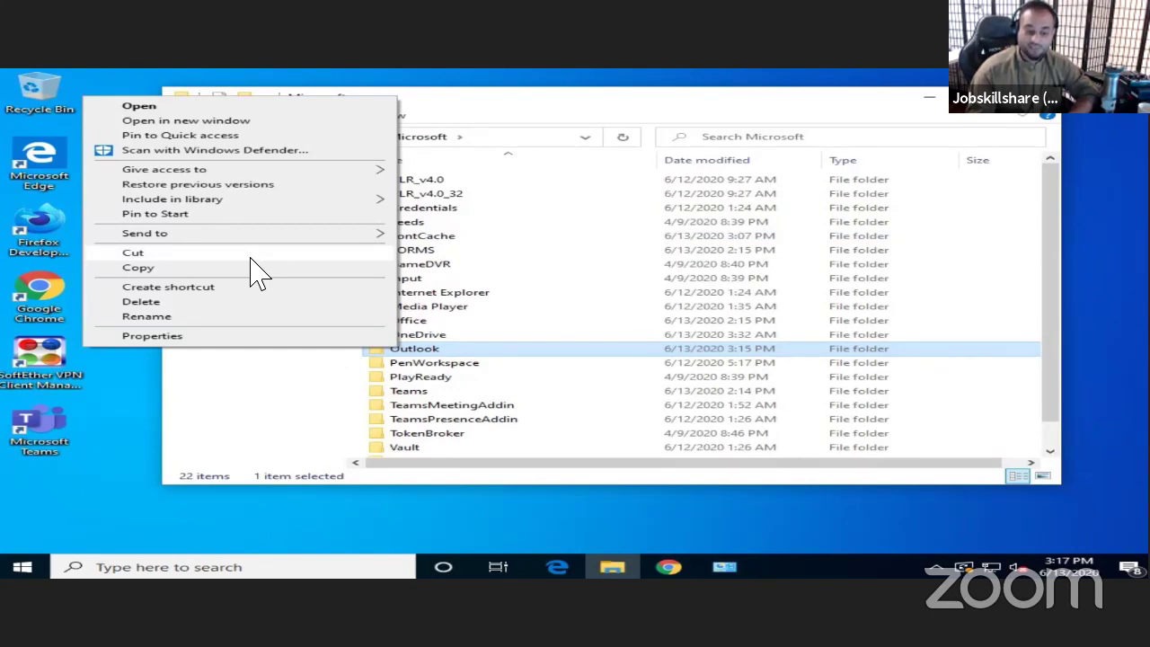
click(251, 255)
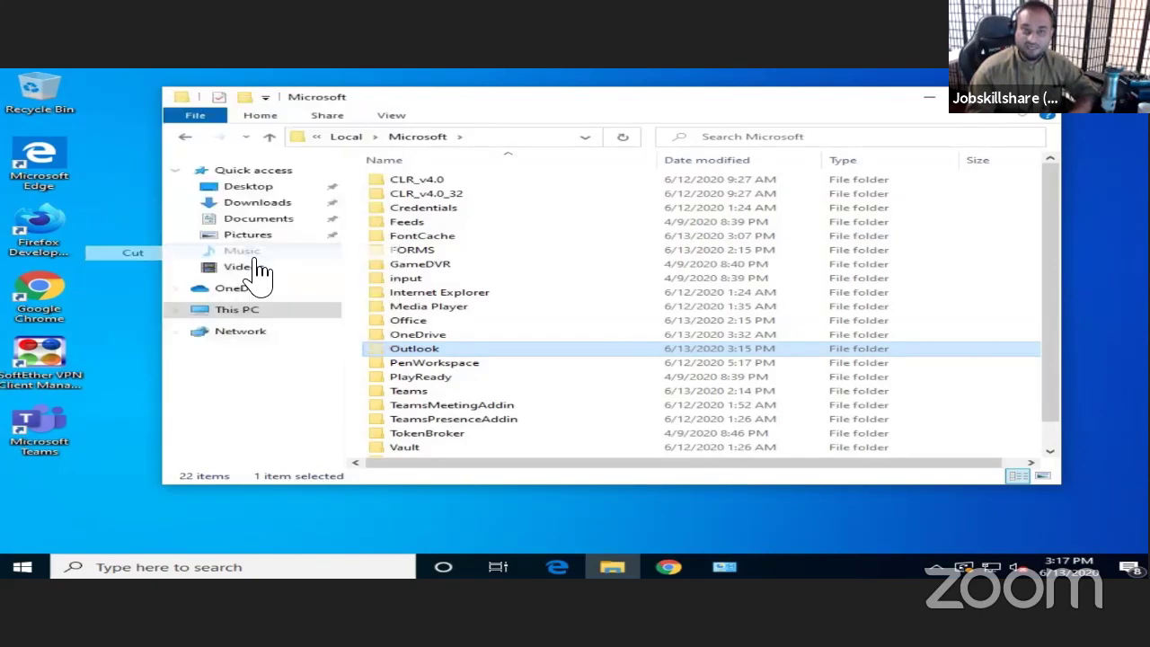
click(101, 216)
right_click(249, 200)
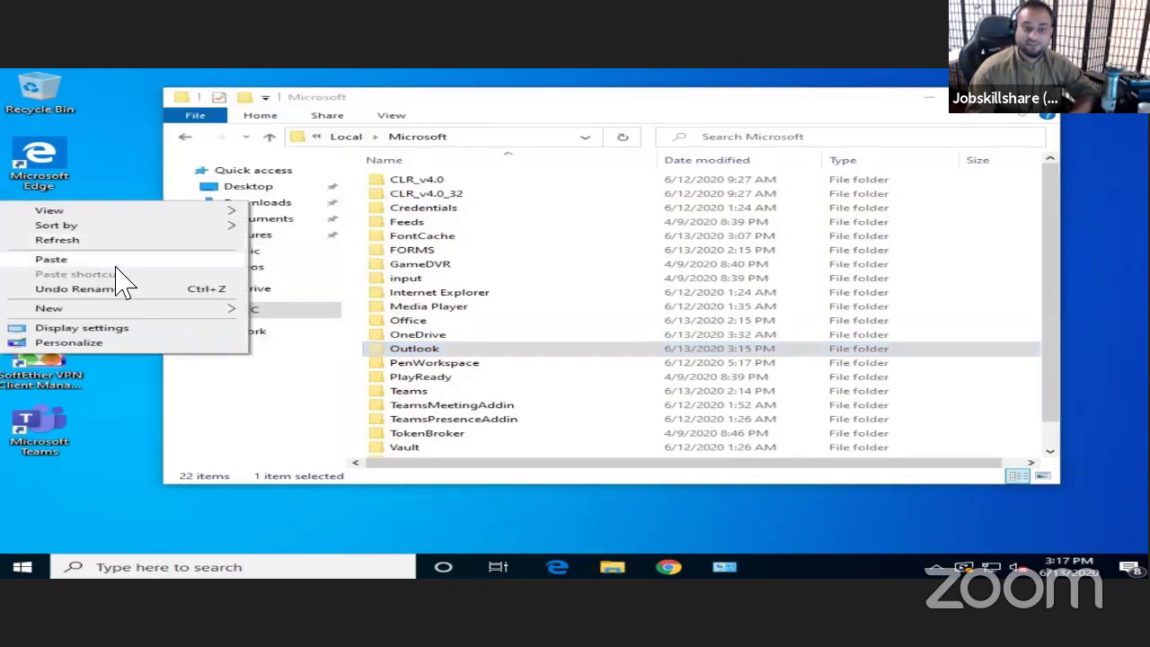
click(213, 377)
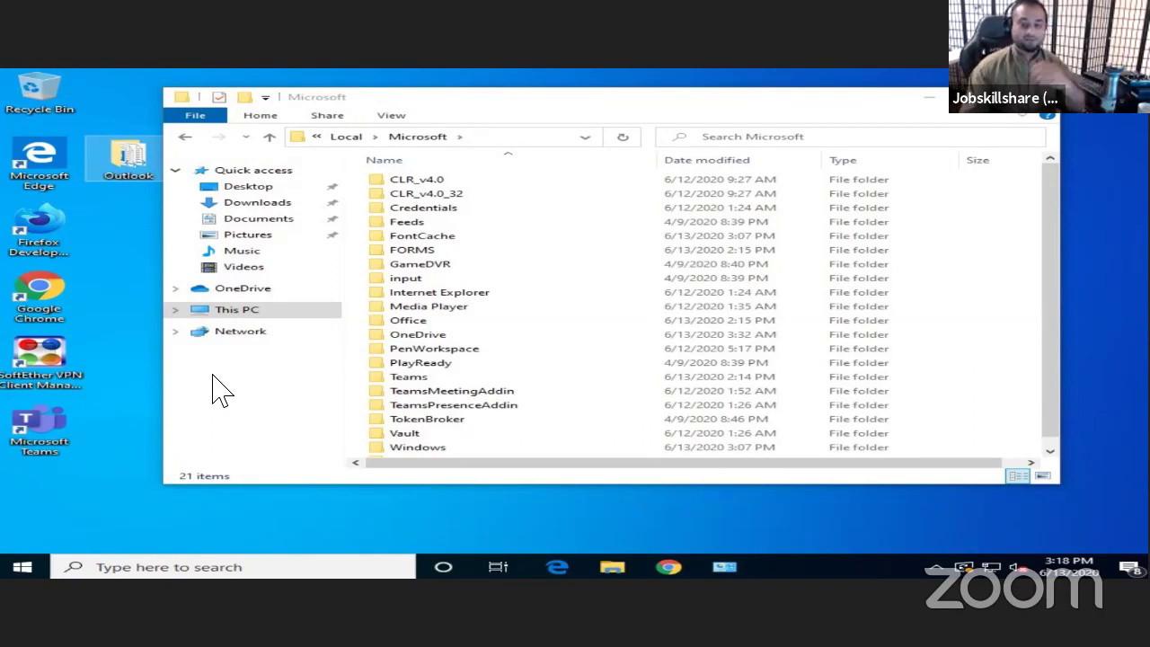
- Relaunch Outlook from a search for 'out' and open it with the default profile
click(668, 109)
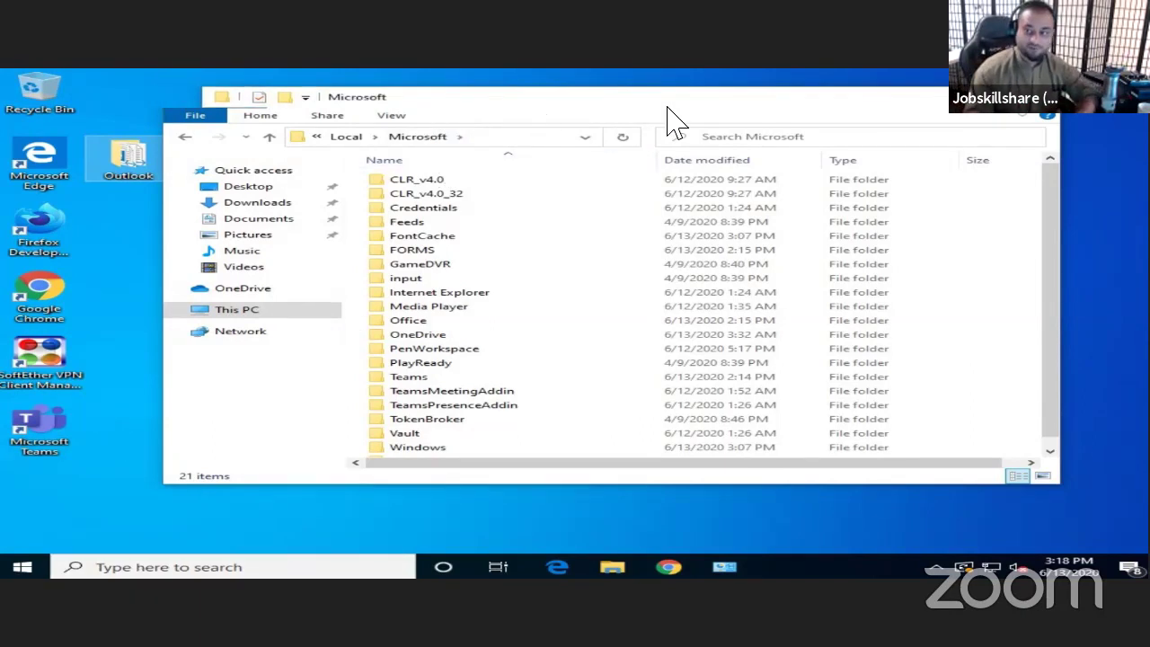
drag(668, 109, 905, 108)
click(238, 570)
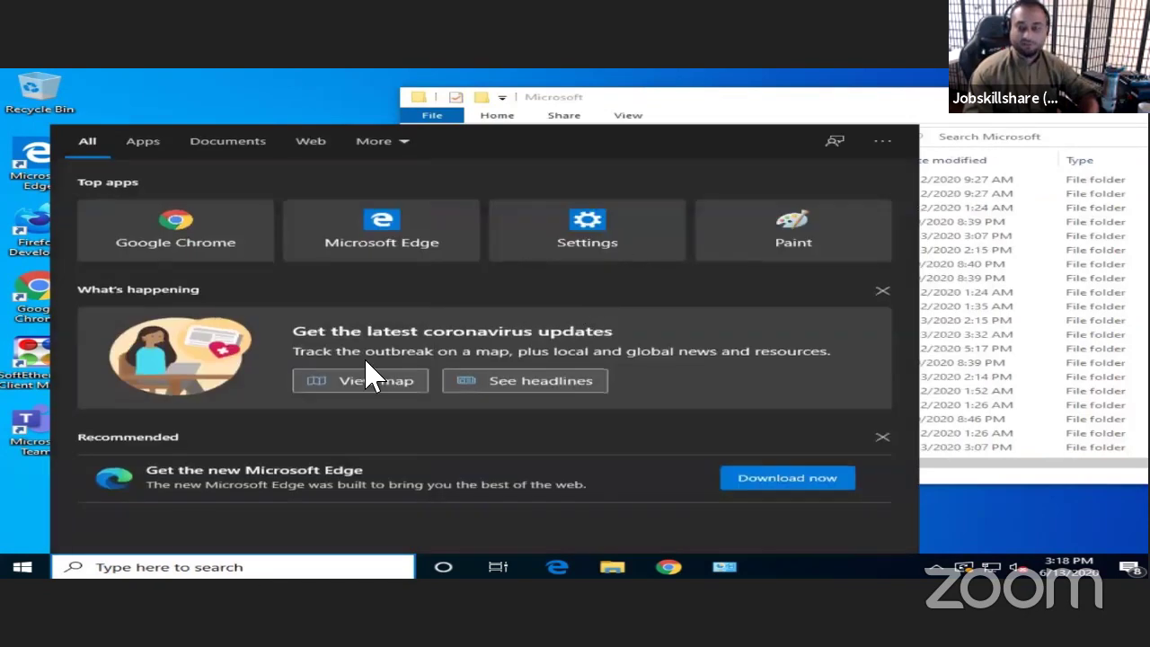
text(out)
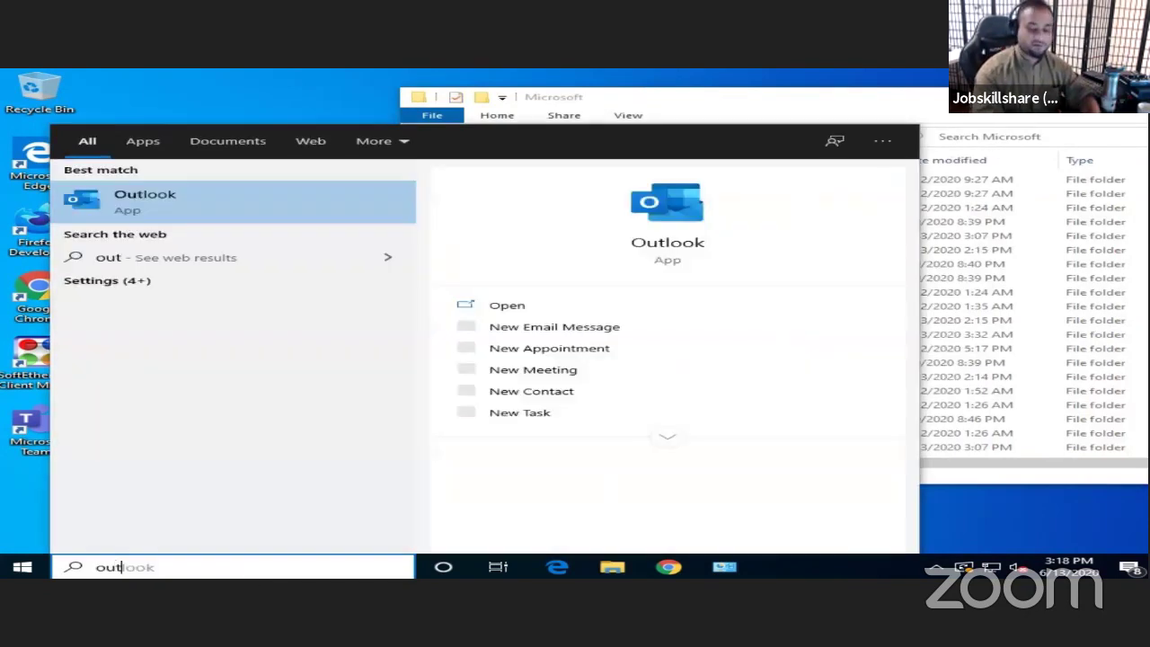
click(256, 220)
drag(731, 98, 891, 104)
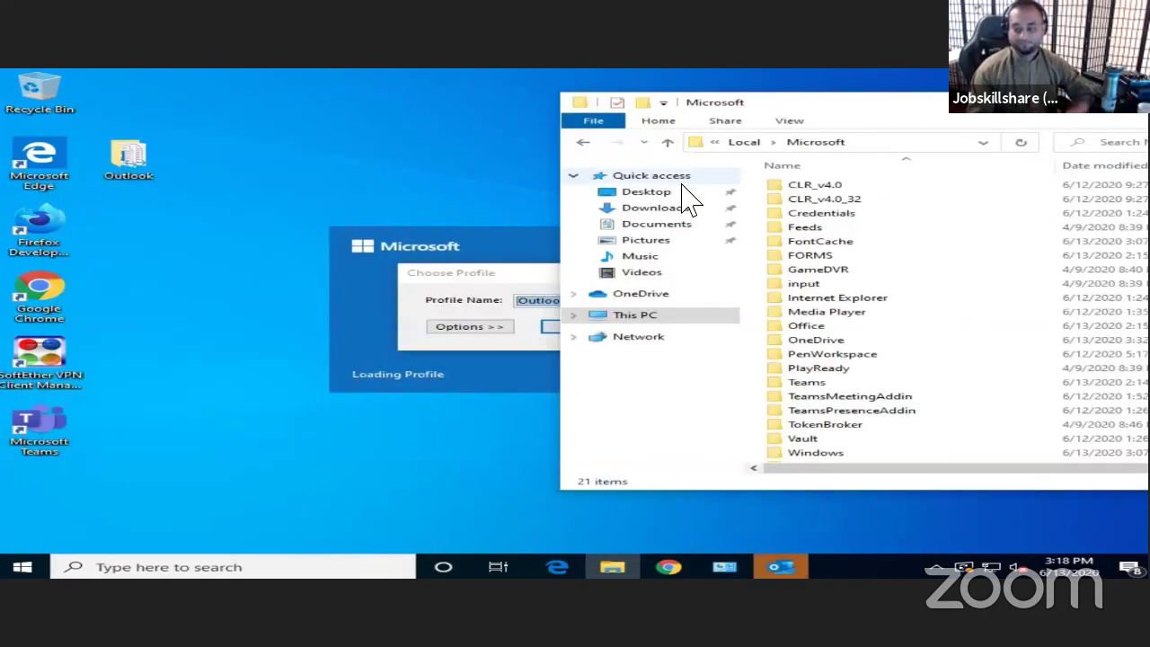
click(449, 302)
click(577, 331)
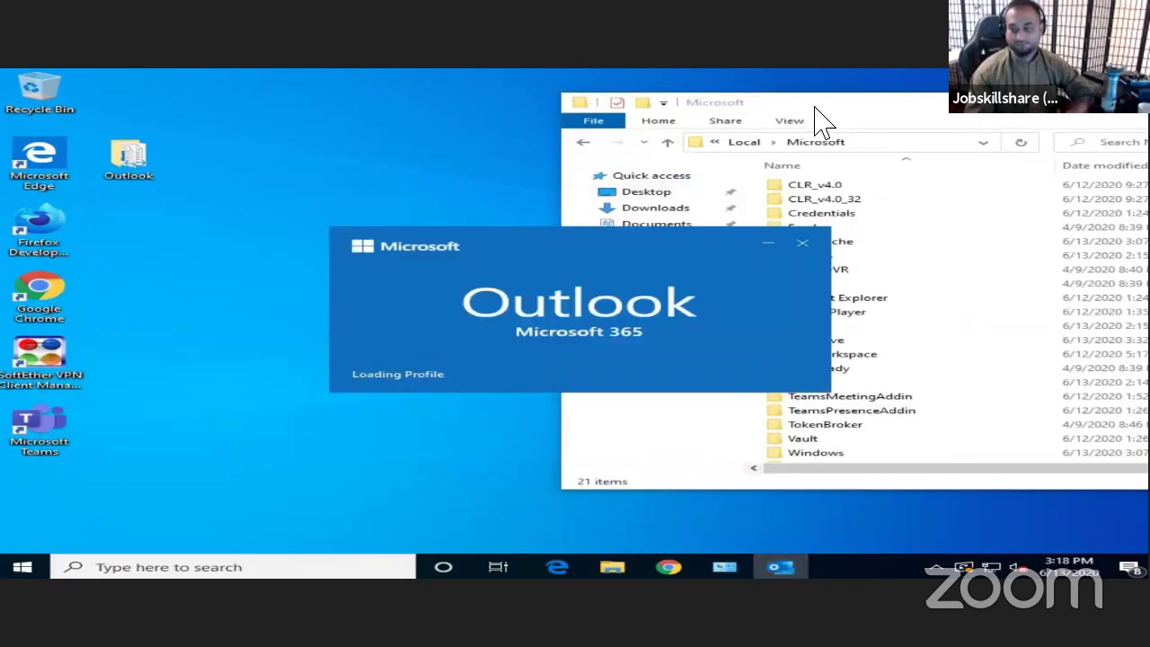
click(818, 117)
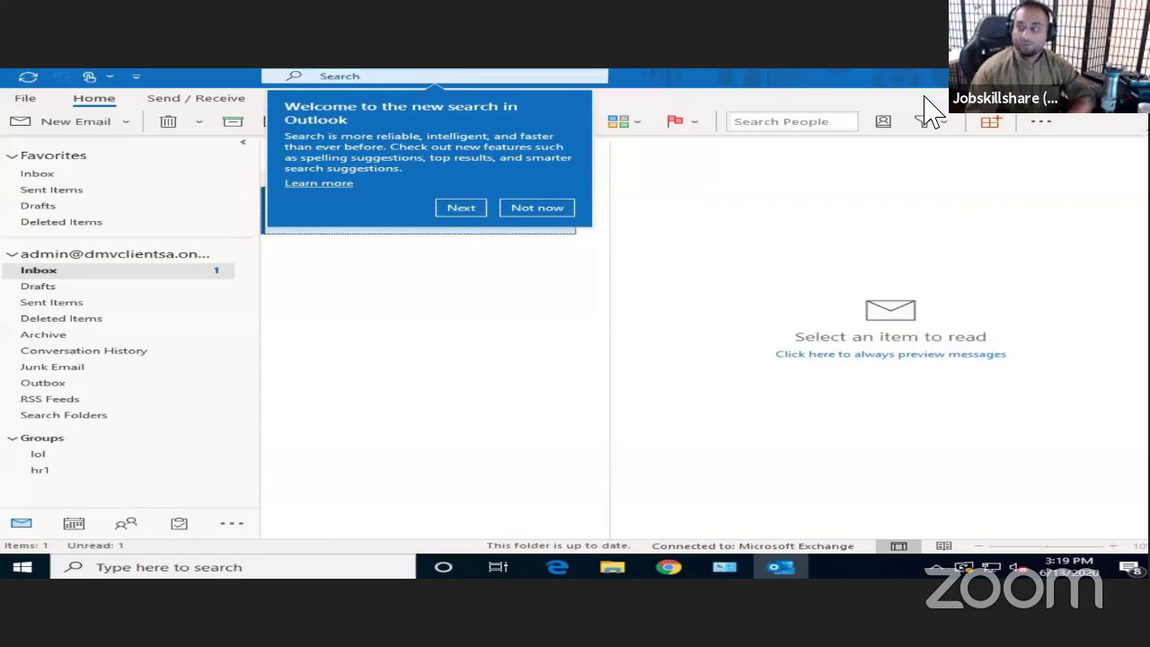
- Close Outlook and select the newly recreated Outlook folder in Microsoft
click(1046, 76)
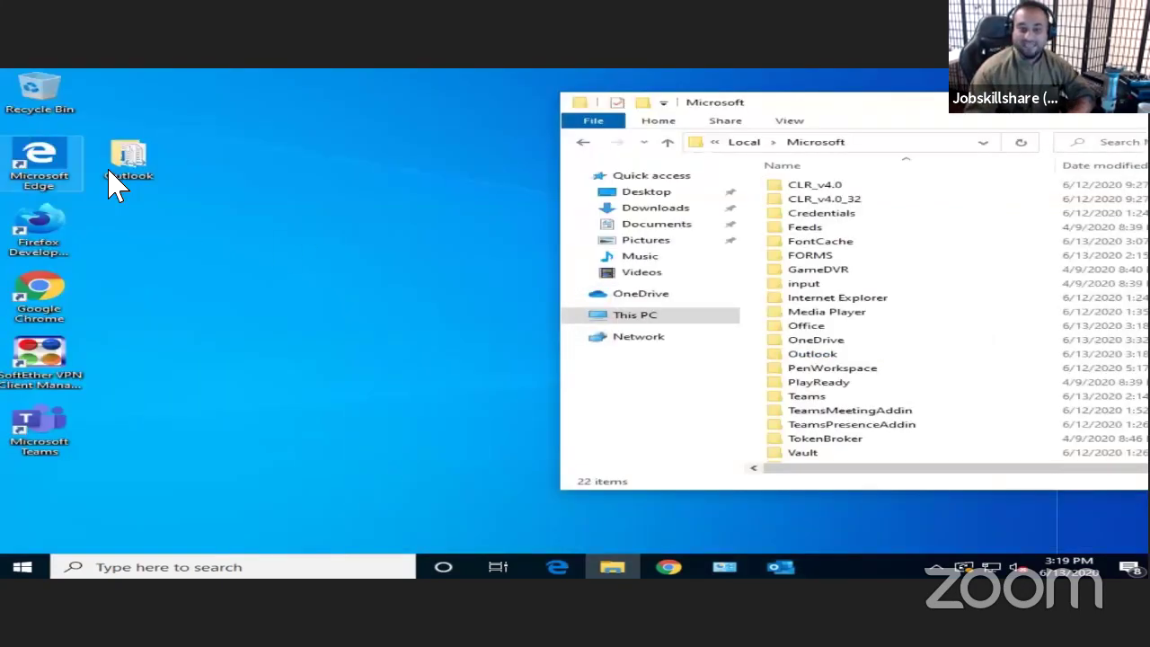
click(126, 160)
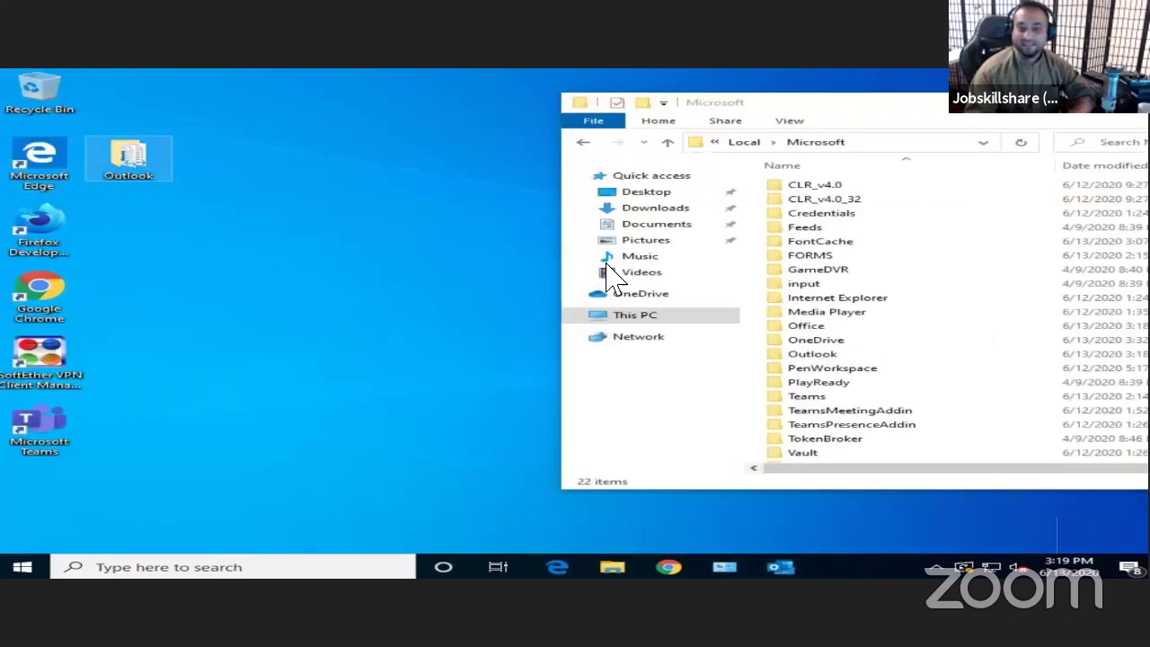
click(807, 355)
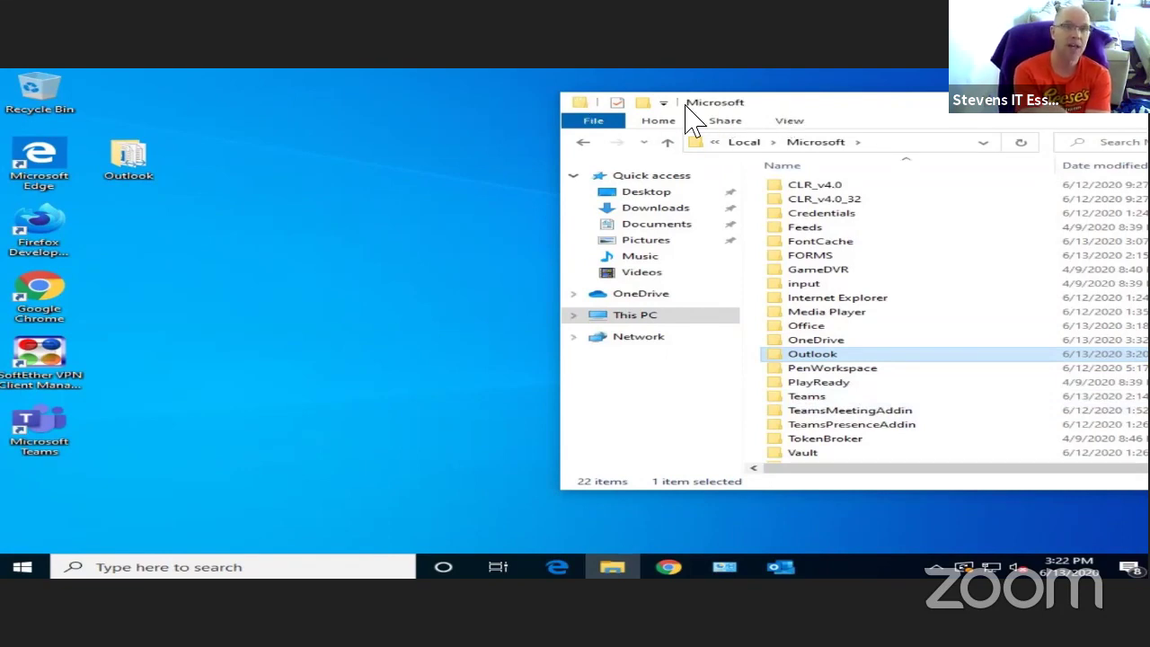
drag(687, 104, 556, 104)
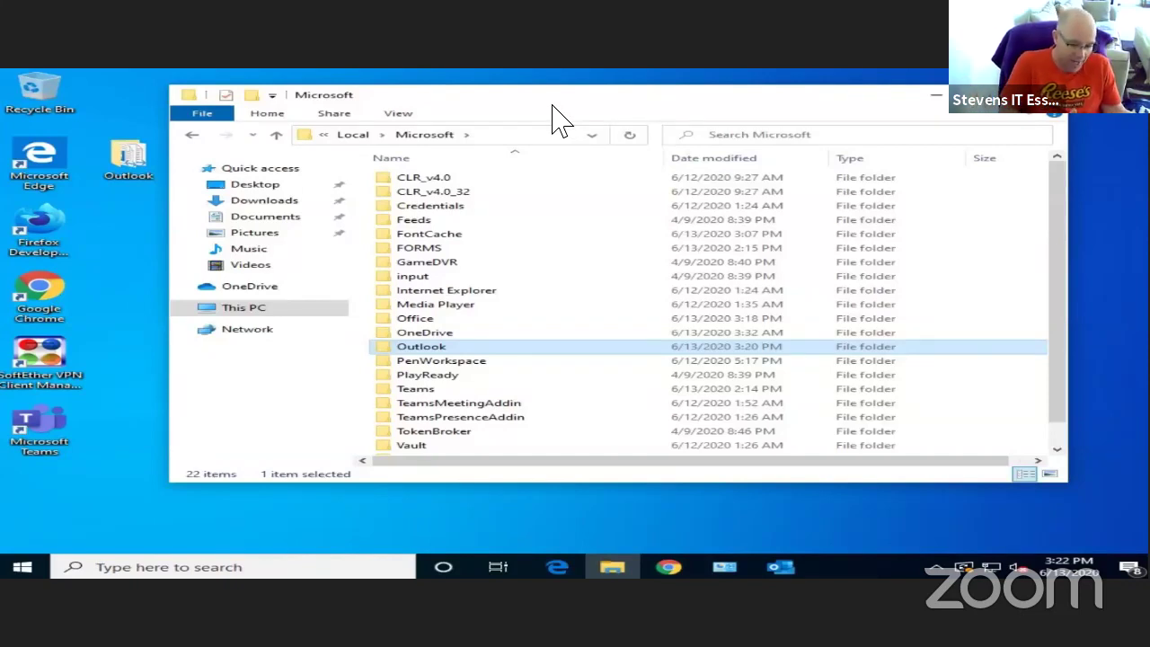
double_click(454, 349)
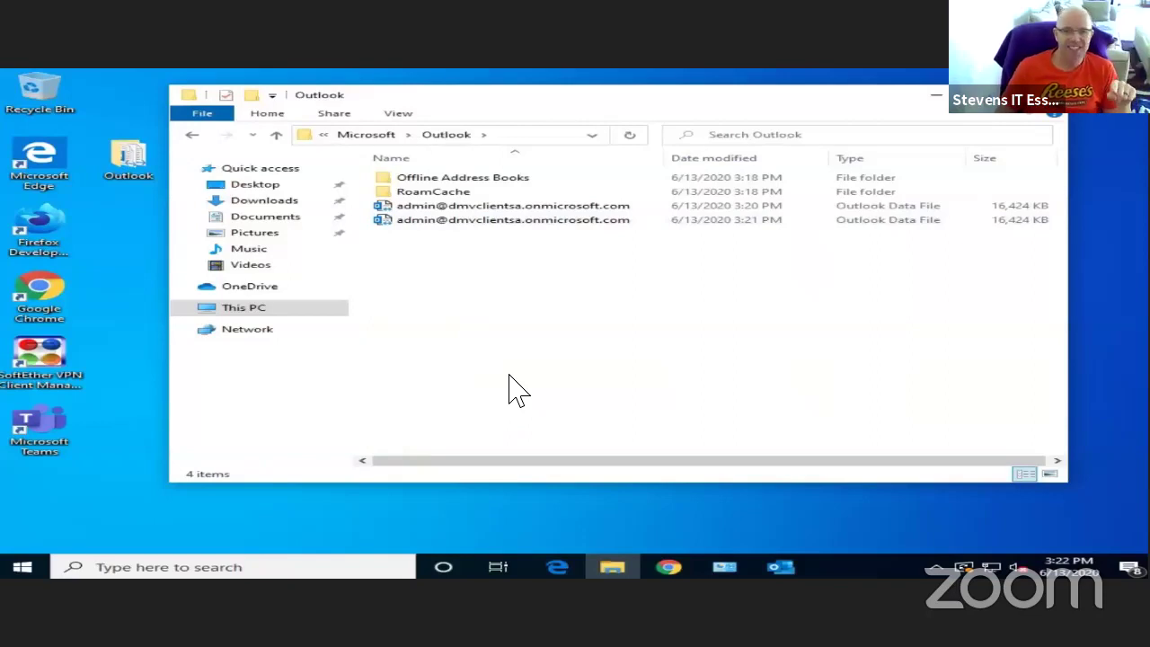
click(191, 135)
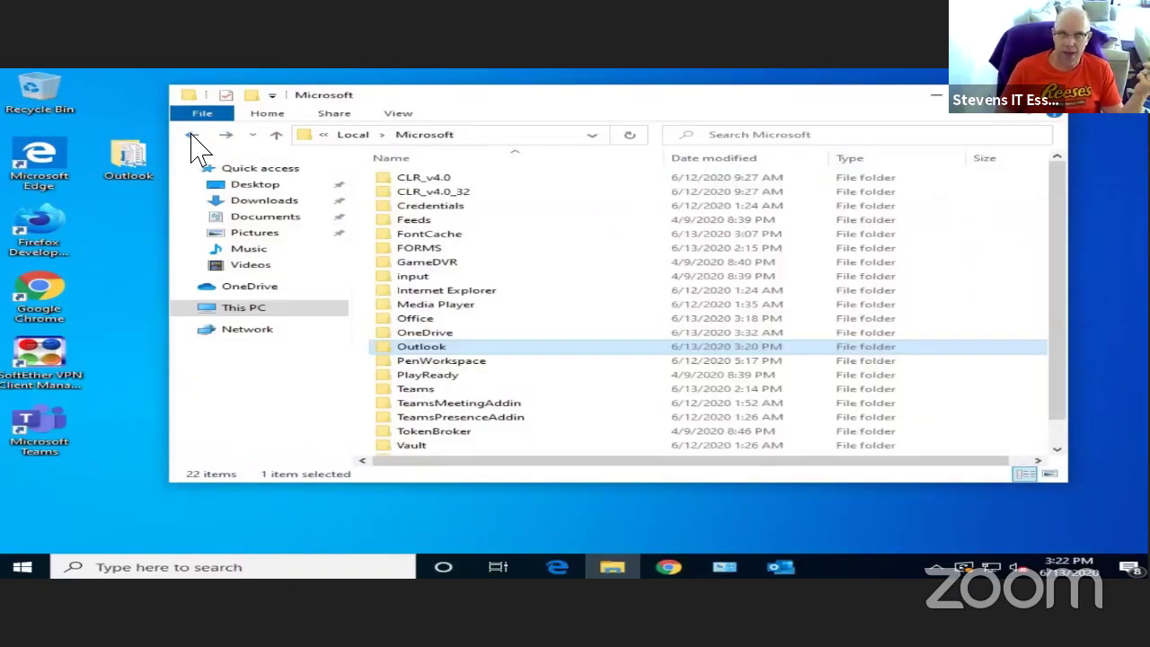
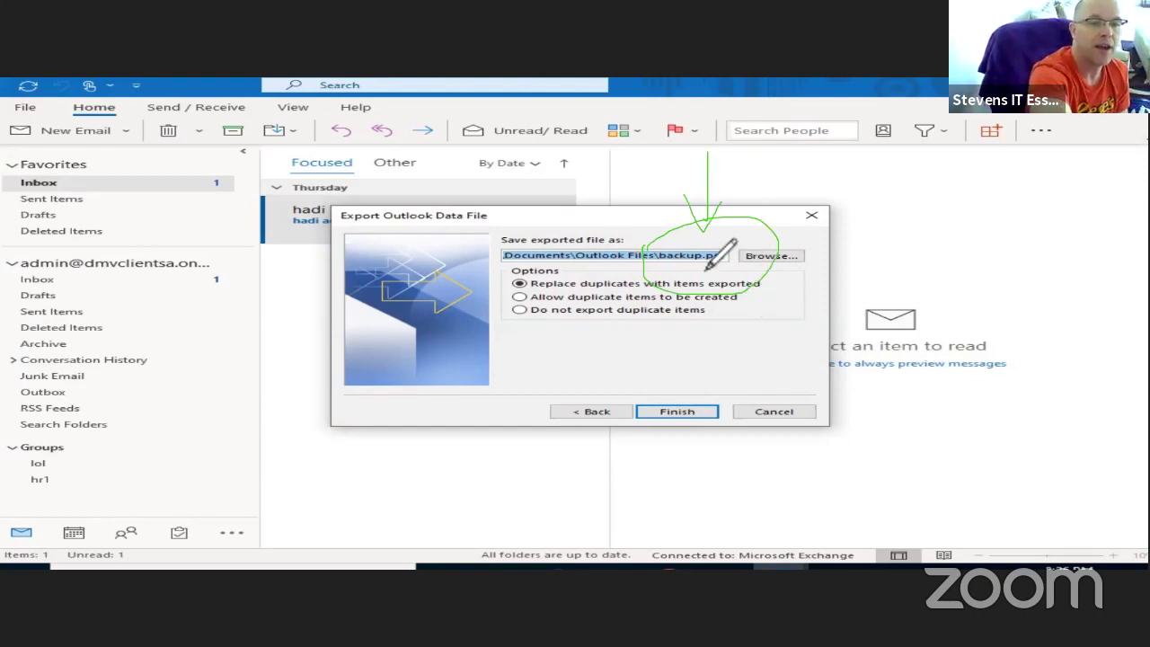
- Drag within the Export Outlook Data File dialog showing the backup.pst save path
drag(723, 248, 718, 250)
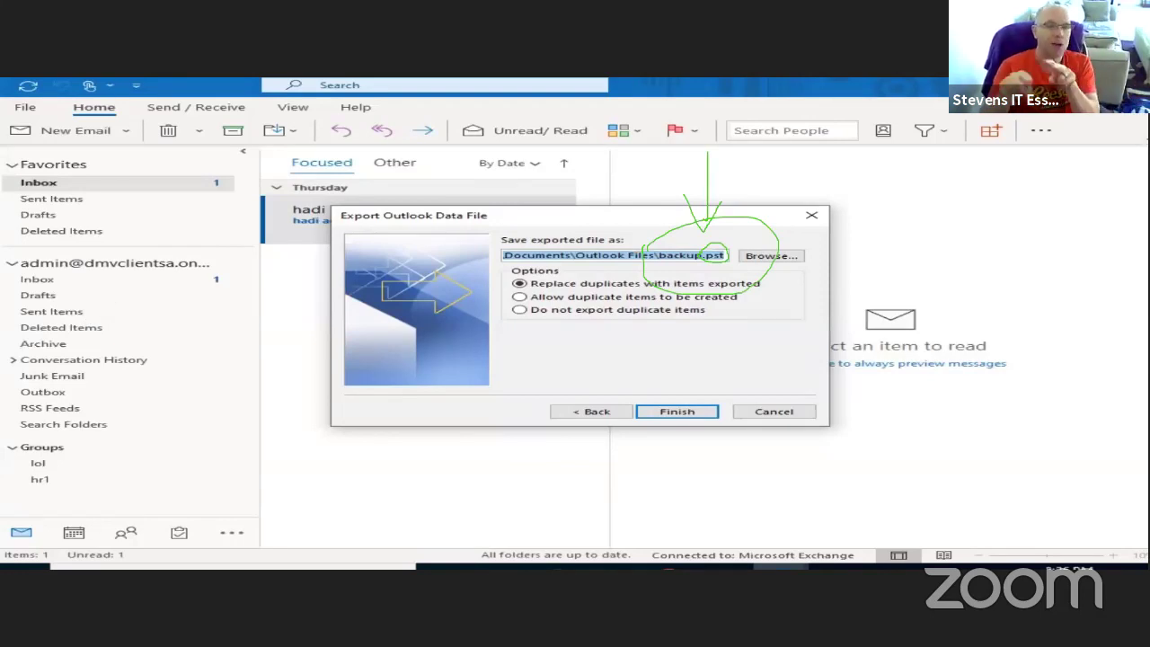
- Cancel the pending export and restart the Import and Export Wizard with 'Export to a file' selected
key(Return)
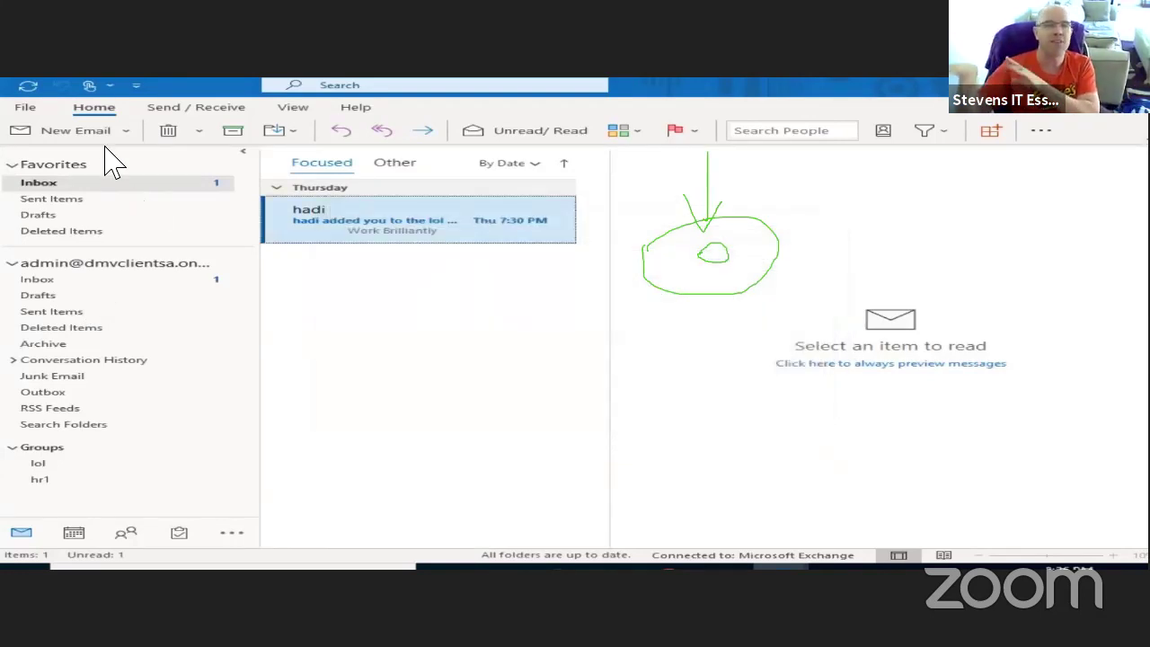
click(25, 107)
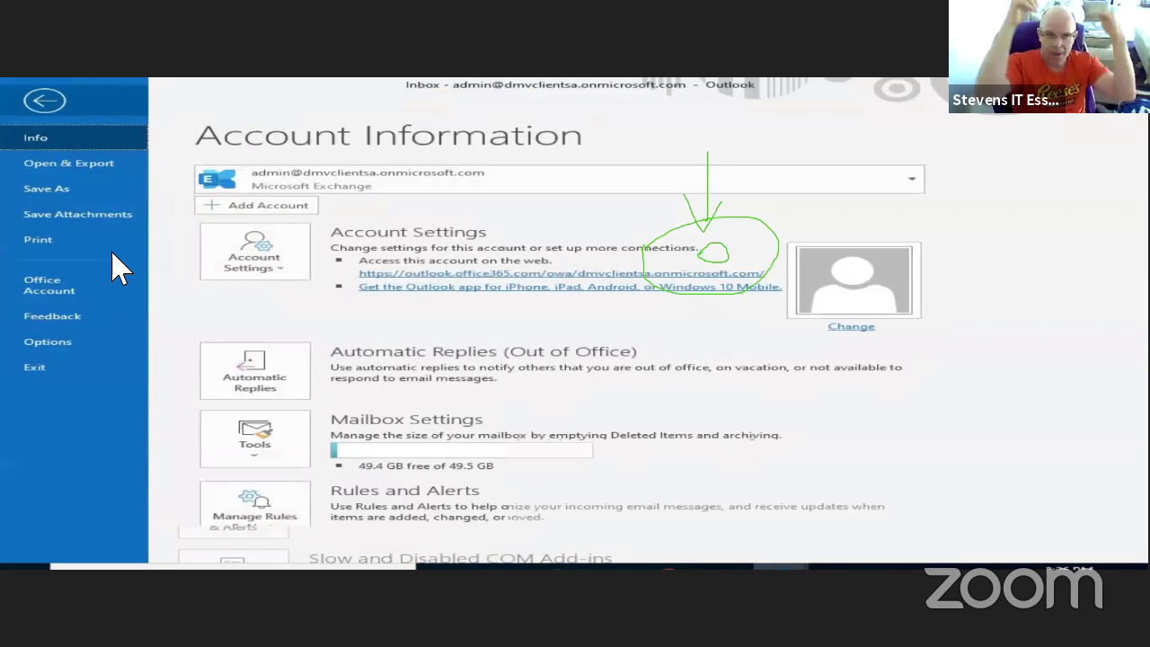
click(86, 166)
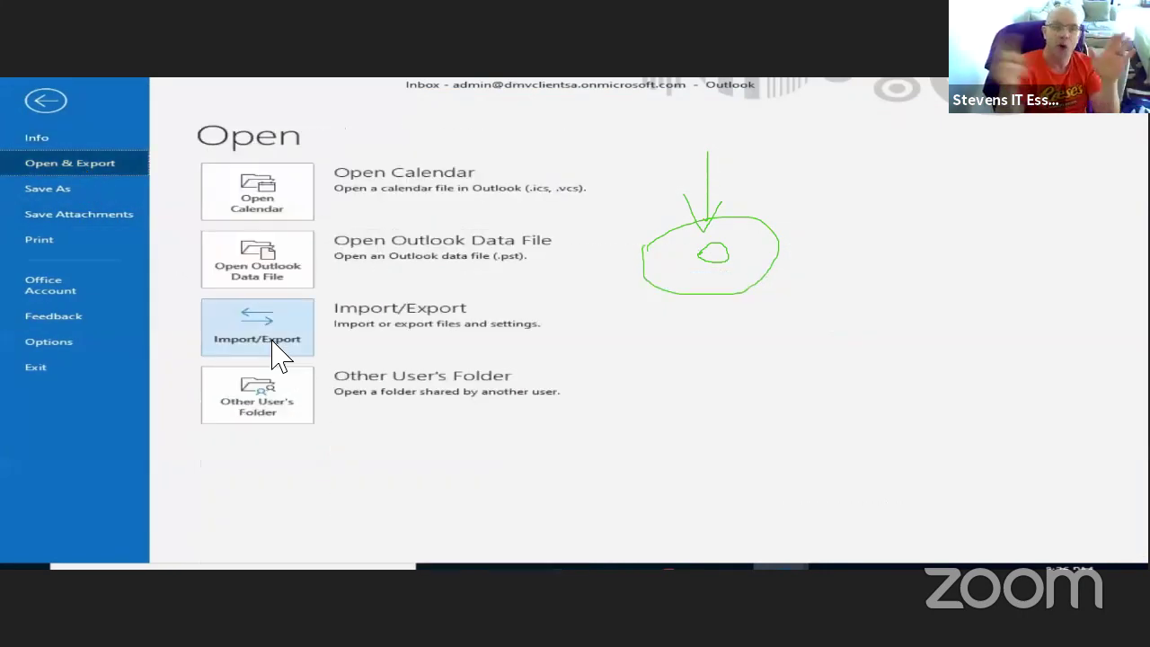
click(271, 345)
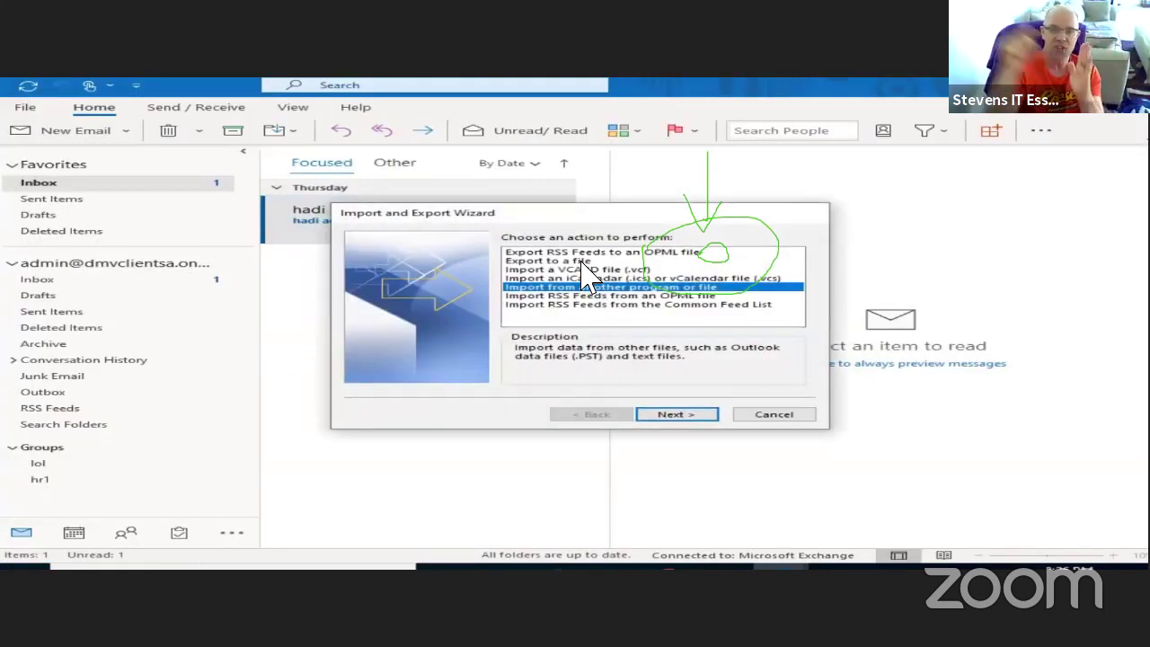
click(566, 260)
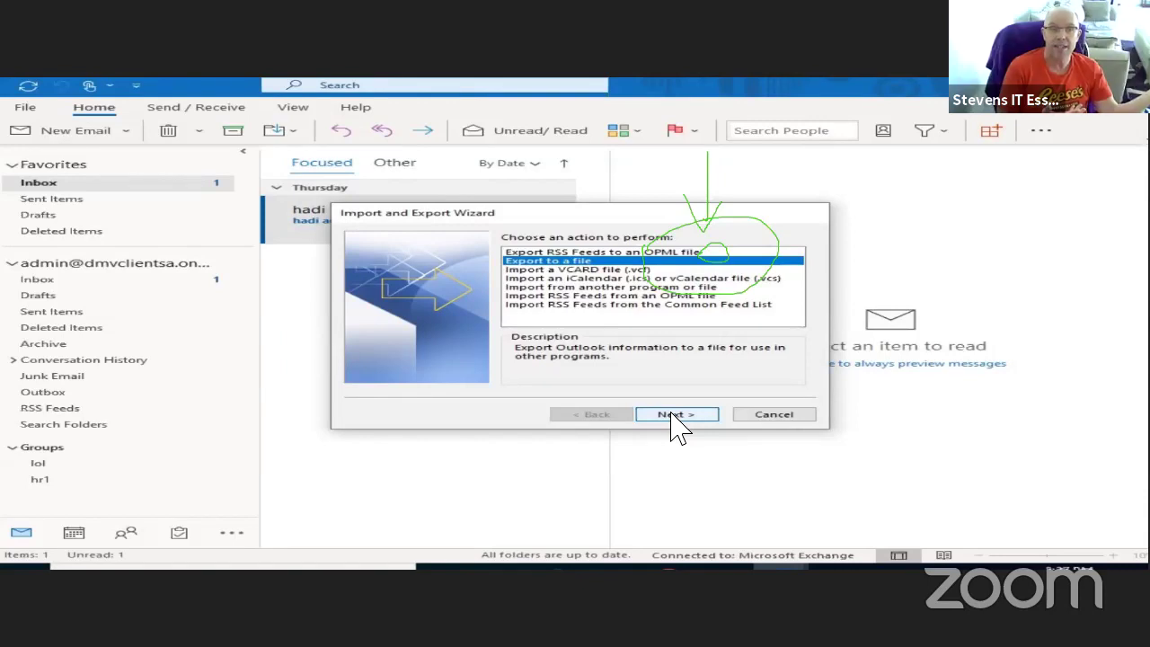
- Advance the wizard and pick Outlook Data File (.pst) as the export file type
click(675, 415)
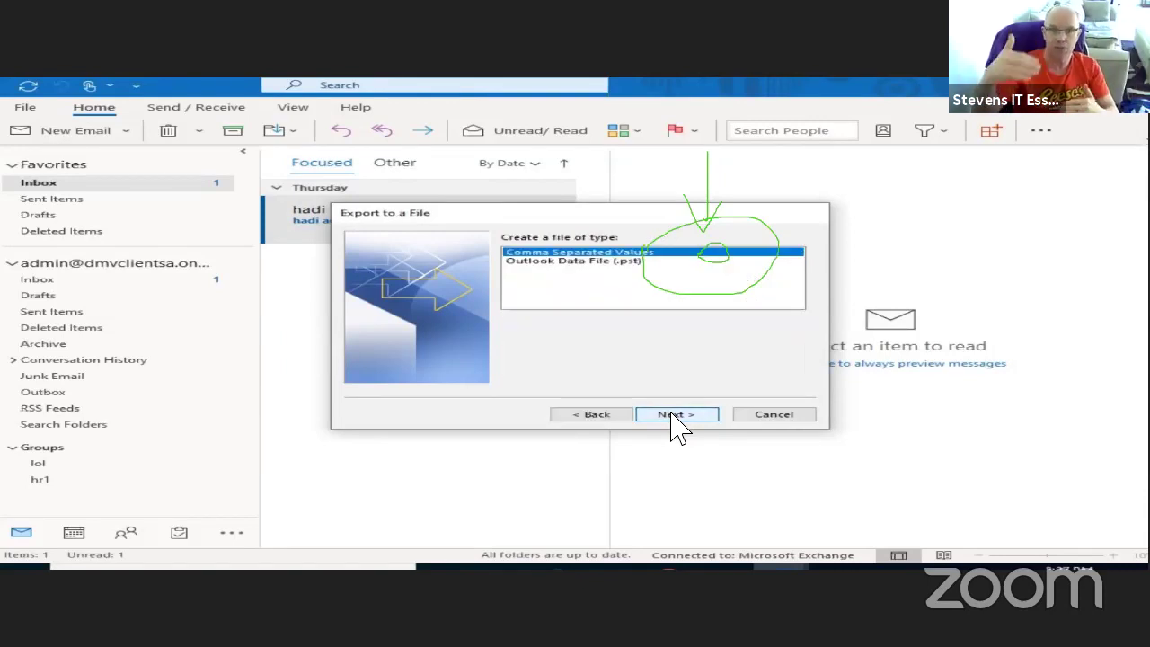
click(594, 261)
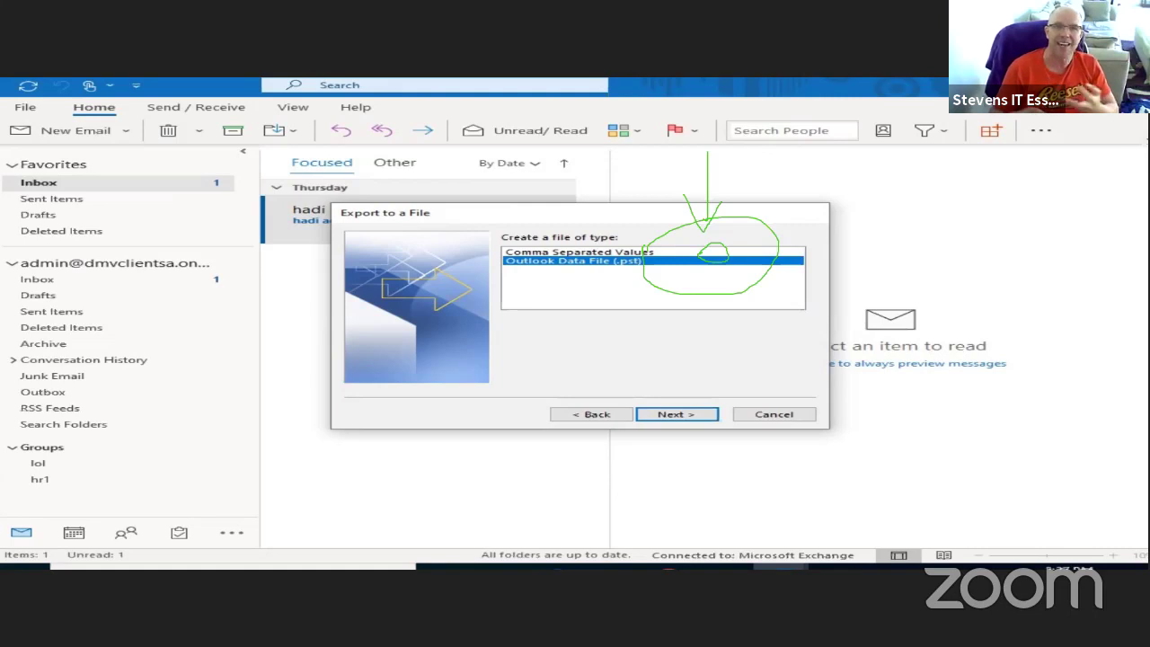
mouse_move(489, 268)
mouse_down()
mouse_move(594, 203)
mouse_move(589, 223)
mouse_move(646, 311)
mouse_move(575, 370)
mouse_move(492, 260)
mouse_move(412, 330)
mouse_move(440, 334)
mouse_move(437, 348)
mouse_up()
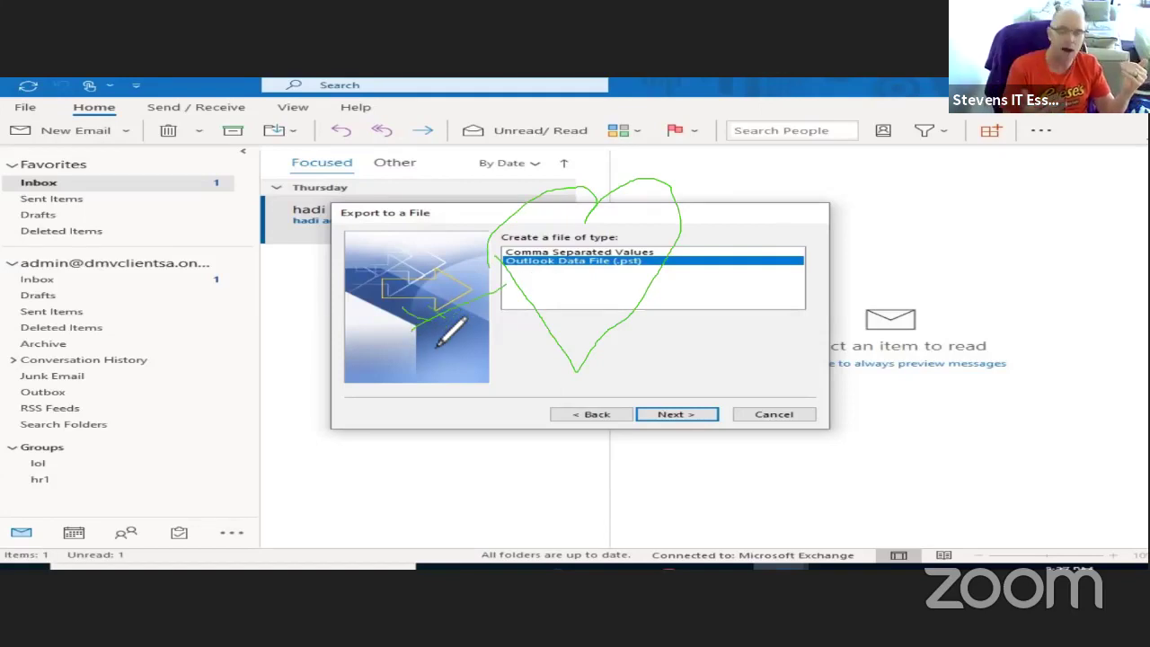
mouse_move(680, 223)
mouse_down()
mouse_move(826, 180)
mouse_move(771, 244)
mouse_move(731, 218)
mouse_move(737, 237)
mouse_up()
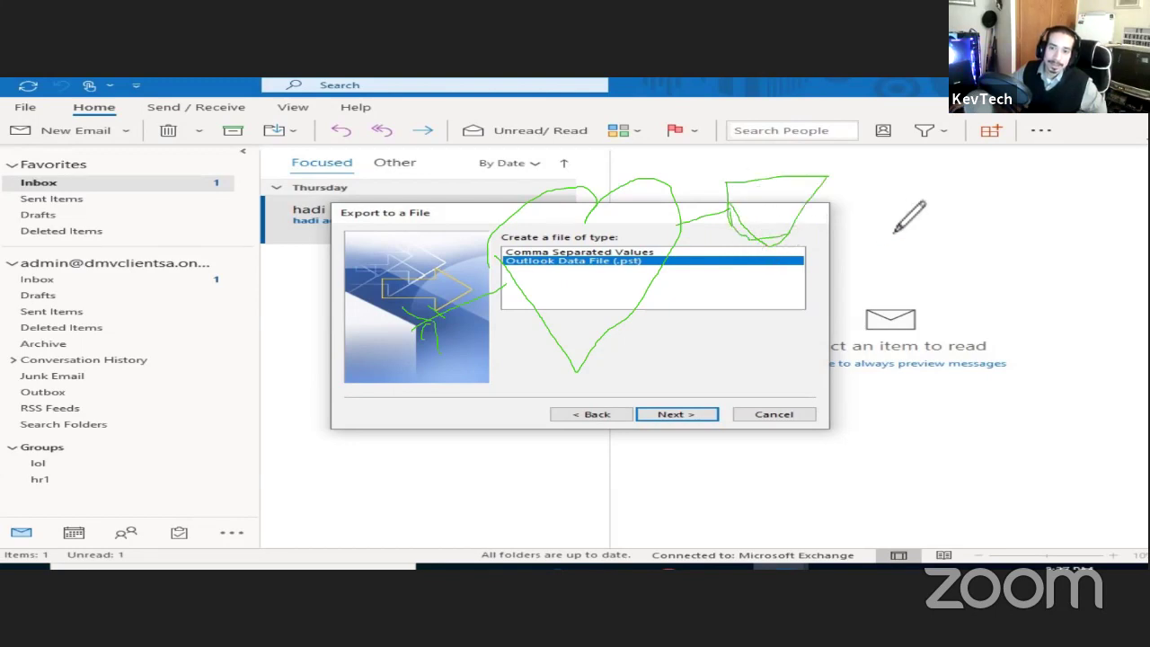
mouse_move(912, 196)
mouse_down()
mouse_move(896, 212)
mouse_move(902, 225)
mouse_move(925, 225)
mouse_move(929, 205)
mouse_move(885, 266)
mouse_move(866, 254)
mouse_move(920, 193)
mouse_move(954, 216)
mouse_up()
mouse_move(960, 280)
mouse_down()
mouse_move(870, 266)
mouse_move(929, 298)
mouse_move(911, 361)
mouse_move(948, 365)
mouse_move(1041, 431)
mouse_up()
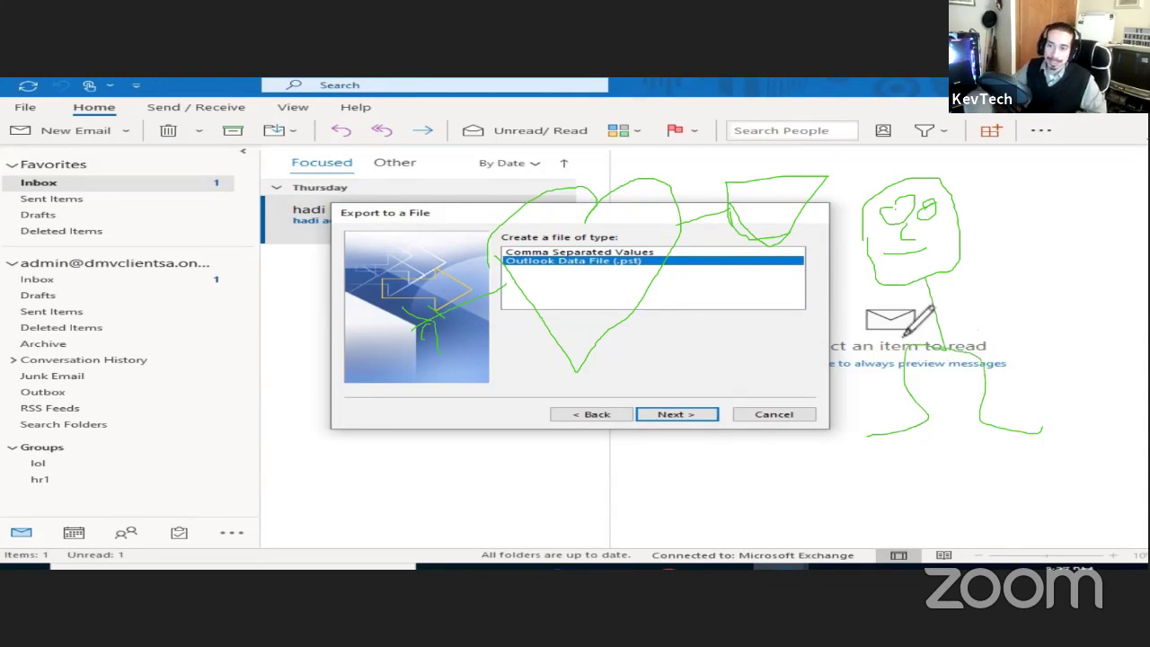
mouse_move(934, 310)
mouse_down()
mouse_move(893, 313)
mouse_move(828, 279)
mouse_up()
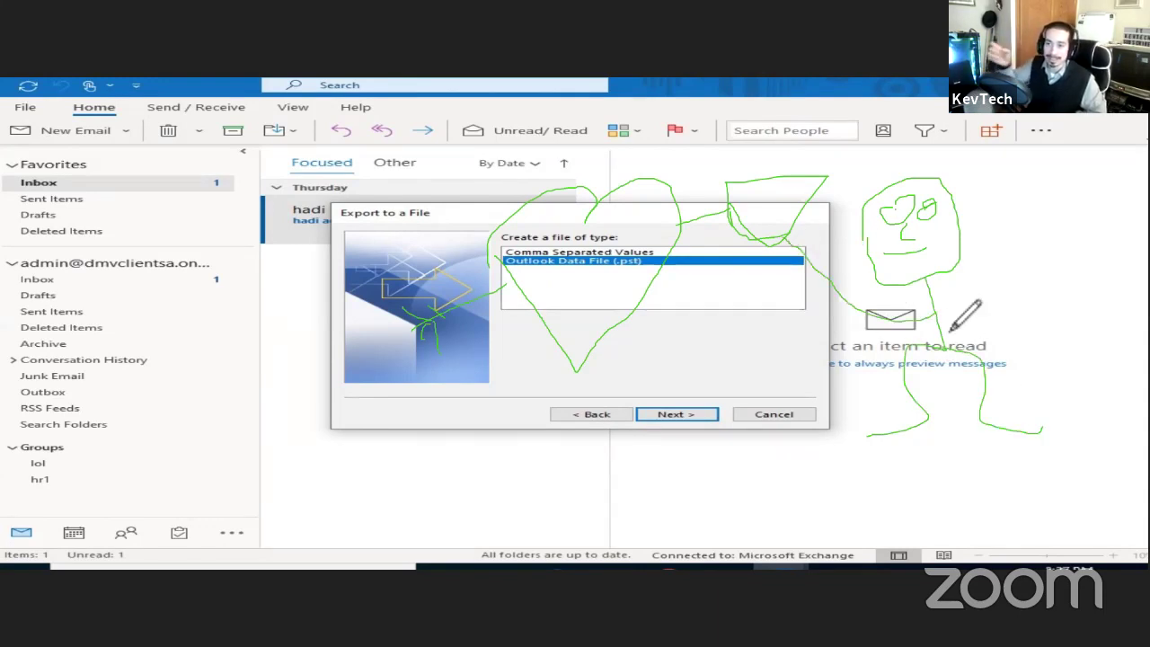
drag(949, 333, 828, 431)
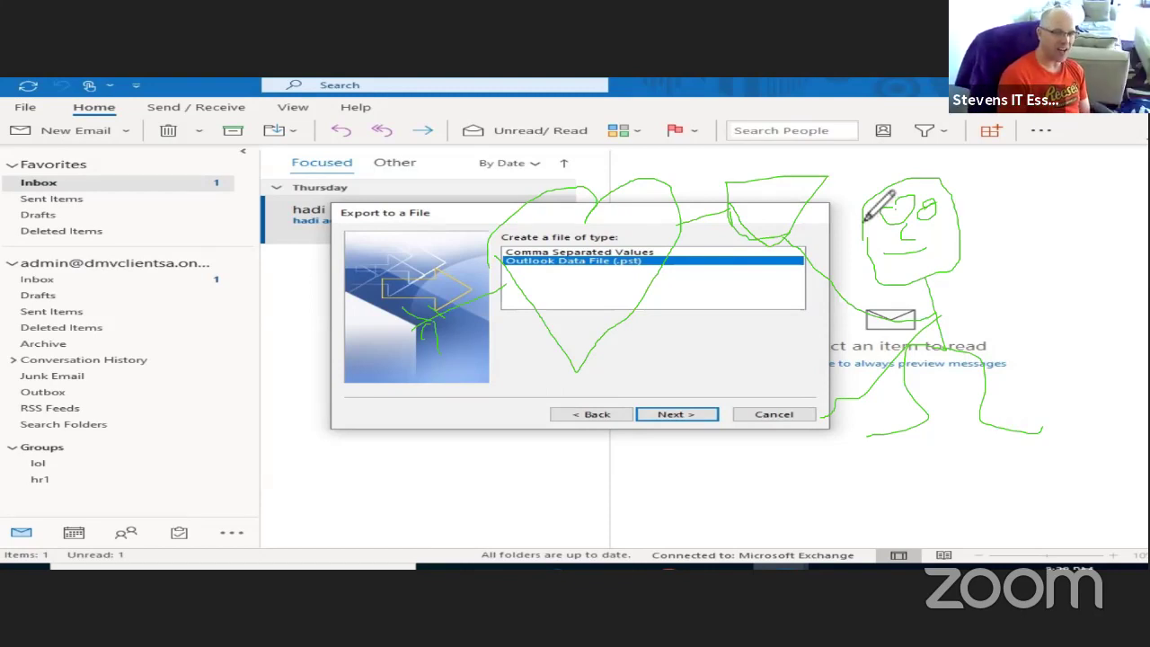
mouse_move(865, 206)
mouse_down()
mouse_move(886, 178)
mouse_move(905, 199)
mouse_move(952, 177)
mouse_move(968, 194)
mouse_up()
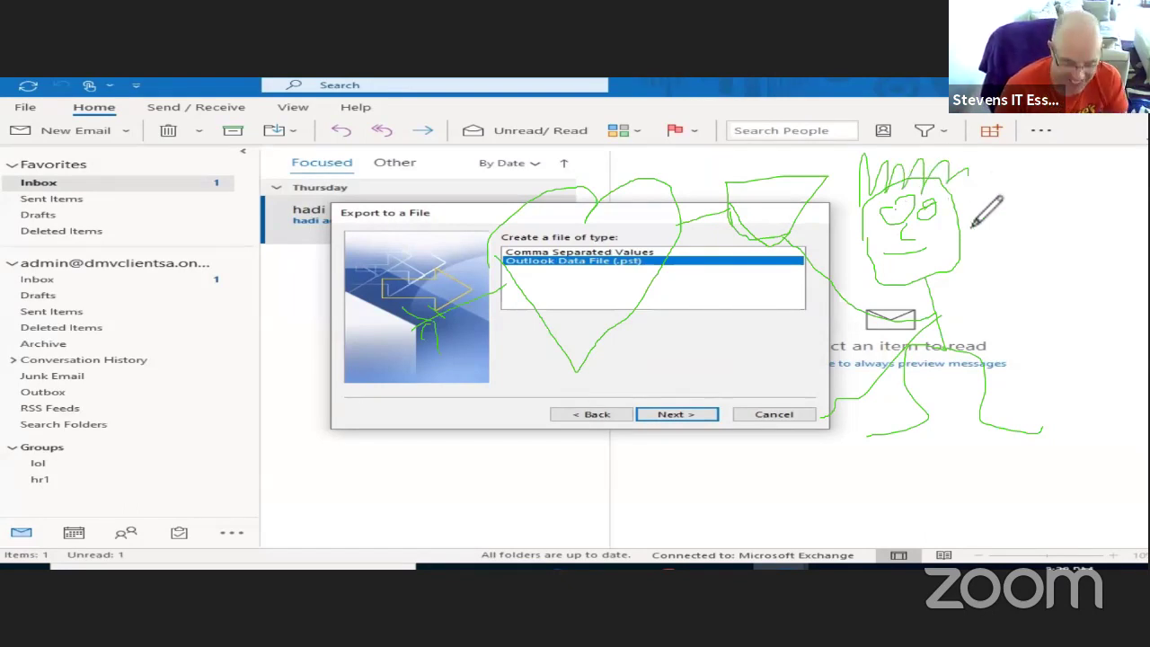
mouse_move(976, 255)
mouse_down()
mouse_move(1035, 208)
mouse_move(1081, 214)
mouse_up()
drag(1085, 172, 1090, 216)
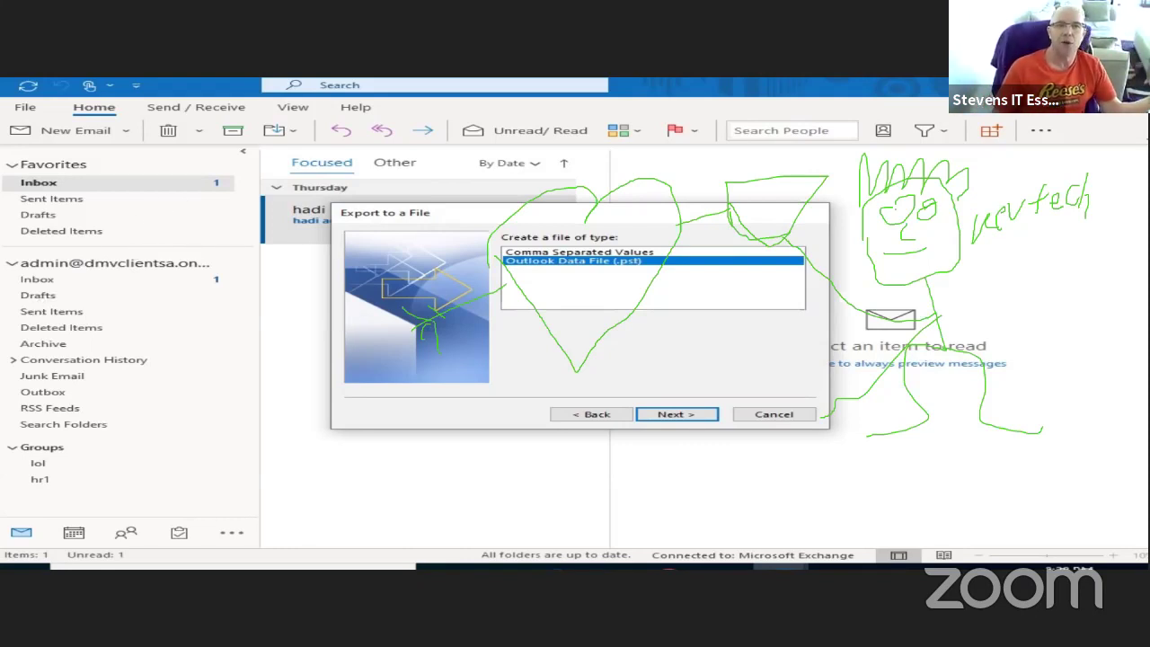
mouse_move(167, 261)
mouse_down()
mouse_move(158, 238)
mouse_move(194, 258)
mouse_move(235, 225)
mouse_move(215, 305)
mouse_move(235, 307)
mouse_move(170, 337)
mouse_move(193, 200)
mouse_move(272, 331)
mouse_up()
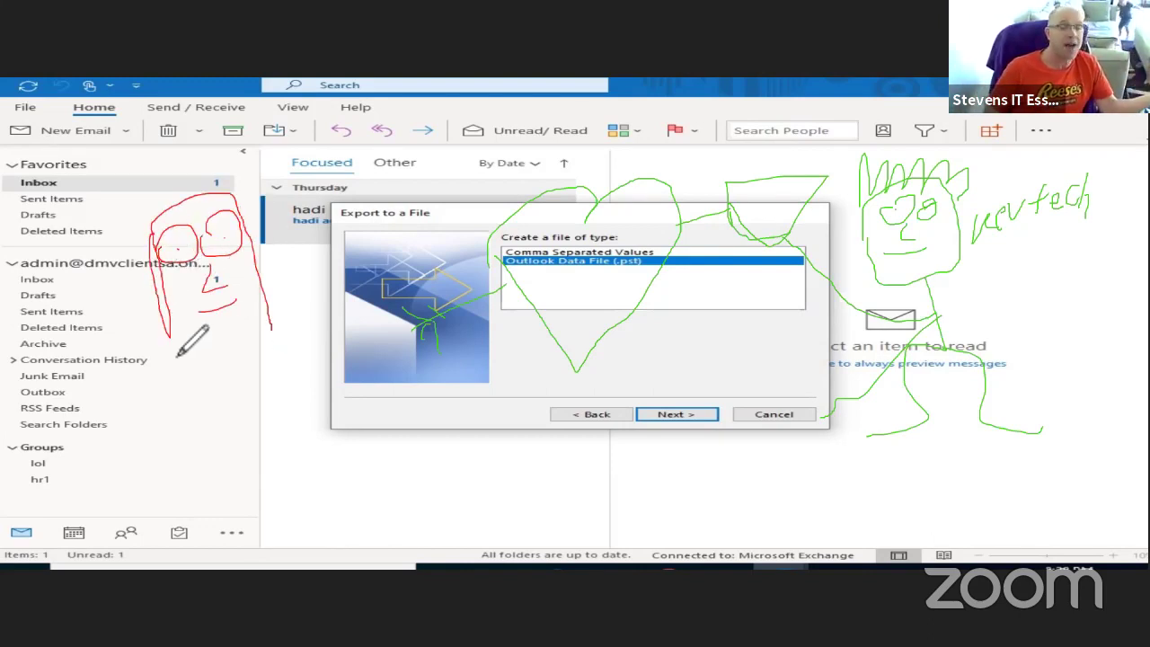
mouse_move(178, 354)
mouse_down()
mouse_move(224, 392)
mouse_move(185, 503)
mouse_move(261, 480)
mouse_up()
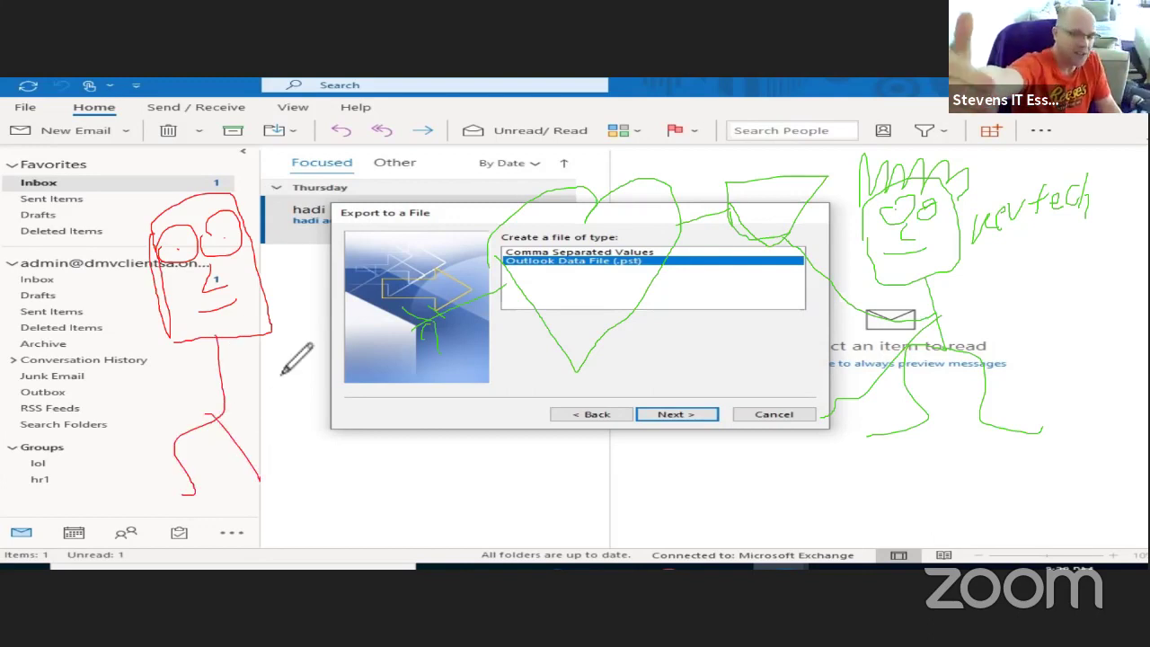
mouse_move(283, 373)
mouse_down()
mouse_move(327, 239)
mouse_move(289, 374)
mouse_move(340, 413)
mouse_up()
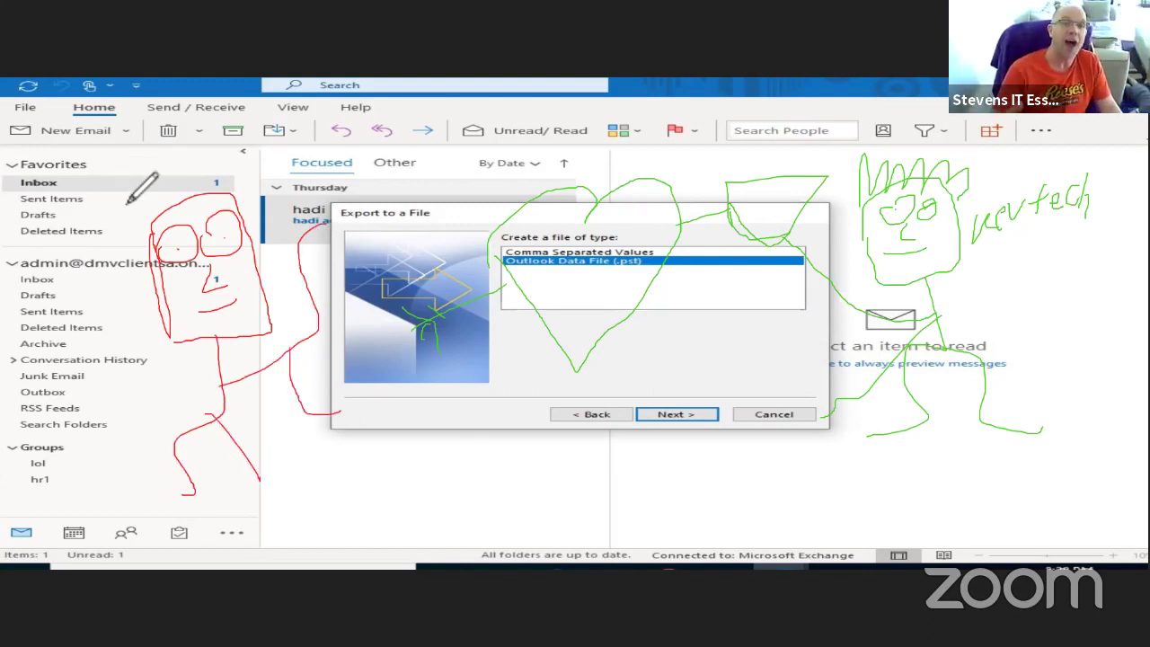
mouse_move(128, 203)
mouse_down()
mouse_move(124, 214)
mouse_move(144, 193)
mouse_move(160, 202)
mouse_move(198, 179)
mouse_up()
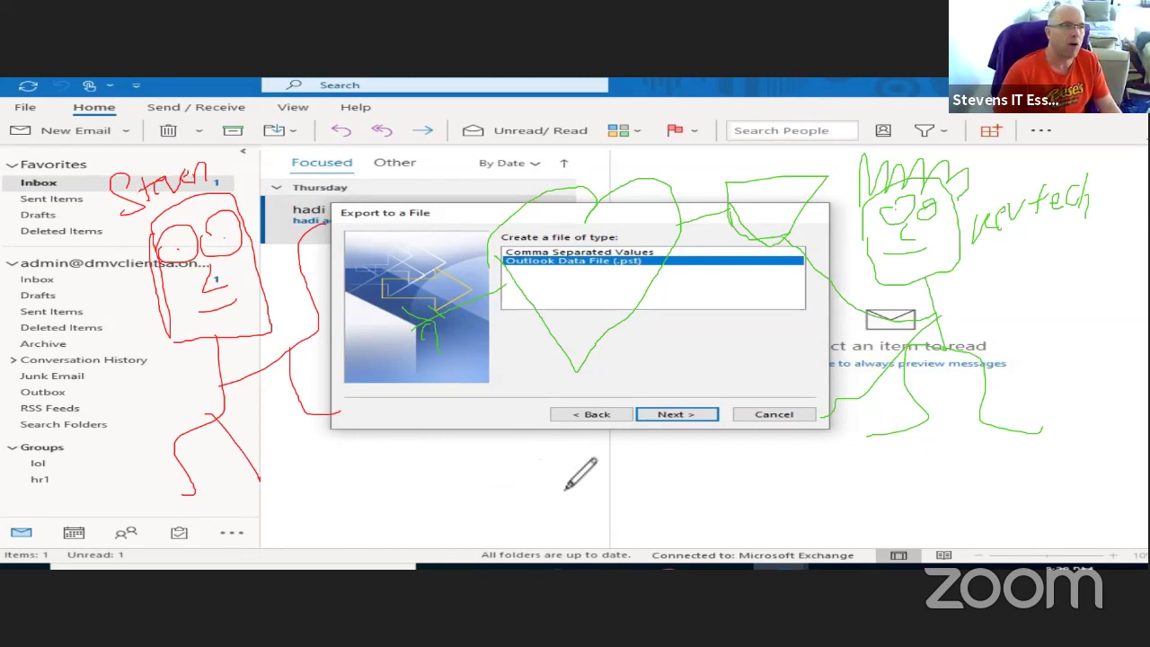
mouse_move(556, 477)
mouse_down()
mouse_move(589, 486)
mouse_move(576, 508)
mouse_move(582, 466)
mouse_move(618, 481)
mouse_move(542, 566)
mouse_up()
mouse_move(618, 481)
mouse_down()
mouse_move(617, 528)
mouse_move(596, 551)
mouse_up()
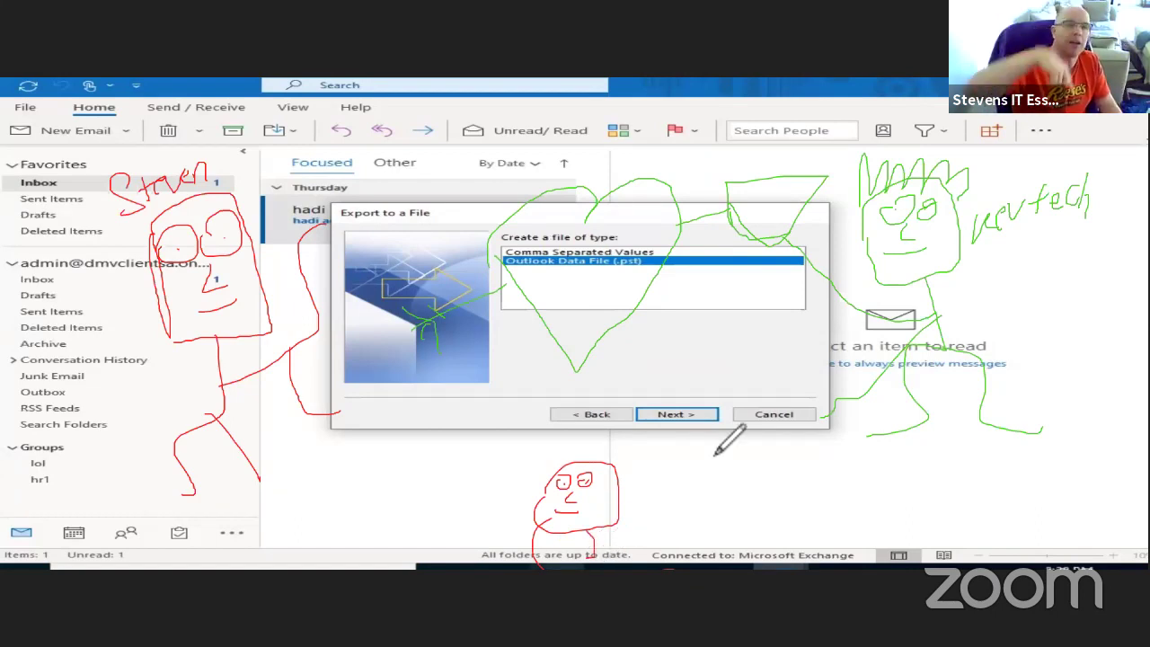
drag(709, 429, 624, 542)
mouse_move(536, 528)
mouse_down()
mouse_move(490, 530)
mouse_move(440, 433)
mouse_move(463, 446)
mouse_up()
mouse_move(662, 440)
mouse_down()
mouse_move(734, 409)
mouse_move(750, 438)
mouse_up()
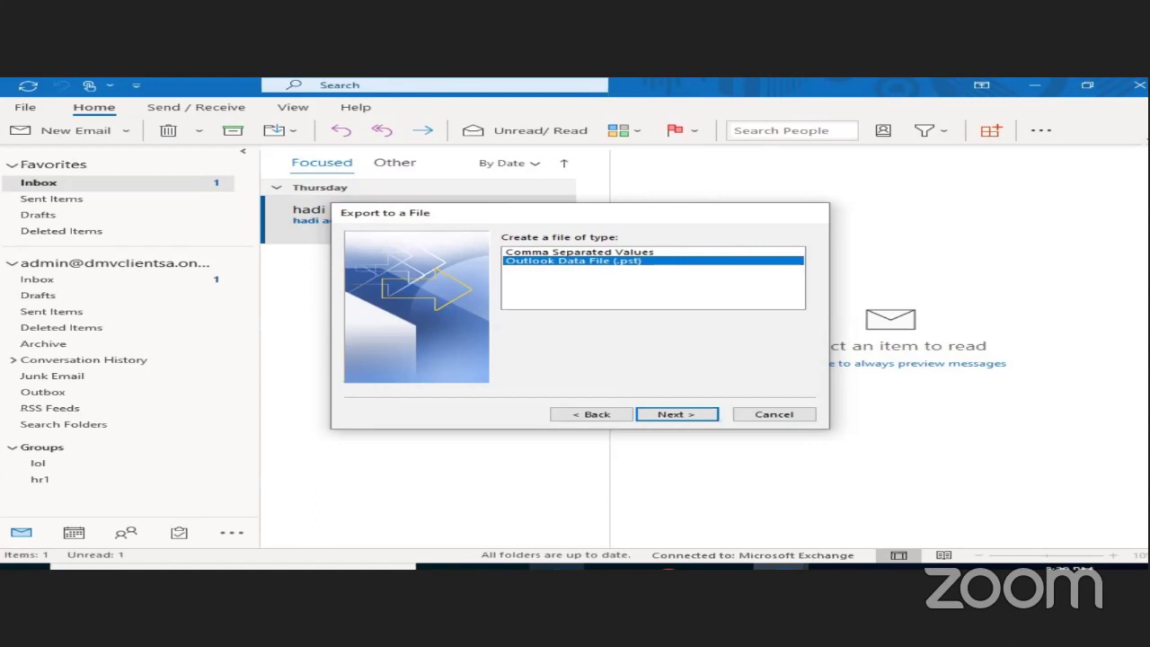
- Accept the mailbox root with Include subfolders and advance to the Save exported file as page
click(673, 415)
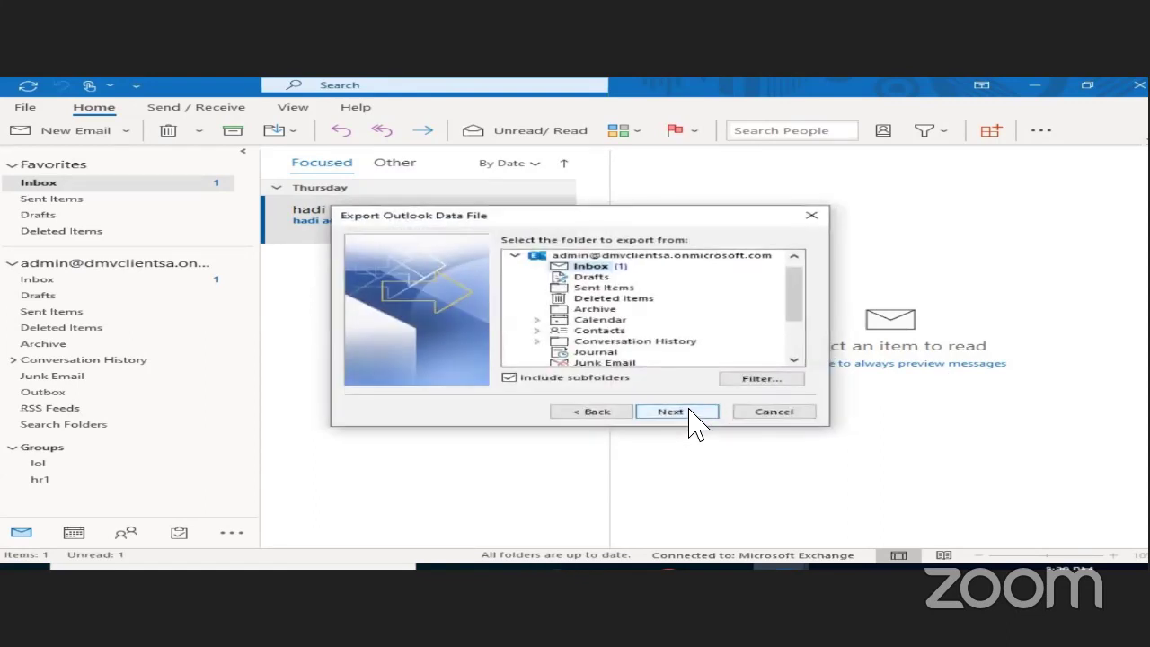
click(687, 411)
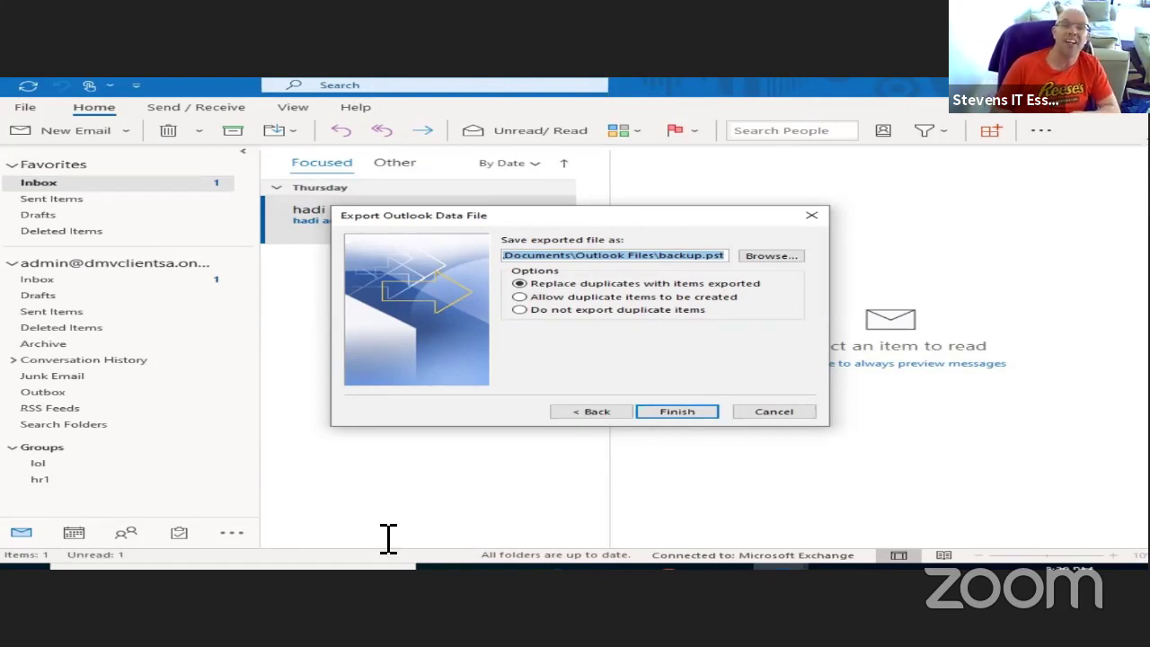
- Finish exporting the mailbox to backup.pst, declining to set a data file password
mouse_move(612, 565)
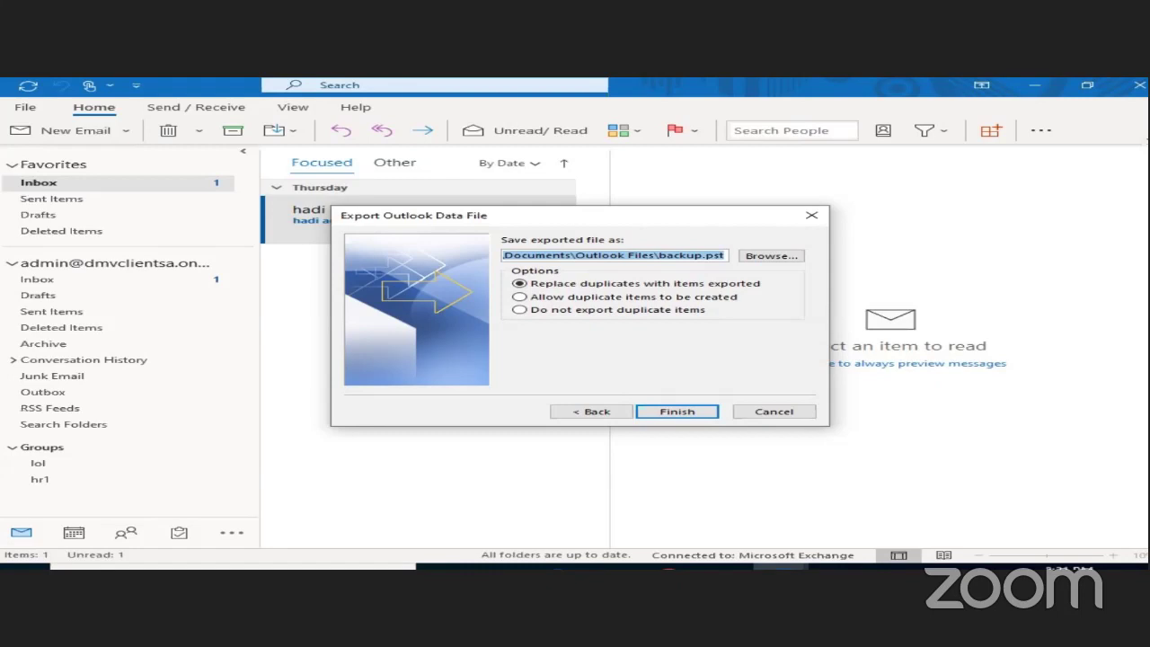
click(697, 415)
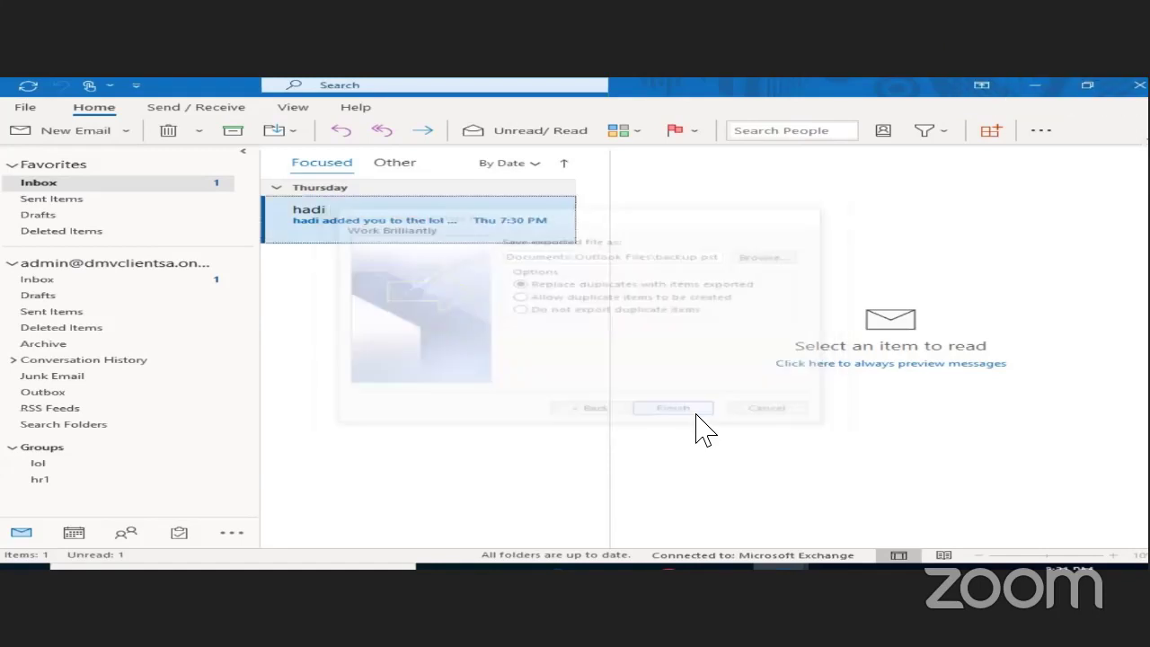
click(621, 336)
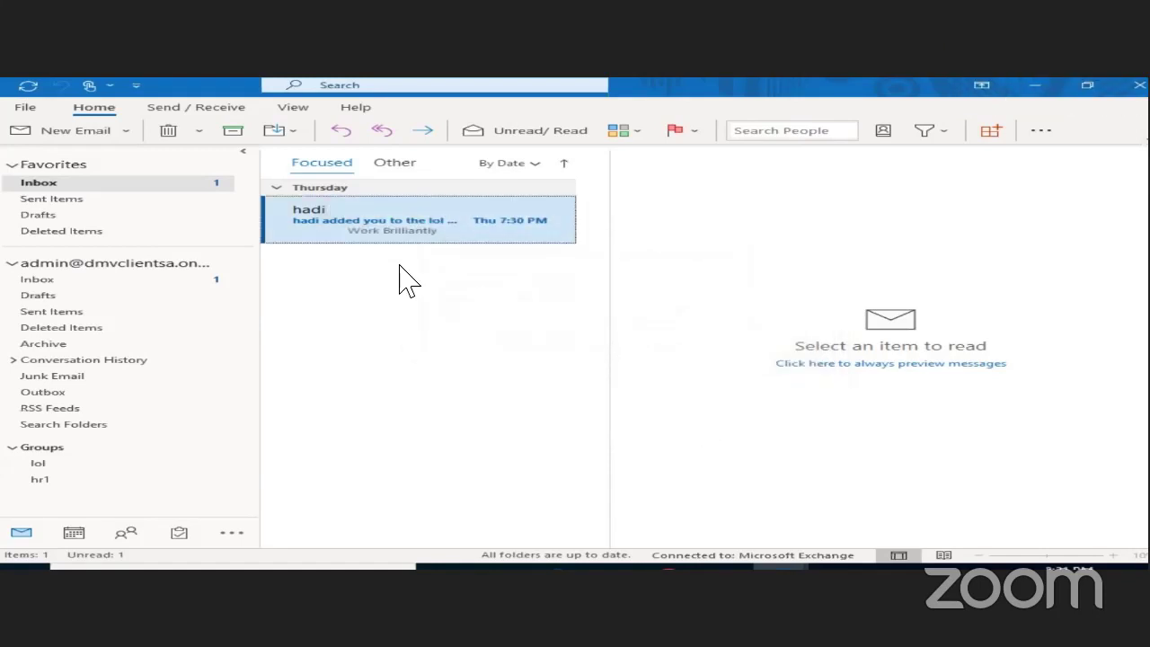
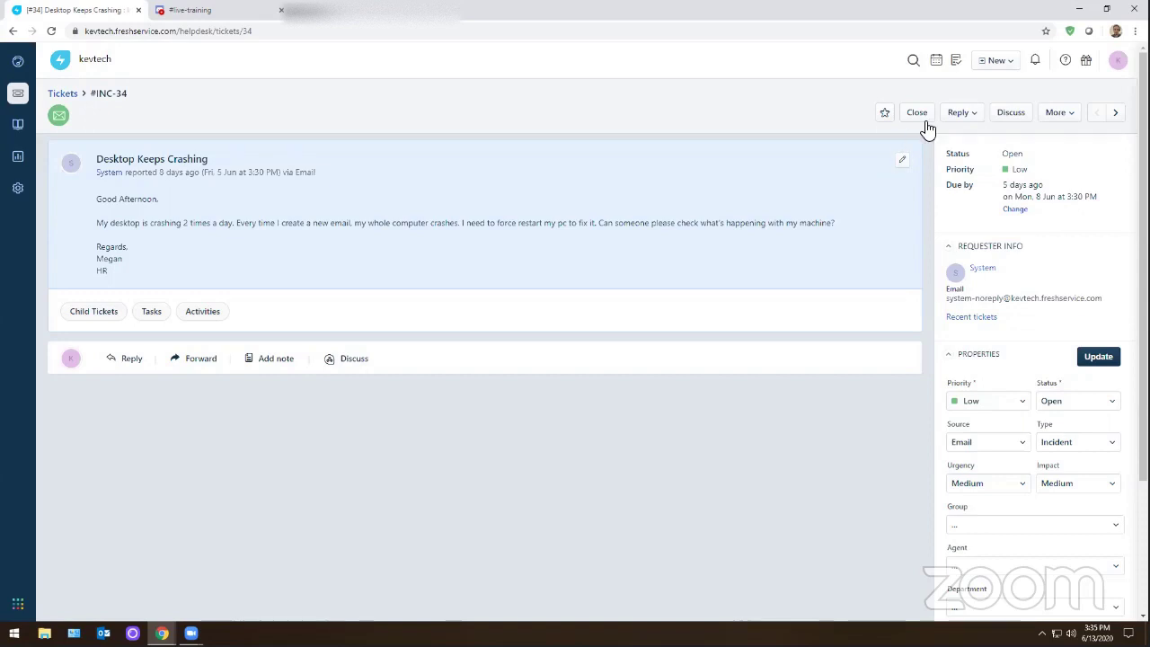
- Send INC-34 a reply: Outlook tested in safe mode, OST profile recreated, issue resolved
click(957, 113)
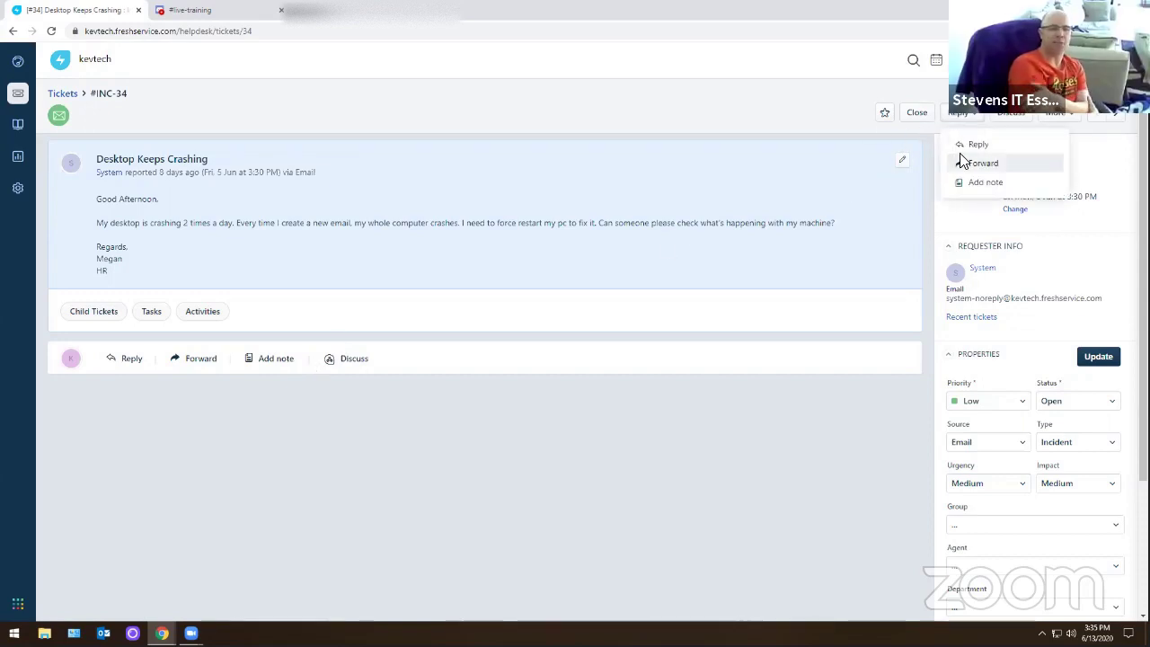
click(959, 144)
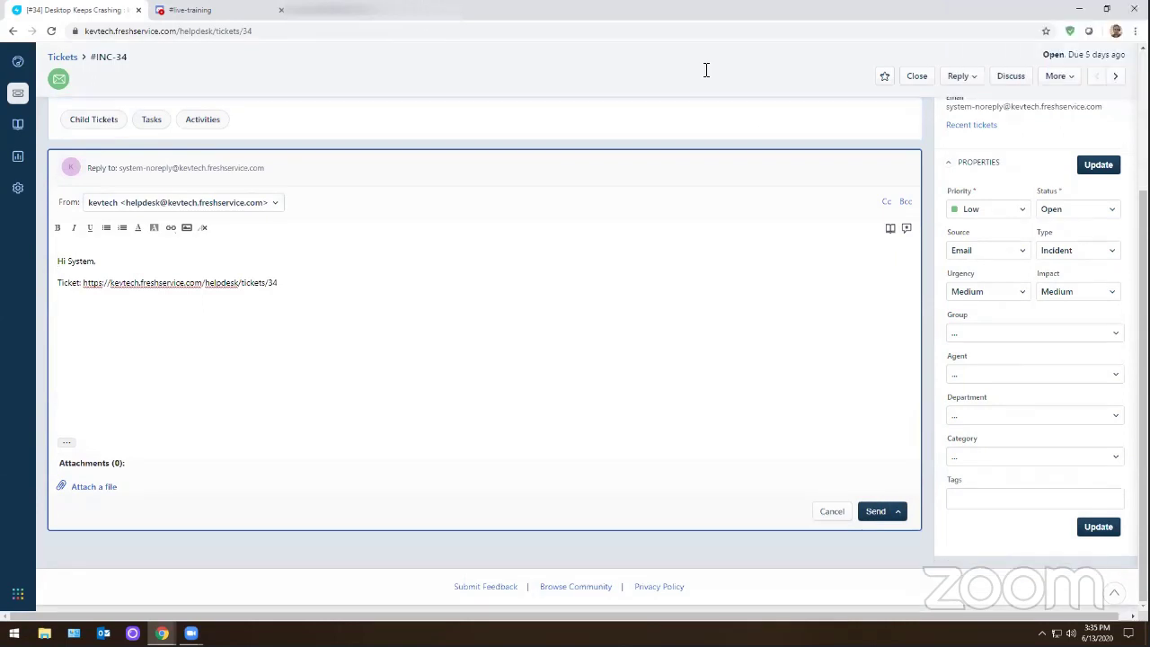
scroll(362, 254, up, 3)
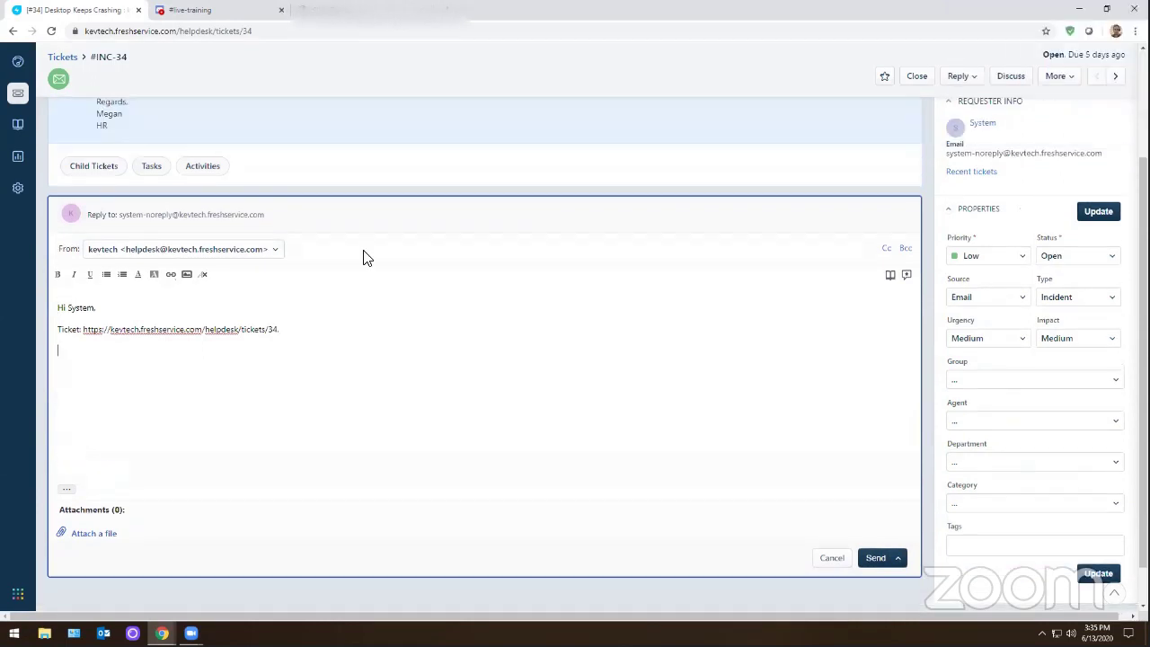
scroll(365, 329, down, 1)
text(troubleshoot)
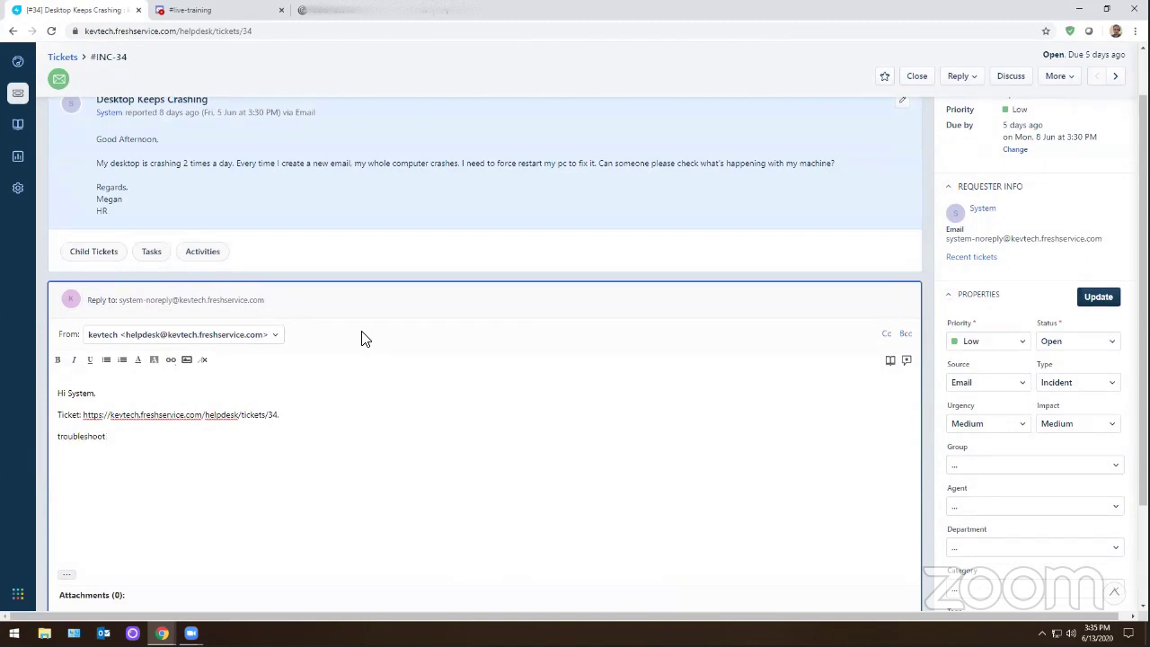
key(BackSpace)
key(BackSpace)
key(BackSpace)
key(BackSpace)
key(BackSpace)
key(BackSpace)
key(BackSpace)
key(BackSpace)
key(BackSpace)
key(BackSpace)
key(BackSpace)
key(BackSpace)
text(Tested outlook in ss)
key(BackSpace)
text(afe mode first, recreated ost profile)
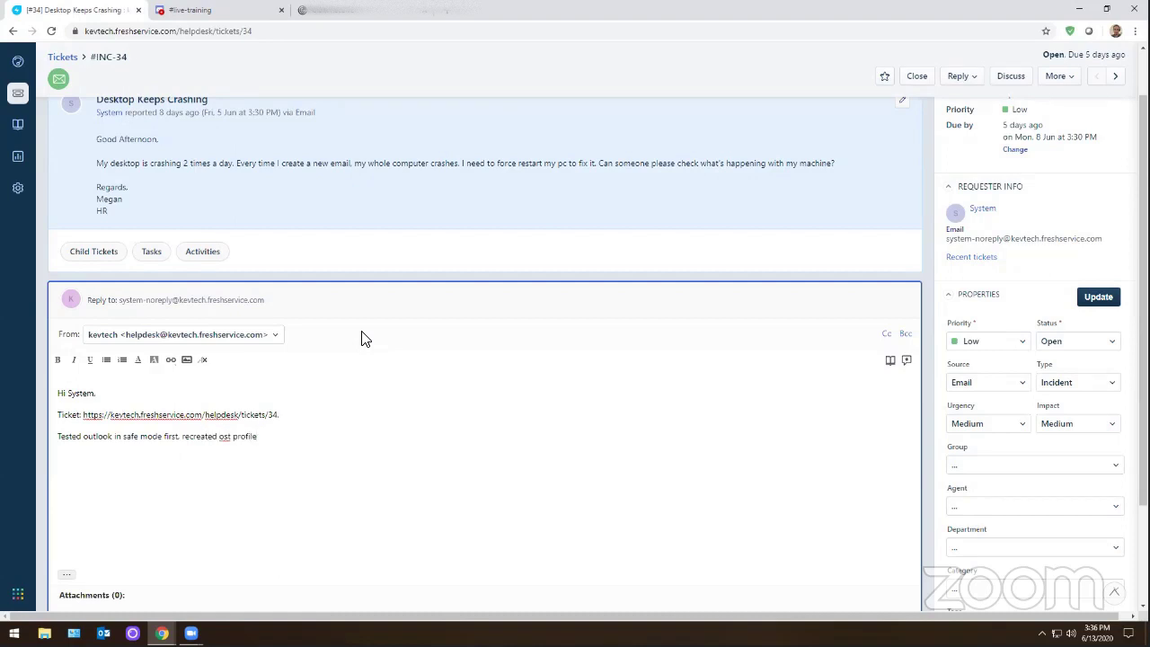
text(, This has resolved the issue with the comp)
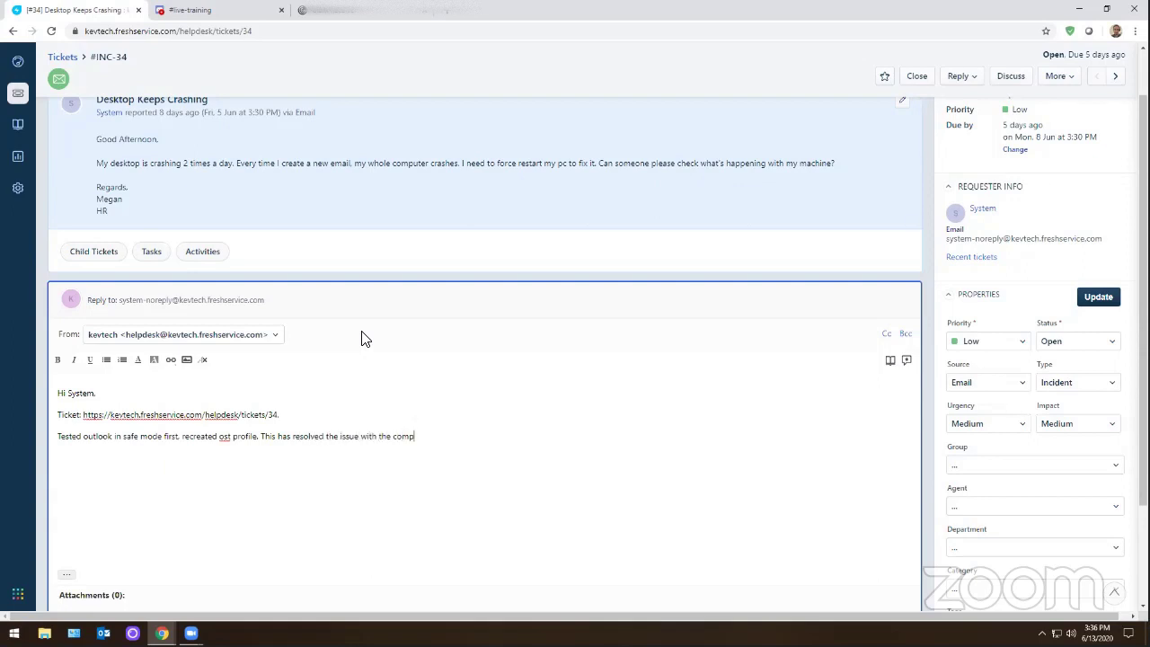
text(uter crashing.)
scroll(503, 382, down, 3)
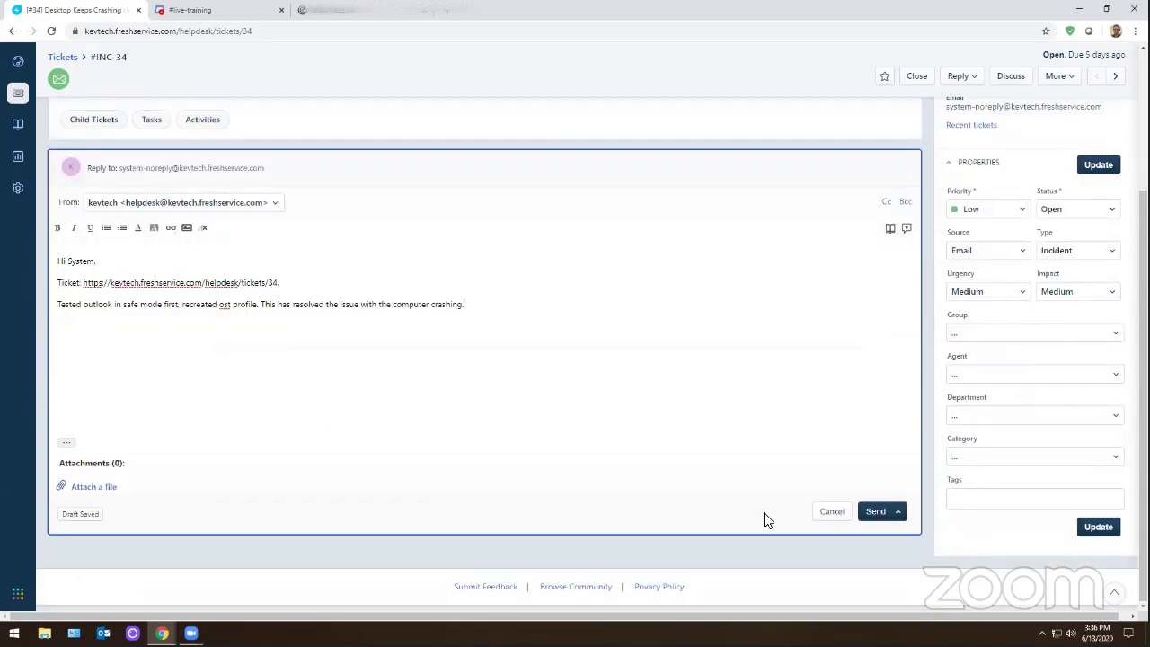
click(876, 512)
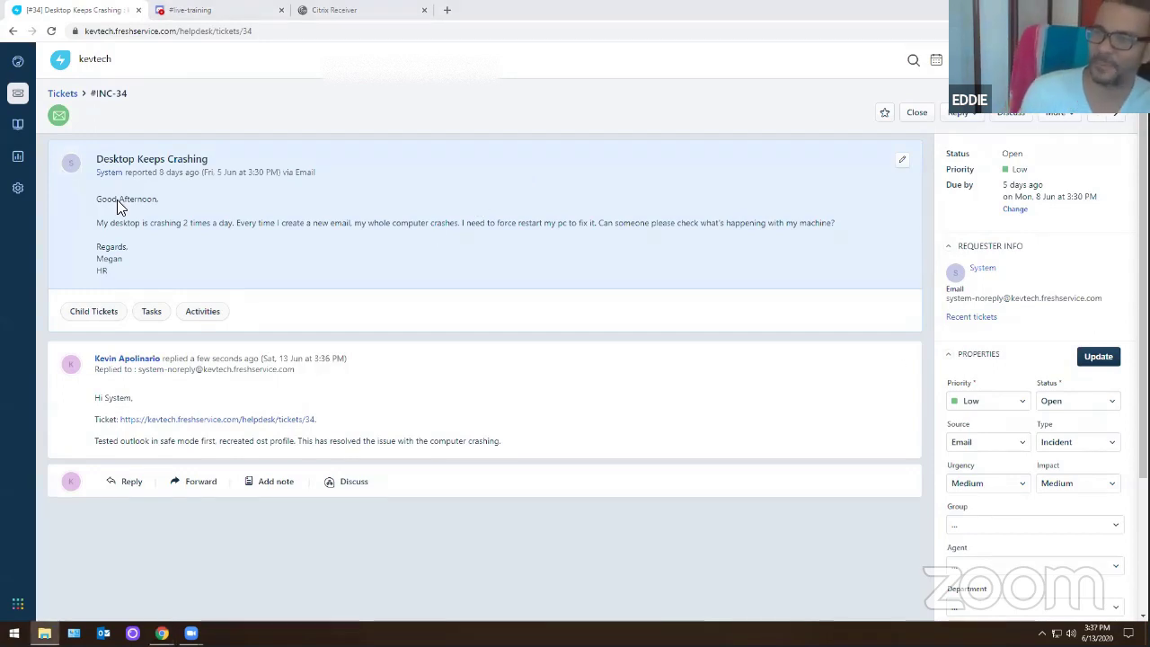
- Once the reply posts, open File Explorer with Win+E
key(super+e)
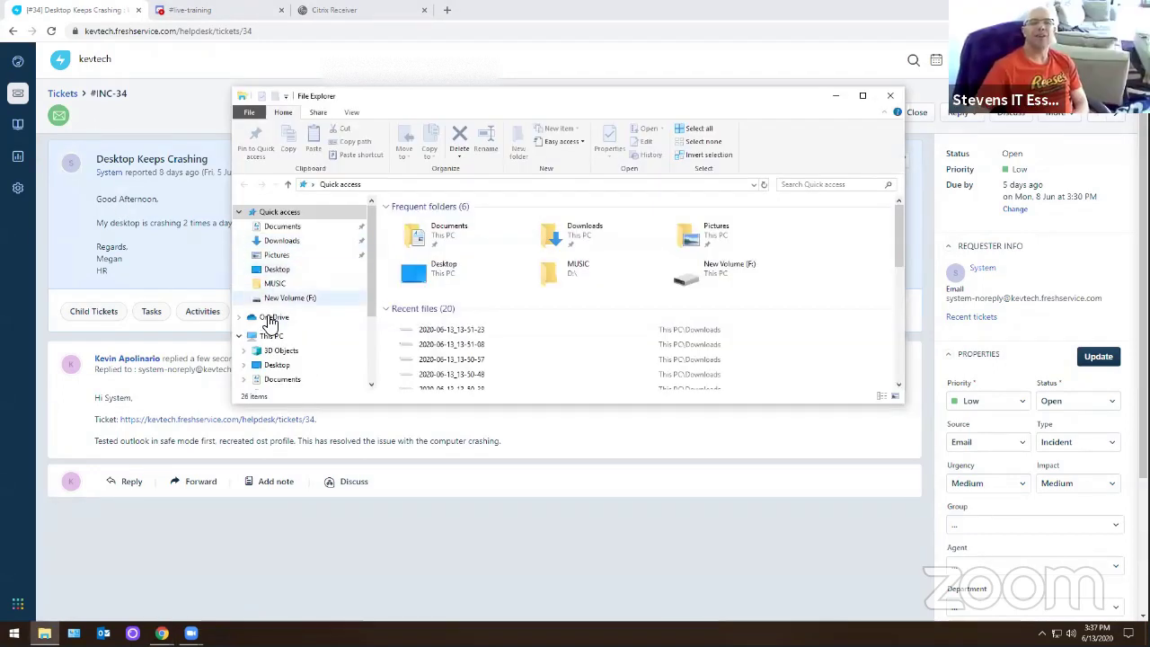
- Browse the folders on Local Disk (C:), then close the File Explorer window
scroll(296, 296, down, 3)
click(291, 342)
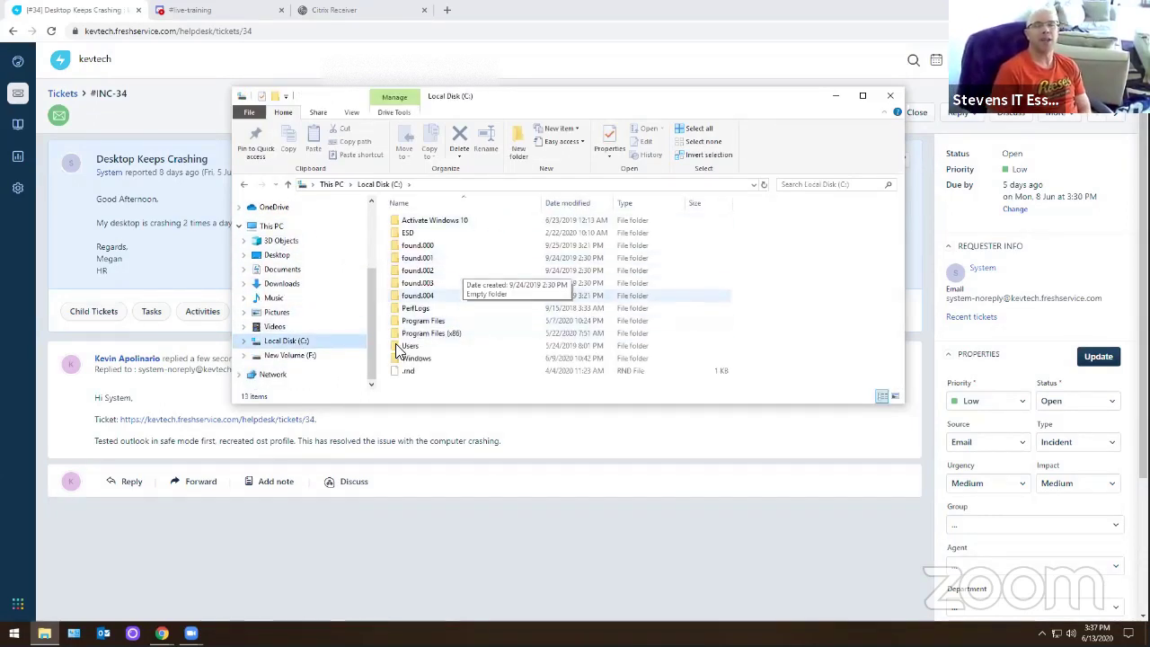
right_click(412, 388)
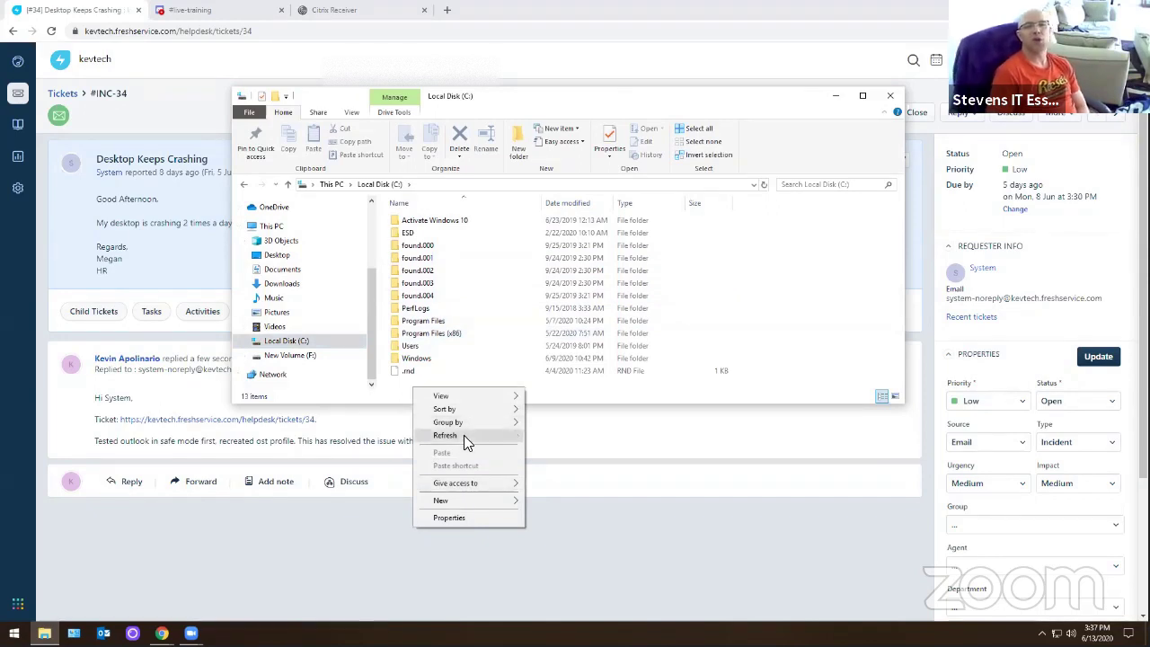
mouse_move(447, 499)
click(890, 95)
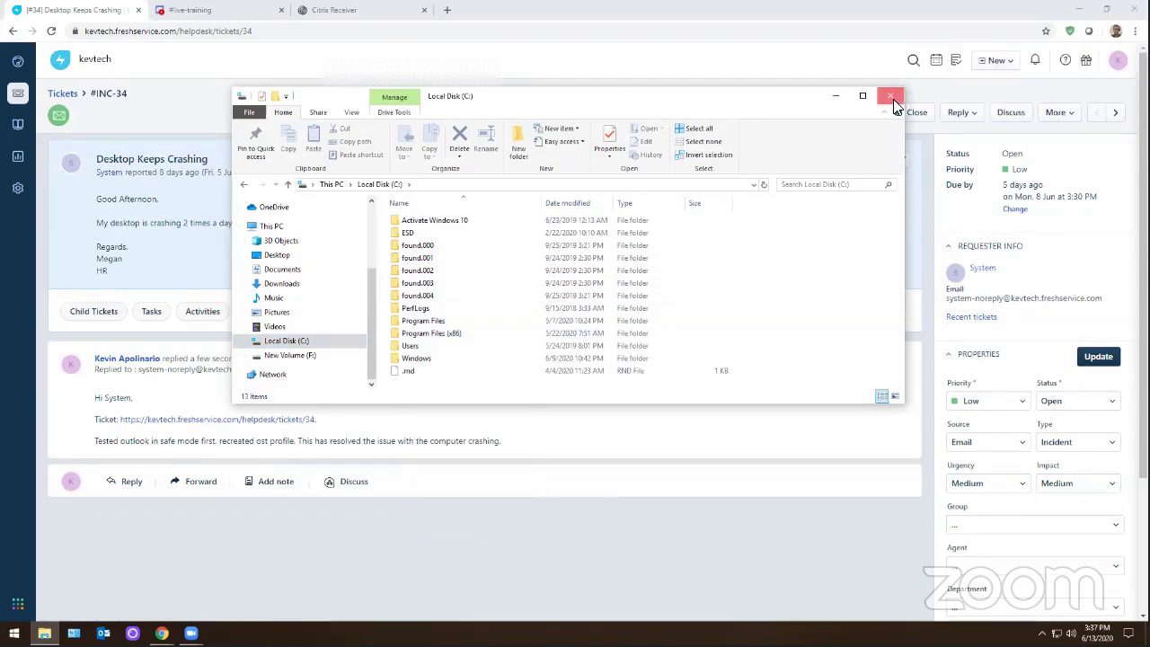
click(890, 95)
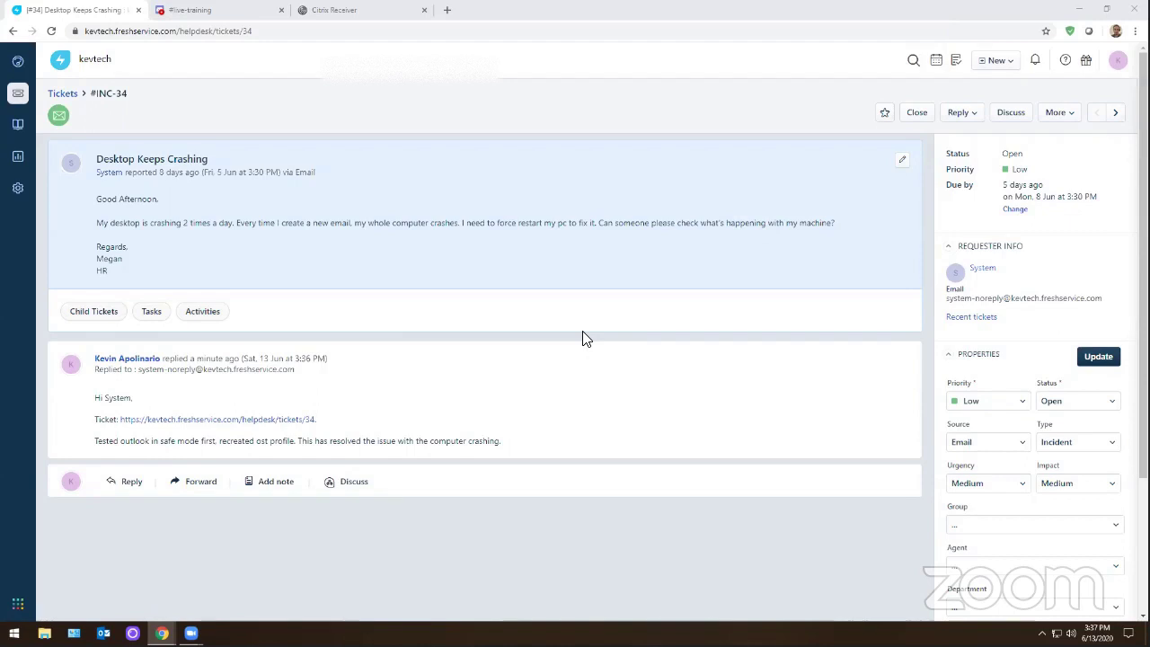
- Set ticket INC-34's status to Closed
click(914, 113)
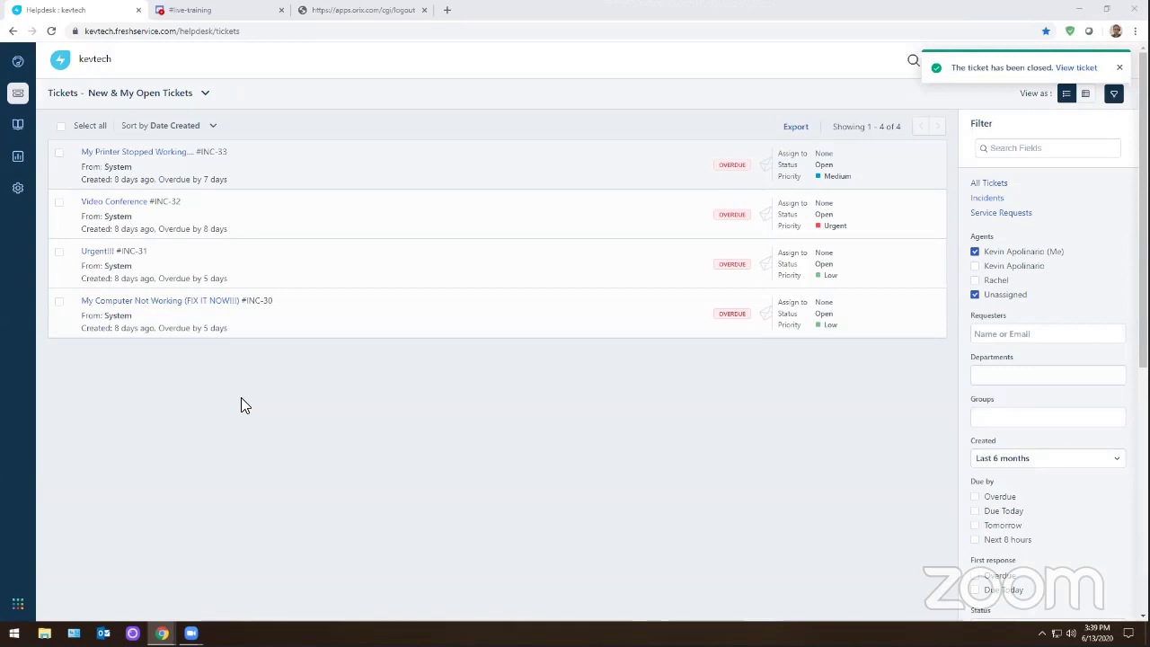
- Close the leftover apps.orix.com logout browser tab
click(421, 11)
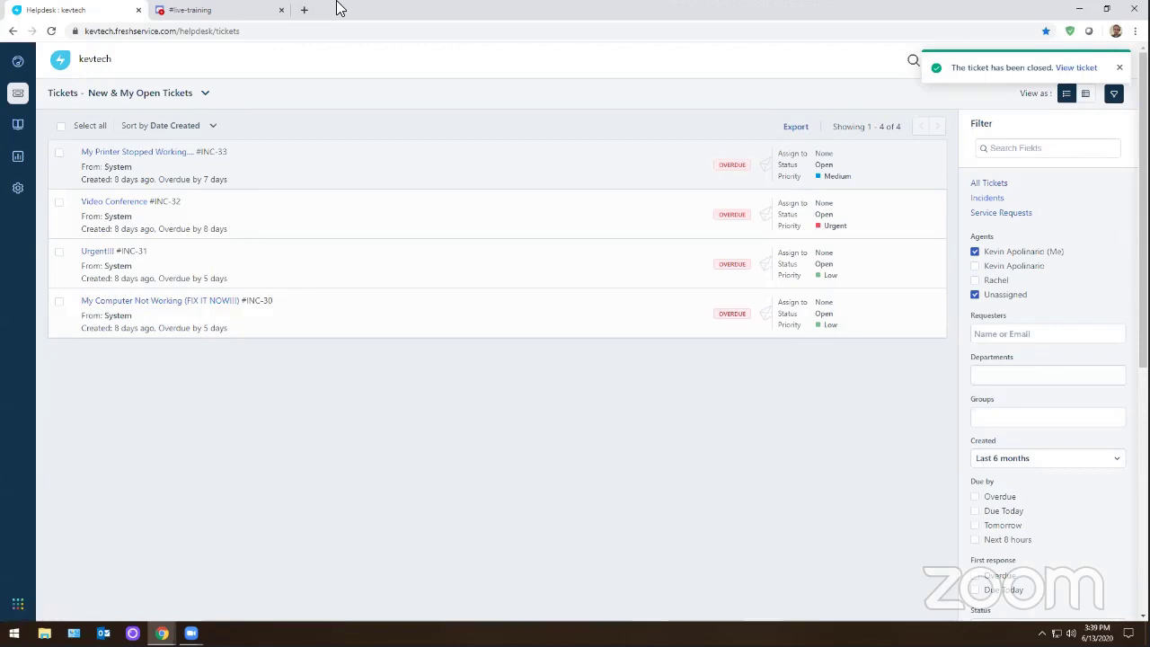
mouse_move(228, 310)
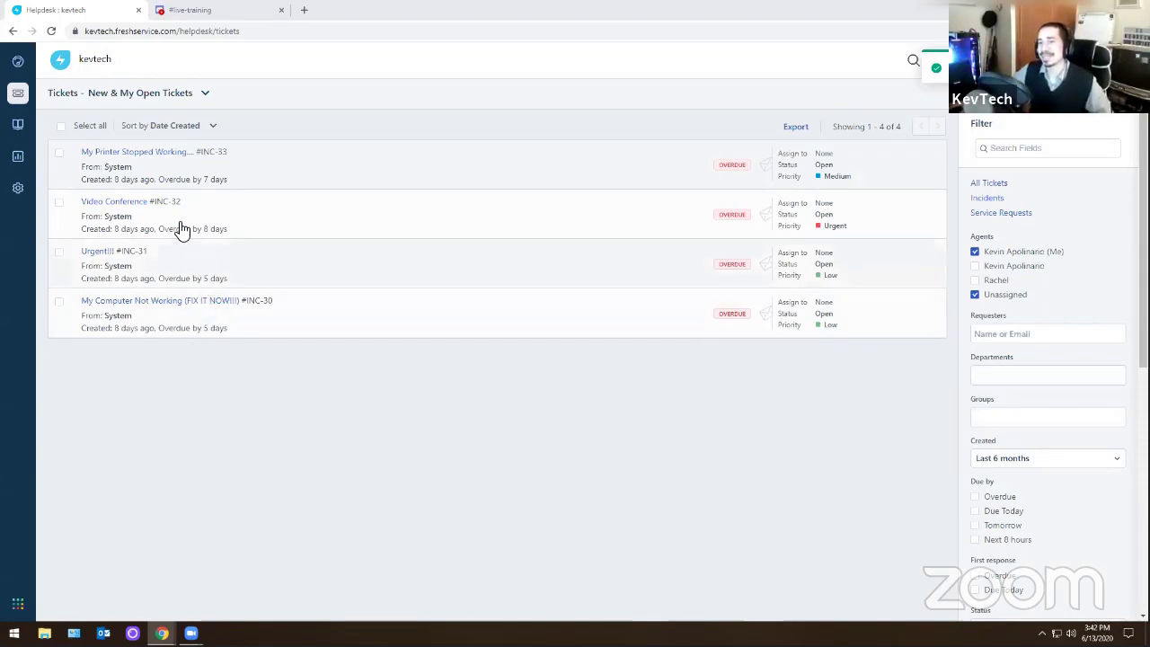
- Open ticket INC-33, 'My Printer Stopped Working...'
click(153, 154)
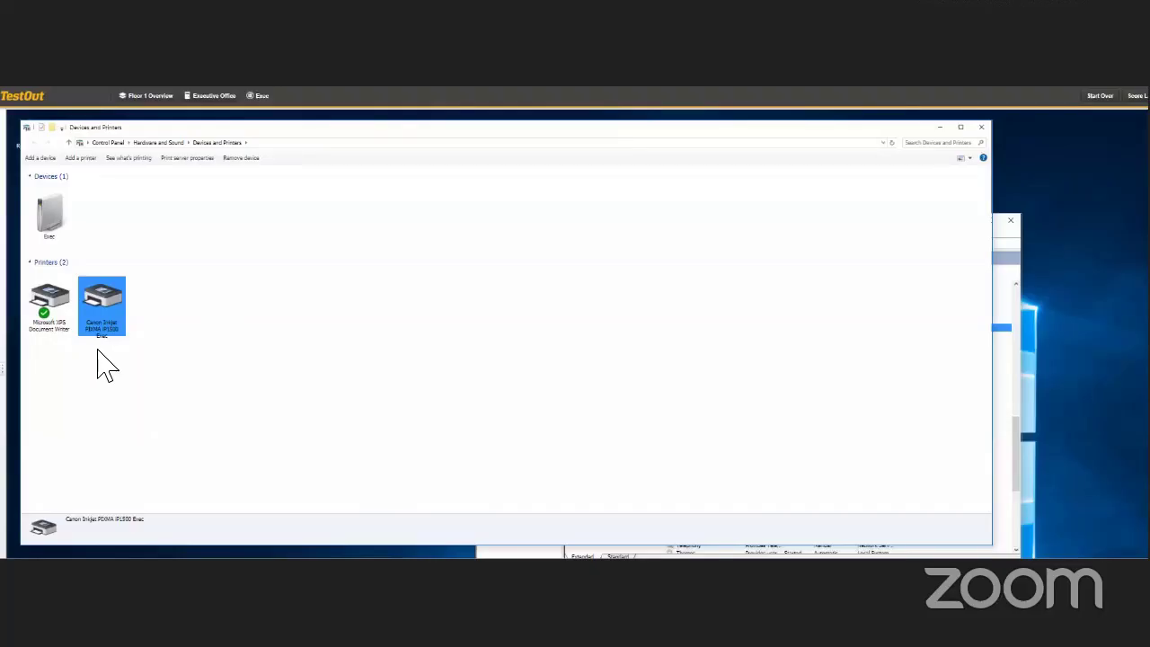
- Close the Services window, check the Canon printer's options, and search 'ser' without opening anything
click(1003, 251)
click(90, 257)
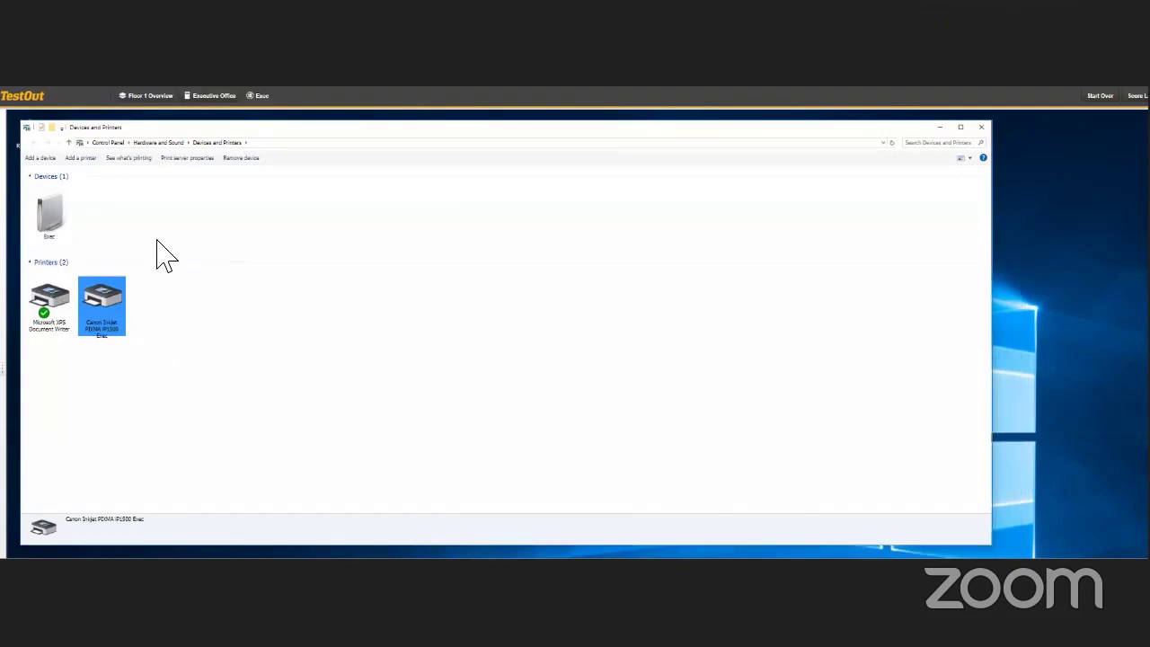
right_click(94, 319)
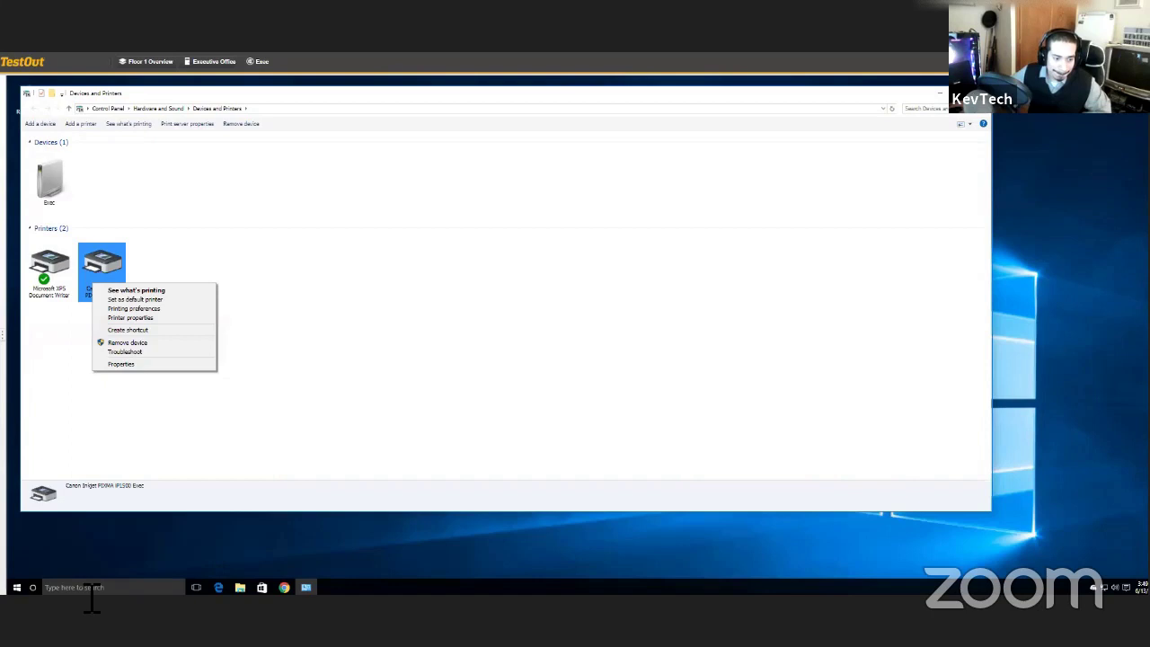
click(90, 588)
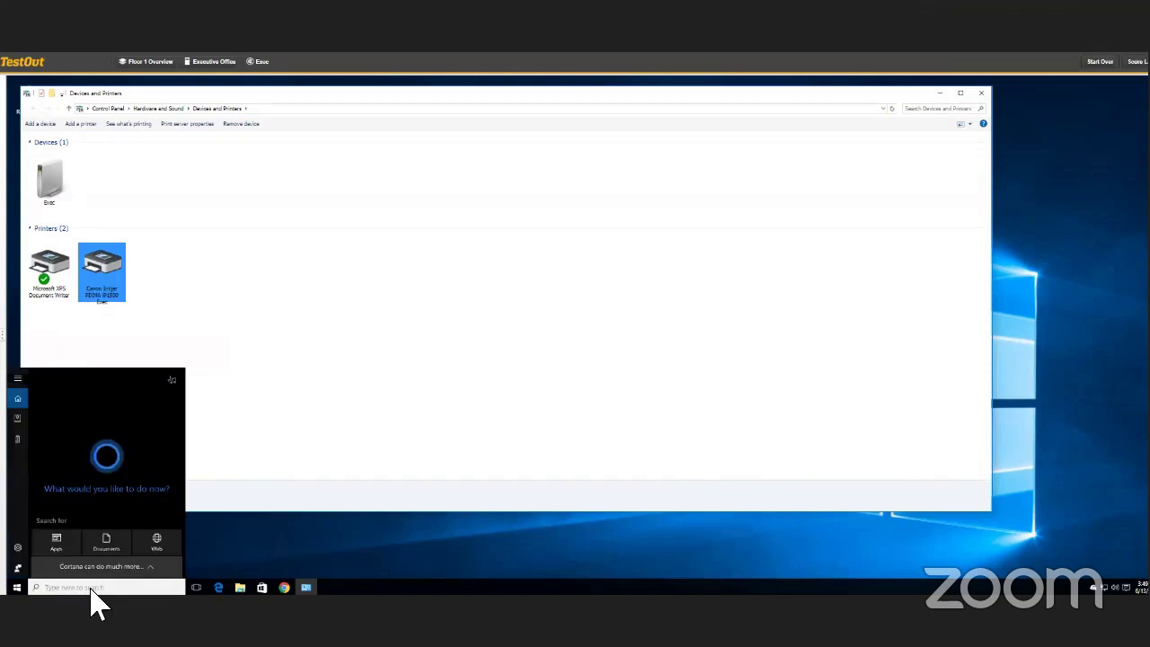
text(ser)
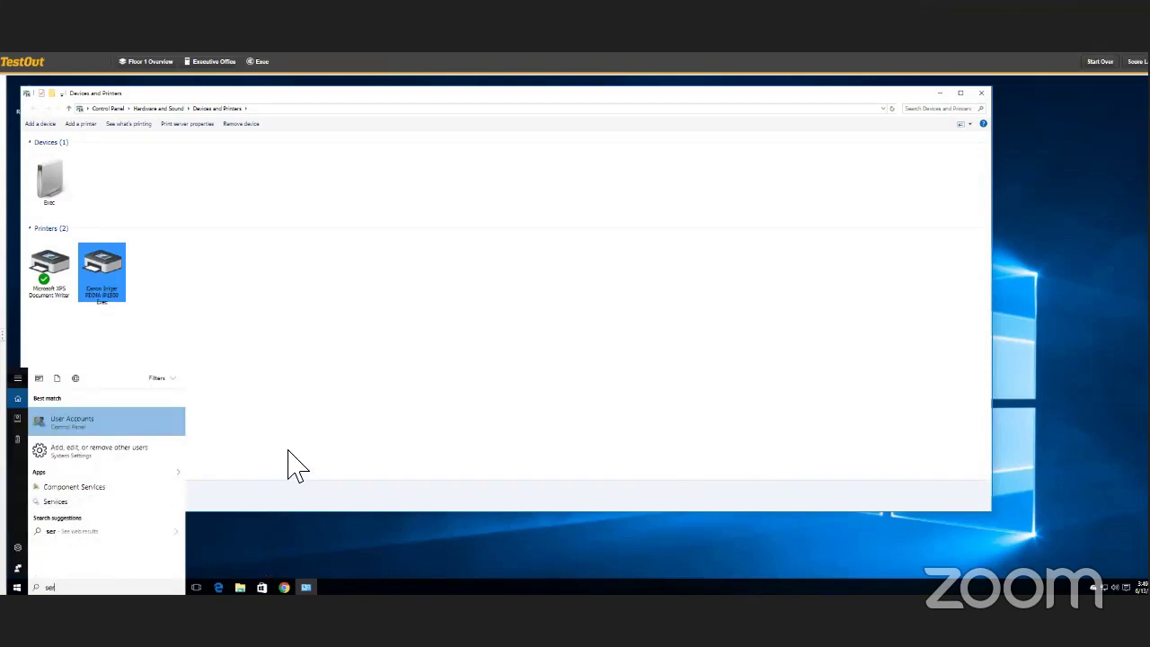
key(Escape)
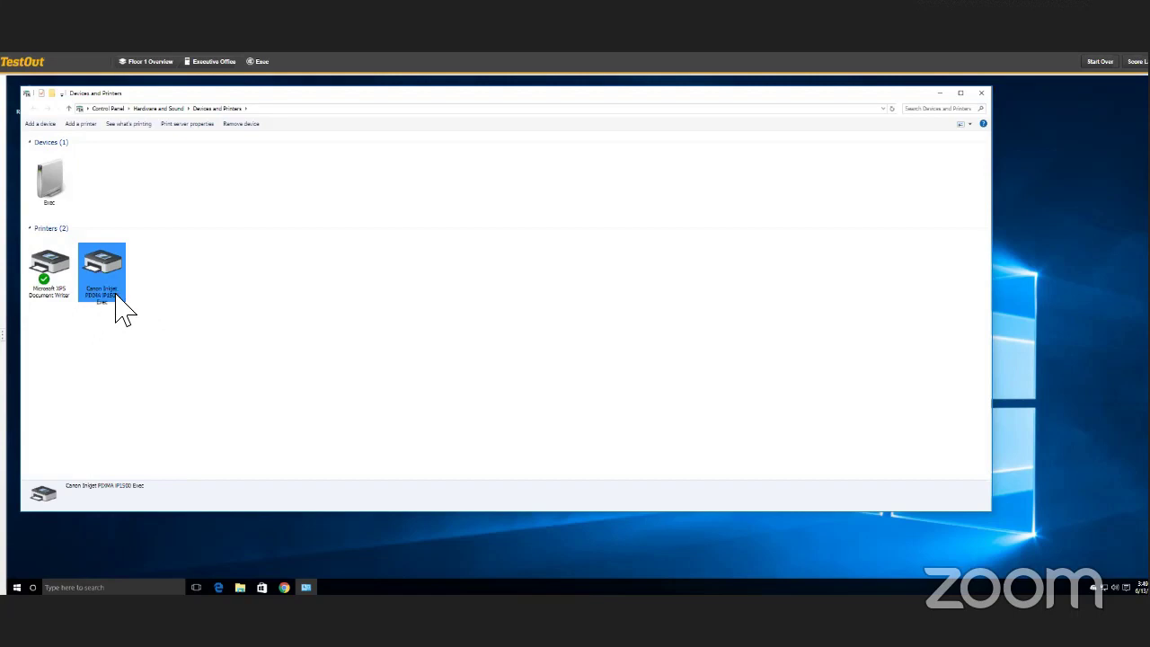
right_click(111, 289)
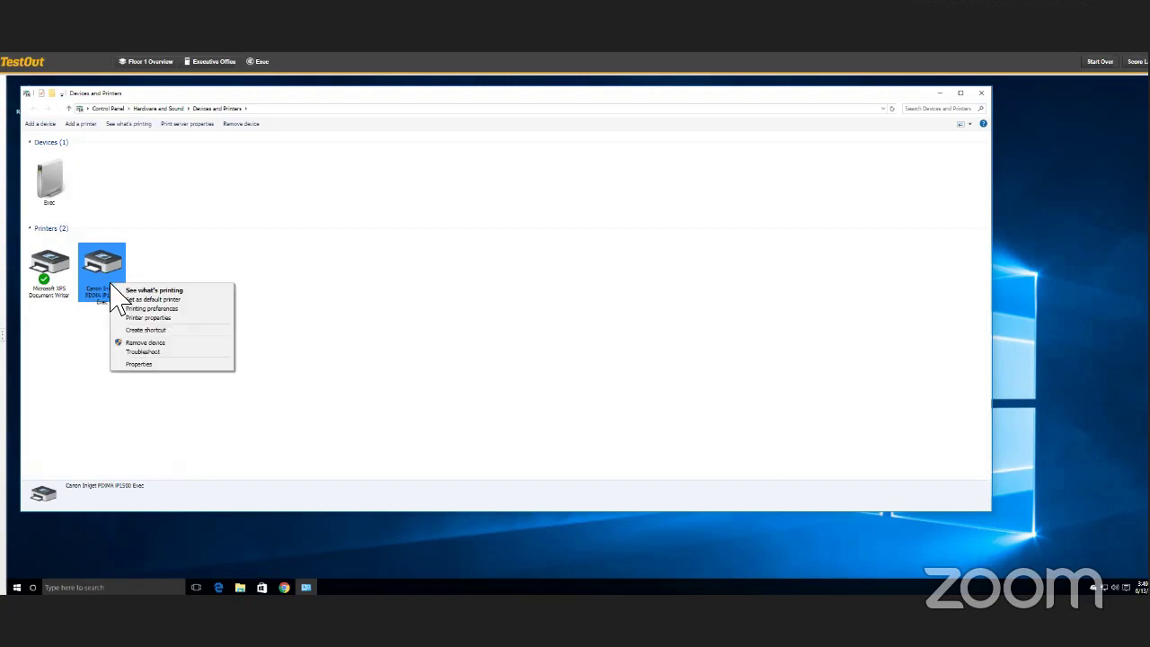
click(135, 290)
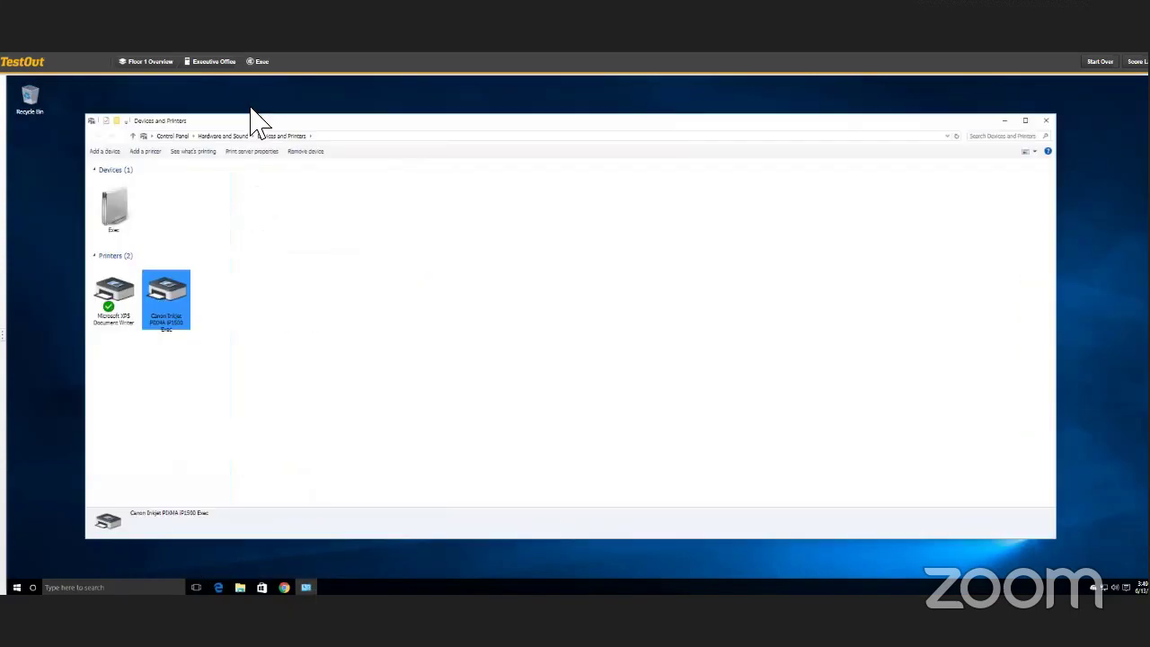
right_click(130, 280)
click(90, 290)
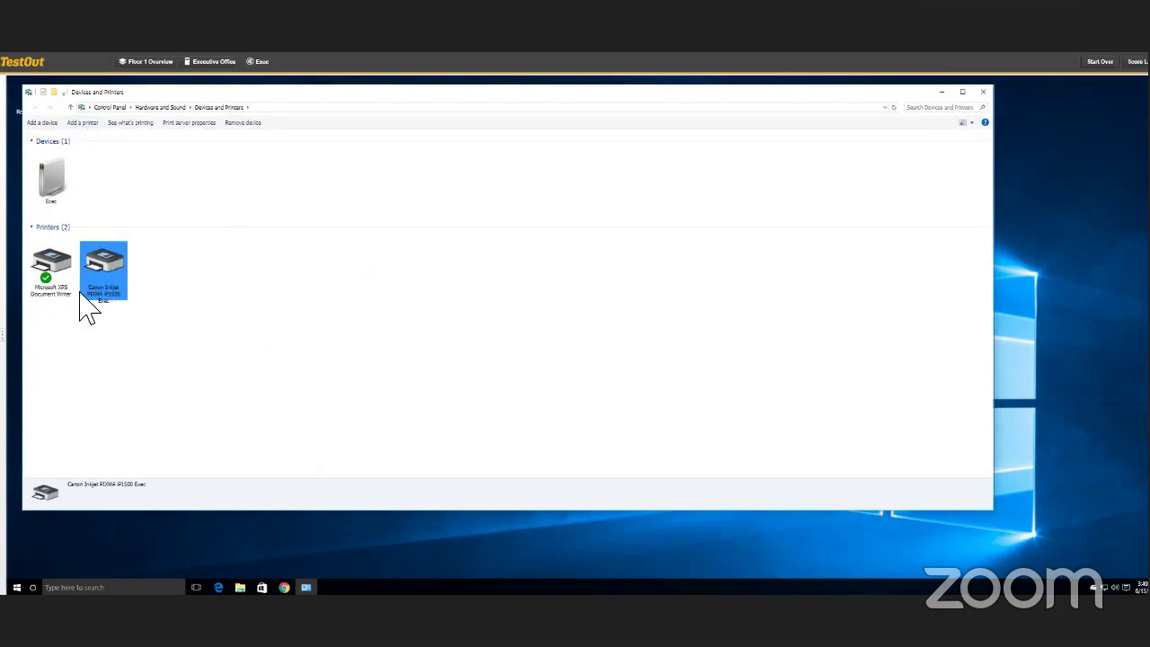
right_click(129, 292)
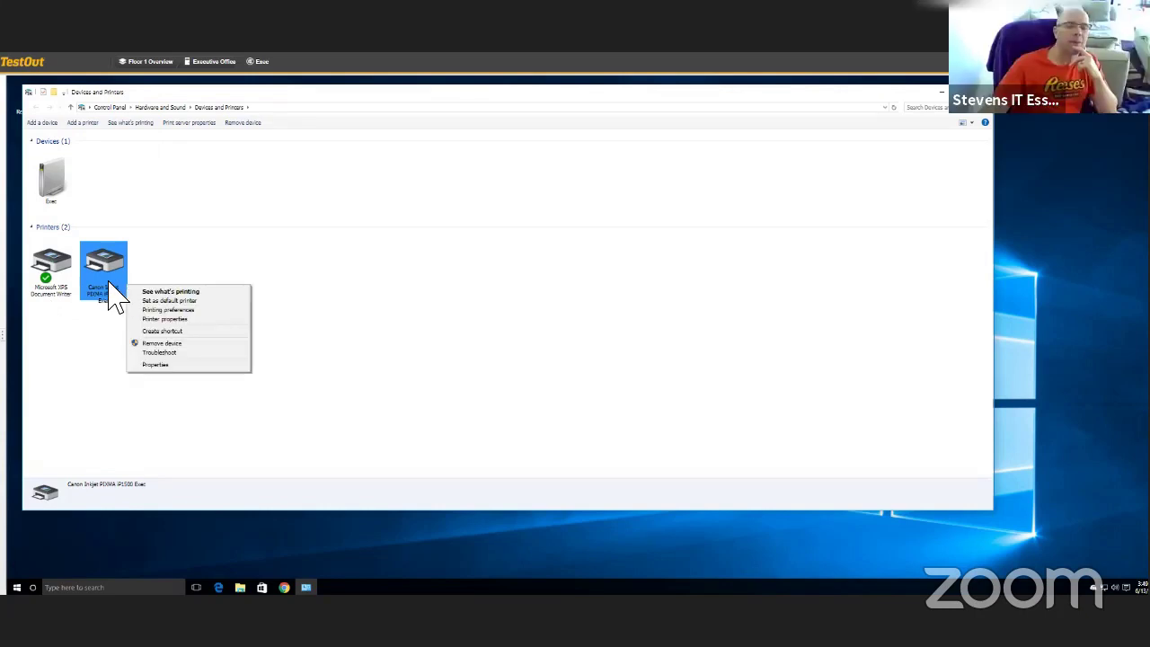
click(108, 288)
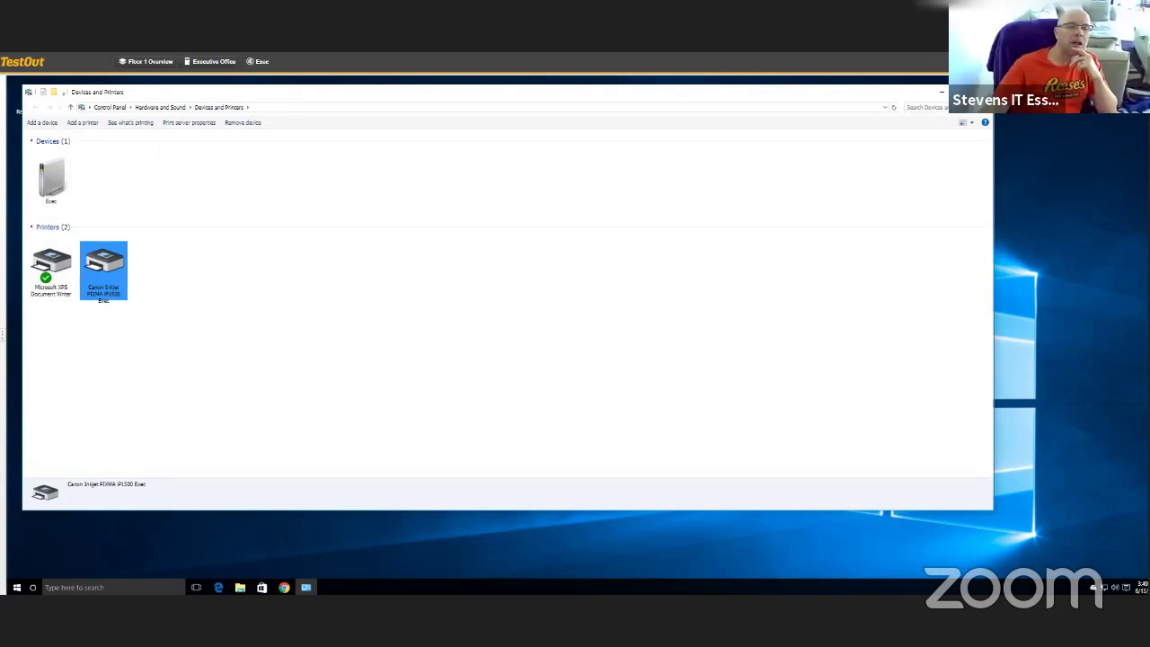
click(305, 587)
click(305, 588)
right_click(118, 285)
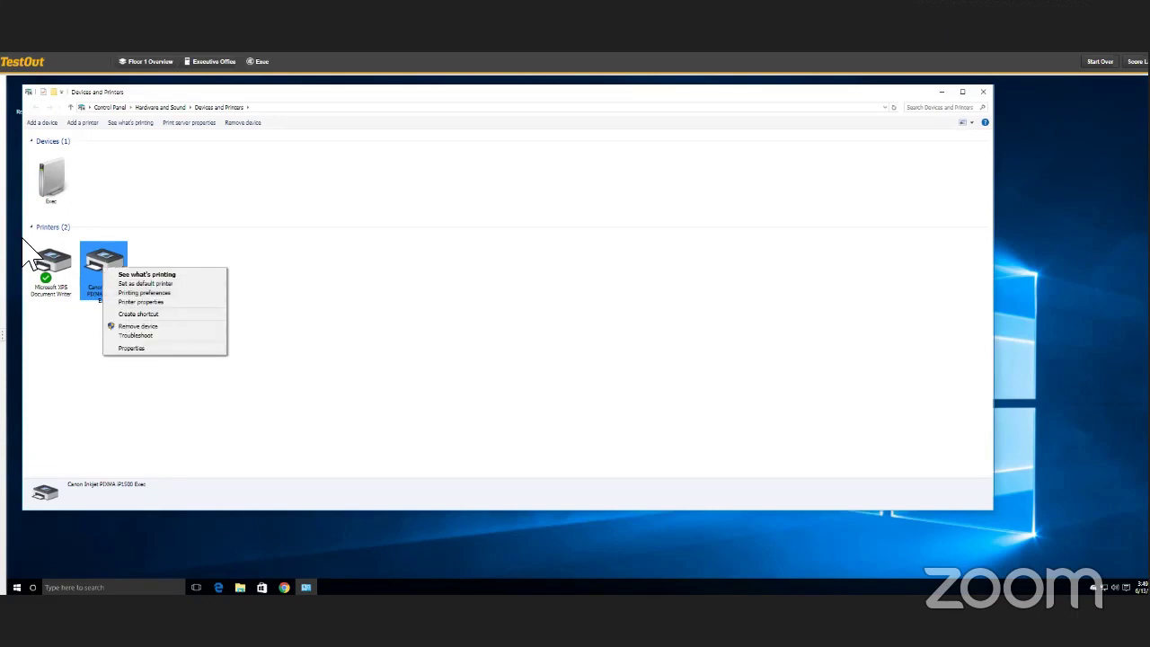
click(9, 334)
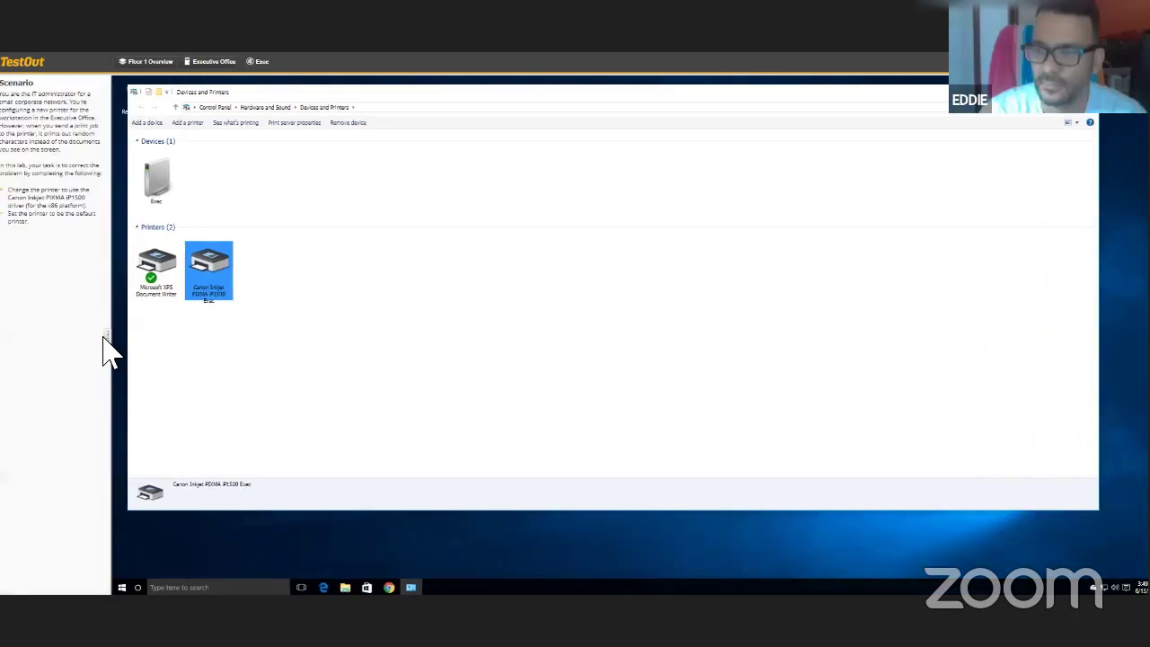
click(106, 336)
right_click(109, 283)
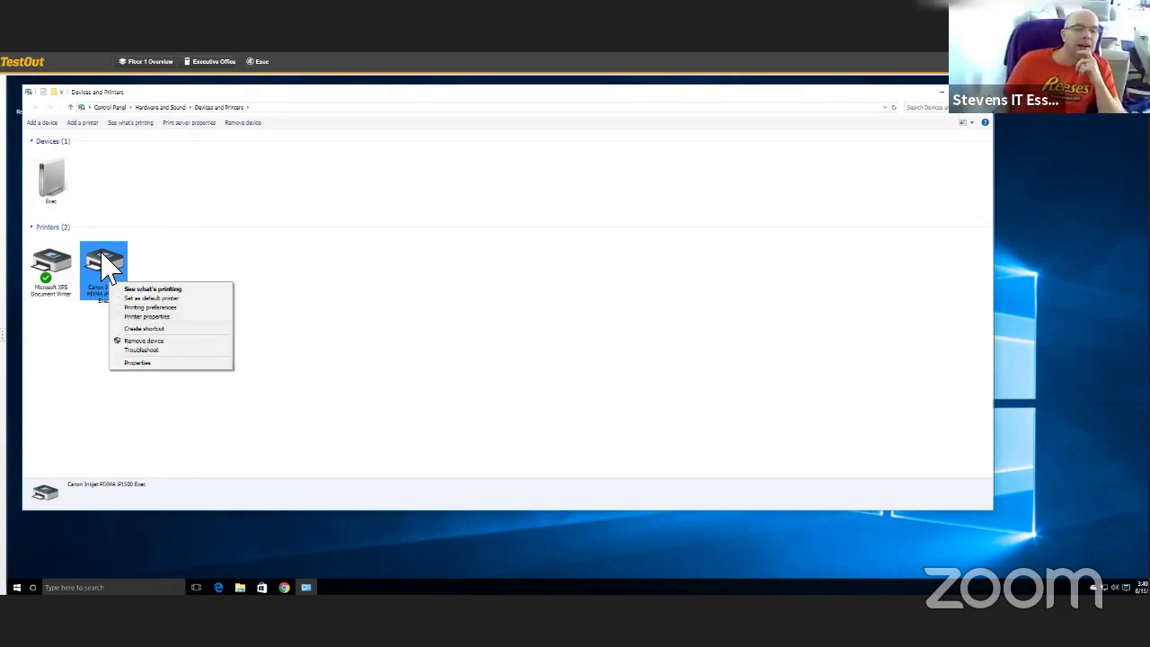
key(Escape)
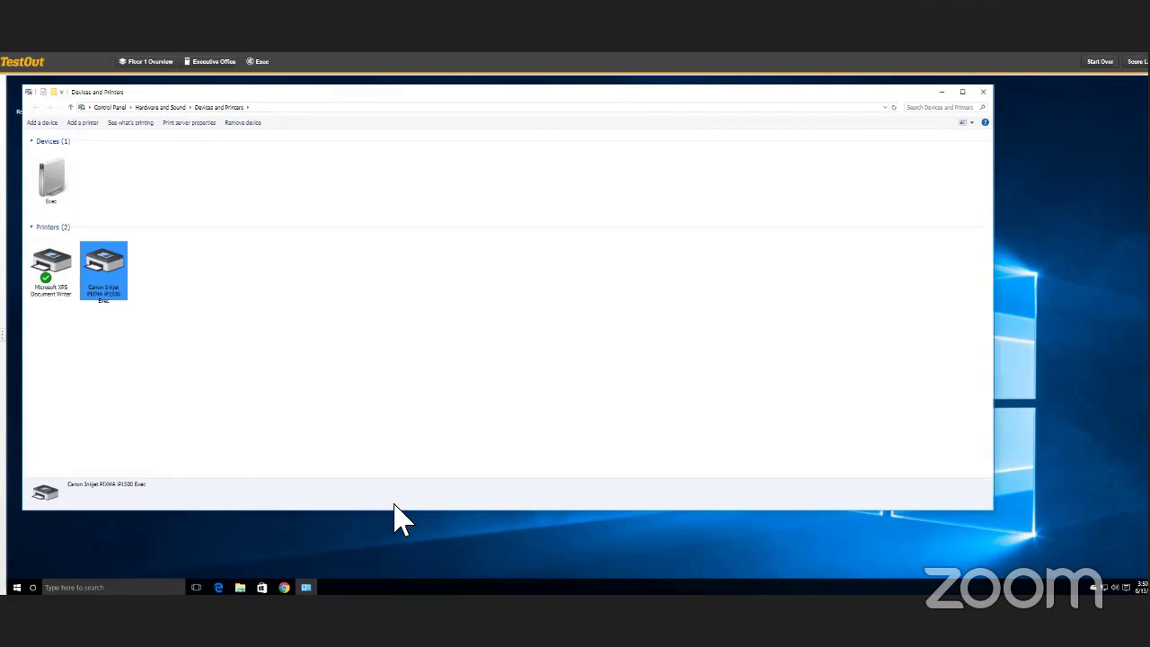
click(97, 588)
text(servic)
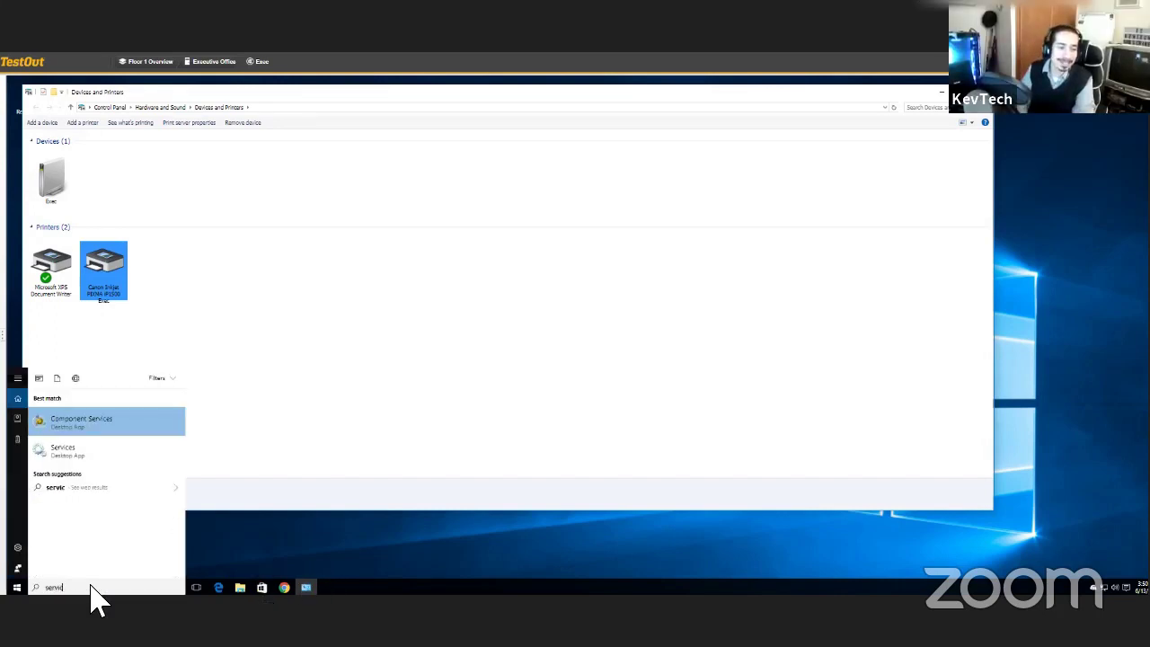
click(99, 451)
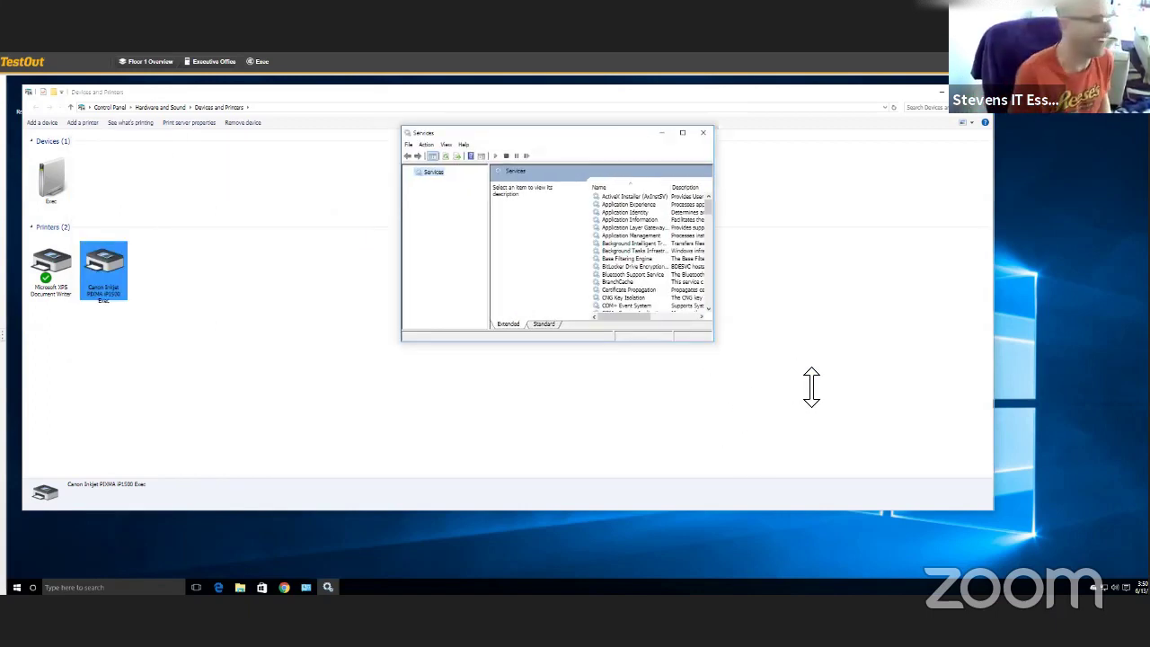
drag(811, 386, 786, 537)
click(710, 346)
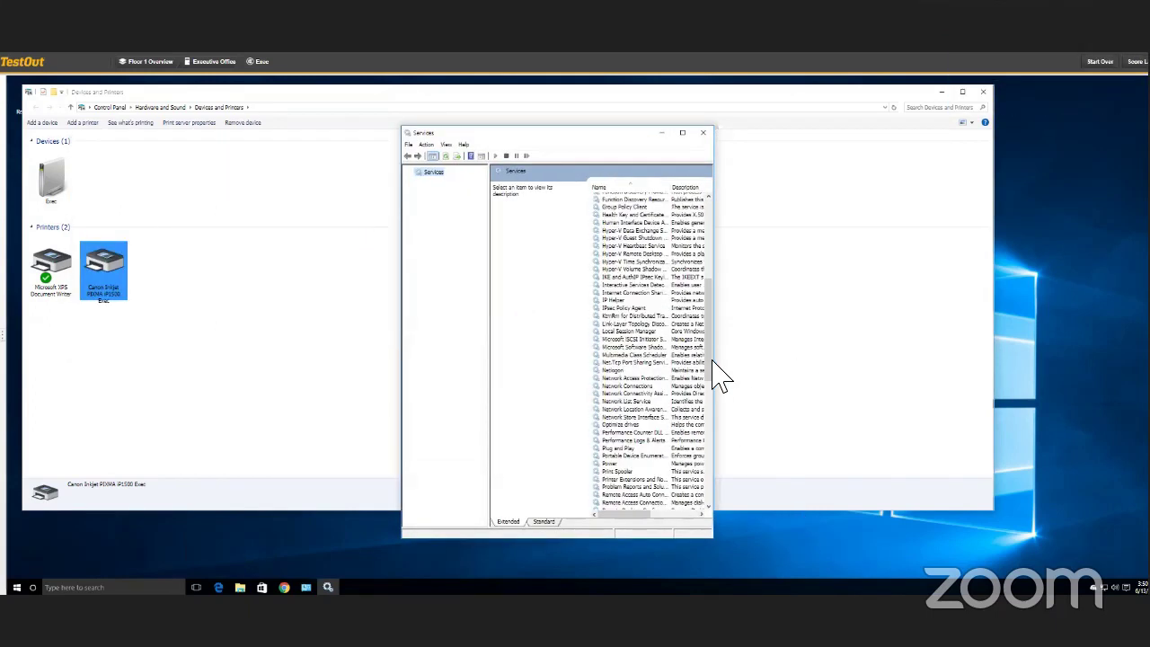
scroll(713, 354, down, 3)
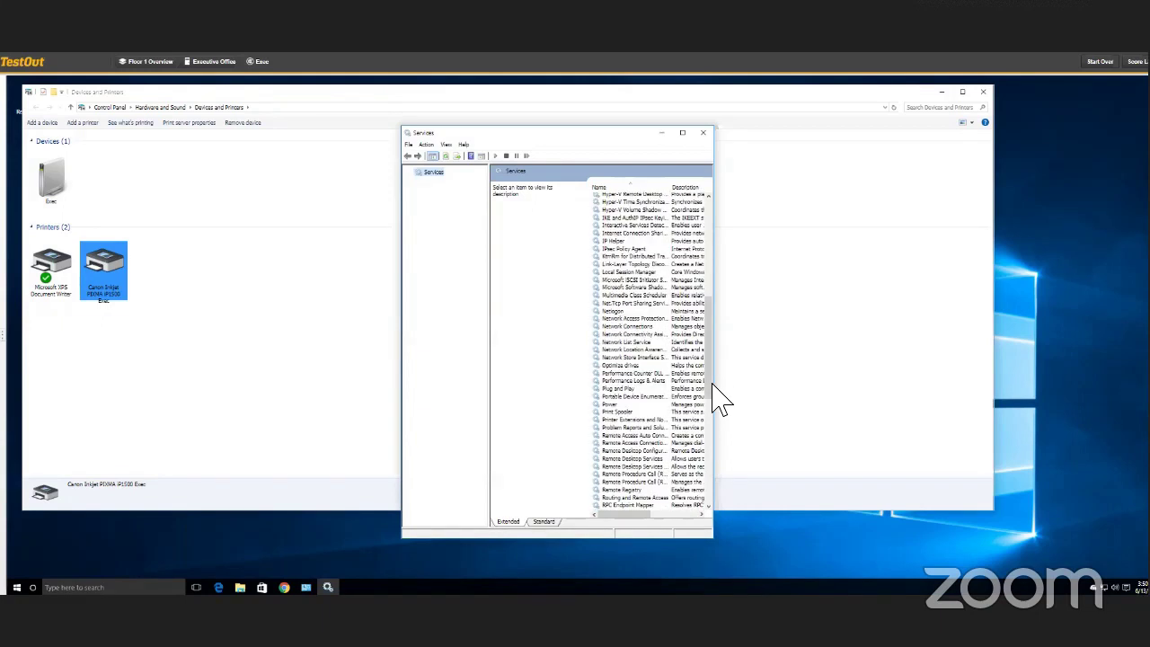
scroll(712, 383, down, 1)
right_click(629, 387)
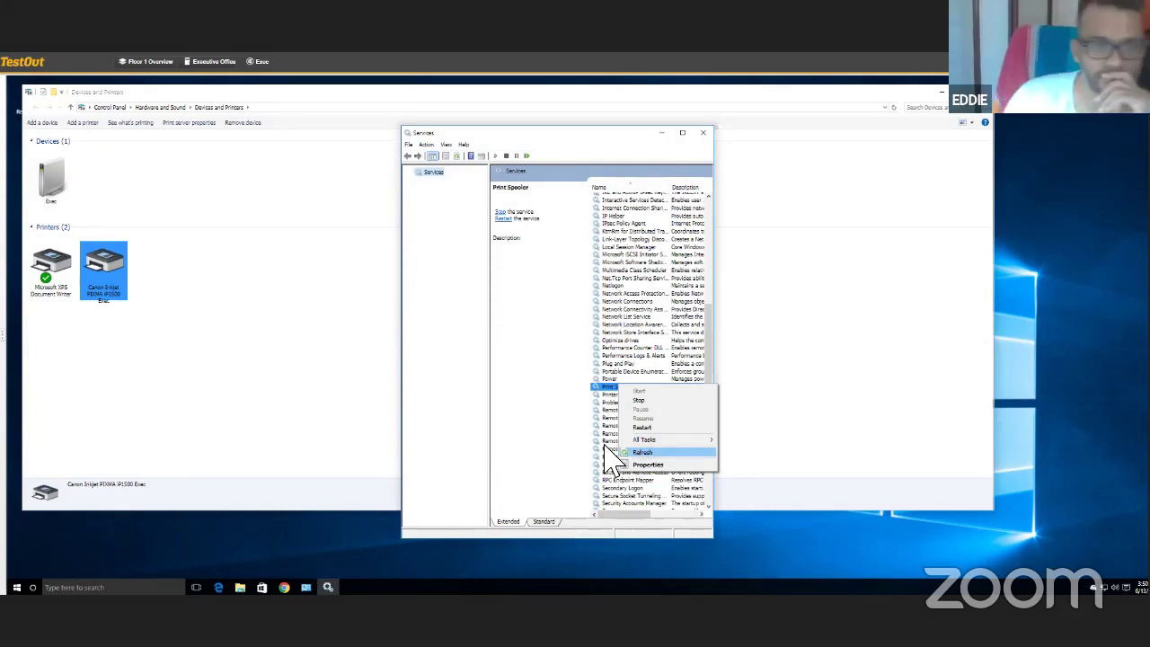
mouse_move(641, 442)
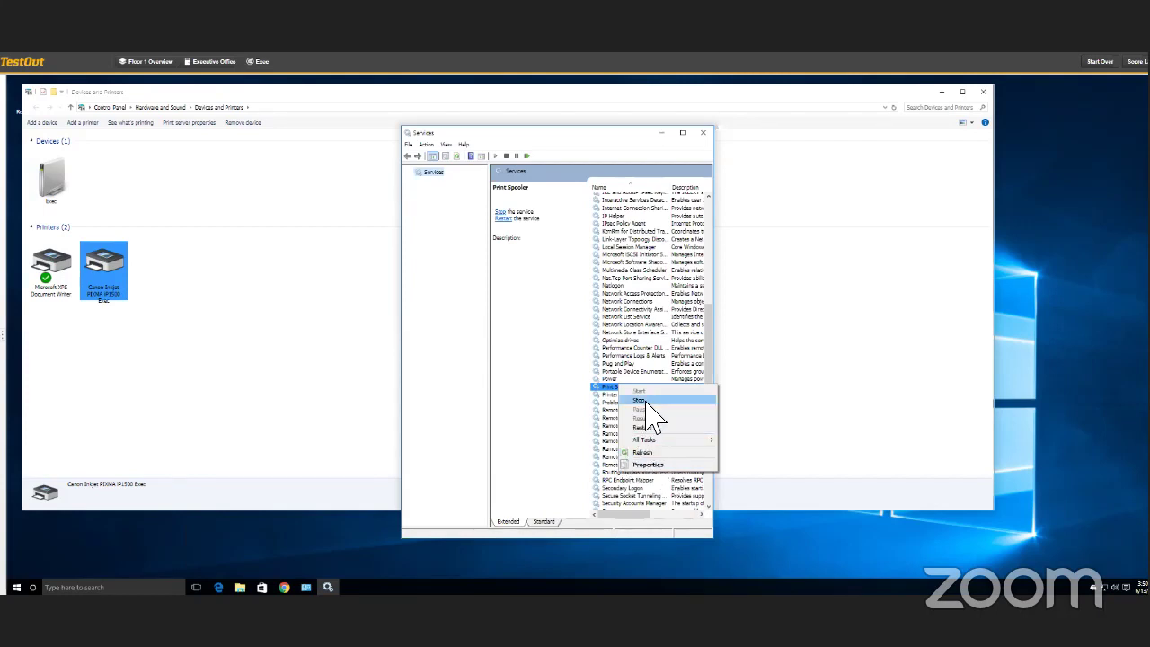
click(705, 134)
click(705, 134)
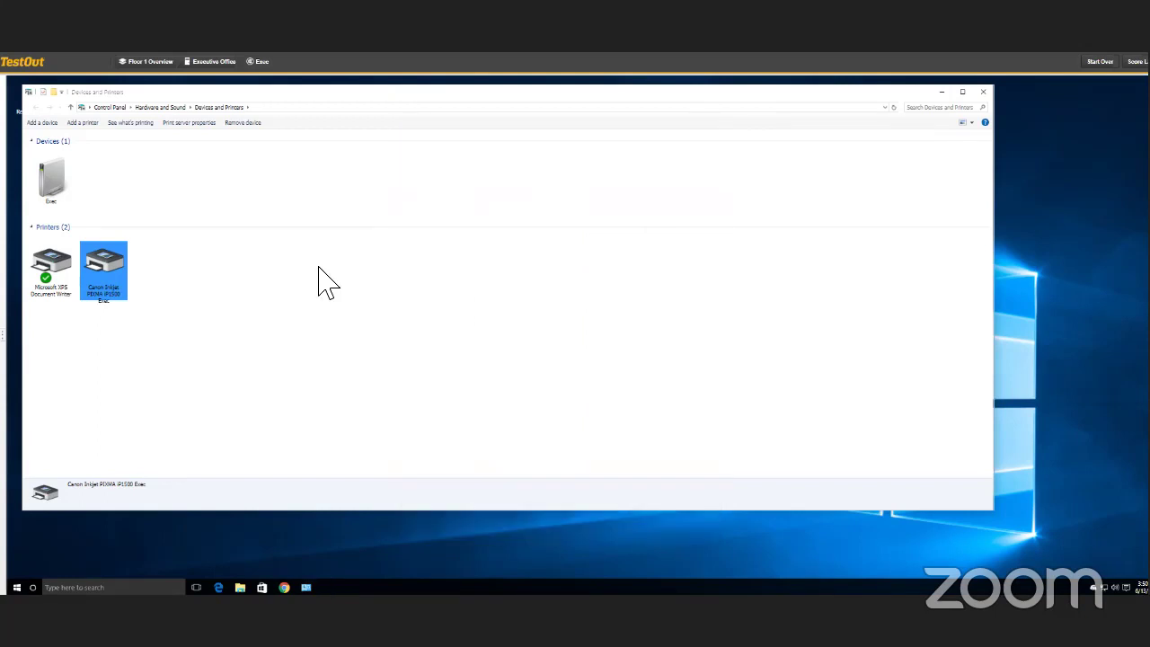
- In the Canon PIXMA iP1500 properties' Advanced tab, launch New Driver... to open the Add Printer Driver Wizard
right_click(102, 280)
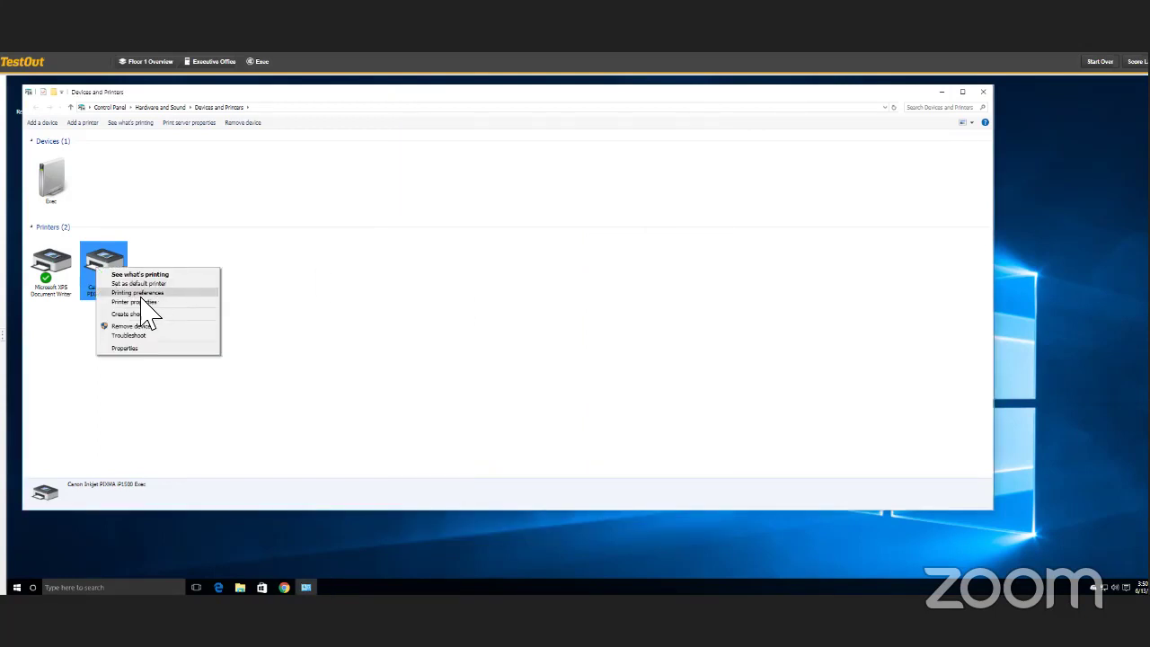
click(142, 300)
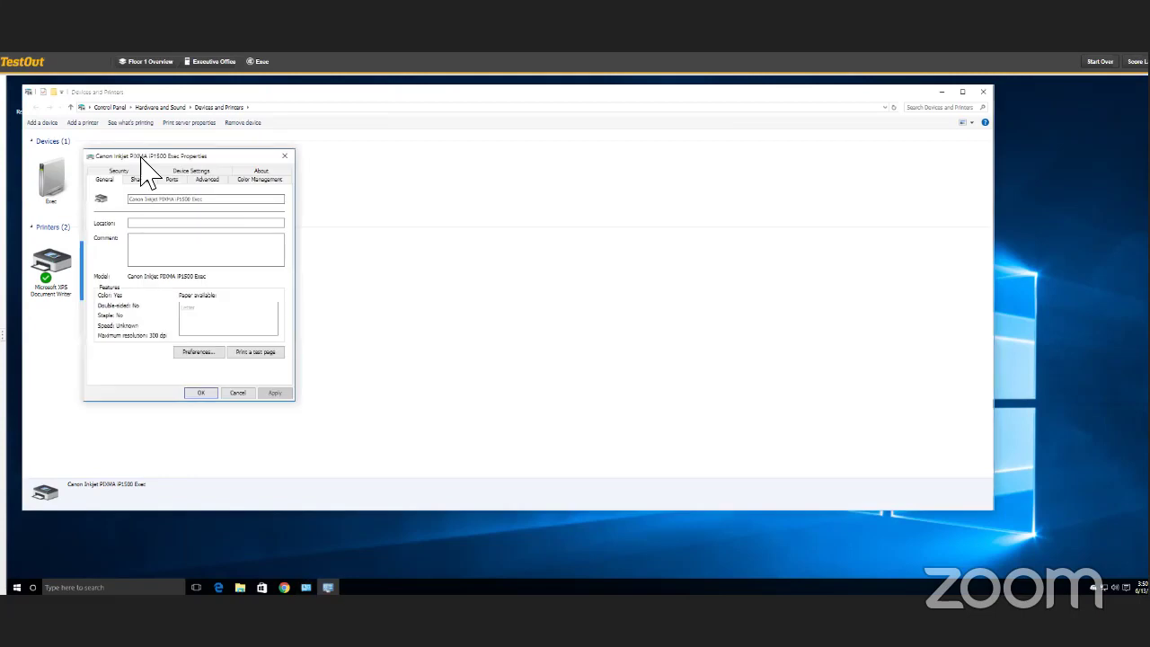
drag(144, 155, 318, 156)
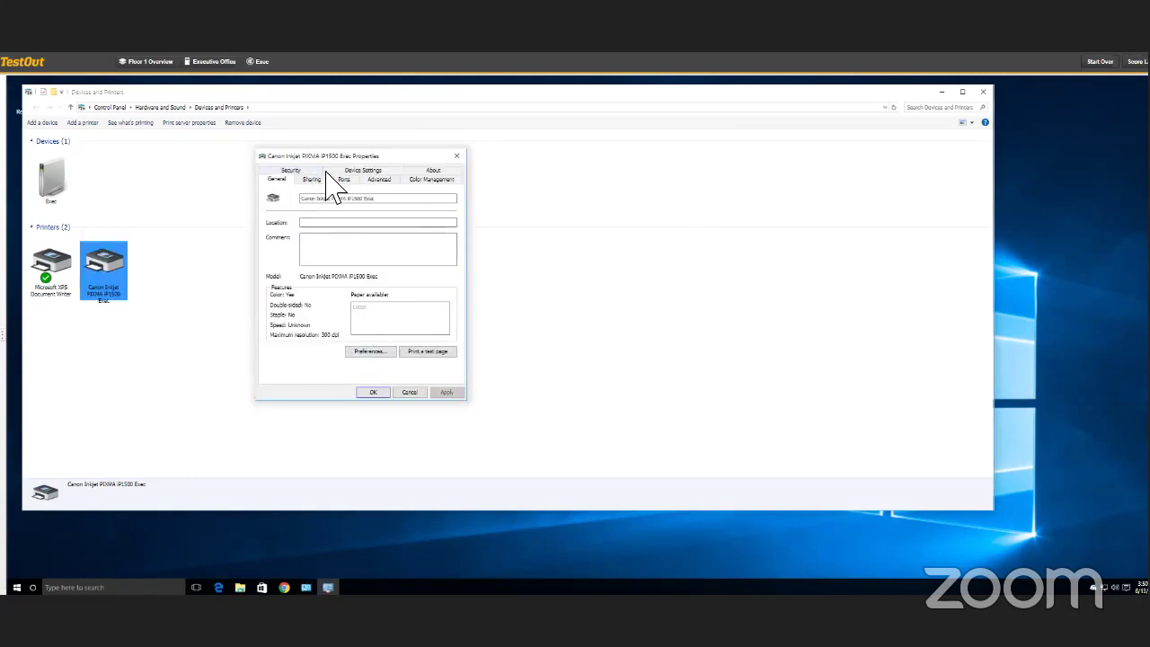
click(344, 178)
click(362, 171)
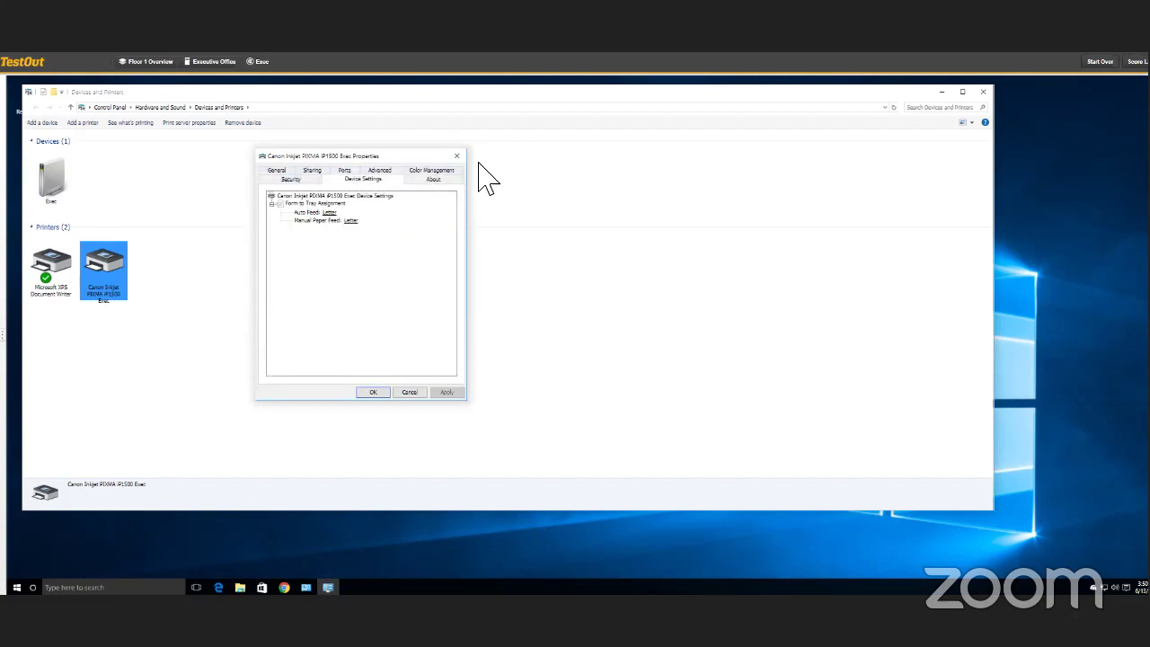
click(389, 171)
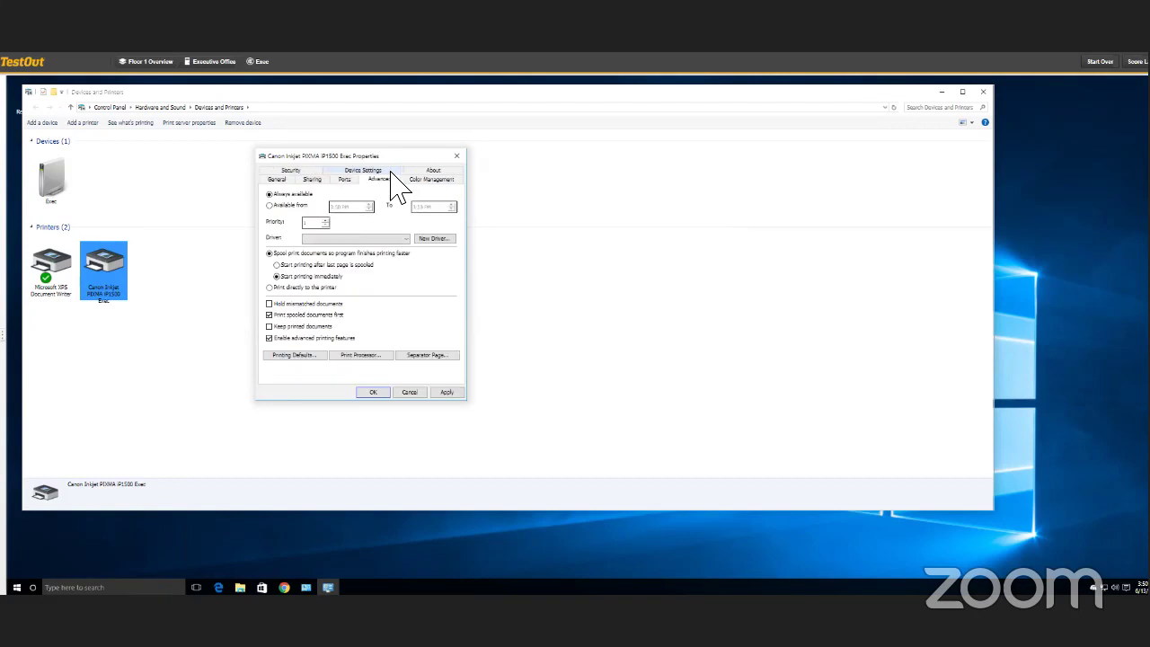
click(428, 239)
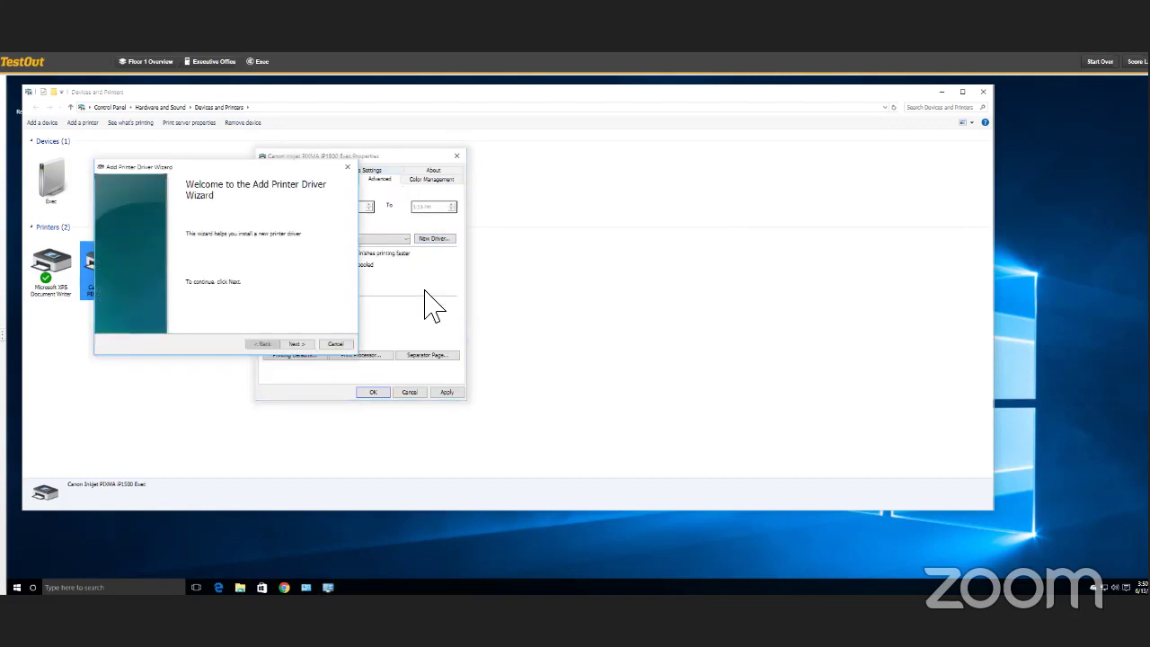
- Install the Canon Inkjet E500 series driver through the wizard, then Apply and OK the printer properties
click(330, 345)
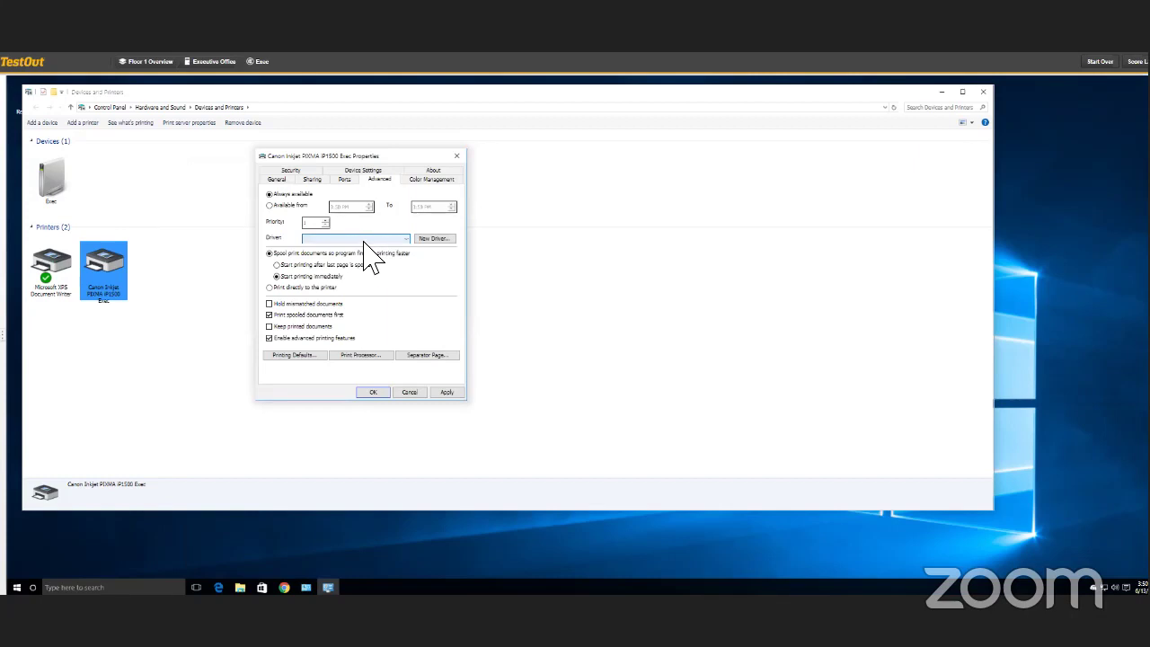
click(420, 242)
click(305, 355)
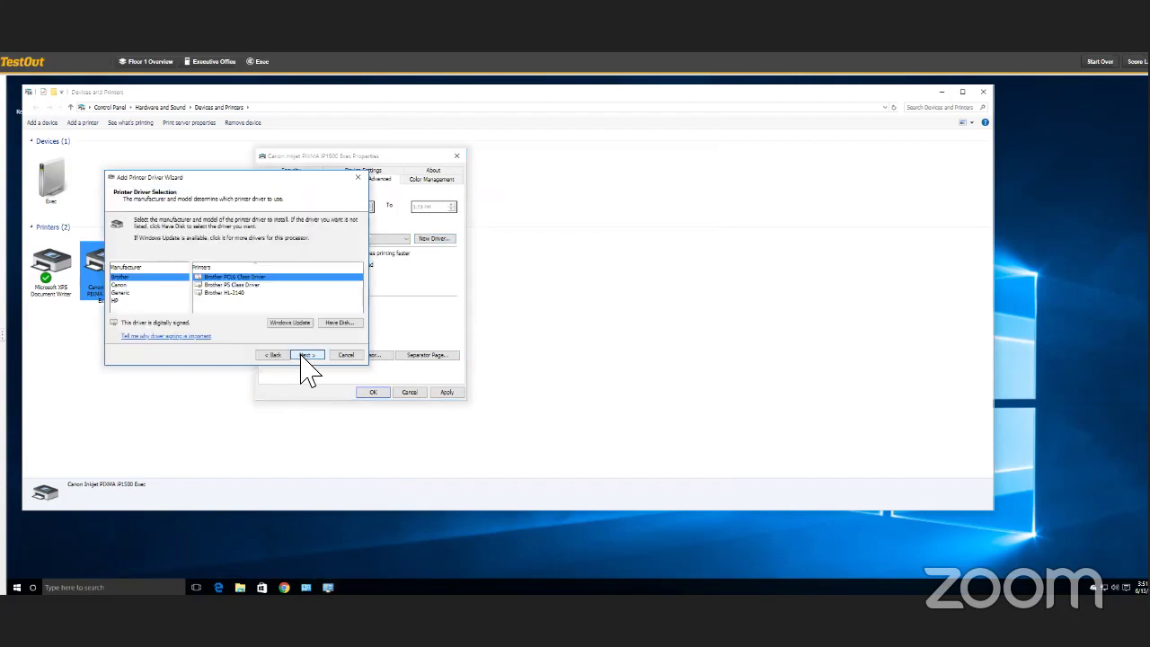
click(122, 285)
click(241, 293)
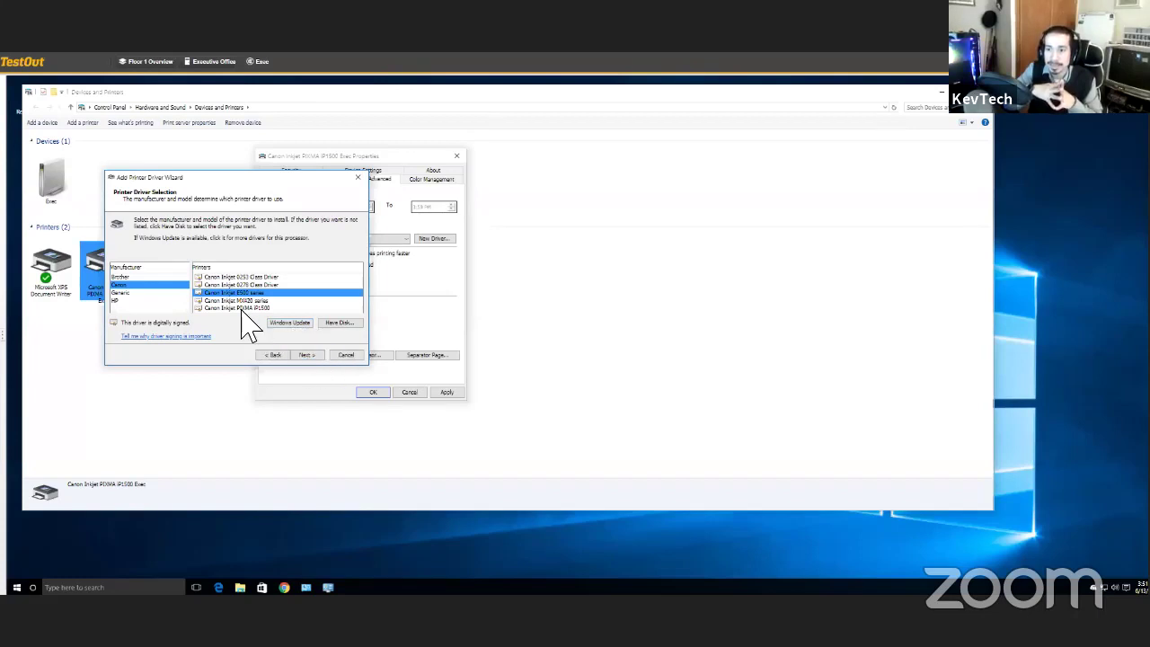
click(308, 354)
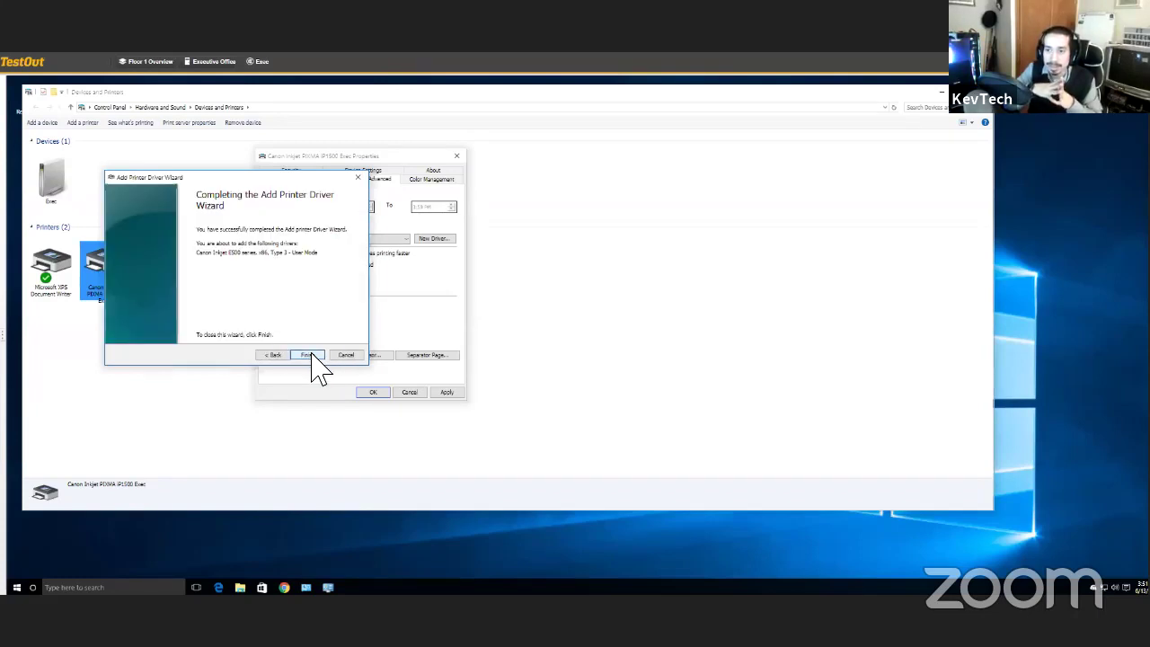
click(308, 354)
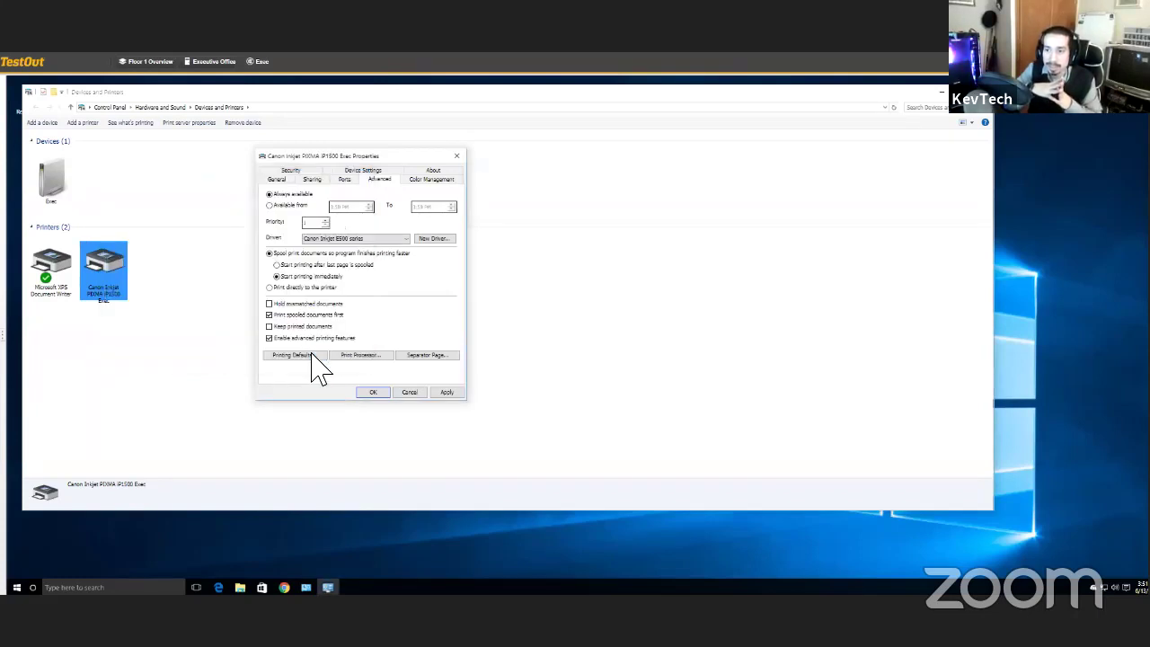
click(445, 393)
click(374, 392)
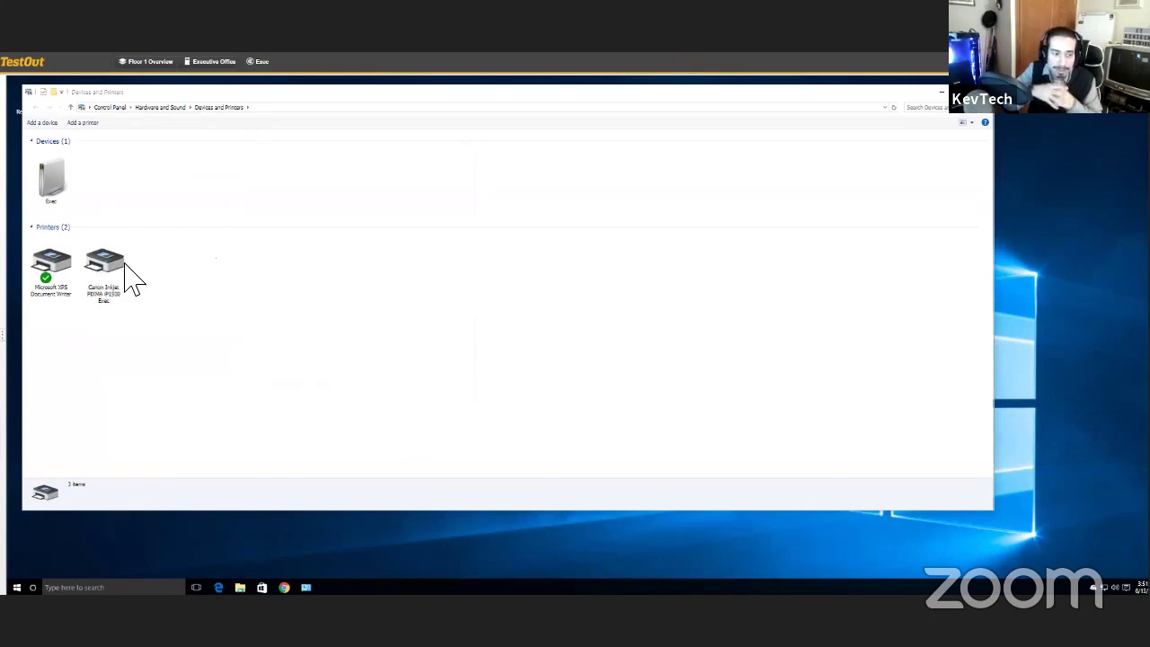
click(128, 280)
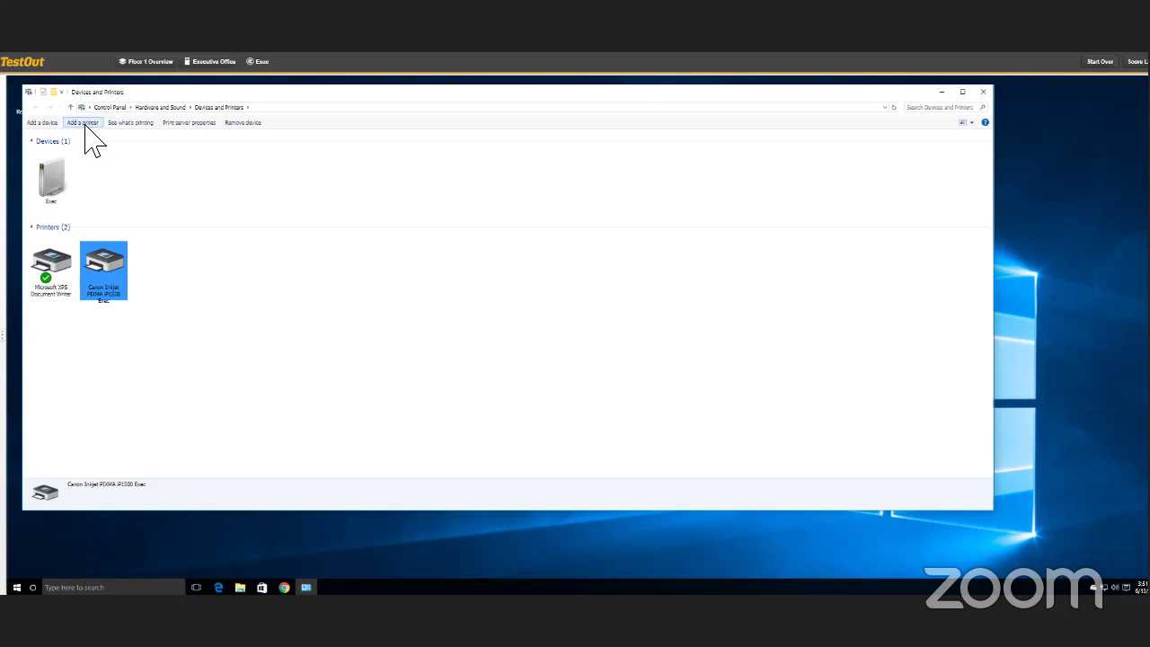
- Cancel the Add a device dialog and close Devices and Printers, leaving the Windows desktop
click(82, 124)
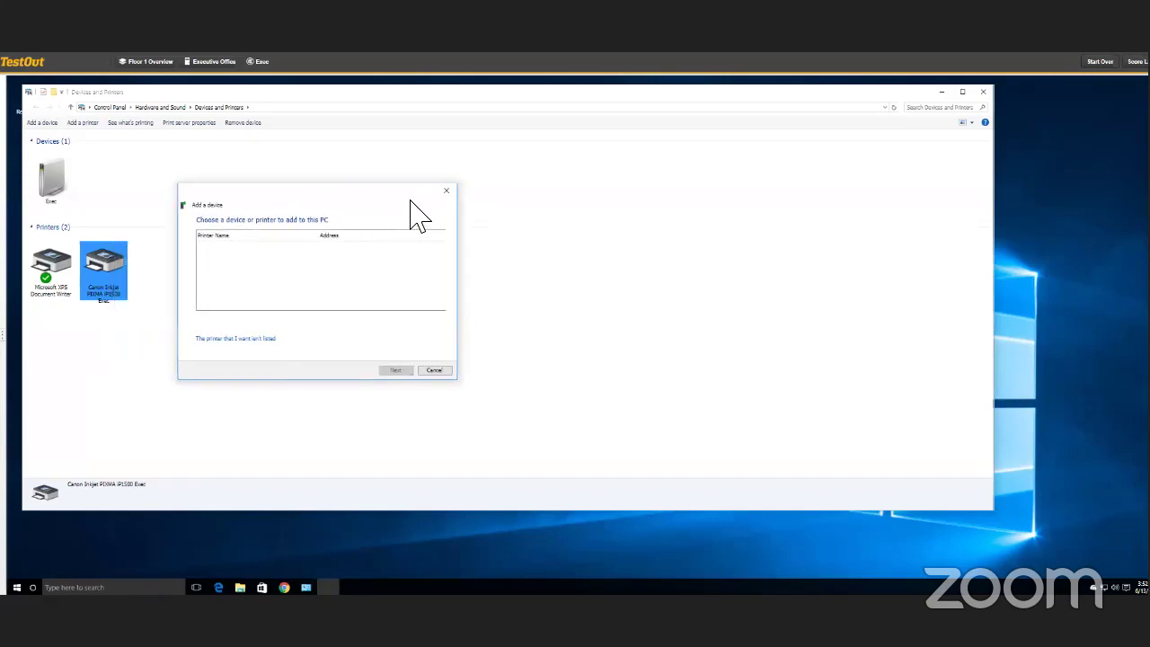
click(445, 191)
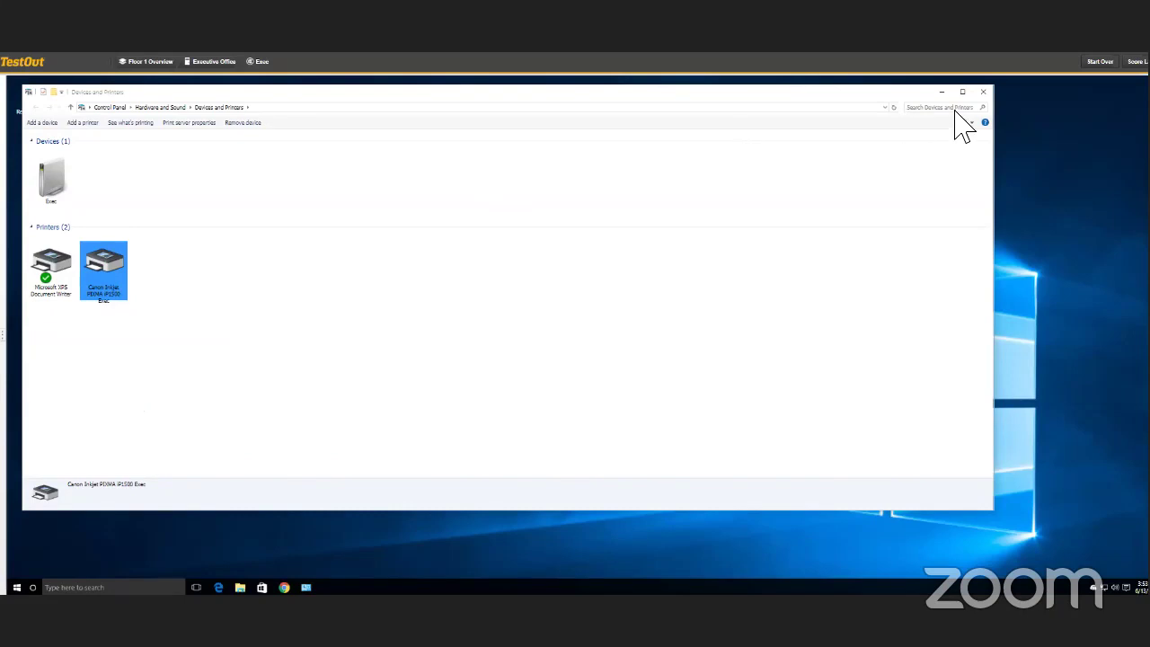
click(981, 93)
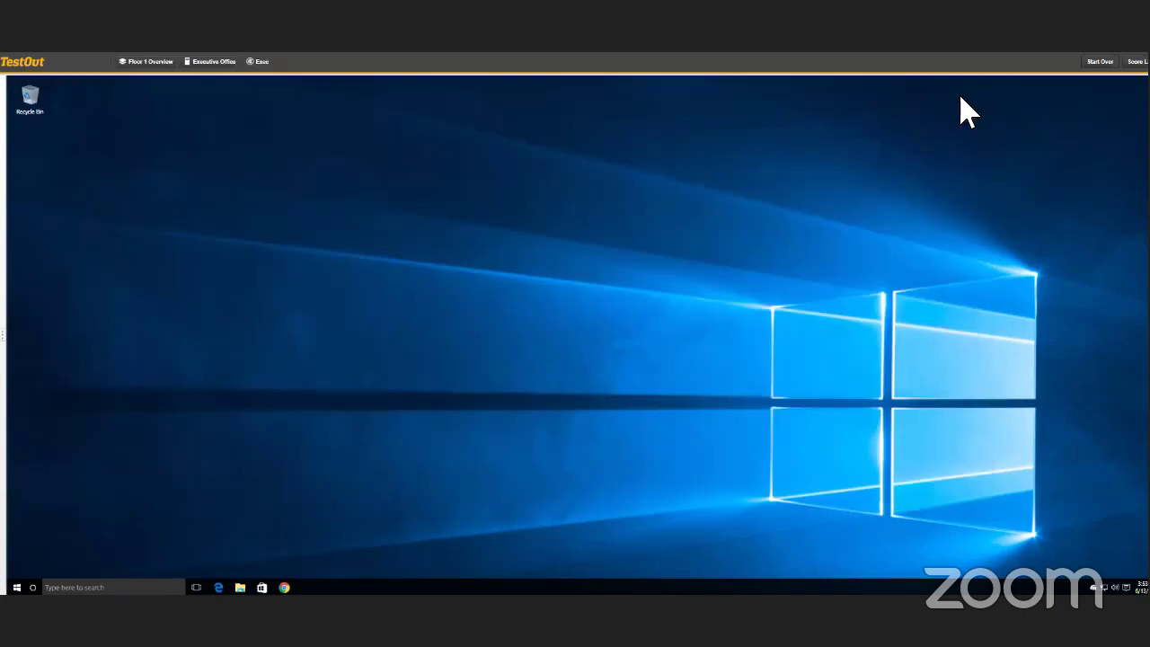
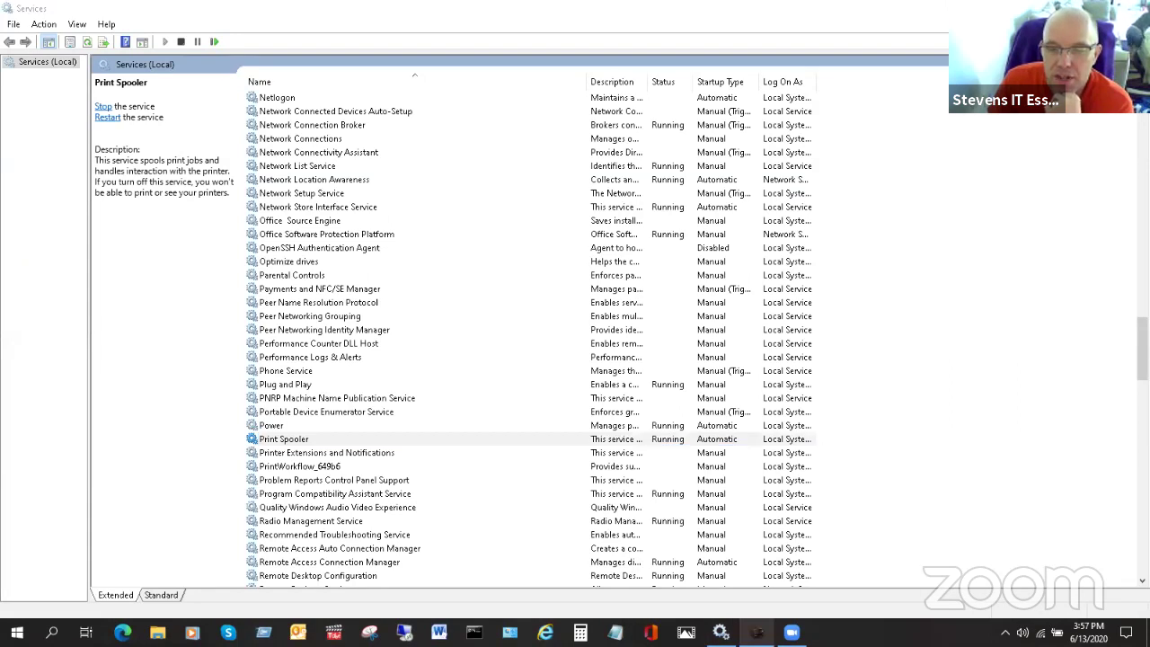
- Open the print queue for the HP Officejet Pro 8600 printer
click(756, 633)
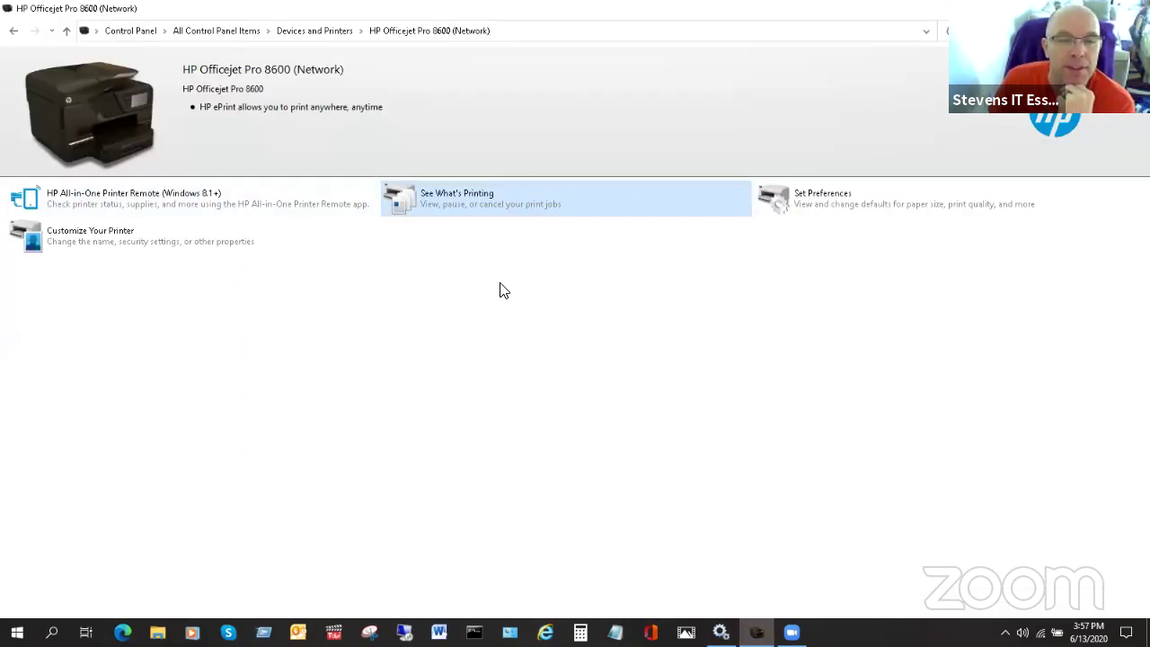
click(473, 206)
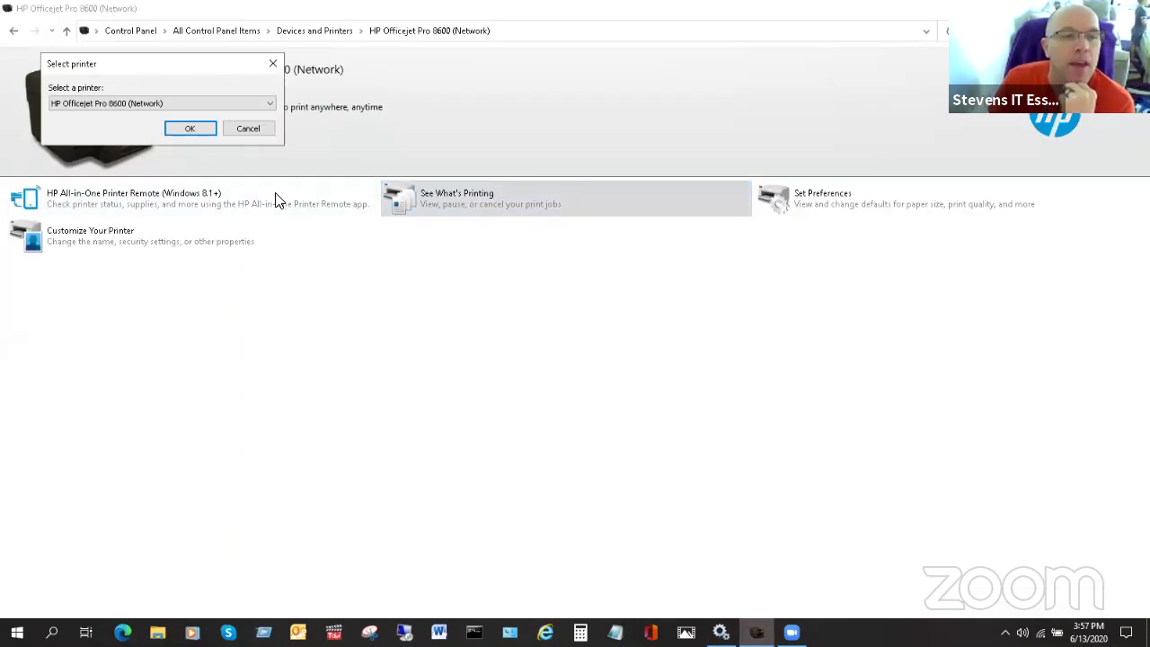
click(242, 130)
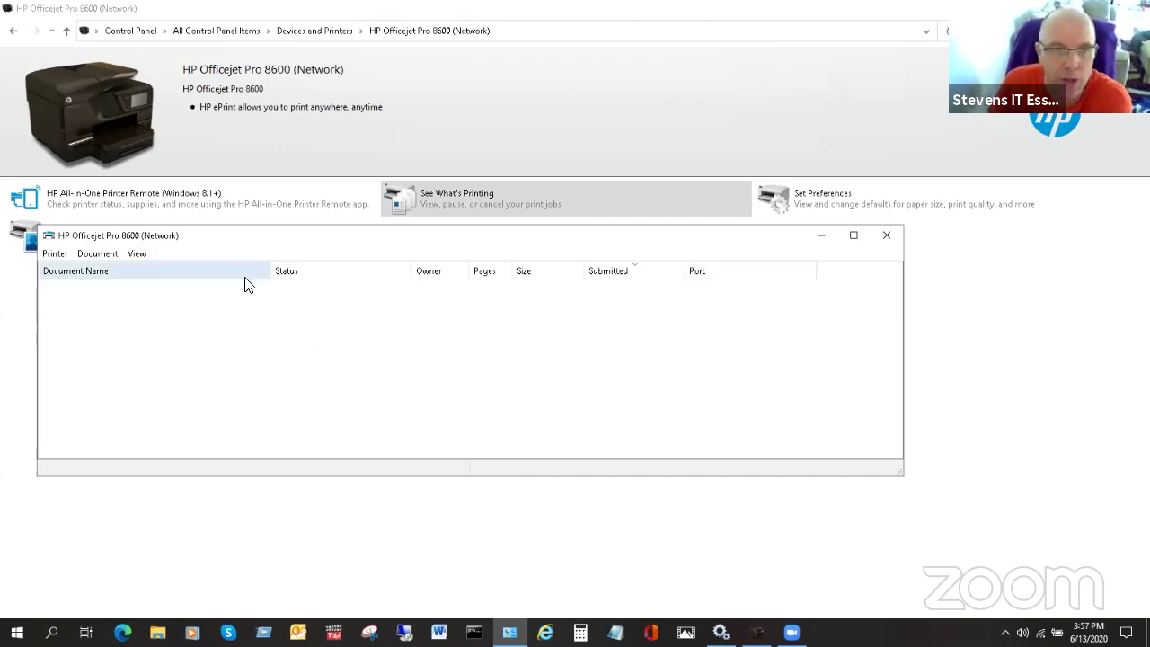
- Check the Document menu, then close the empty print queue window
click(102, 254)
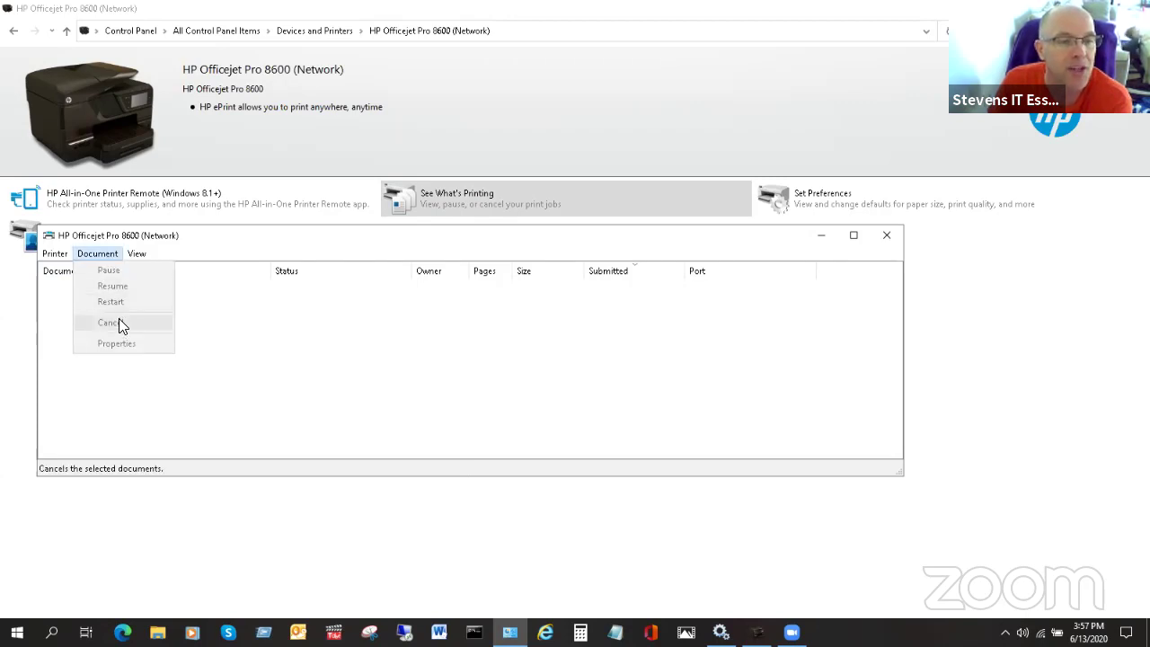
mouse_move(45, 253)
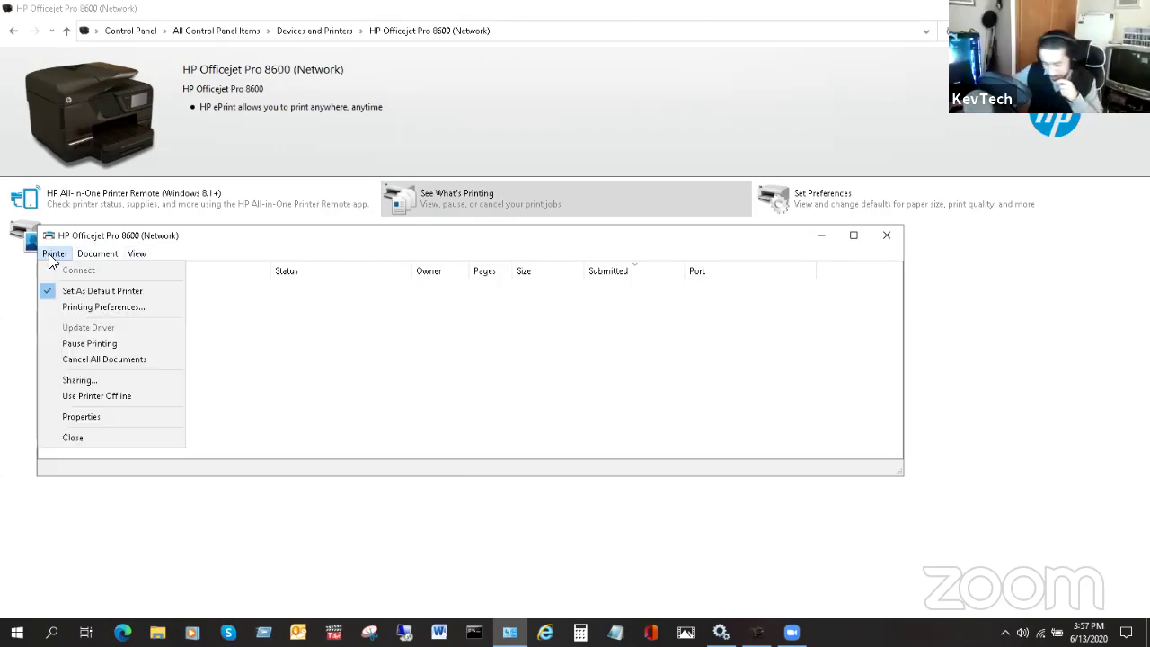
click(279, 337)
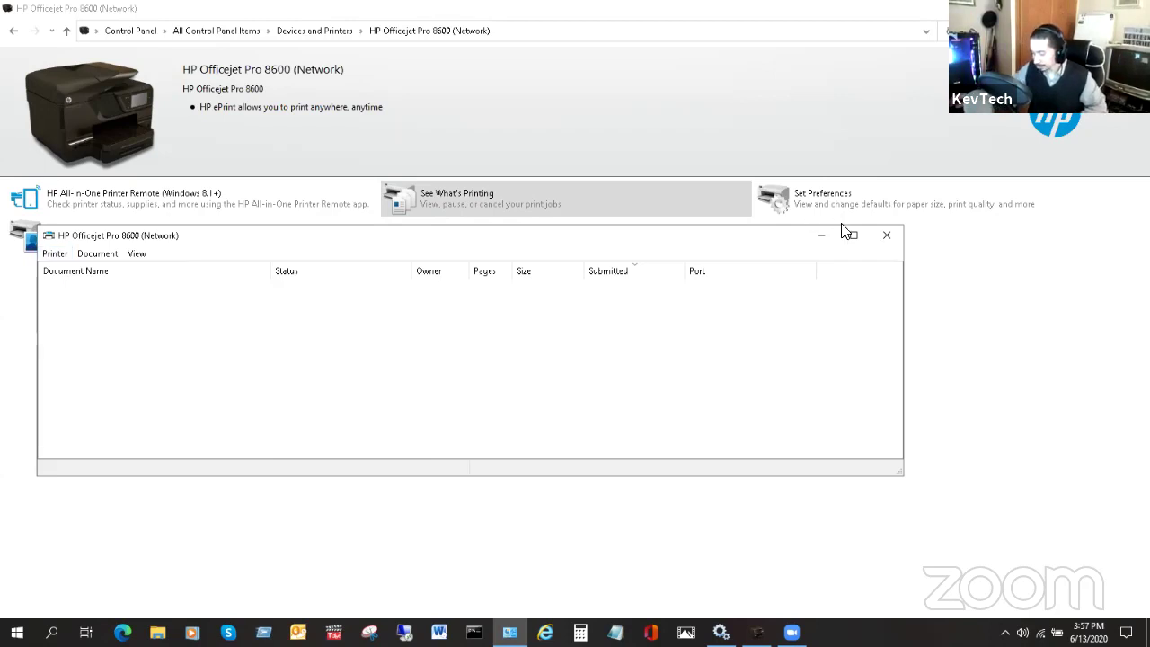
click(886, 235)
- Find Control Panel with a 'con' search, open Devices and Printers, then return to Services
key(alt+Tab)
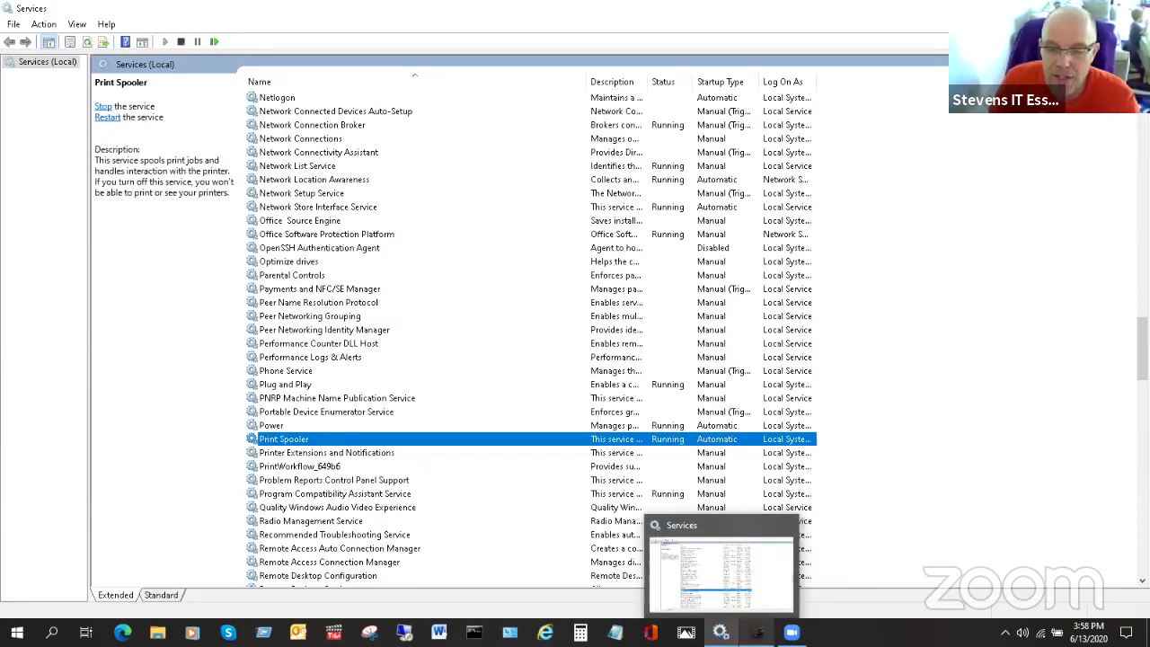
mouse_move(757, 632)
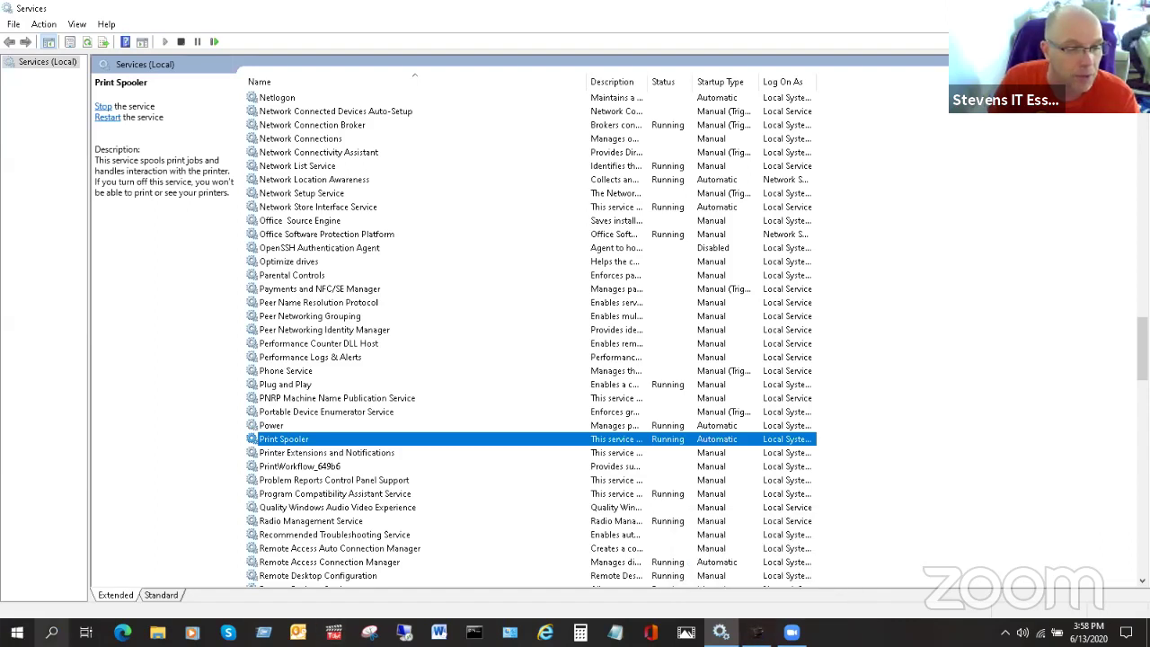
click(52, 632)
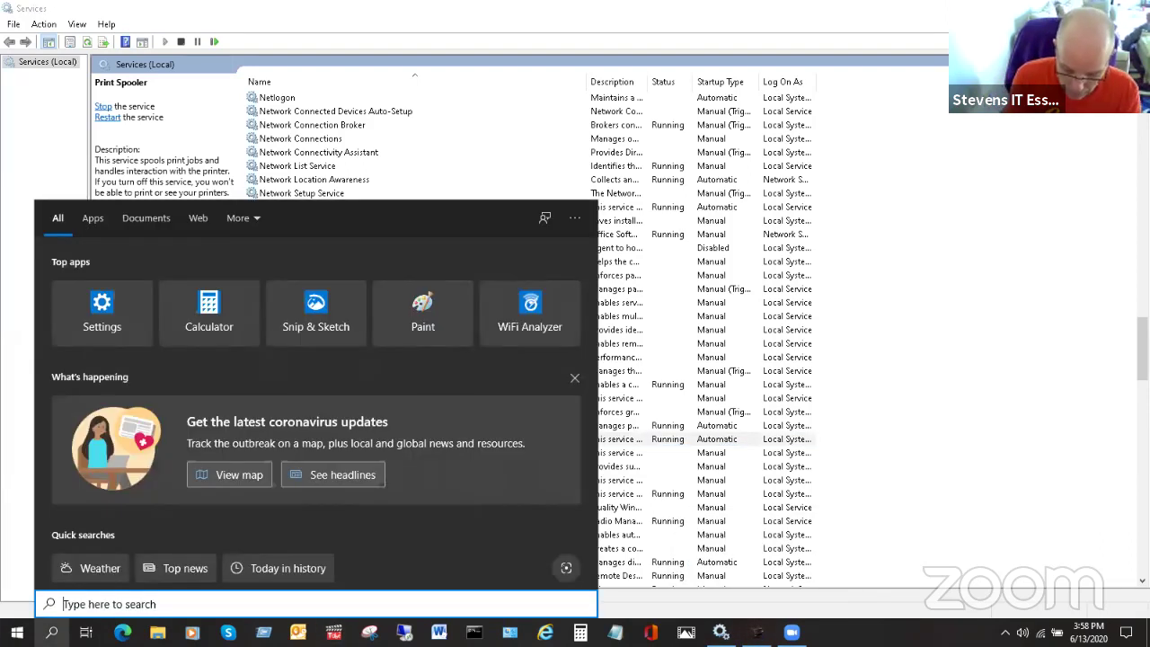
text(con)
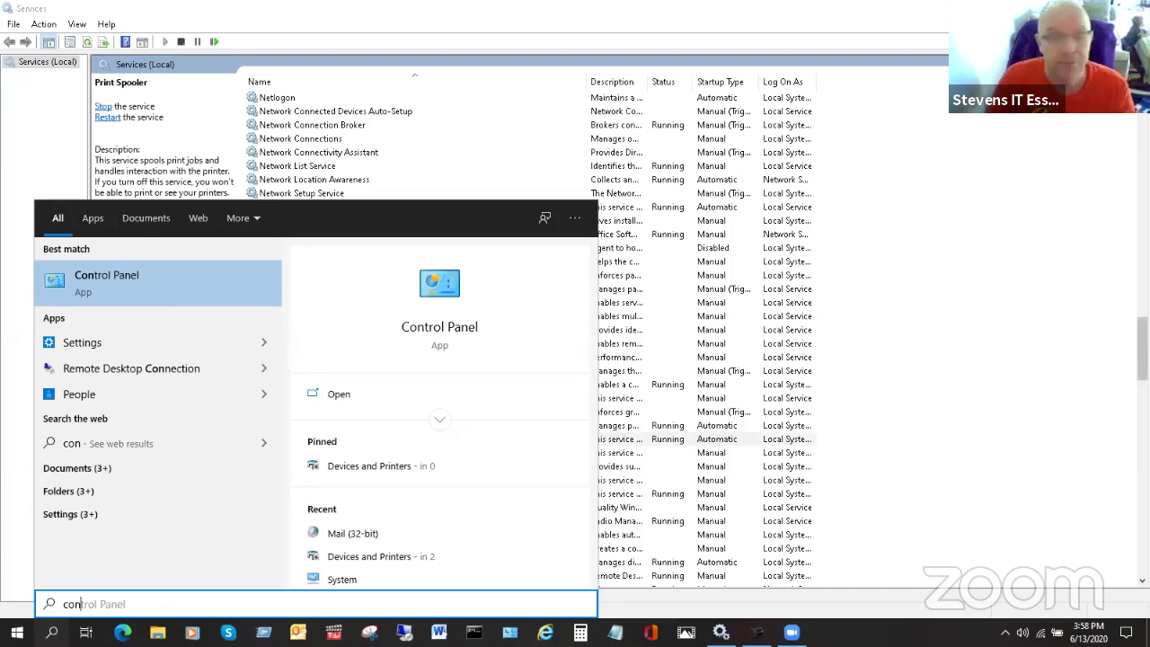
click(441, 341)
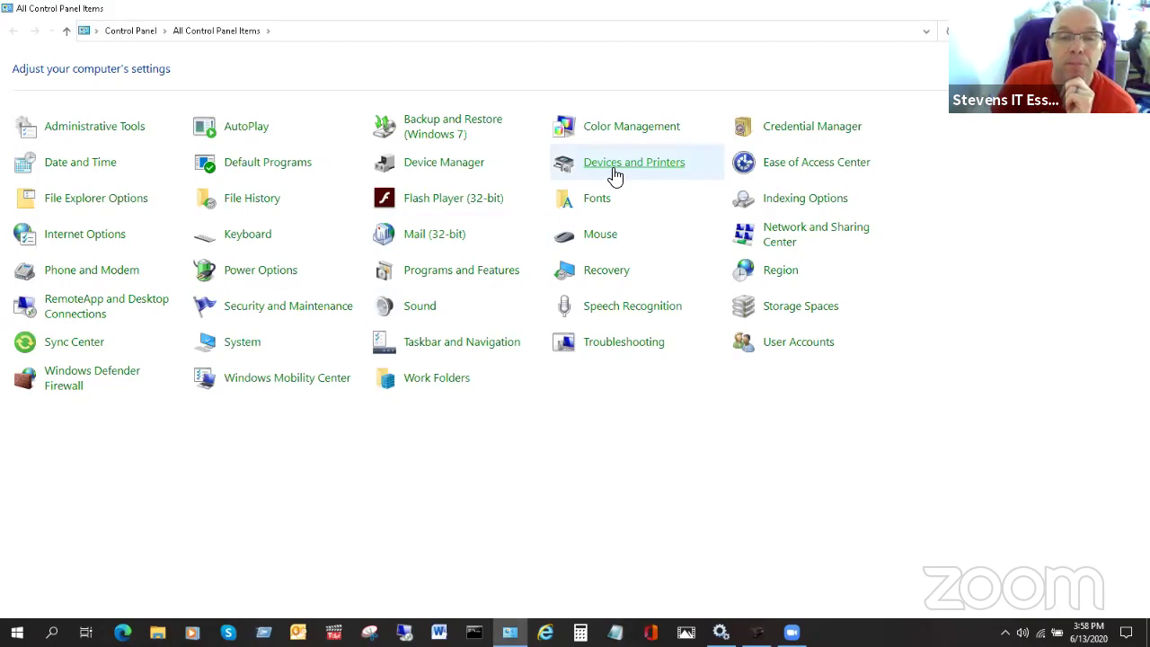
click(611, 175)
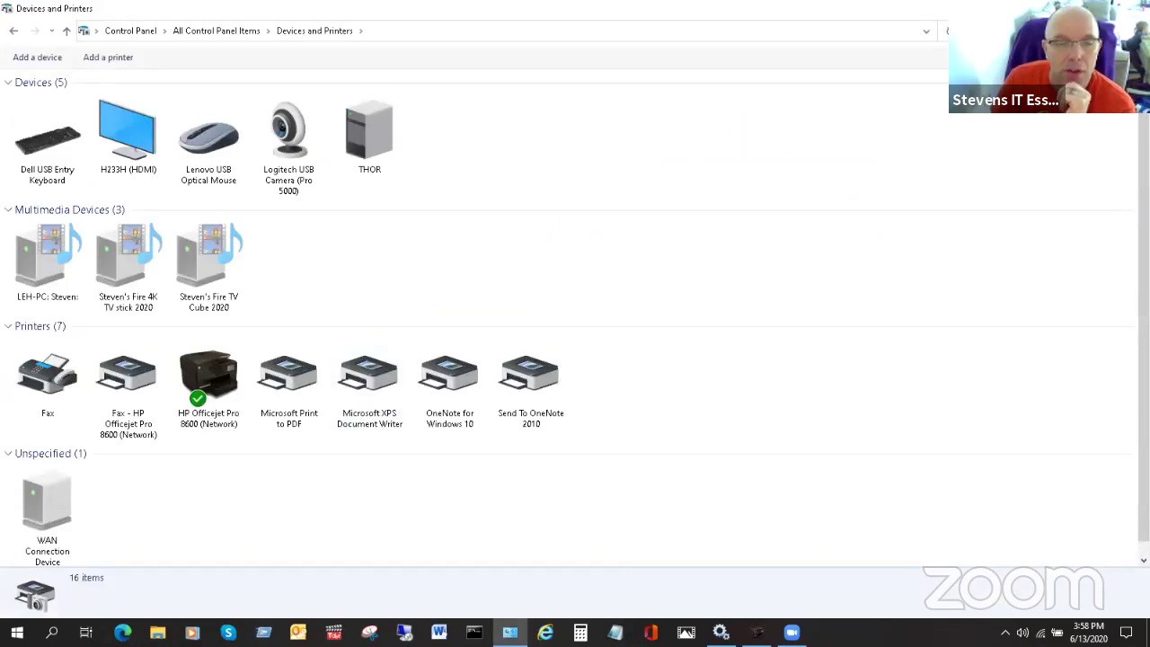
click(720, 631)
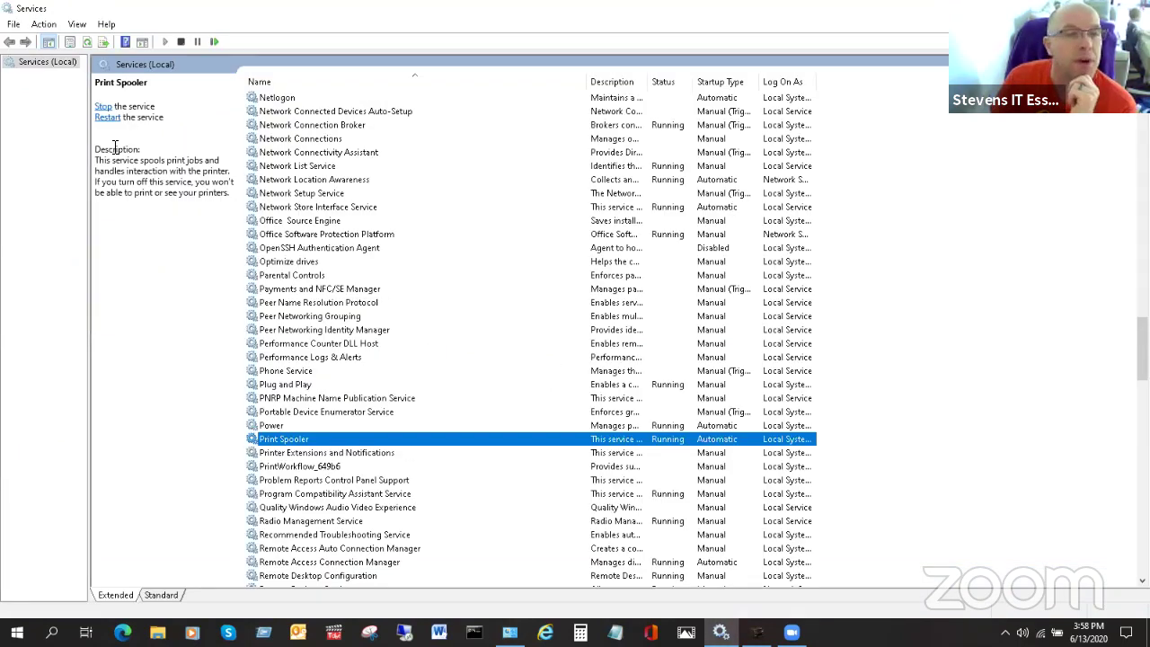
- Stop the Print Spooler service and open the HP Officejet Pro 8600 device page
click(102, 106)
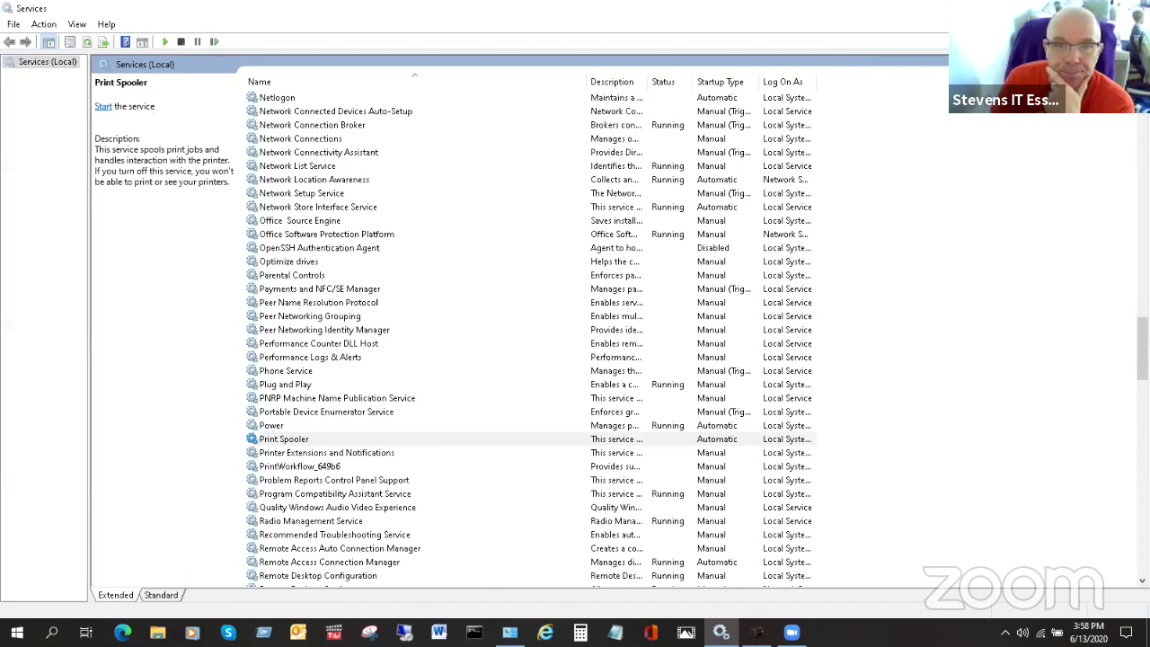
key(alt+Tab)
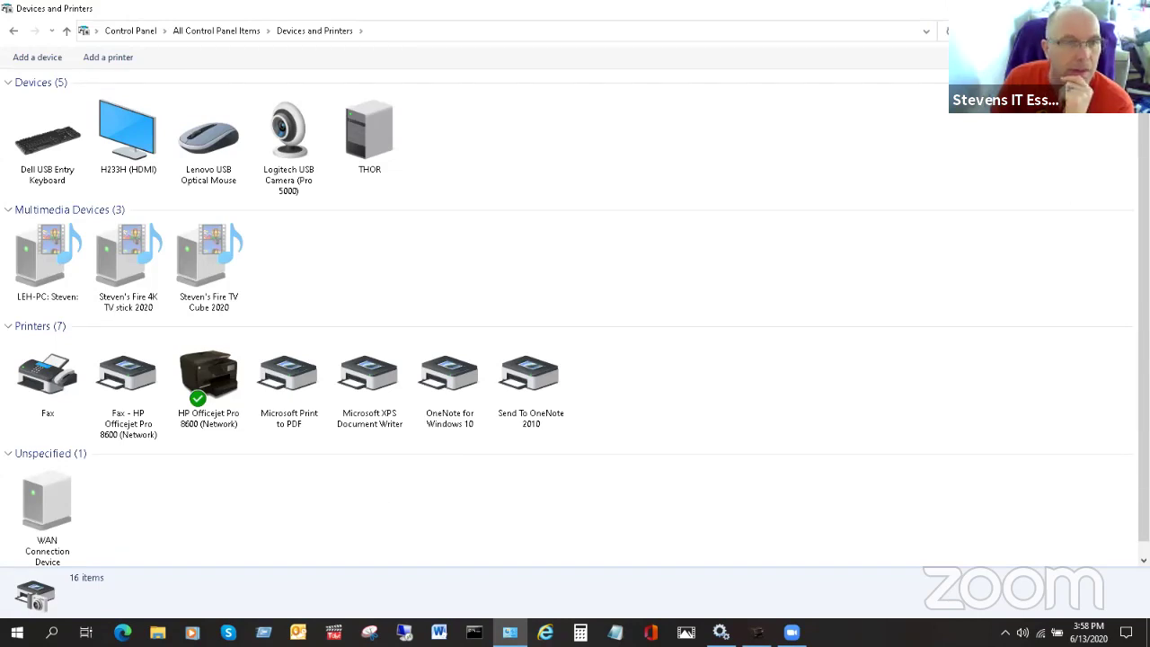
double_click(208, 386)
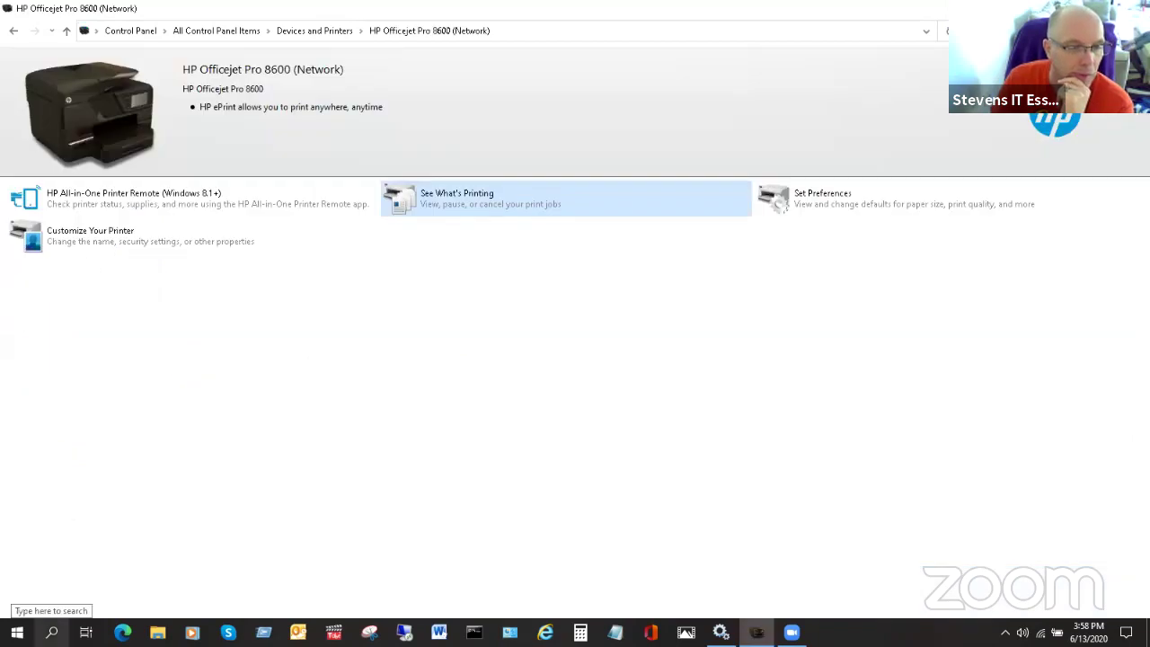
- Reach Control Panel > Devices and Printers via a 'contr' search, then return to Services
click(51, 632)
text(con)
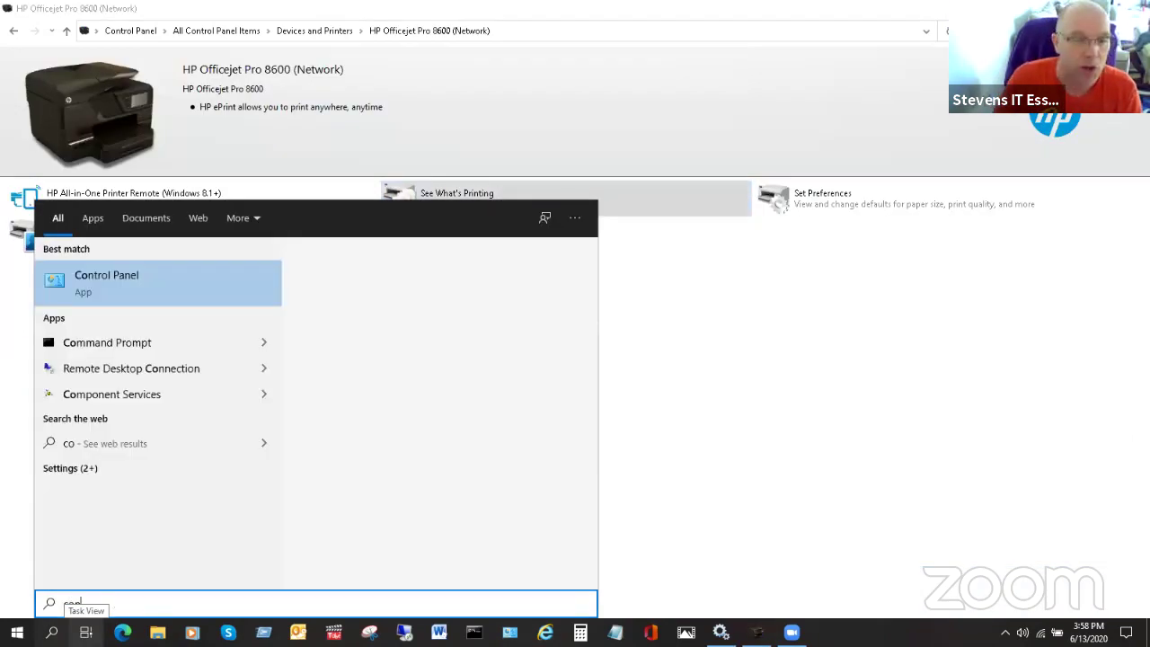
click(721, 631)
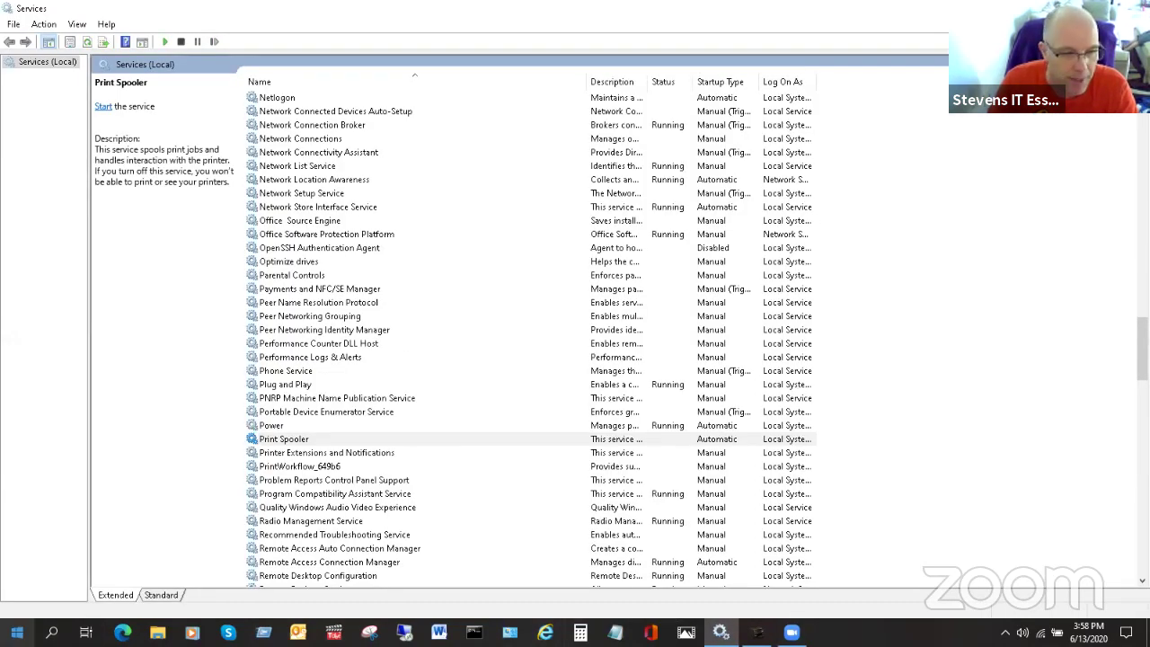
click(52, 631)
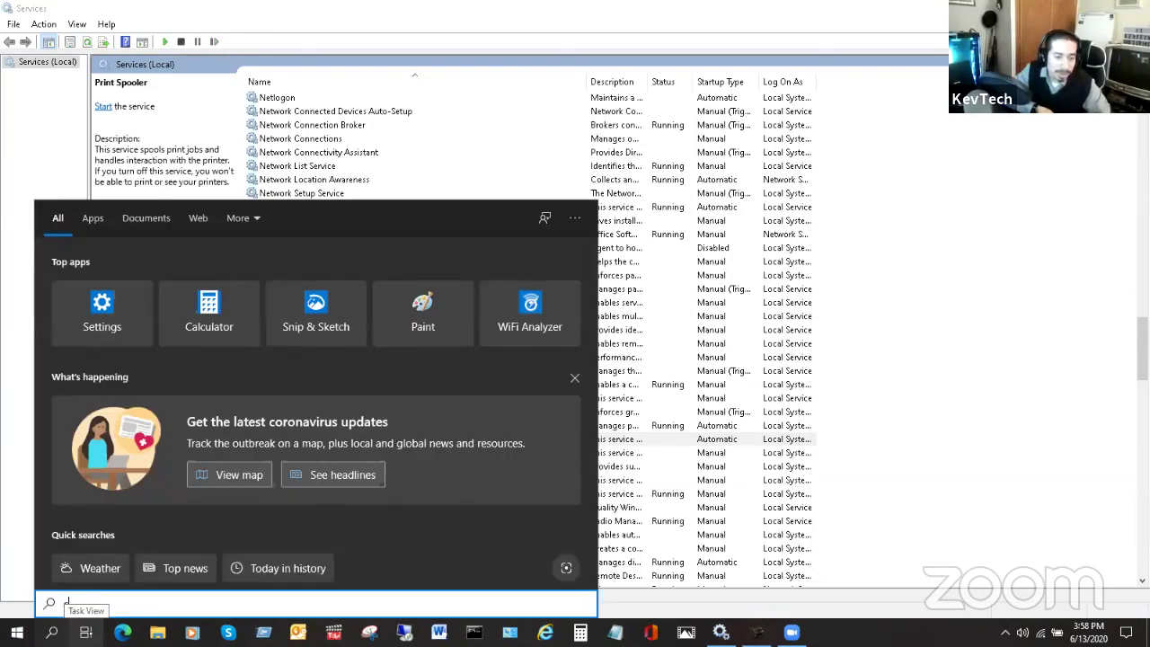
text(contr)
key(Escape)
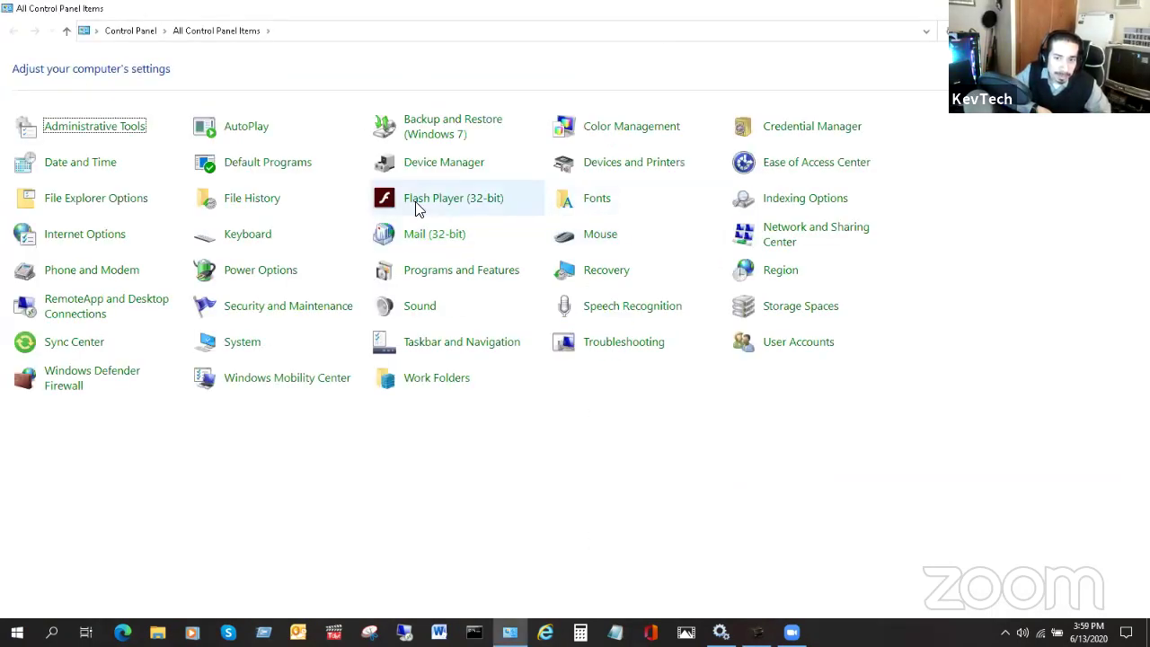
click(647, 170)
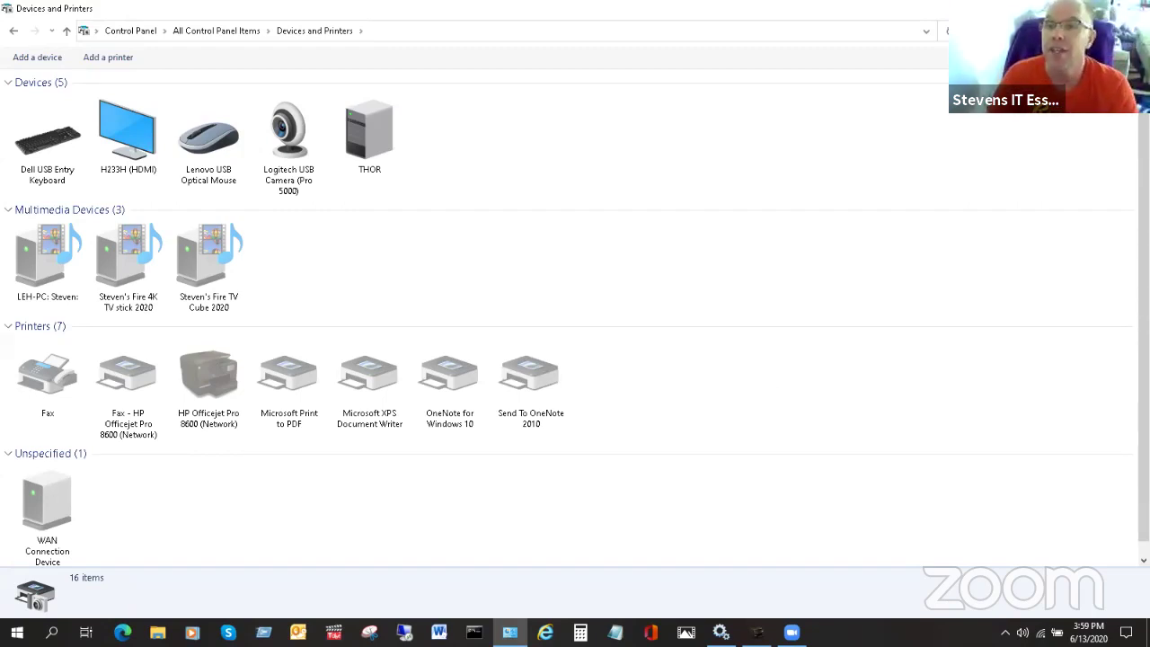
key(alt+Tab)
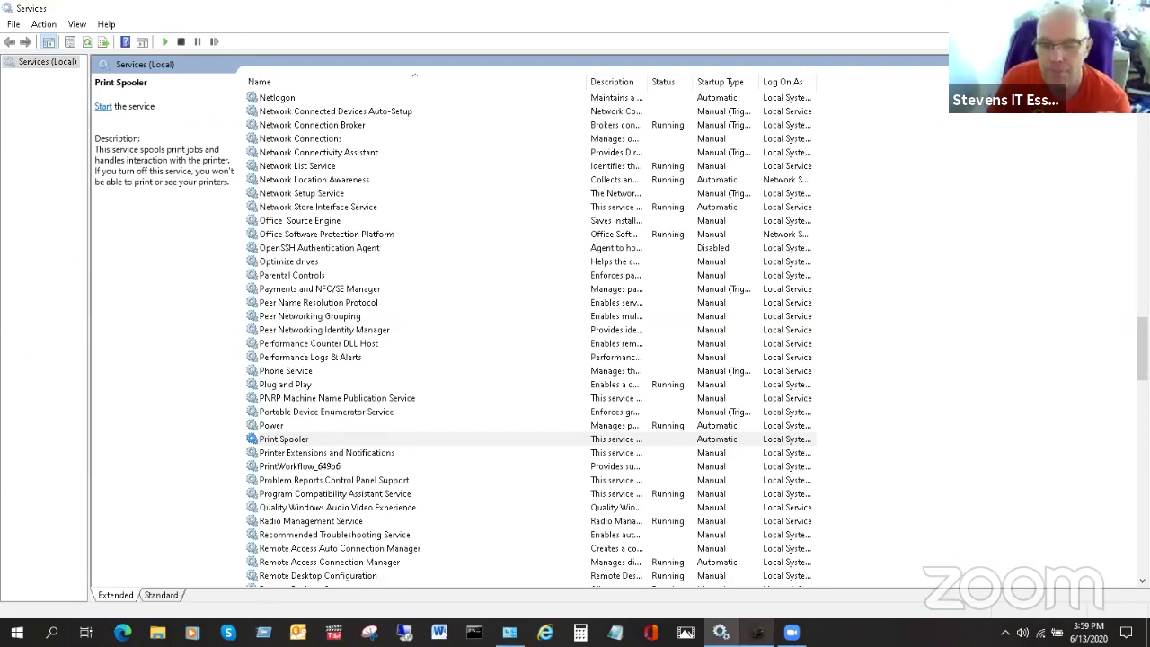
- Try to view the HP Officejet's print jobs, dismissing the spooler-not-running error twice
click(757, 632)
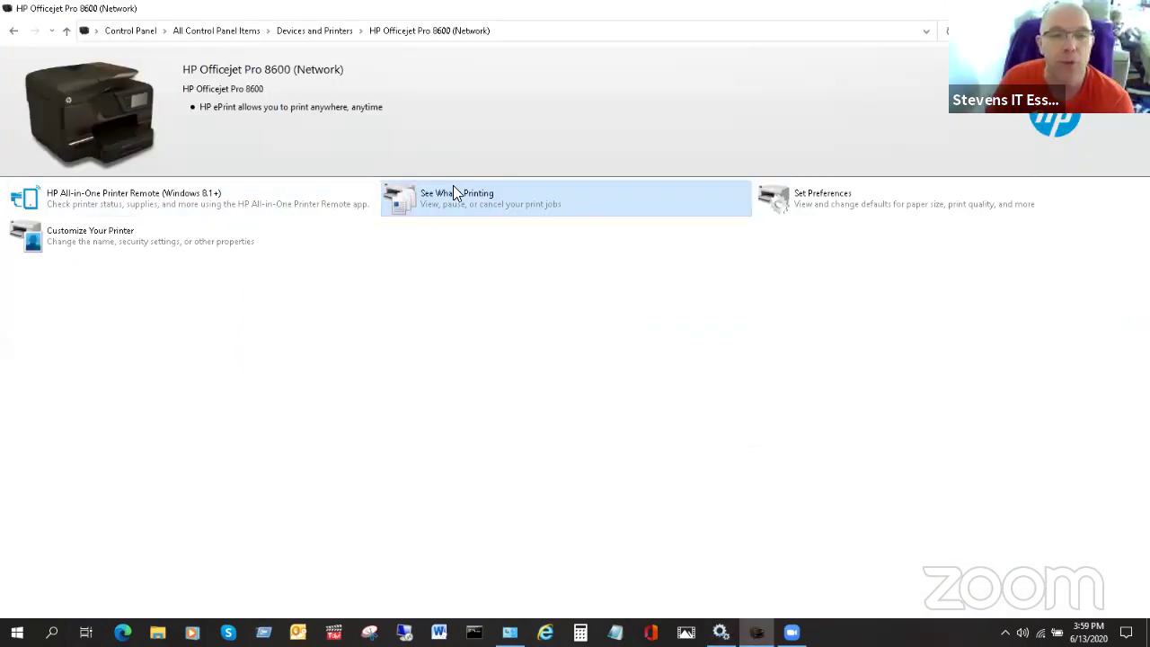
click(452, 193)
click(229, 168)
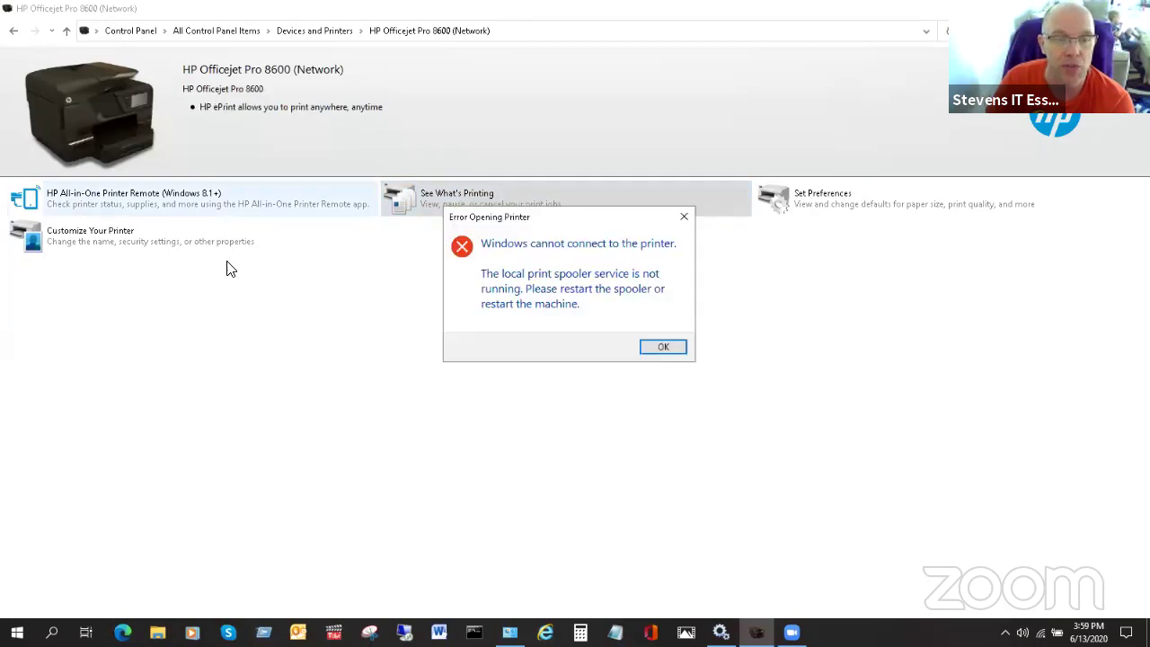
click(653, 348)
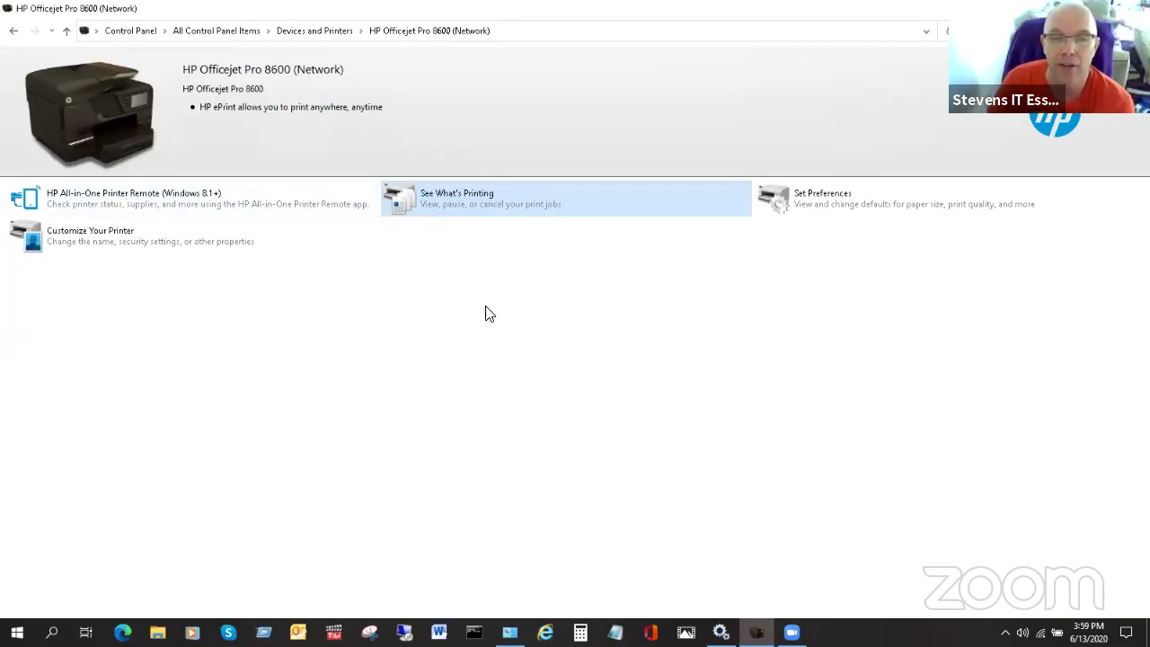
click(469, 211)
click(317, 221)
click(297, 229)
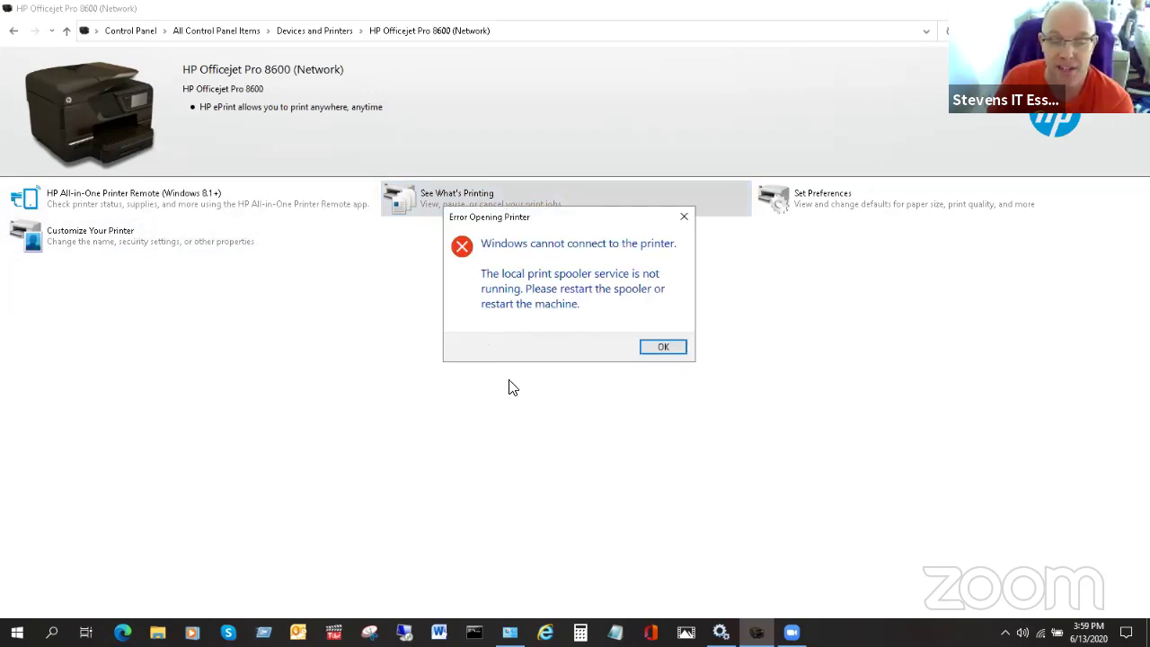
click(662, 348)
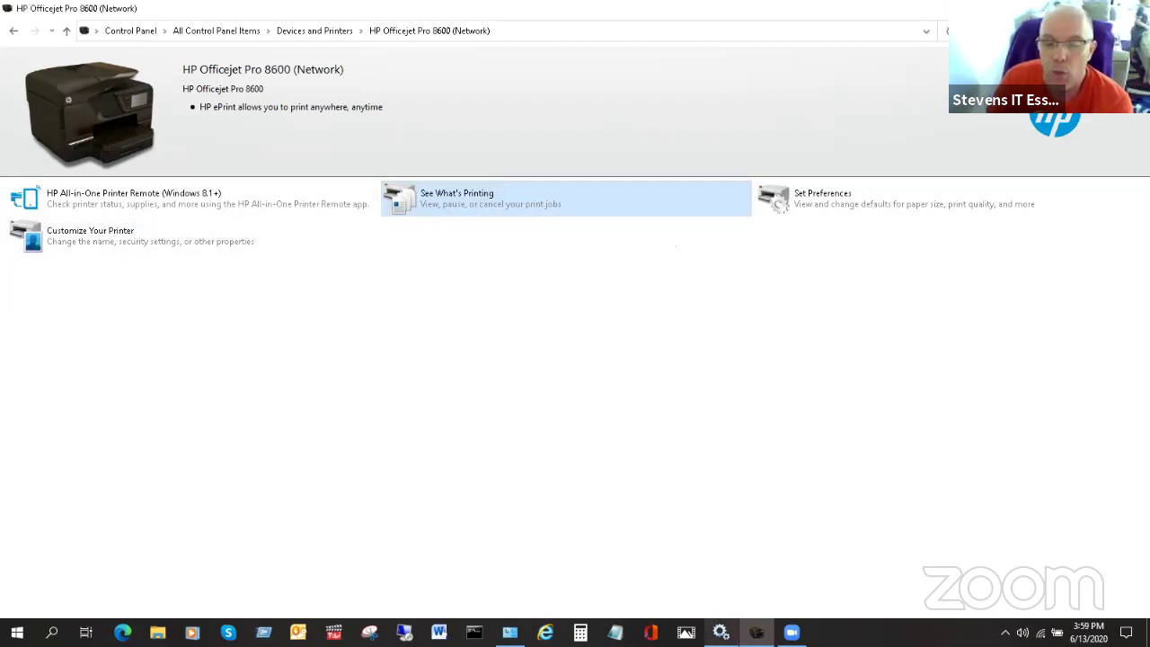
- Start the Print Spooler service in Services and reopen the printer's print queue
click(720, 632)
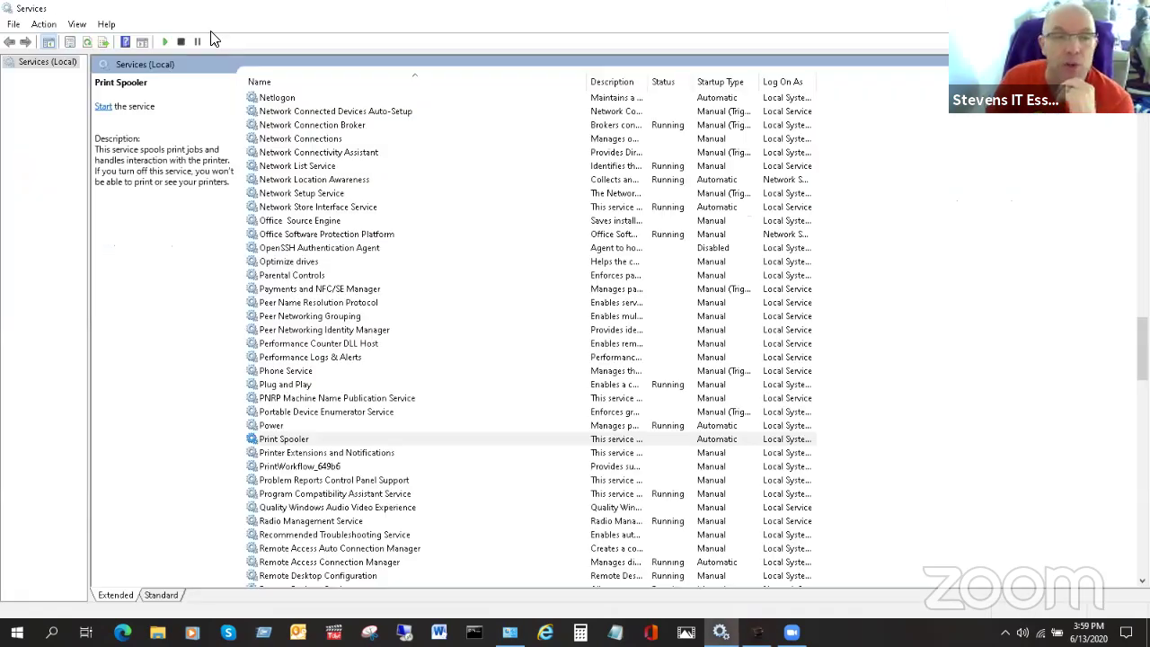
click(103, 107)
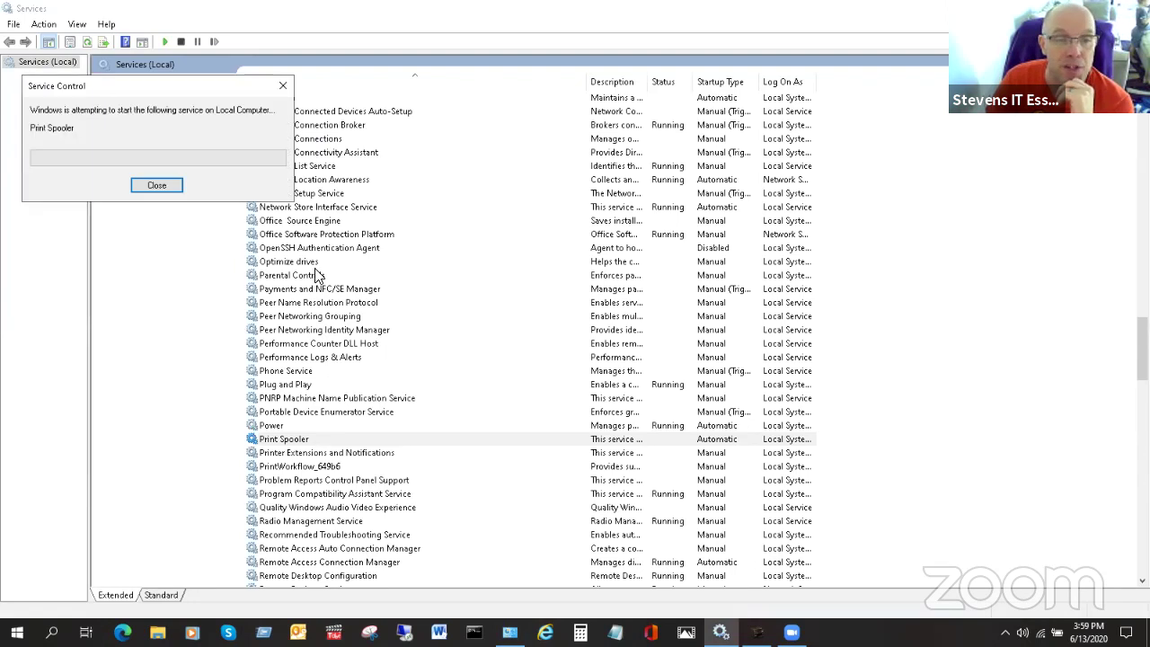
click(756, 631)
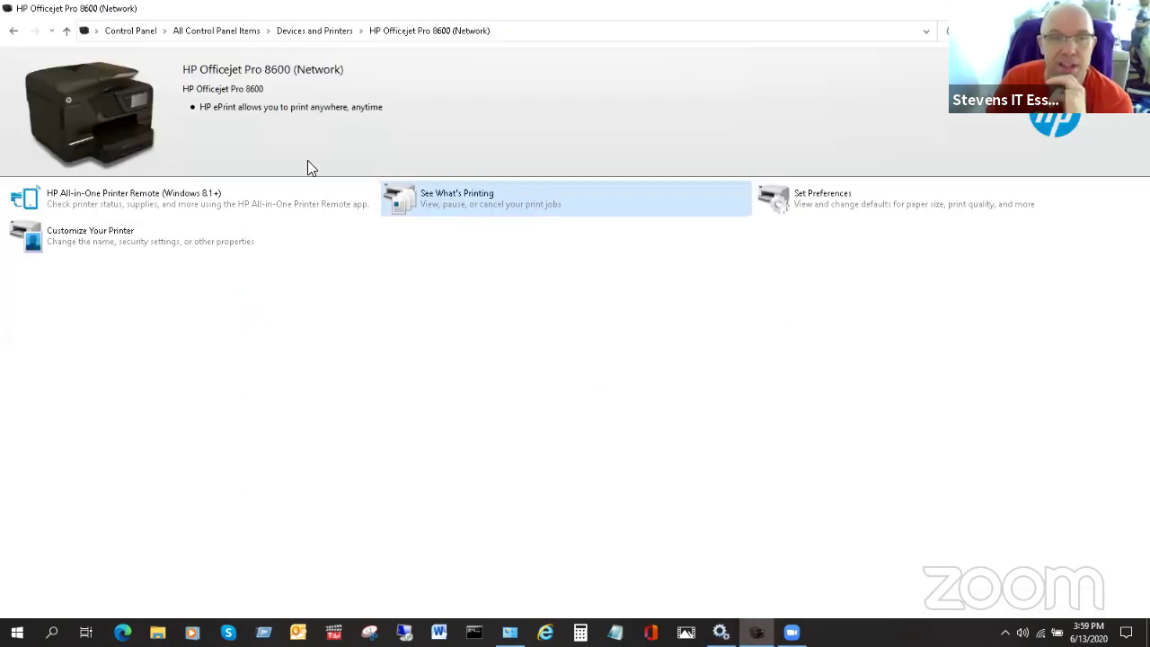
click(476, 205)
- Confirm HP Officejet Pro 8600 to show its empty queue, then return to Services
click(321, 259)
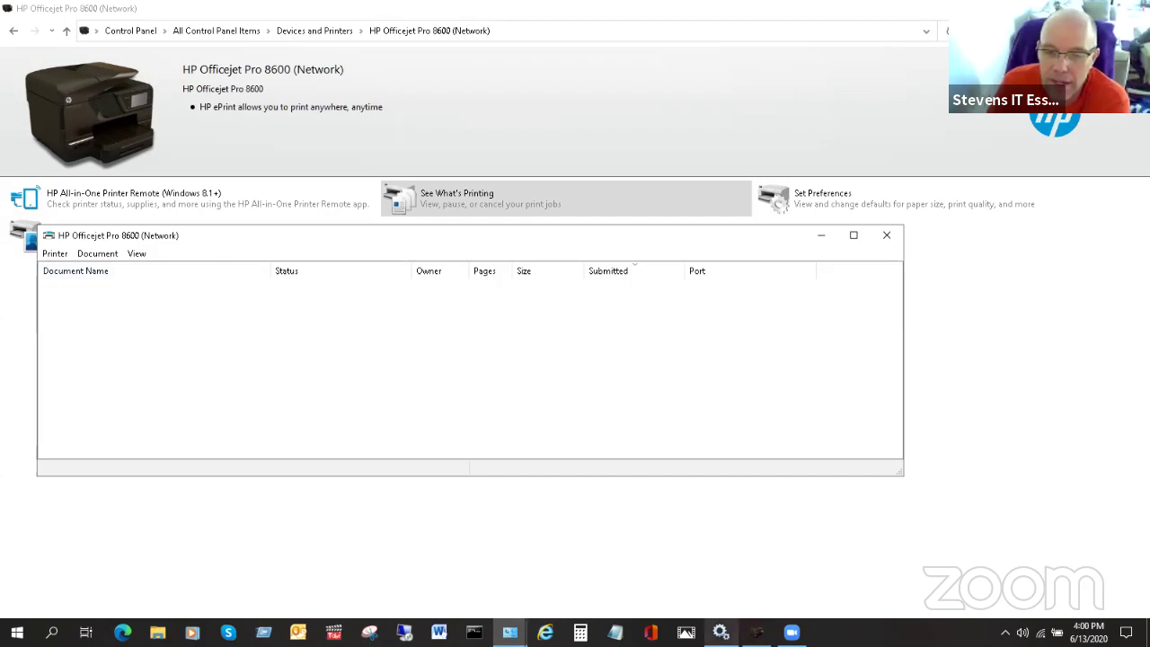
click(721, 631)
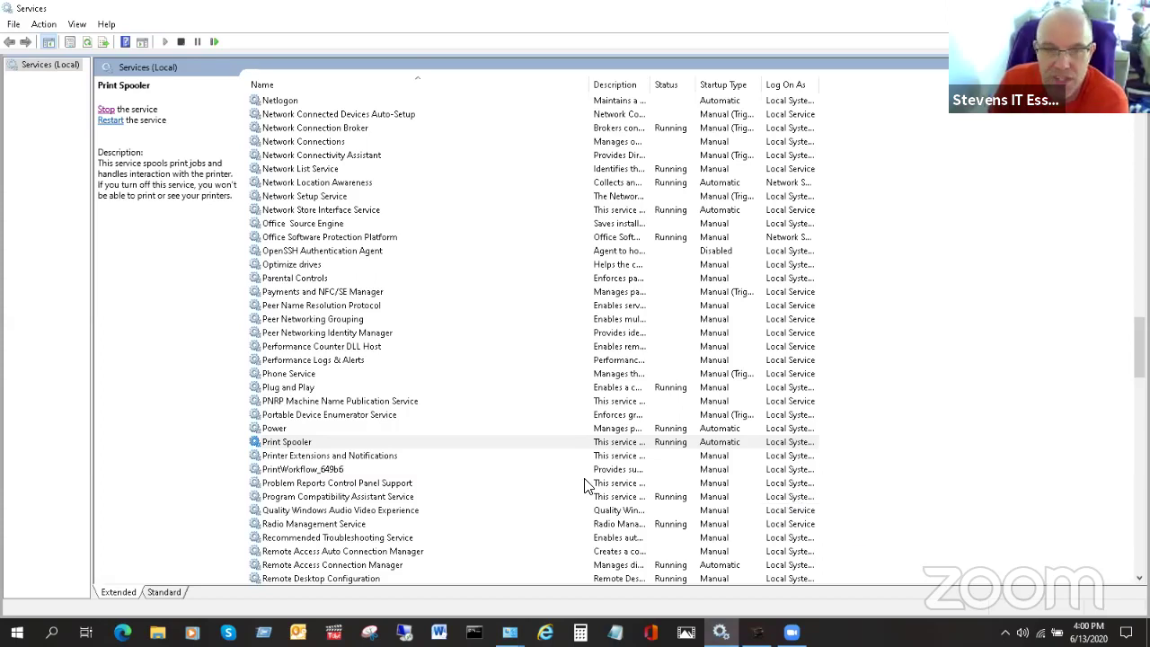
- Switch to the HP Officejet Pro 8600 Control Panel page and close it
key(alt+Tab)
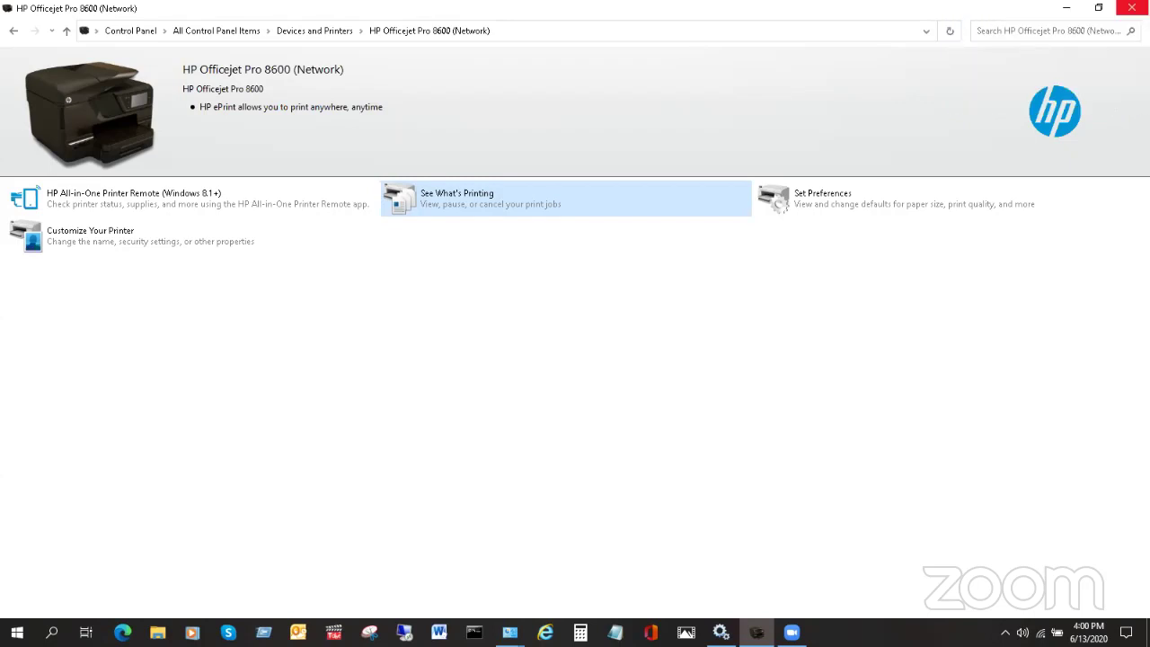
click(1130, 7)
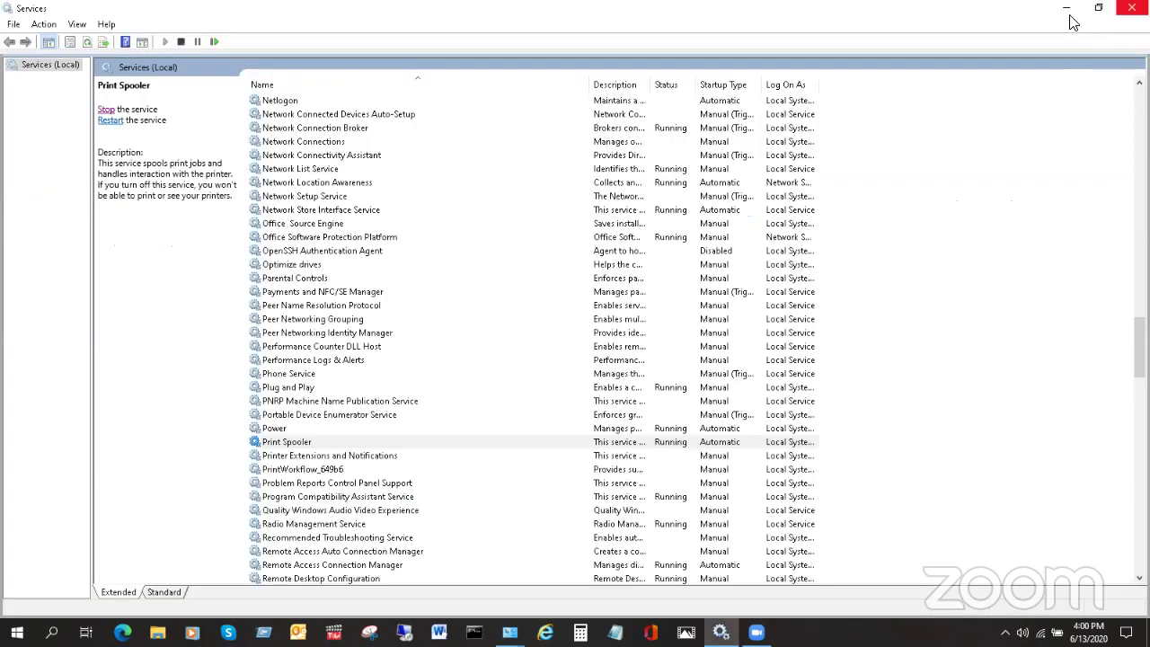
- Open Print Spooler properties, move the dialog aside, and view its Log On settings
double_click(336, 442)
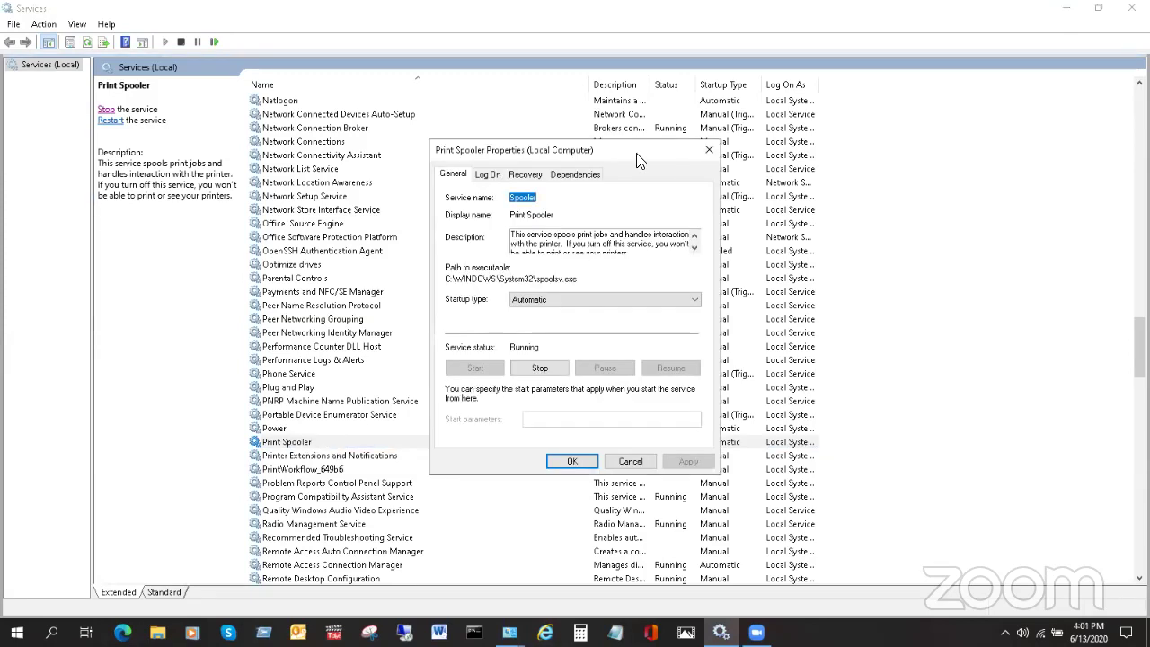
drag(633, 157, 674, 111)
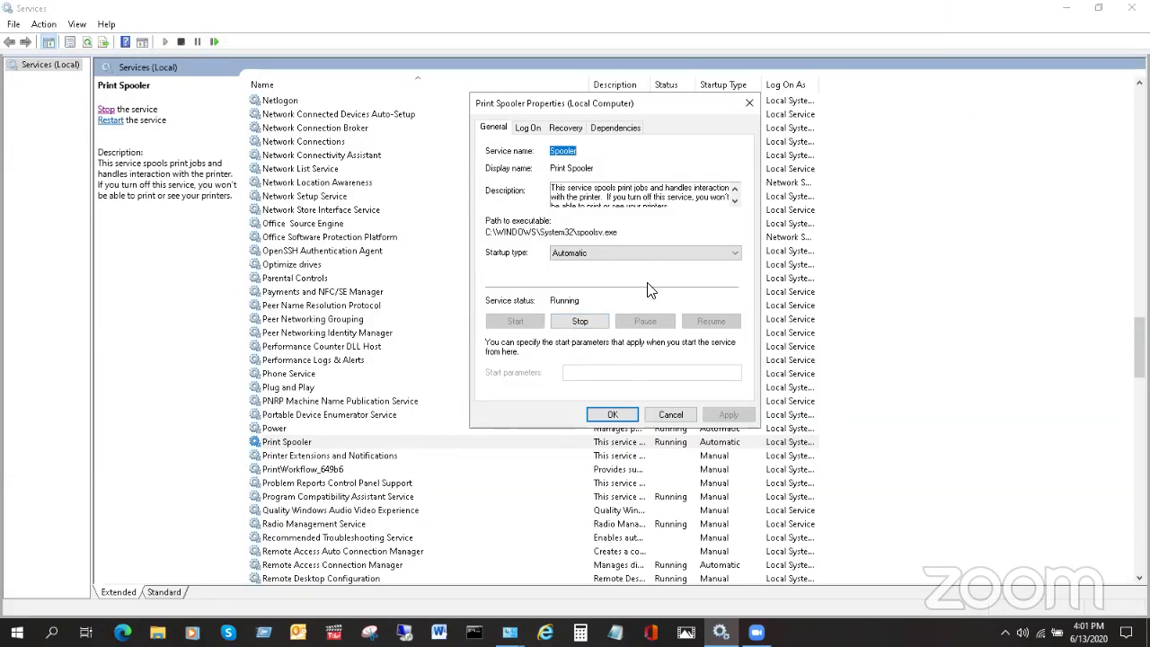
click(734, 201)
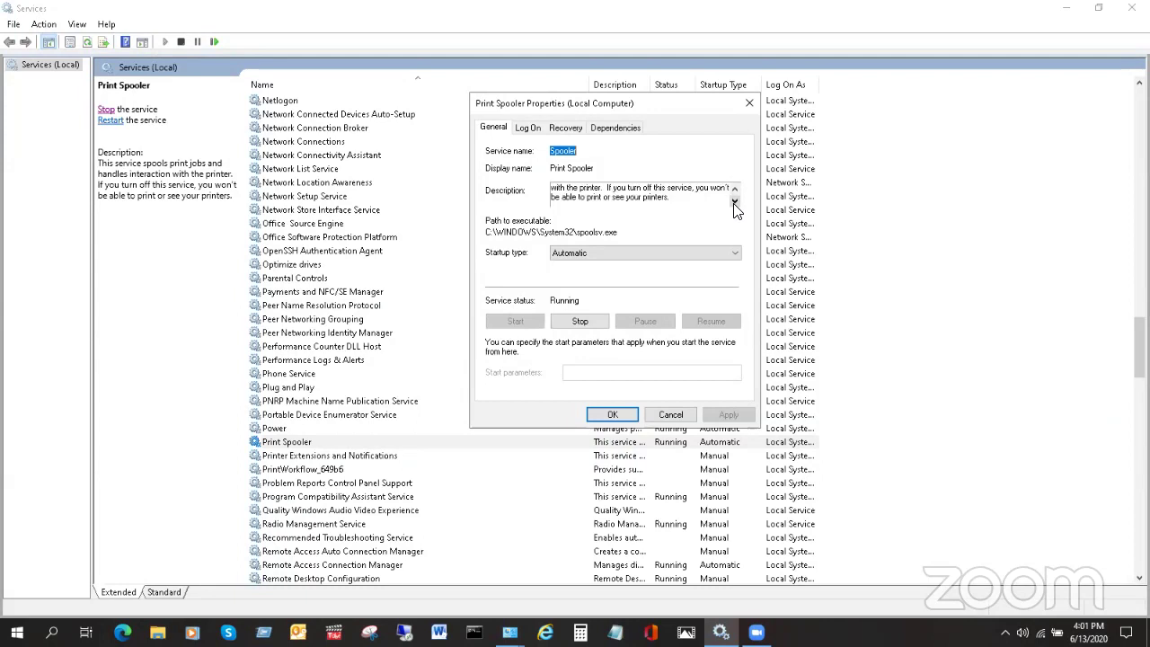
click(734, 187)
- Check Print Spooler's Recovery tab, then expand HTTP Service and RPC under Dependencies, noting Fax
click(537, 129)
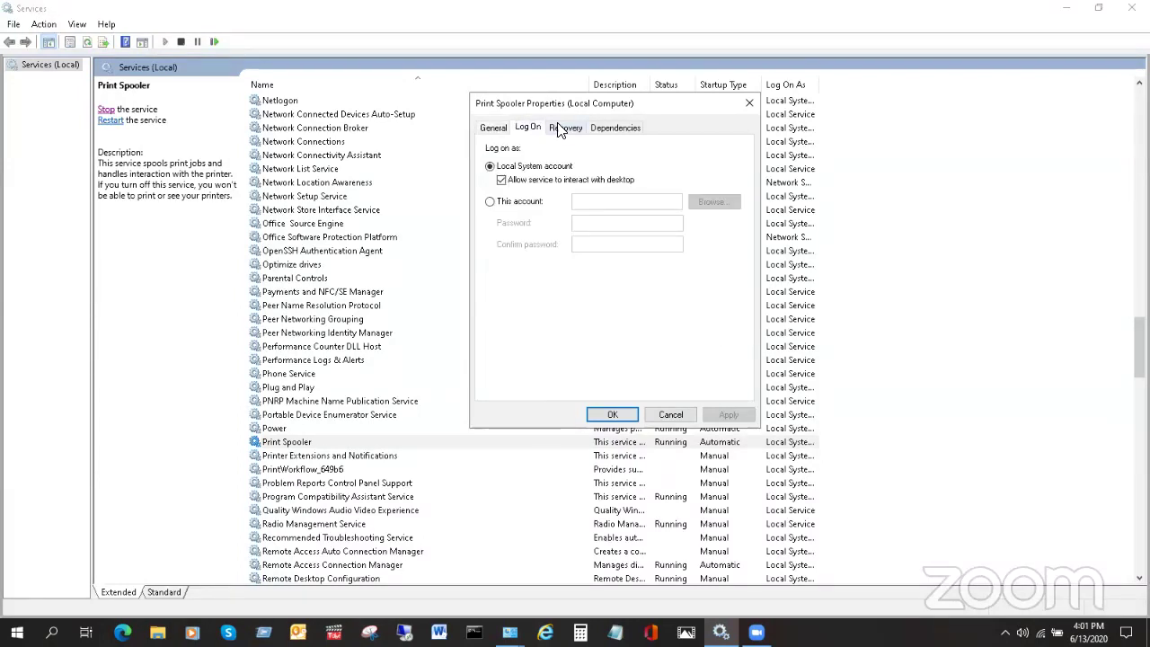
click(561, 130)
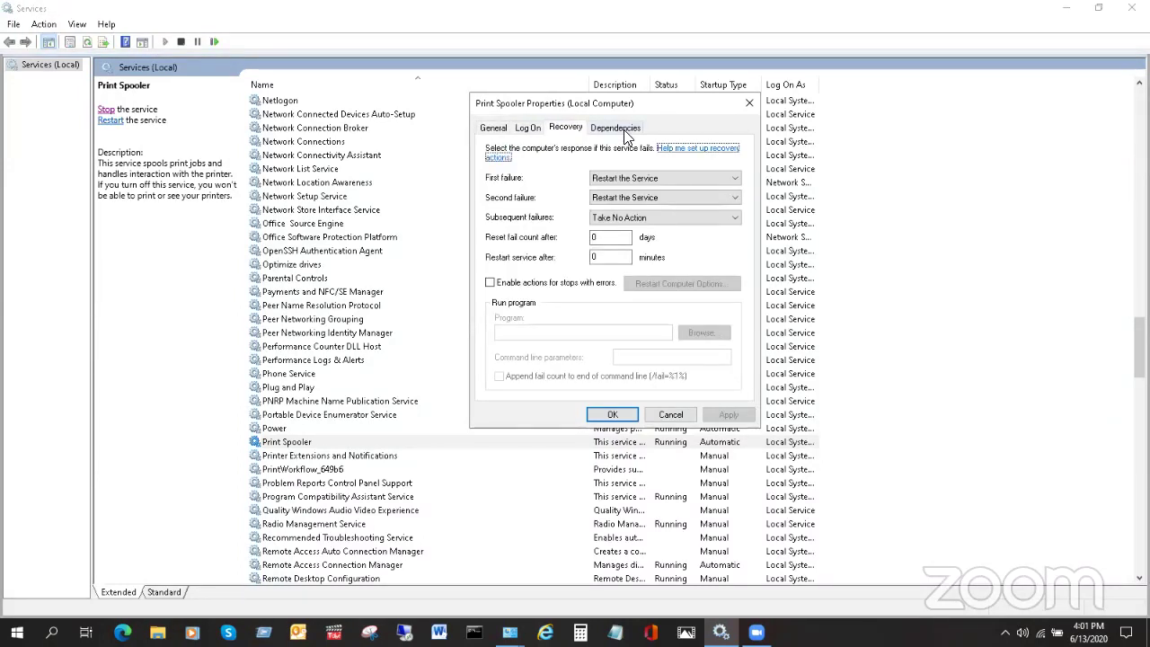
click(626, 134)
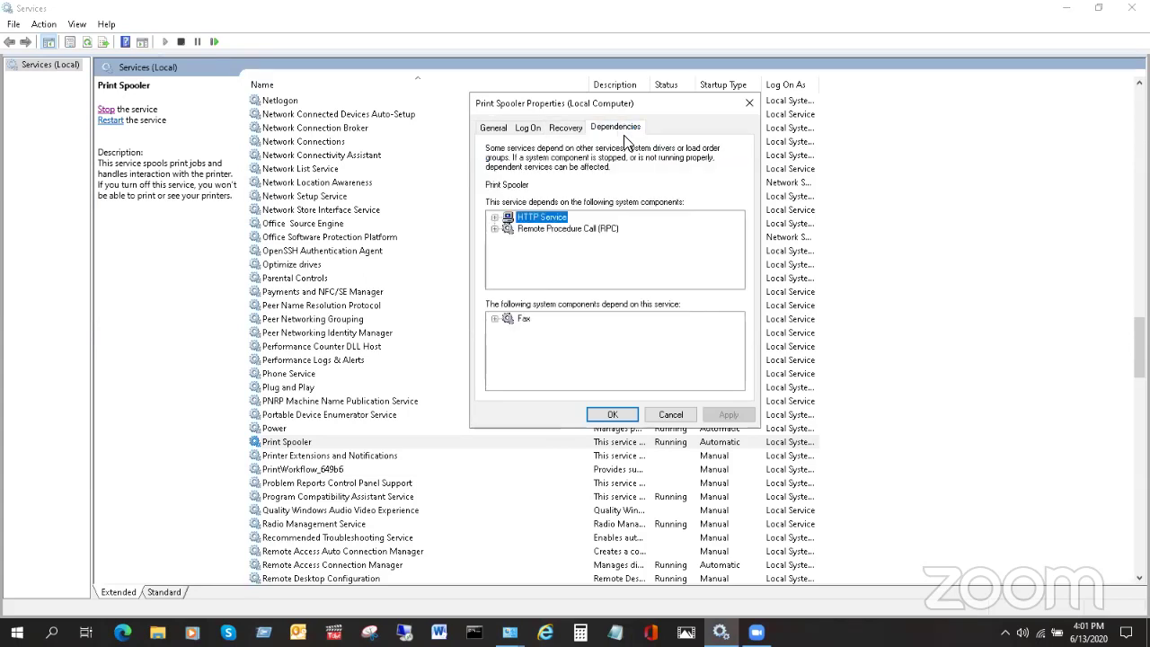
click(495, 217)
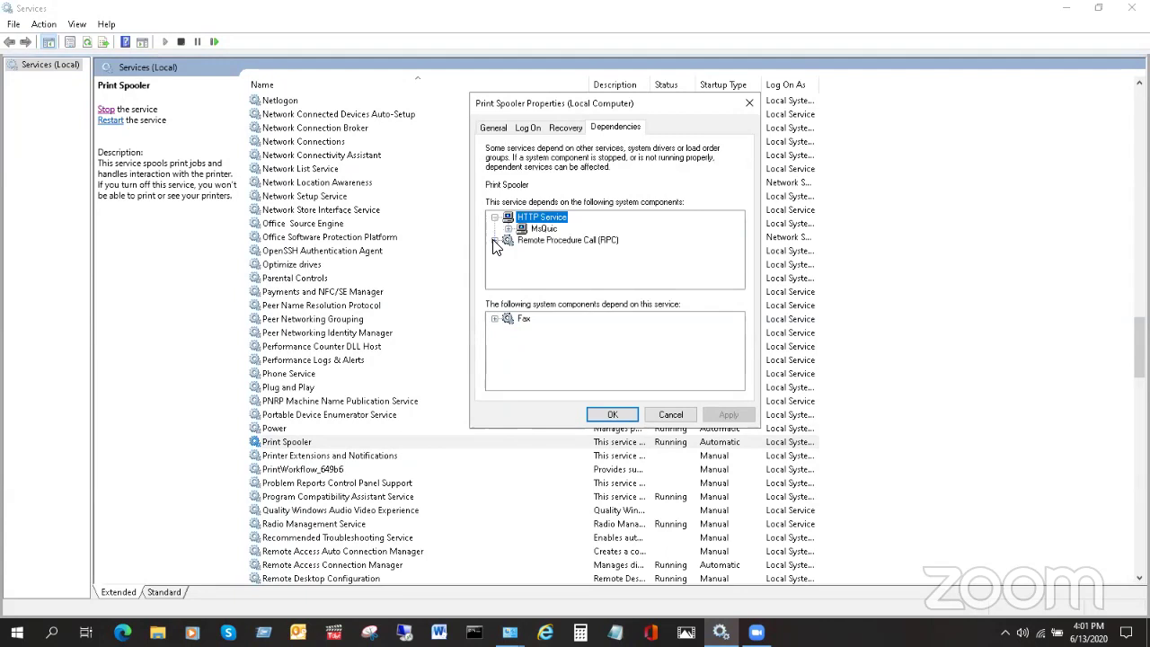
click(495, 239)
click(496, 319)
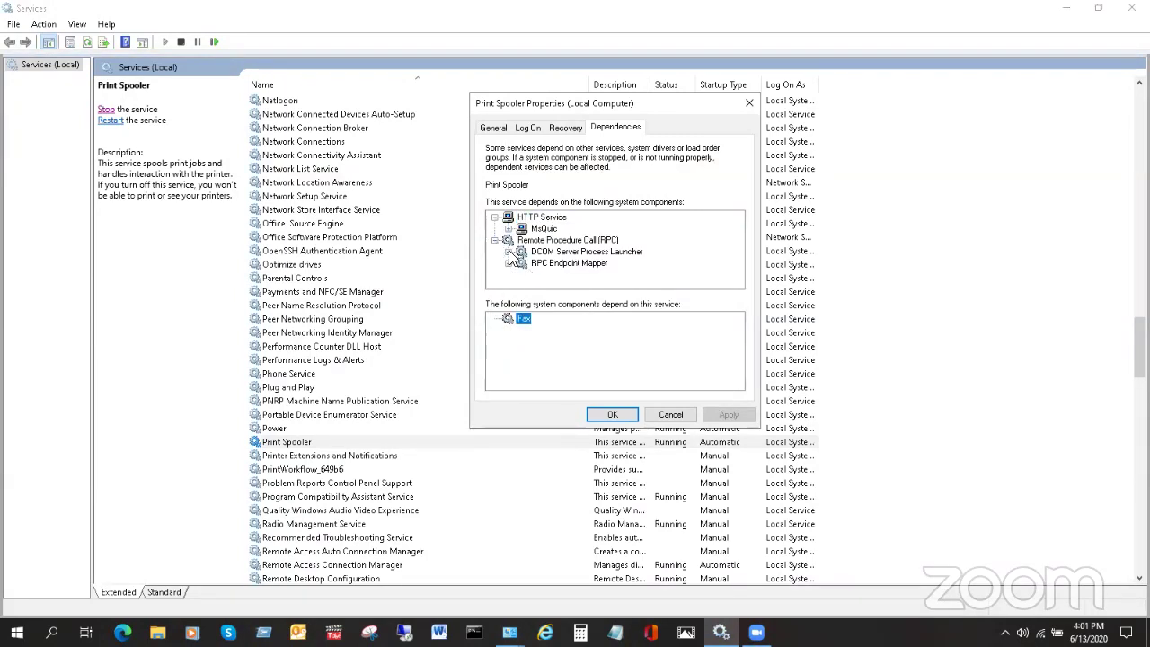
click(504, 281)
click(508, 263)
click(509, 252)
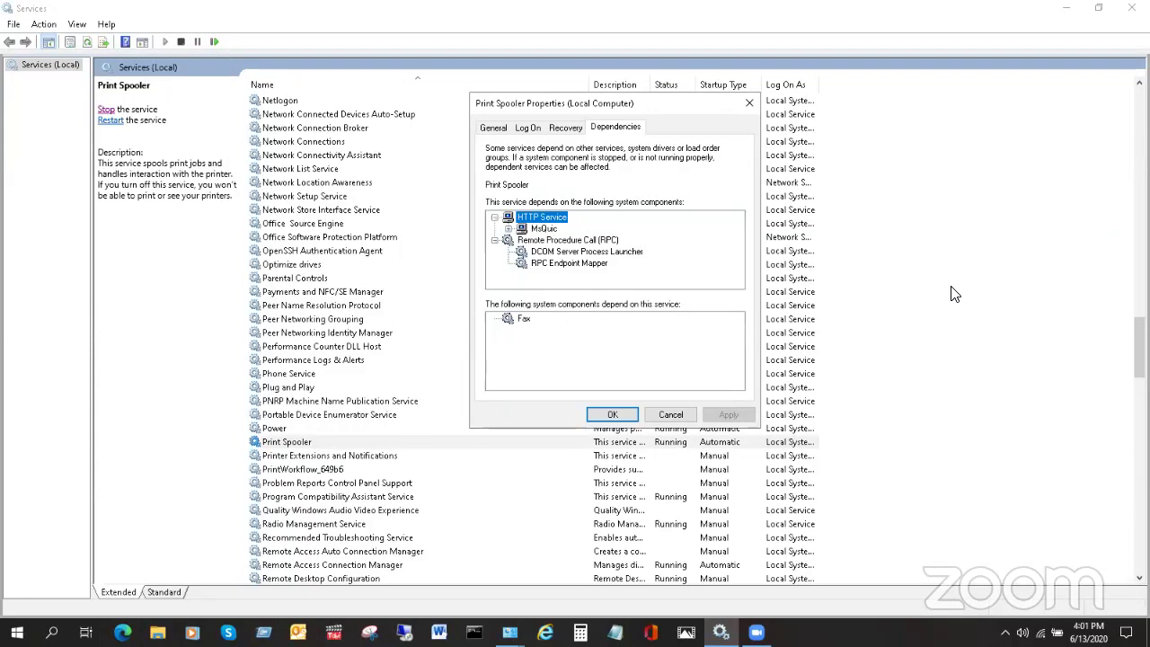
- Go through spooler dependencies: HTTP Service, MsQuic, RPC, DCOM Server Process Launcher, RPC Endpoint Mapper, Fax
key(Escape)
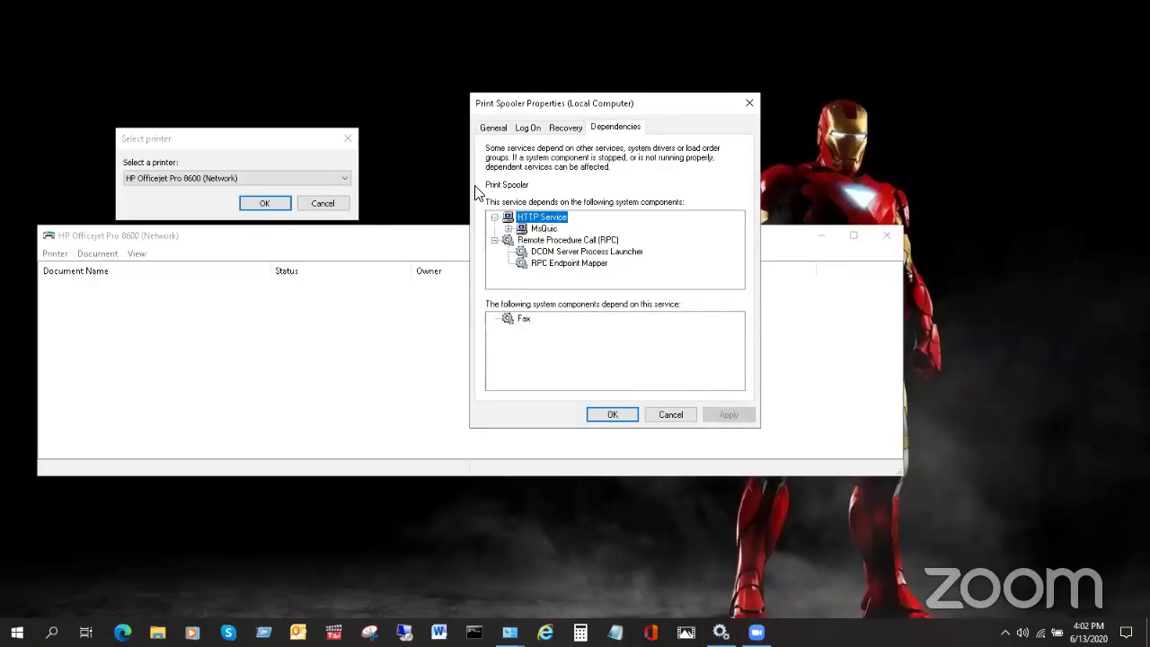
click(347, 139)
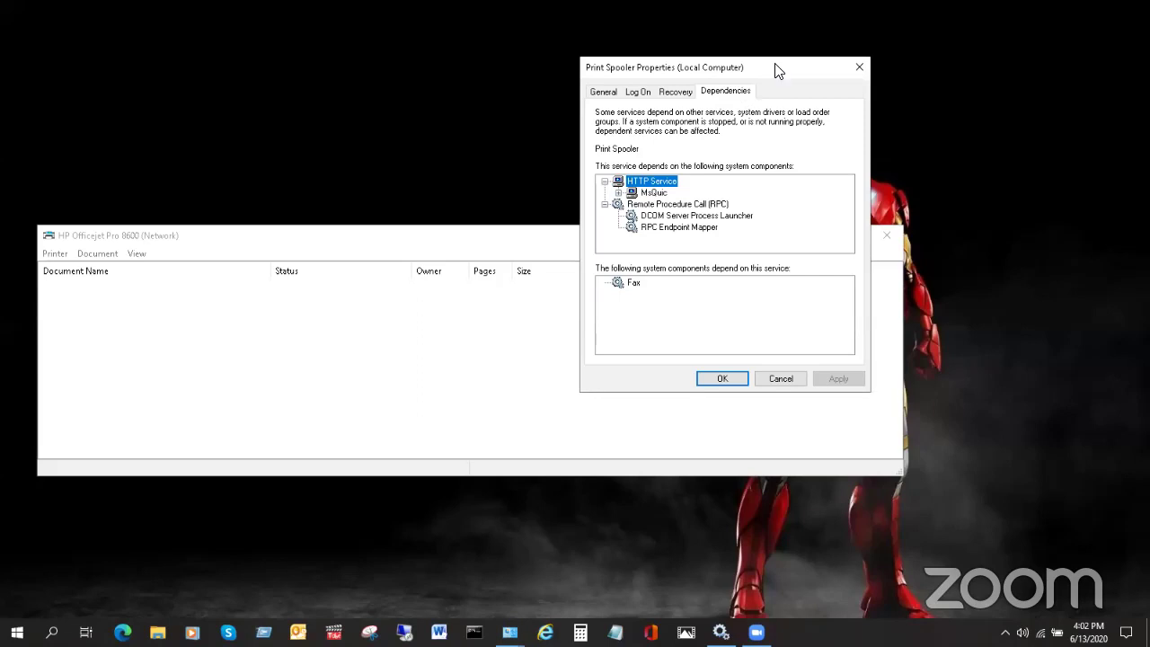
drag(778, 71, 863, 116)
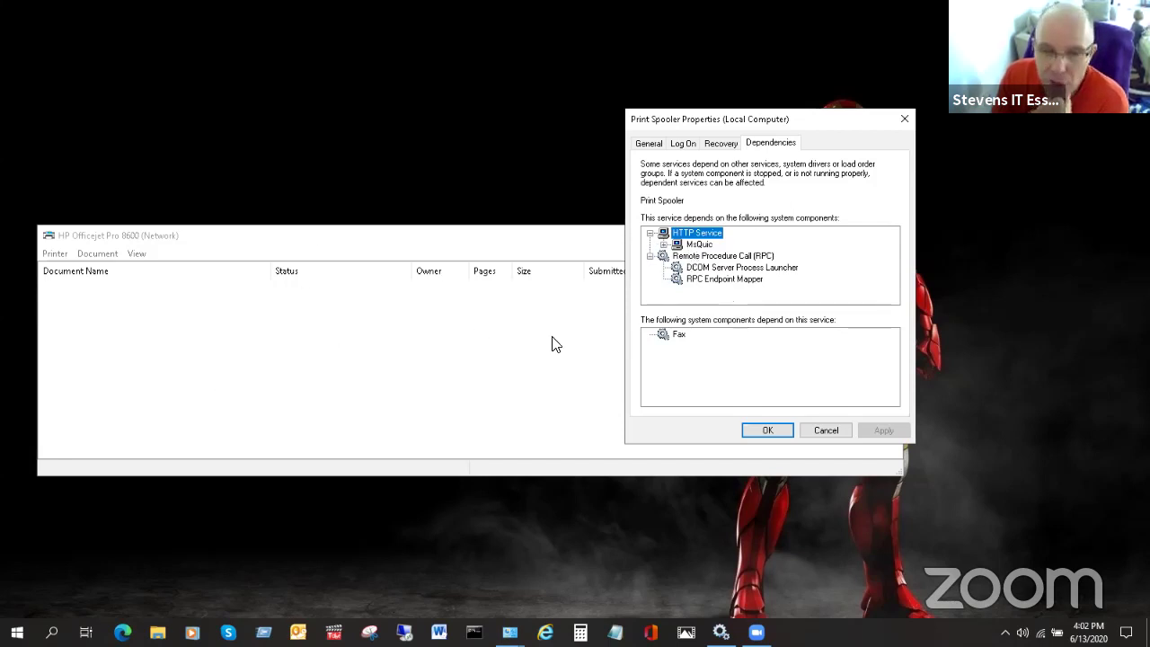
click(721, 258)
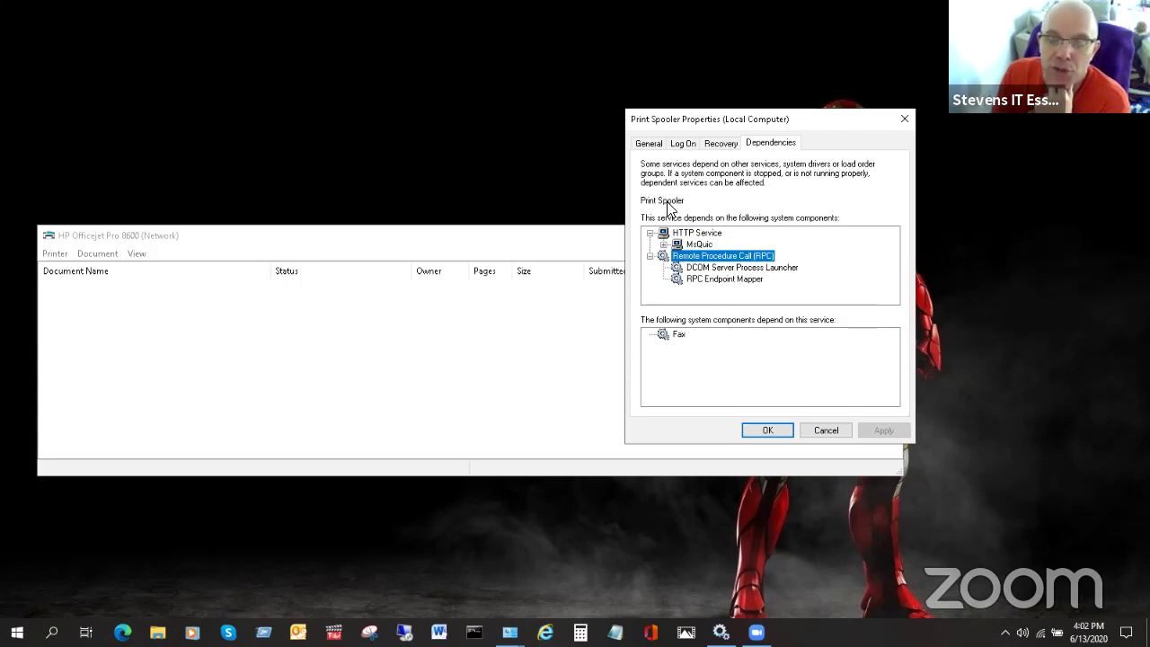
click(699, 244)
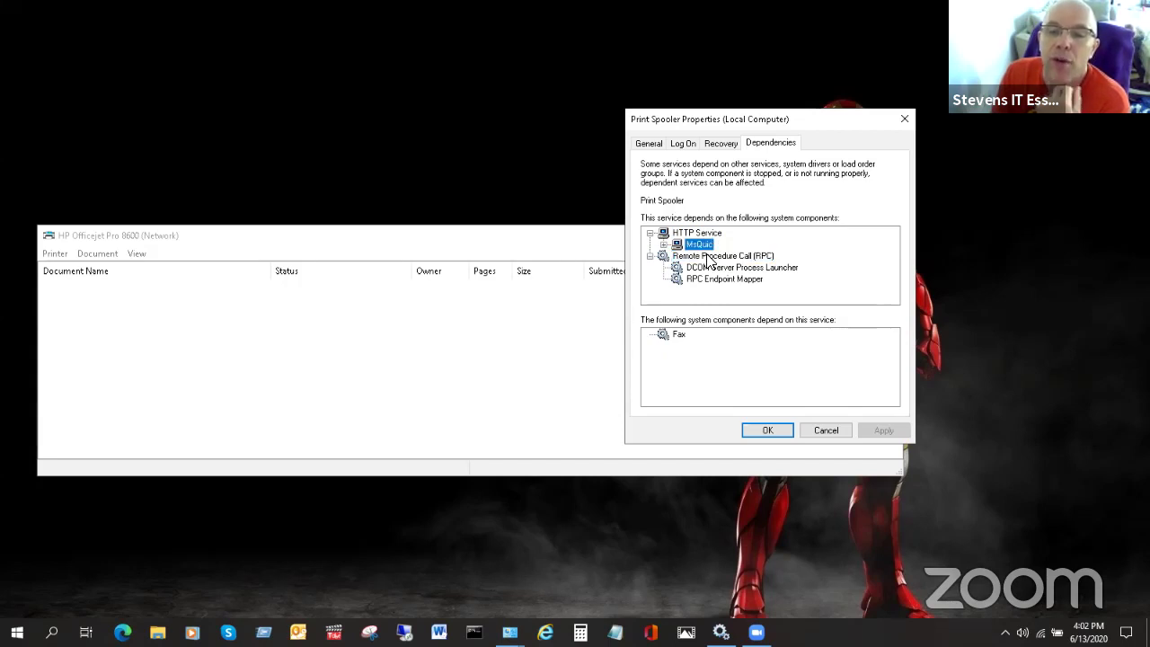
click(726, 267)
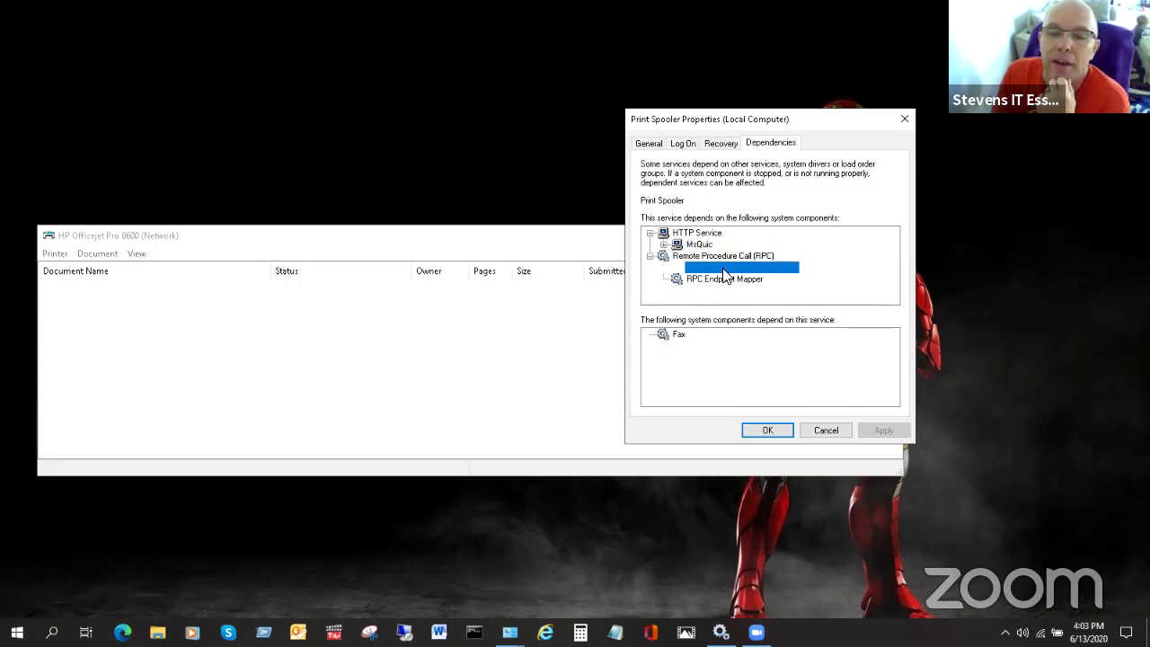
click(735, 281)
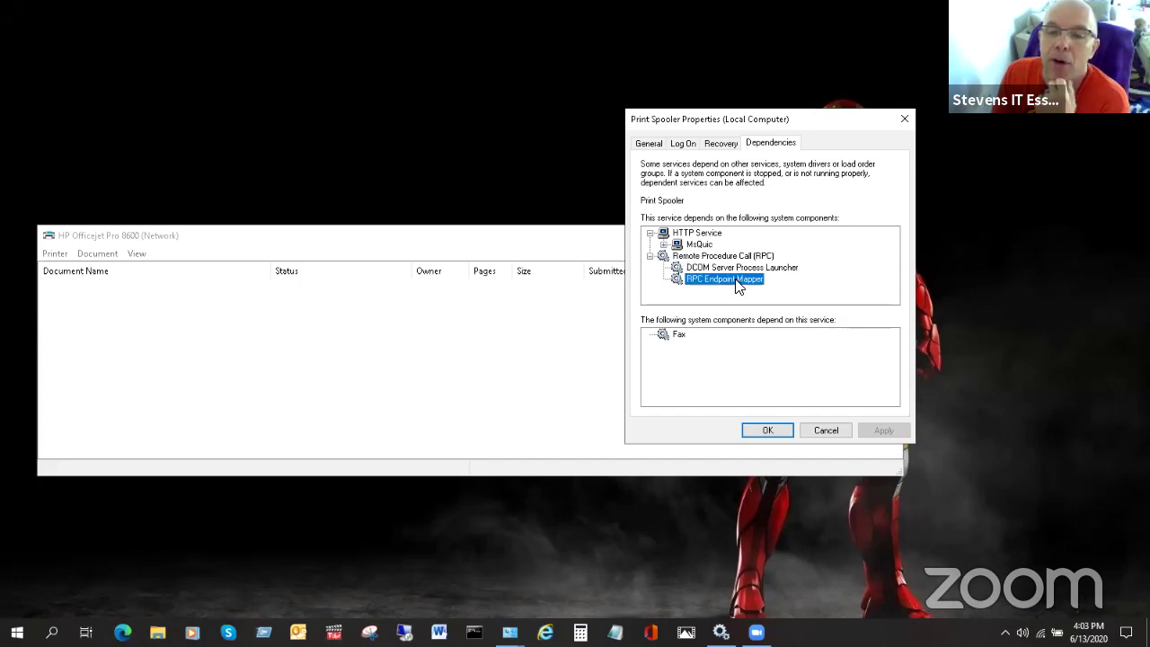
click(673, 333)
click(687, 280)
click(688, 267)
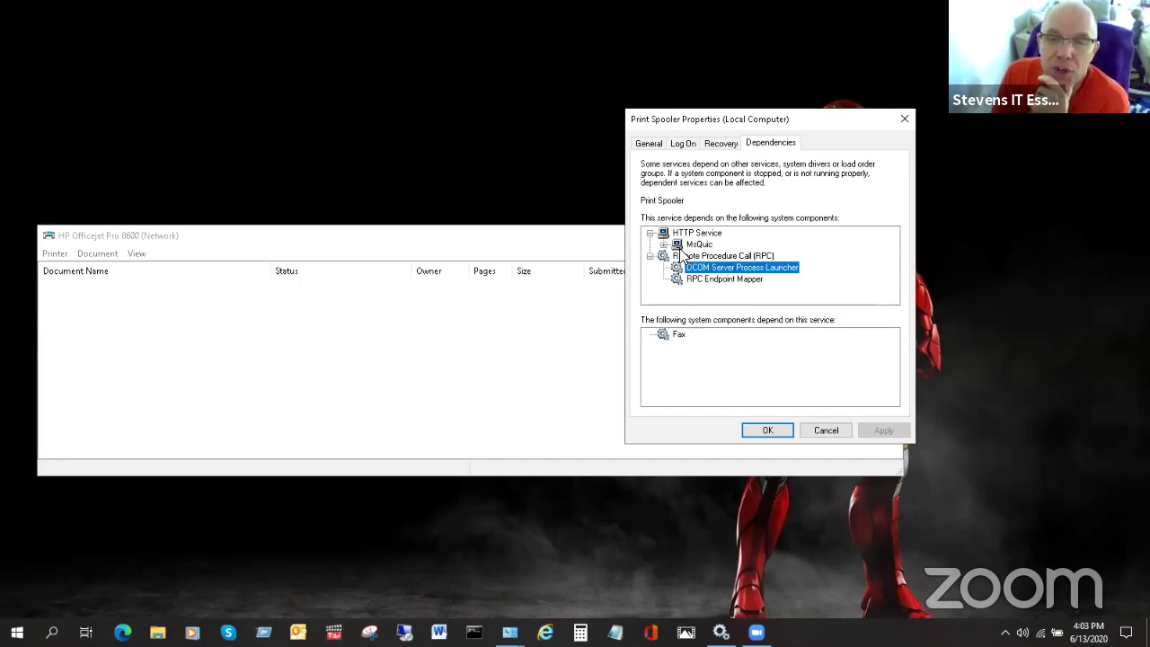
click(693, 245)
click(687, 233)
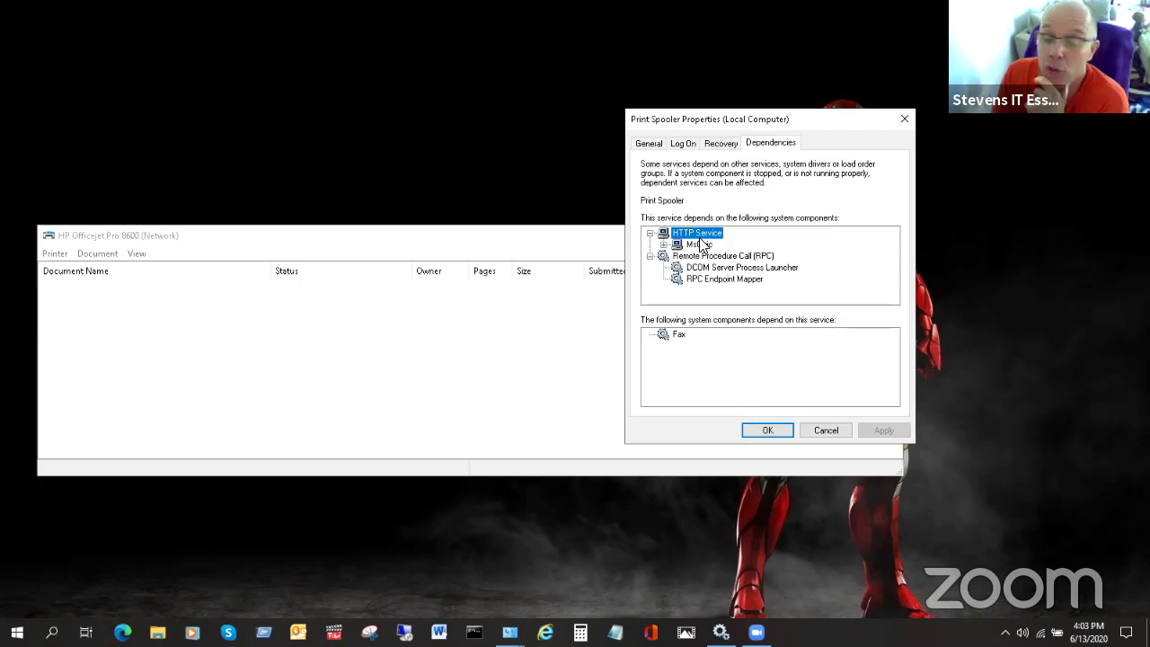
click(704, 245)
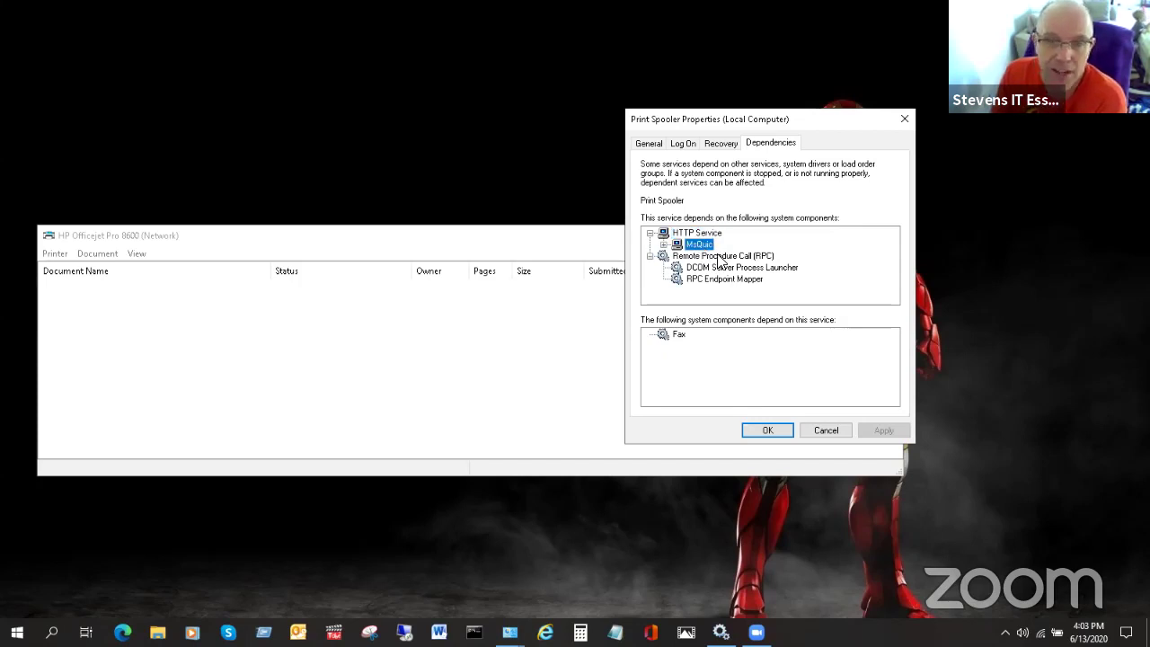
click(720, 256)
click(738, 268)
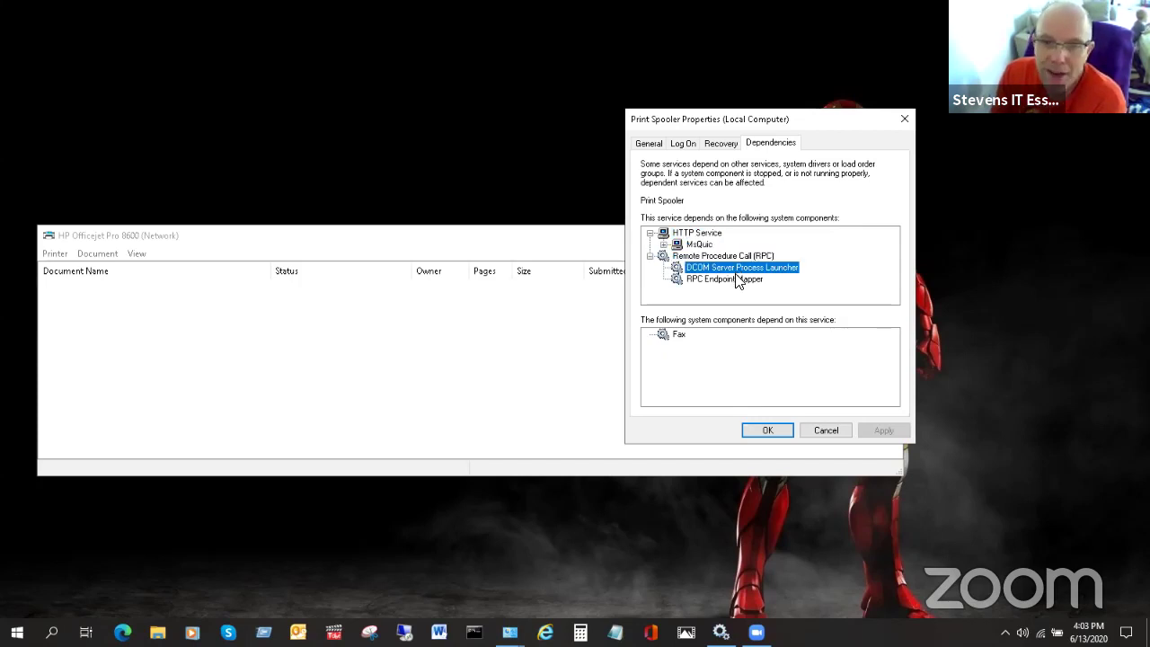
click(738, 279)
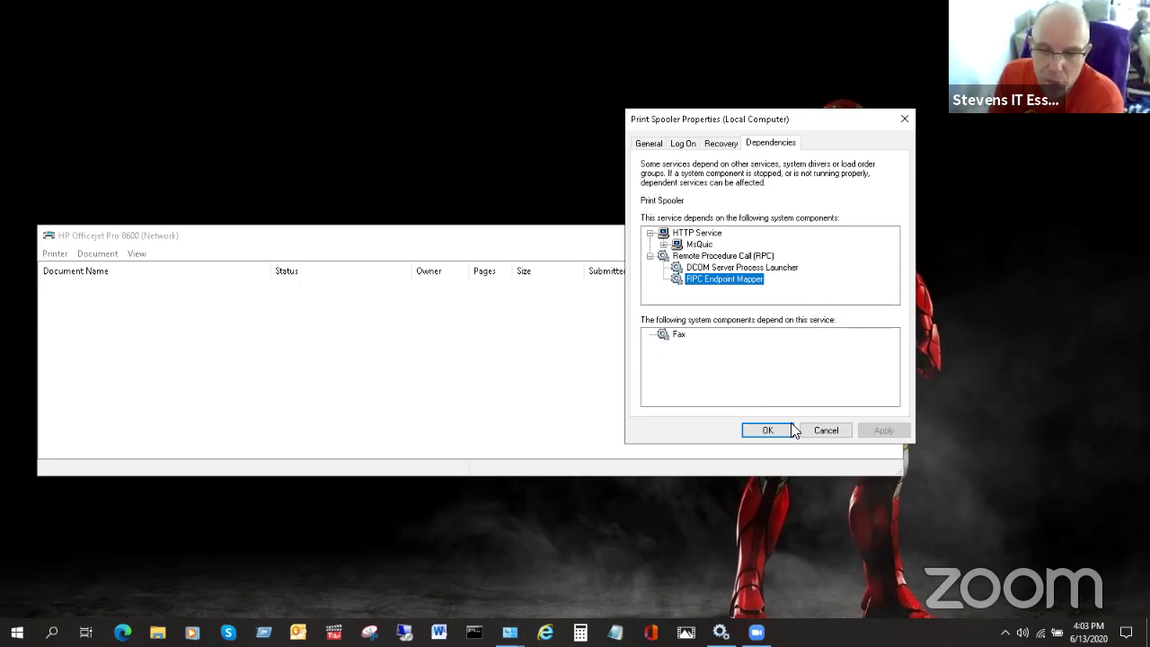
- Review General, Log On and Recovery tabs, keep startup type Automatic, and cancel the dialog
click(685, 146)
click(650, 144)
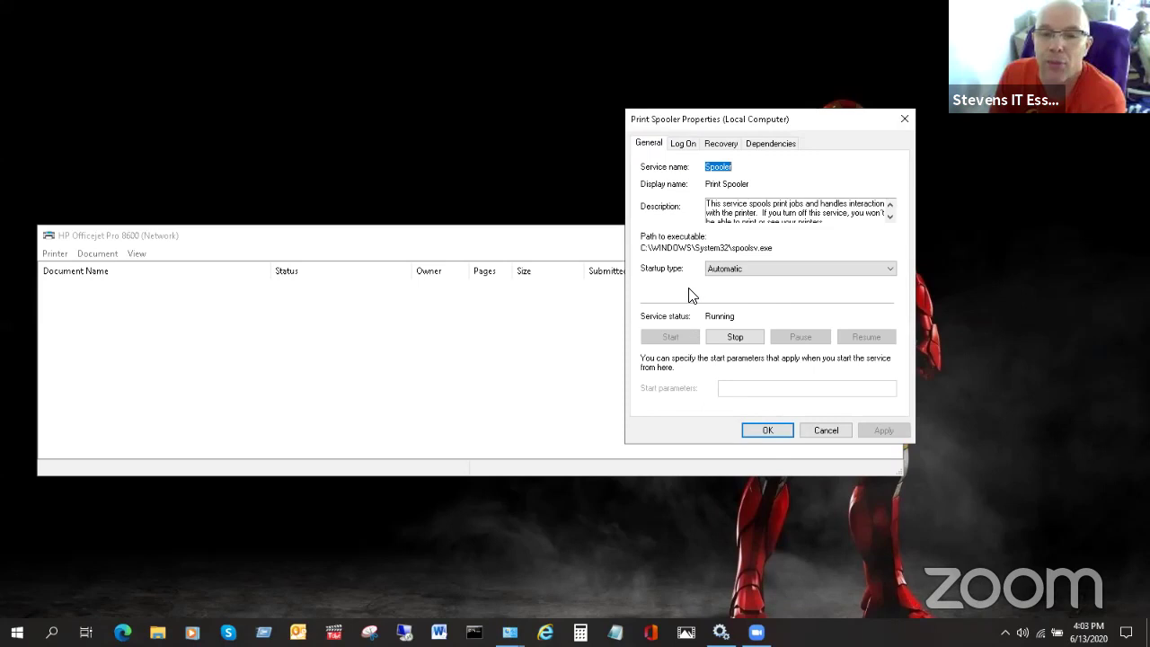
click(891, 268)
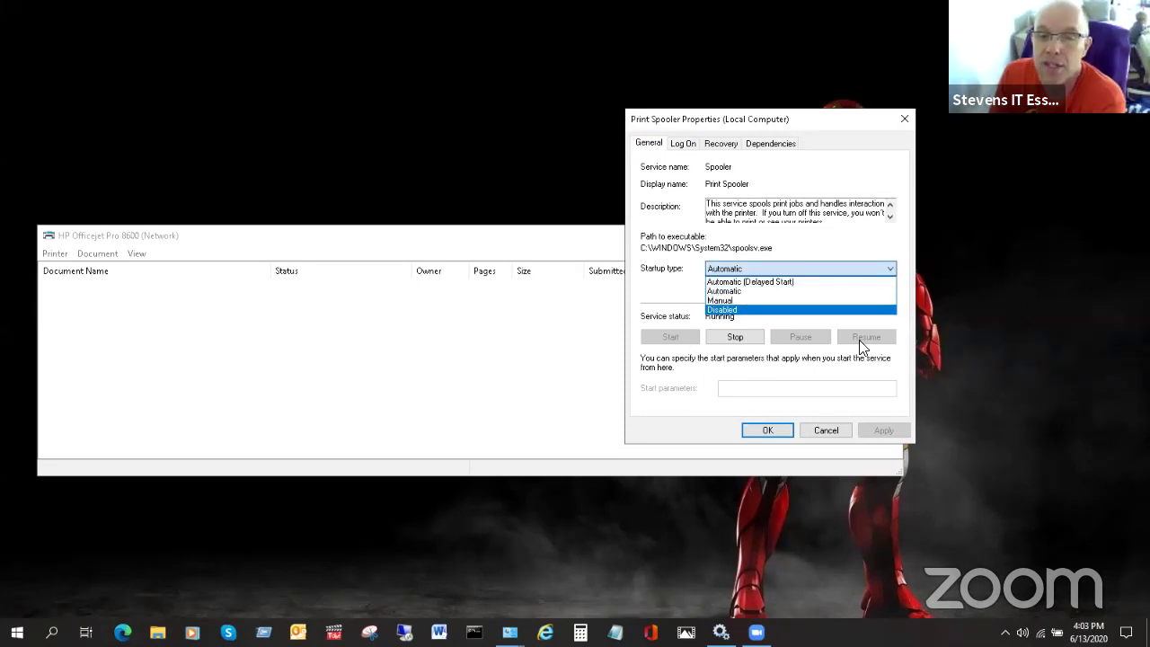
click(734, 148)
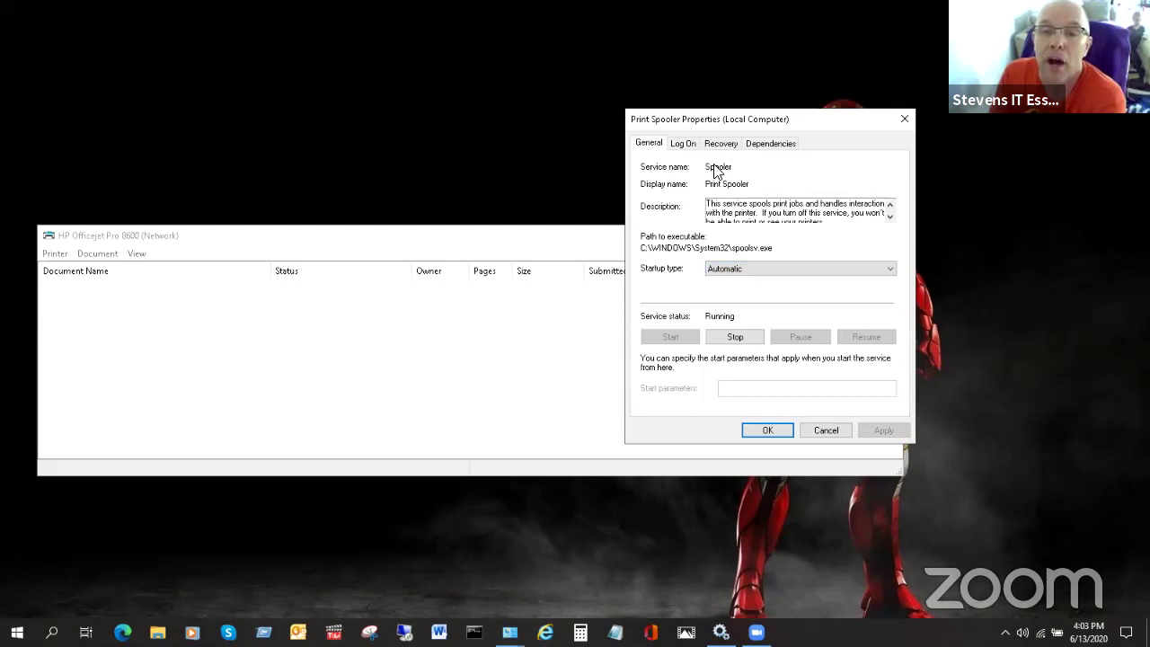
click(727, 144)
click(695, 146)
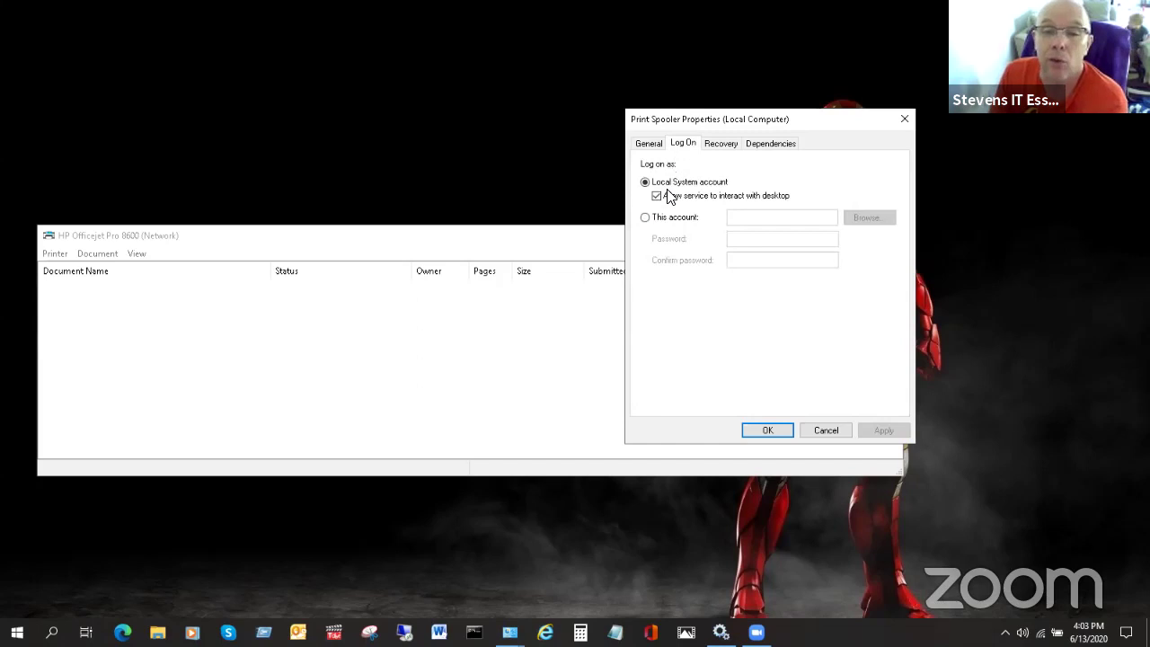
click(837, 433)
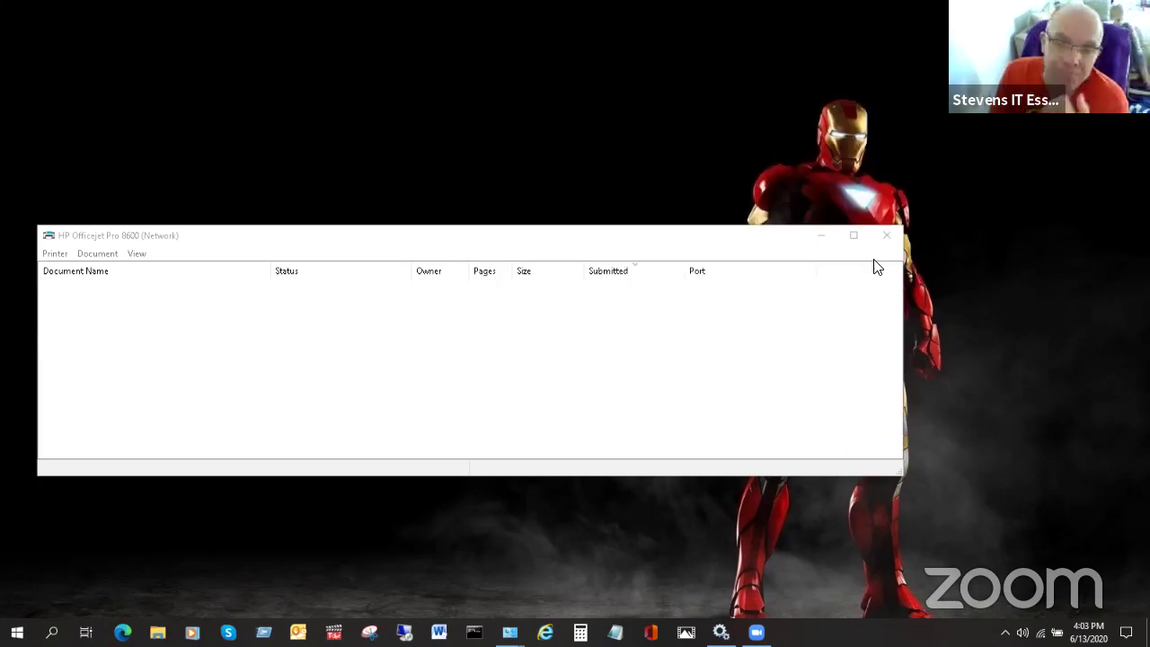
- Close the empty HP Officejet Pro 8600 print queue window
click(885, 235)
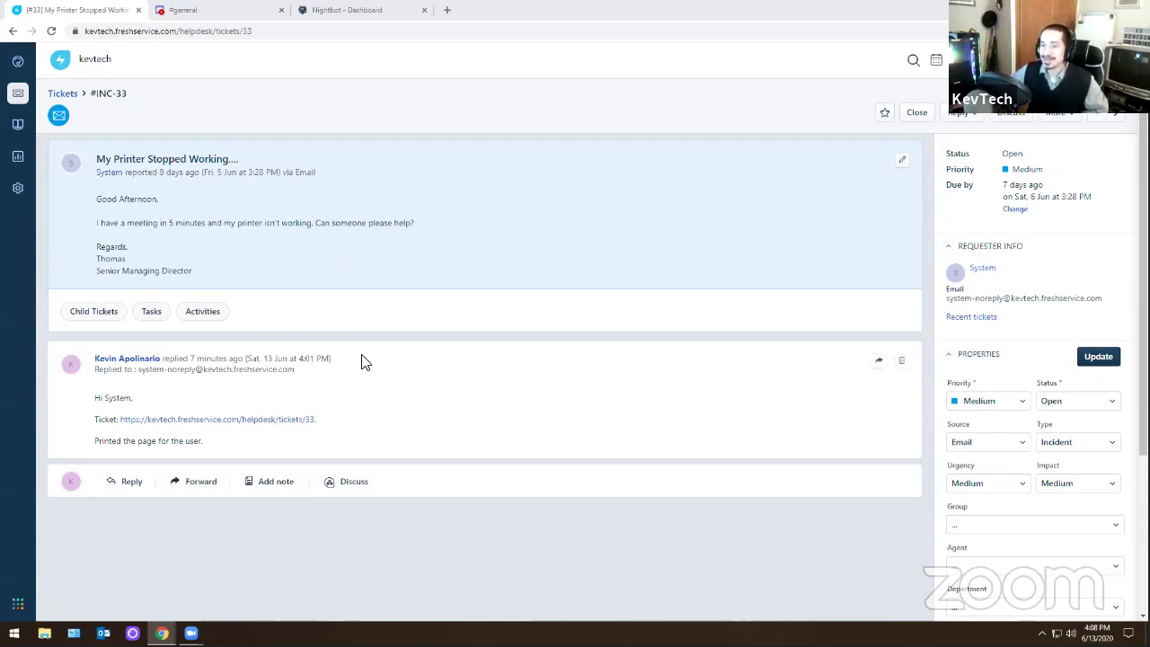
- Close printer ticket INC-33, then open the urgent 'Video Conference' ticket INC-32 from the list
click(916, 112)
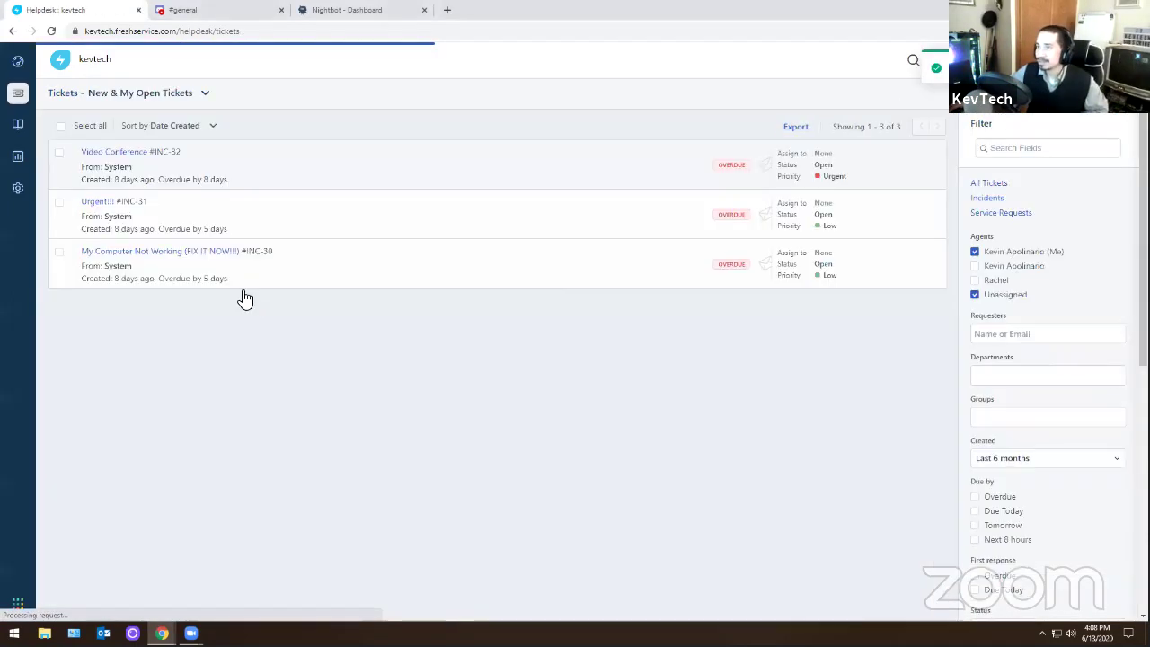
click(121, 153)
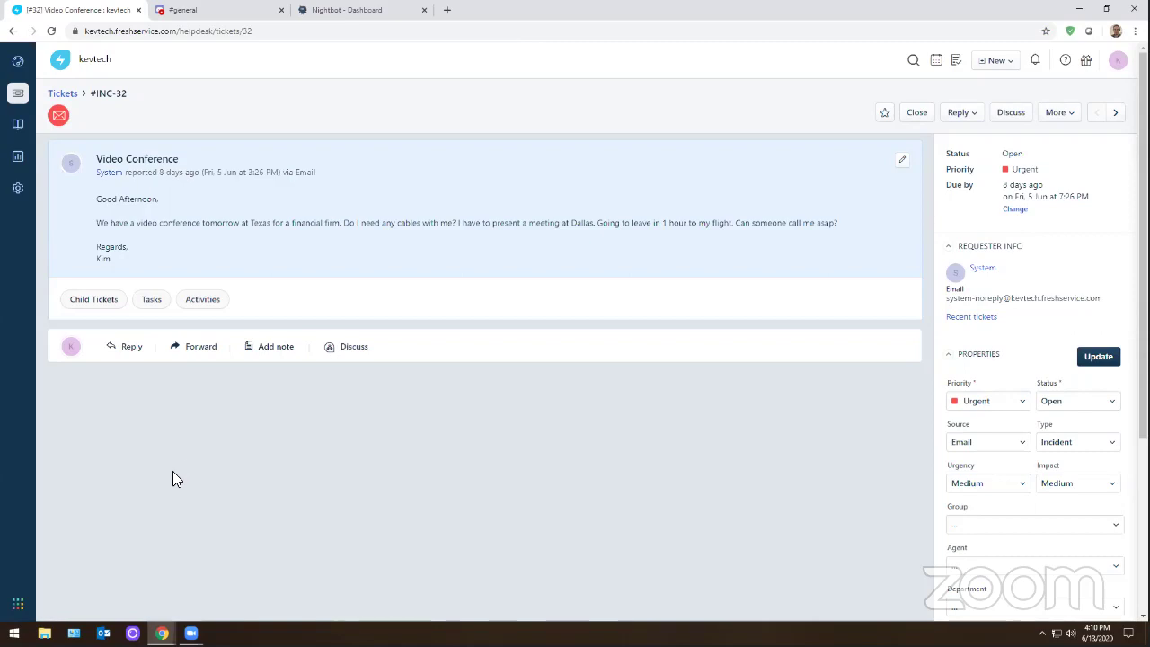
mouse_move(162, 632)
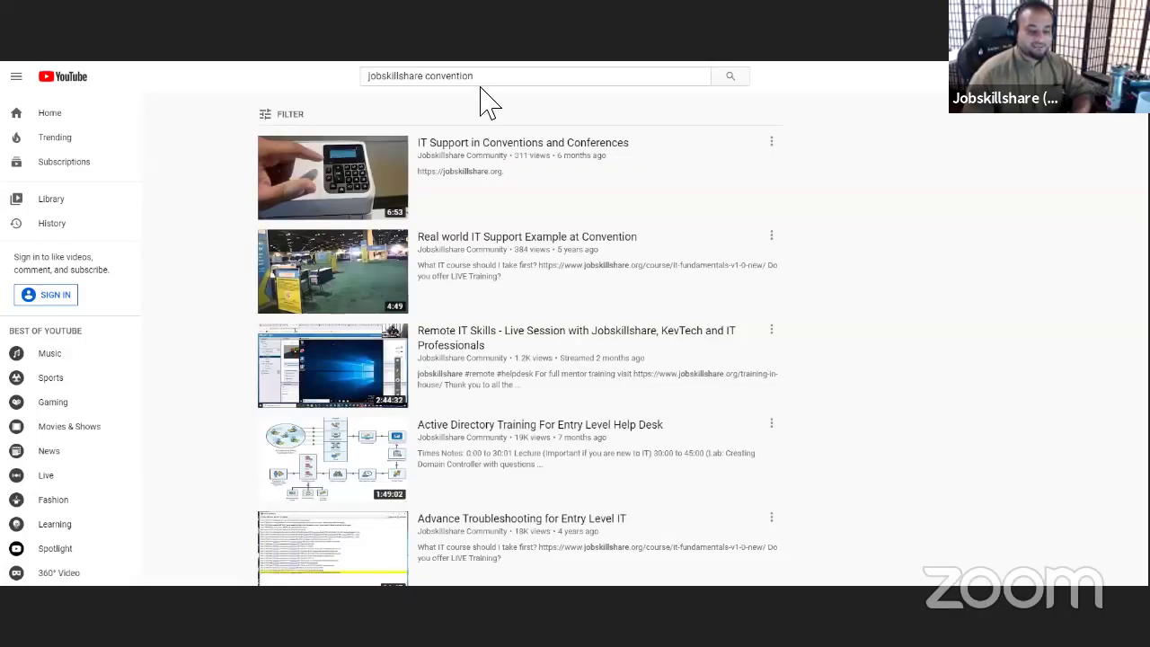
- Select the 'jobskillshare convention' search text and dismiss the search suggestions
drag(482, 78, 366, 77)
key(Escape)
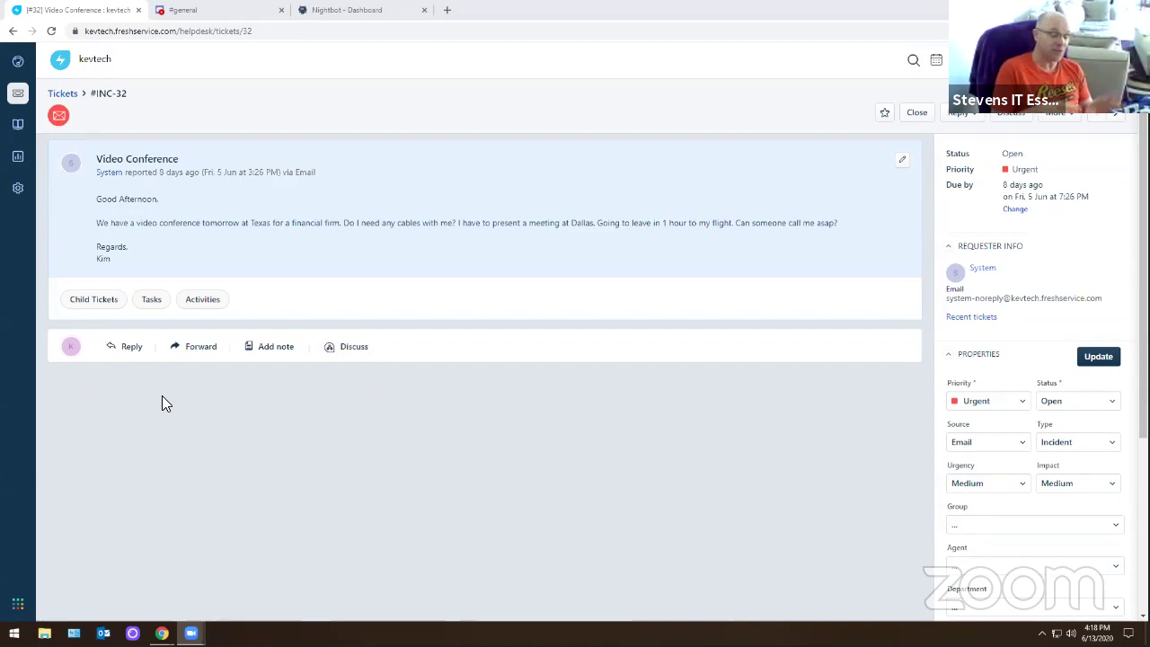
- Reply on INC-32 with 'Called IT to get the her laptop to display and work.' below the ticket link
click(130, 350)
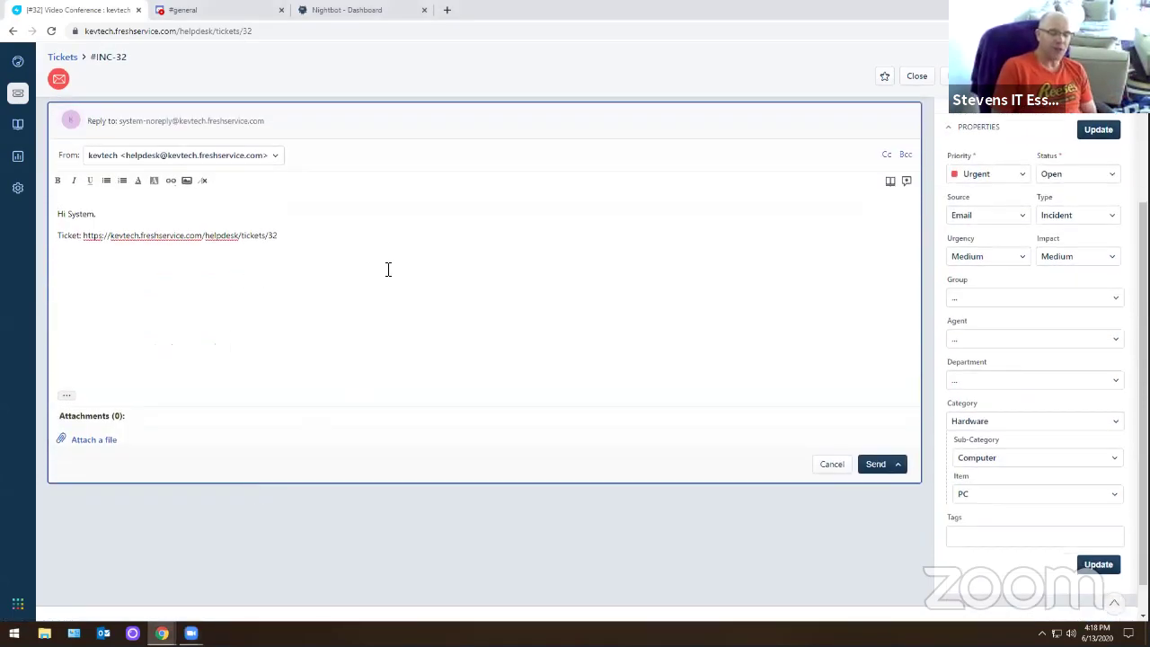
text(.)
key(Return)
text(Cal)
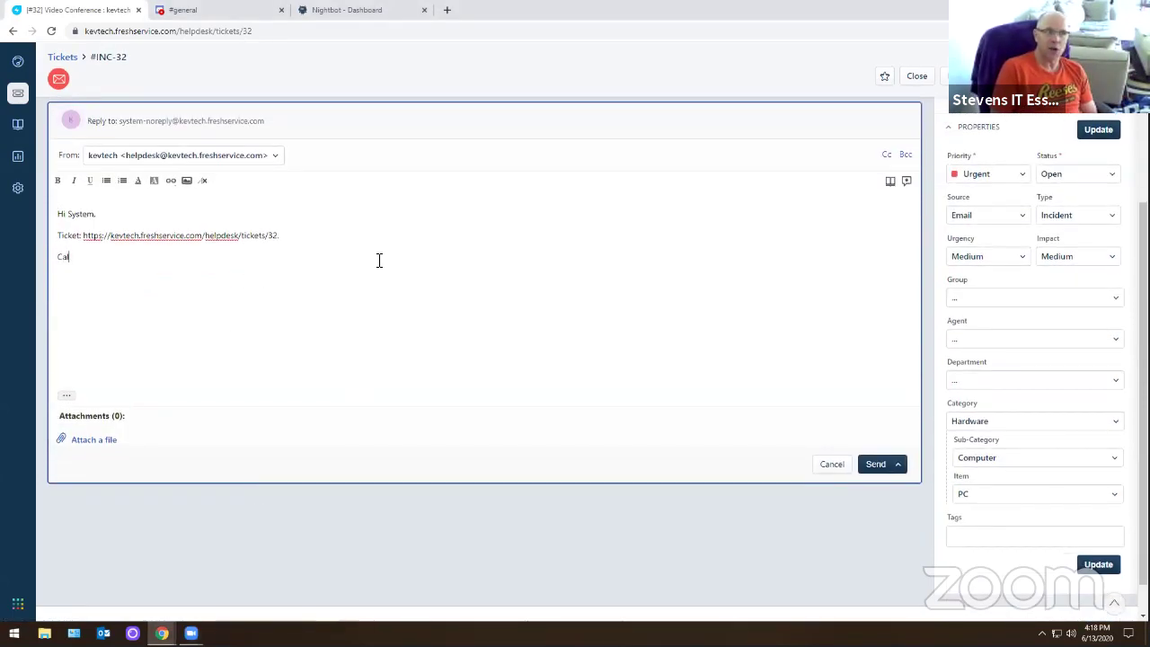
text(l er)
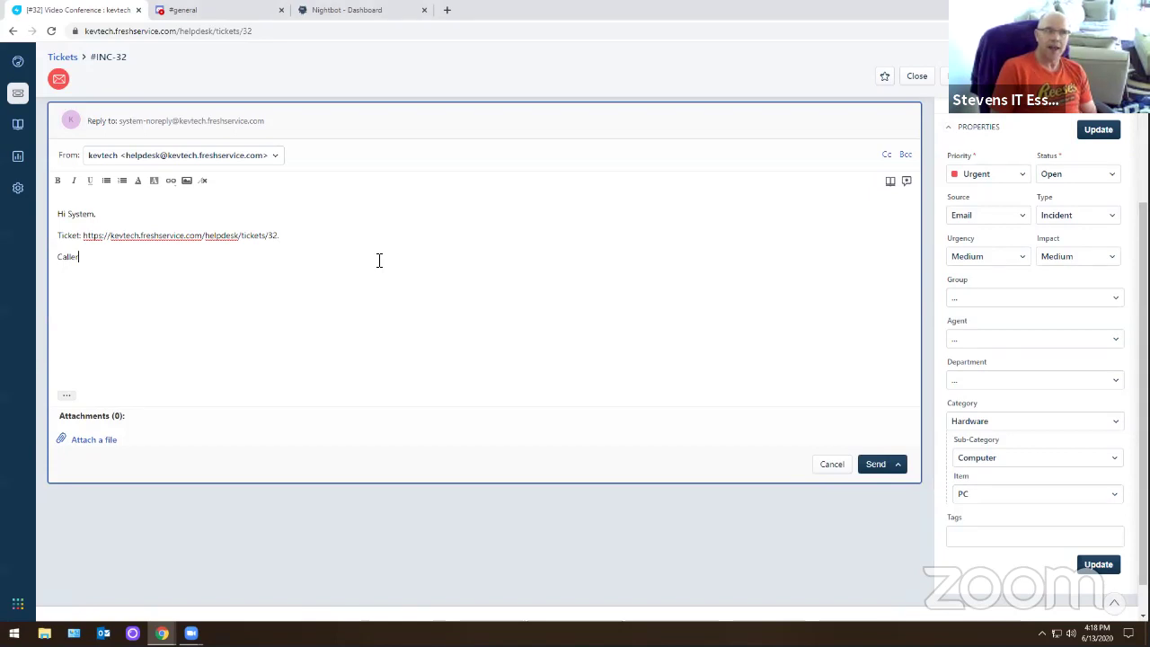
key(BackSpace)
text(d IT to )
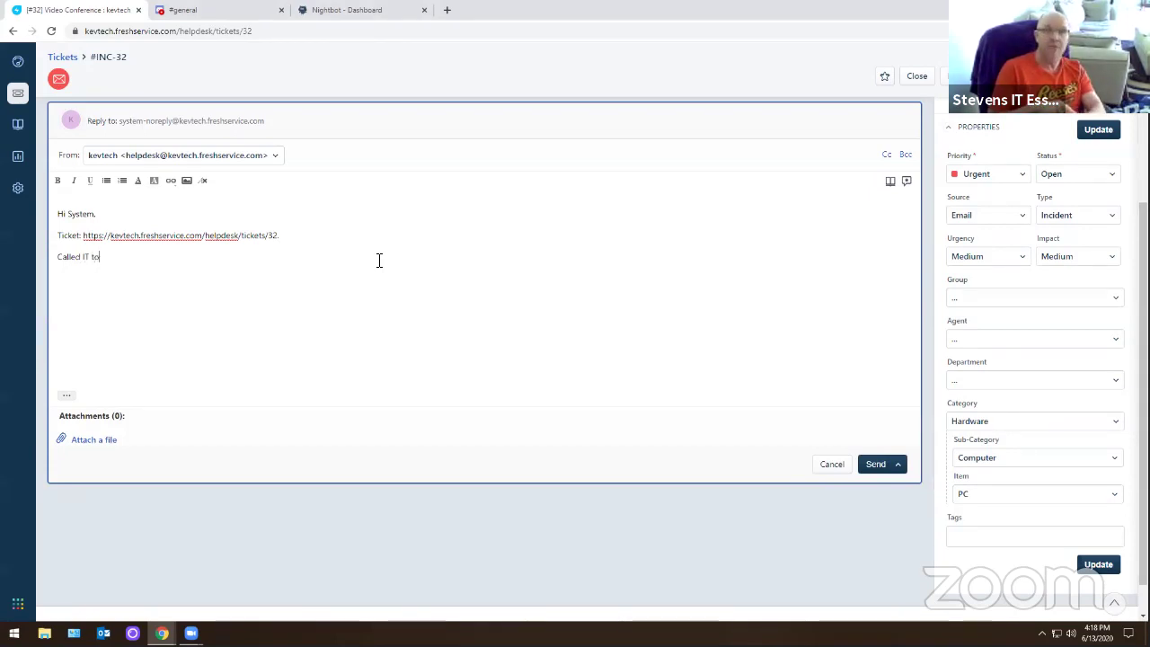
text(get the )
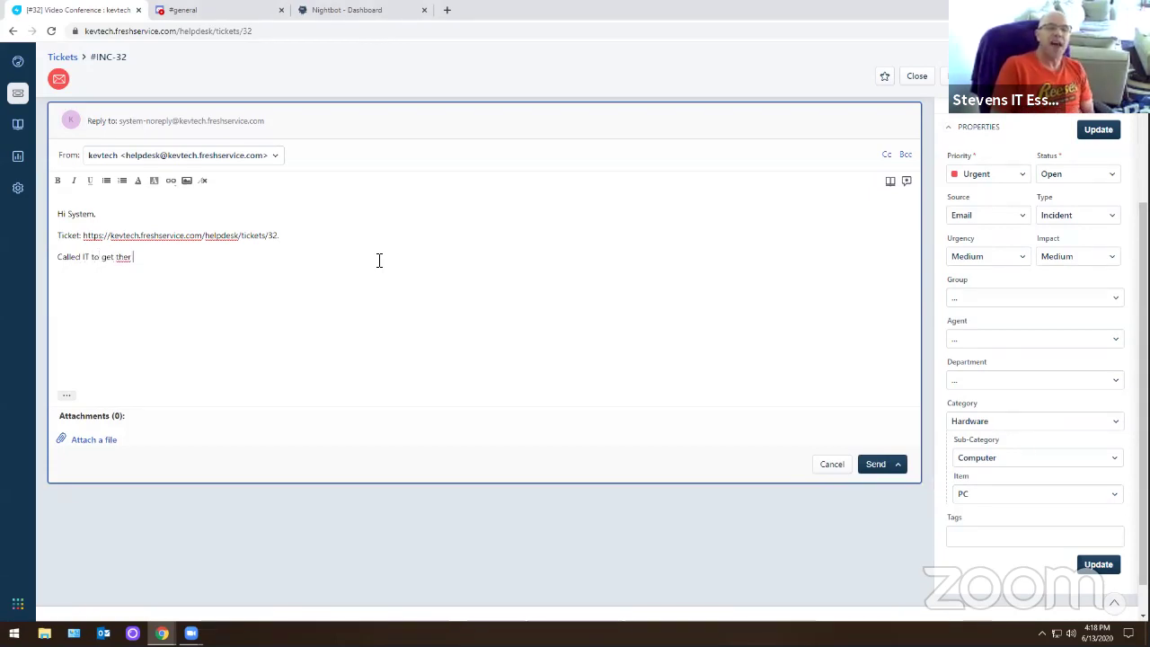
text(her lapot)
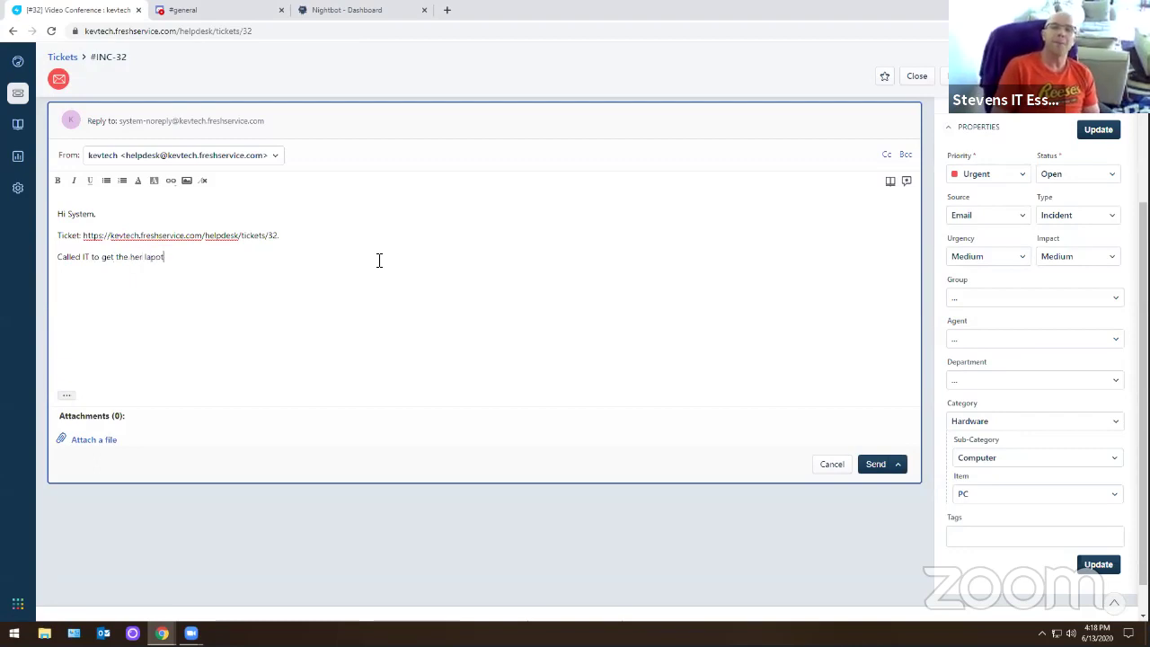
key(BackSpace)
key(BackSpace)
text(to)
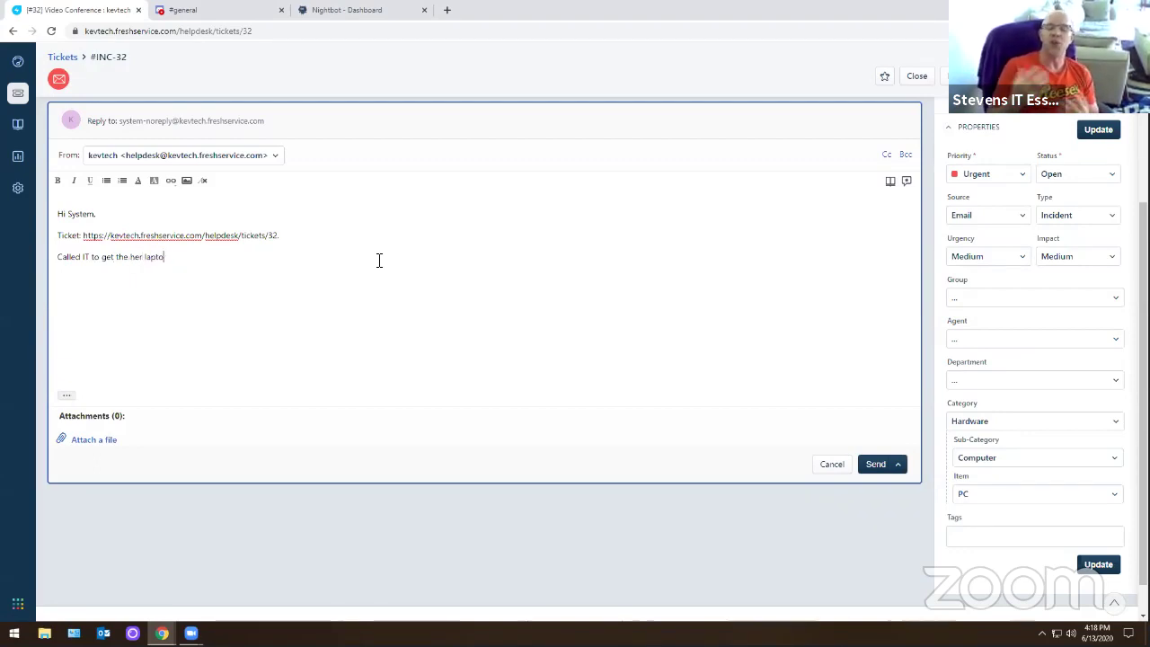
text(p to display and work.)
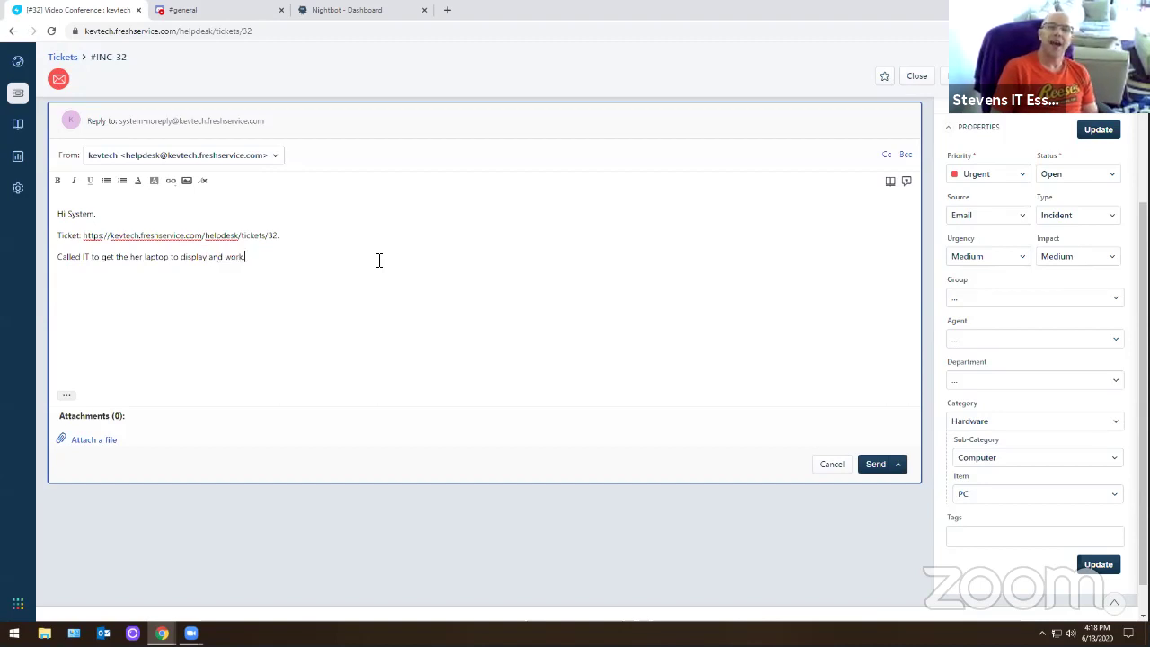
scroll(379, 261, up, 3)
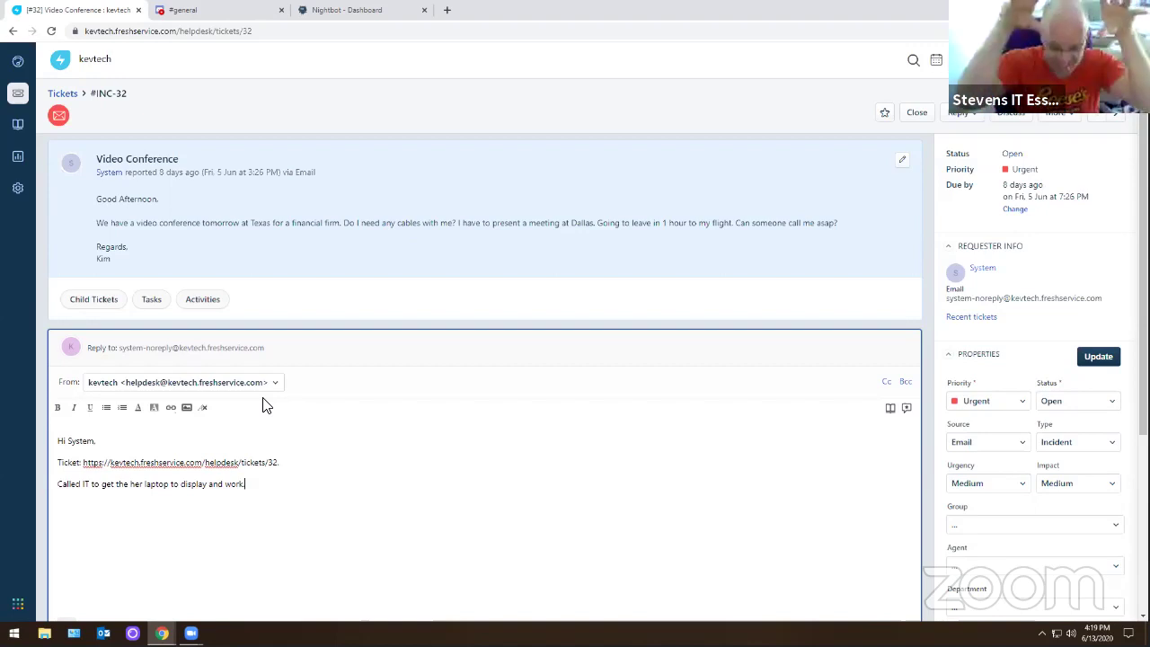
text(.)
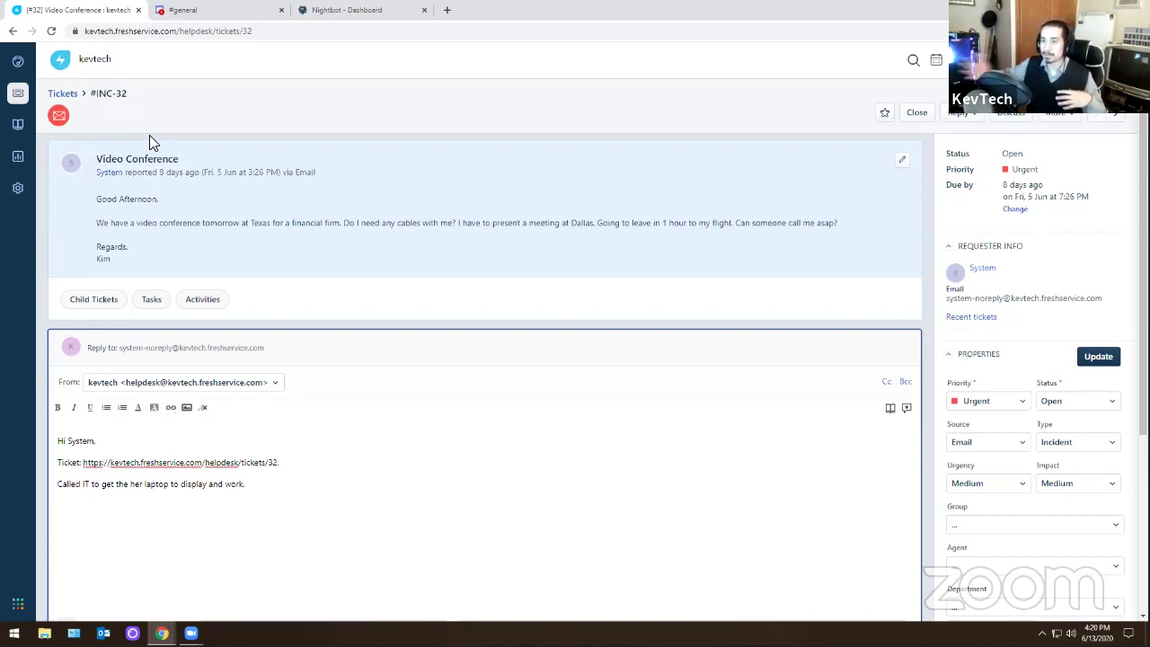
- Add a period to the drafted reply and close the #general chat tab
text(.)
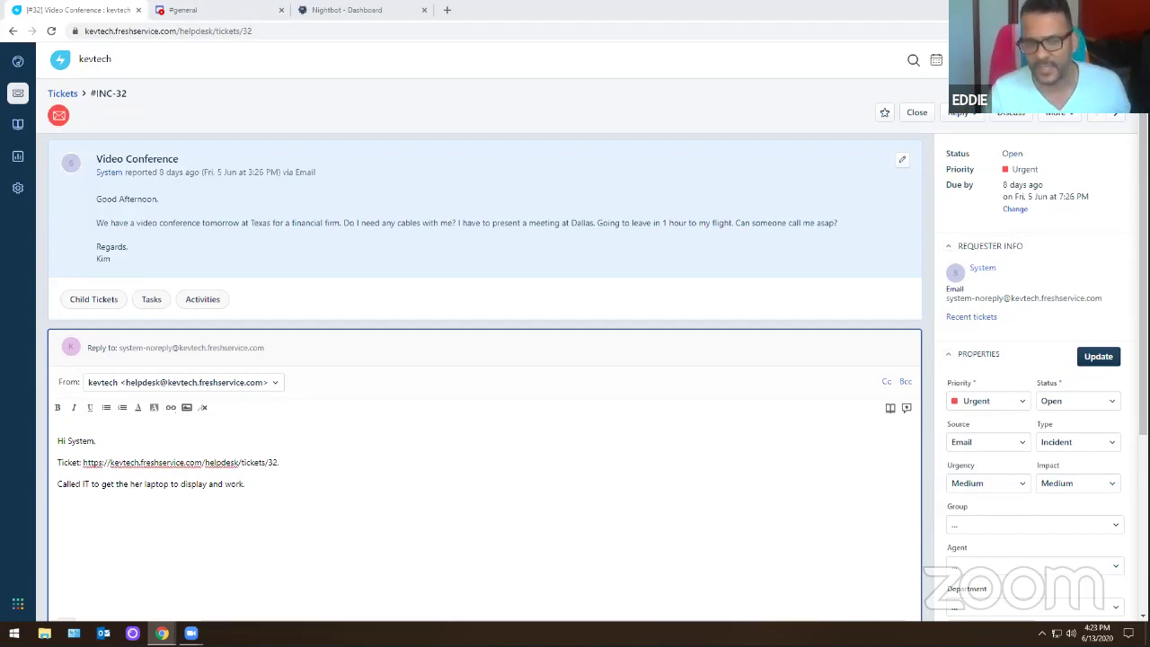
click(281, 9)
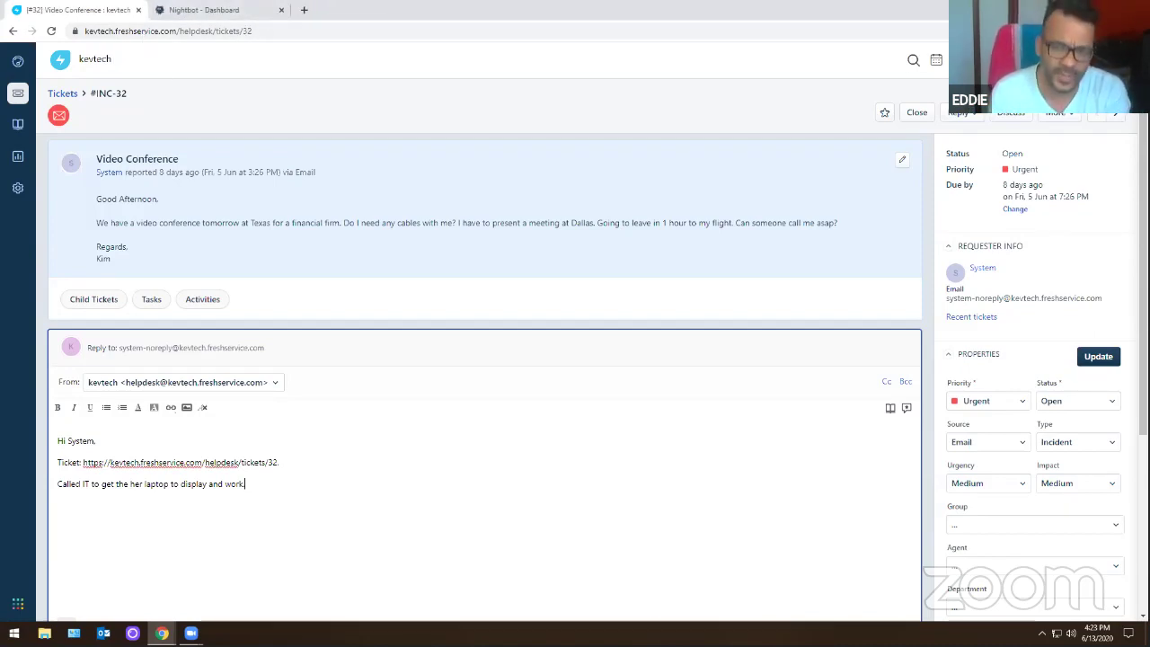
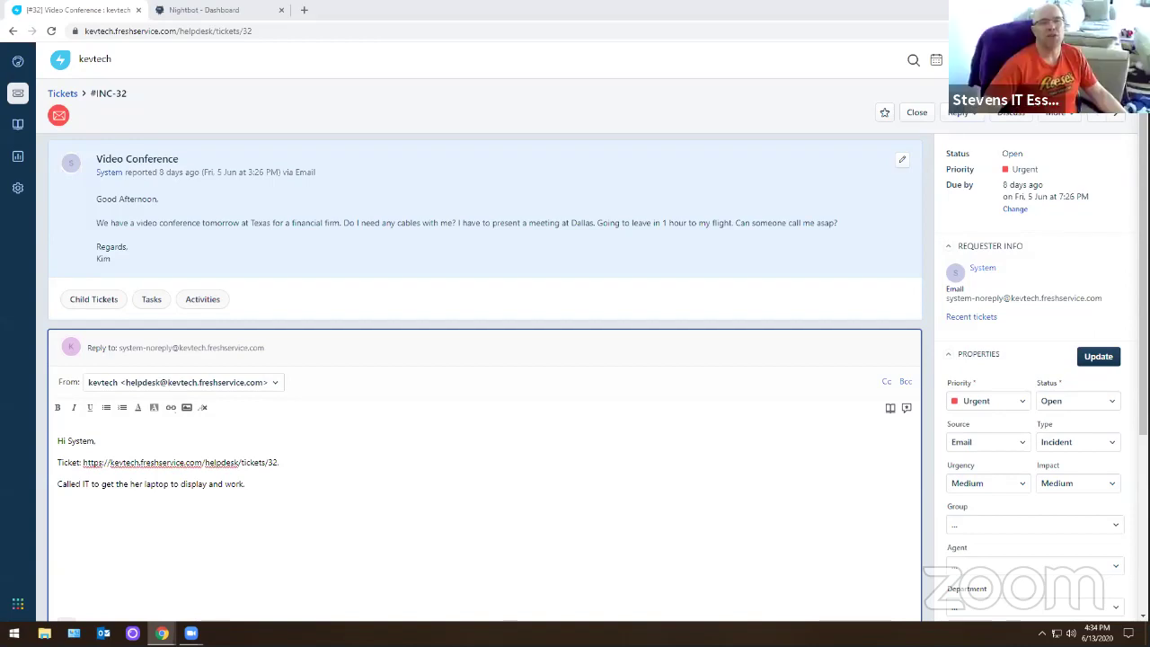
- Open and discard a blank browser tab, then switch to the YouTube live-stream window
click(303, 10)
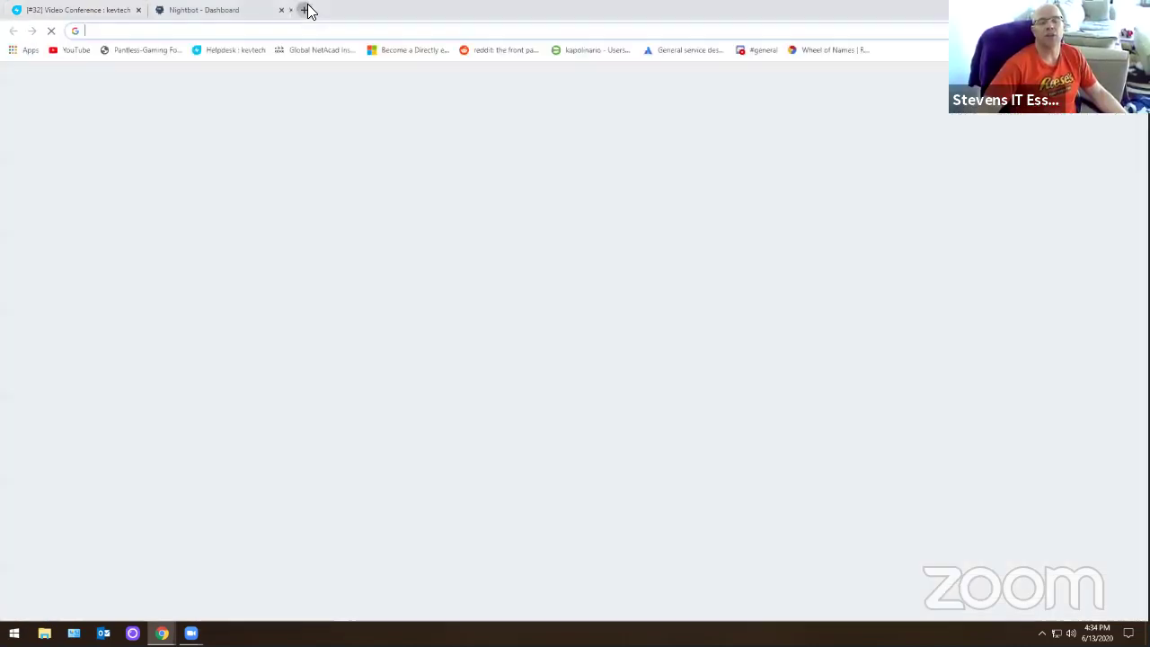
key(ctrl+w)
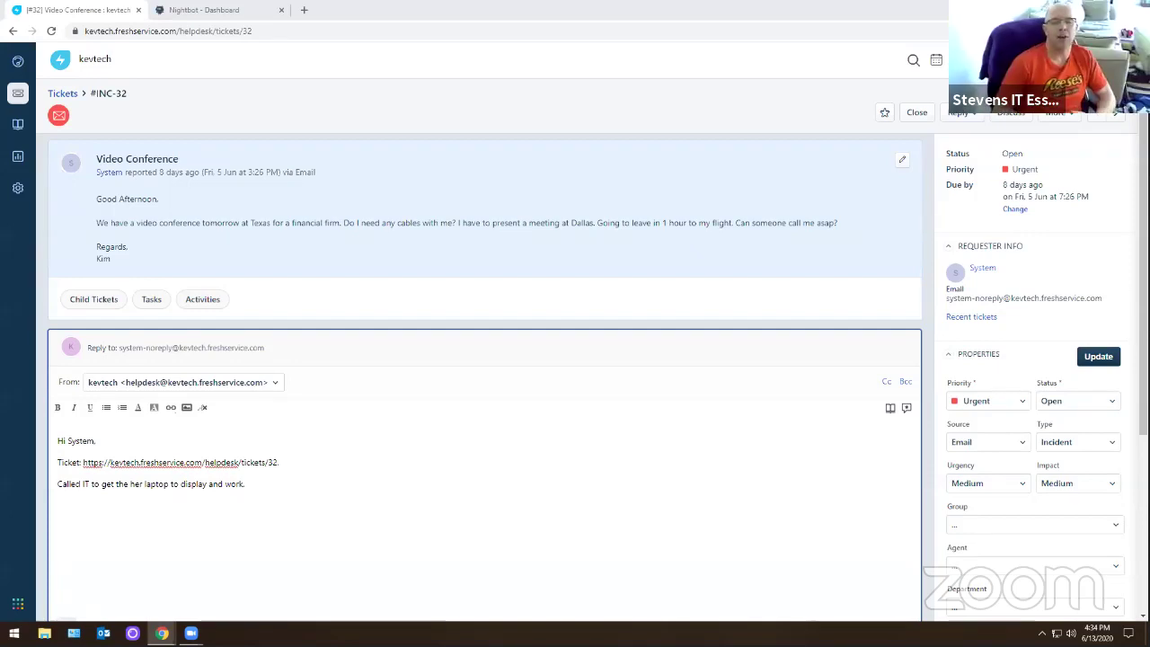
key(alt+Tab)
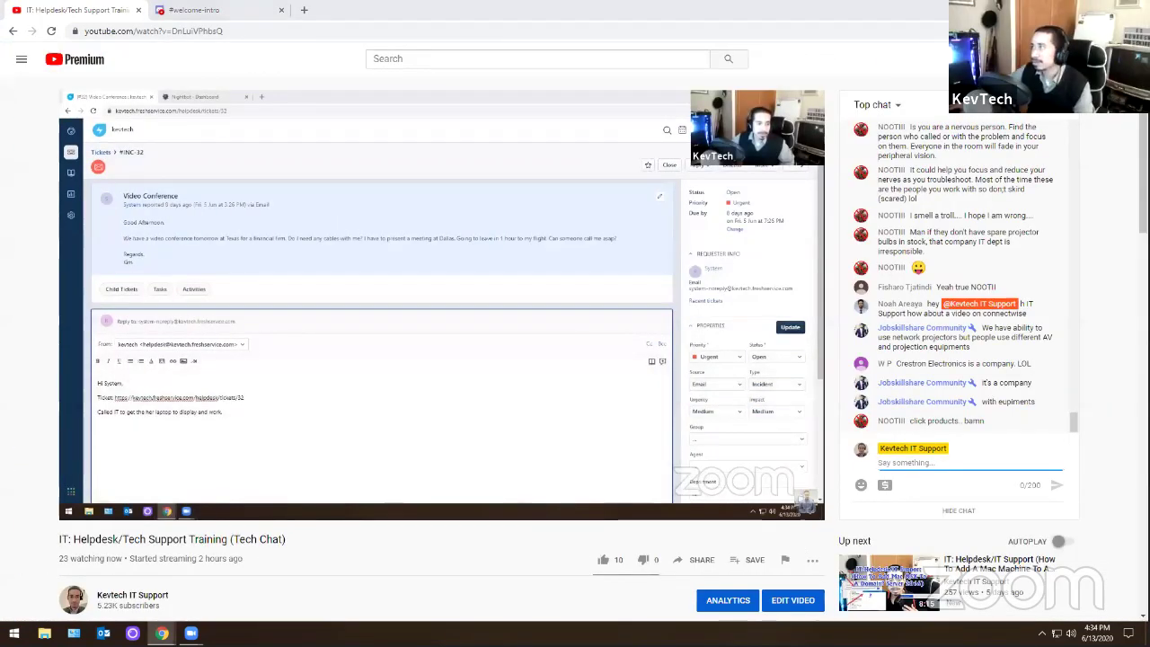
- From the creston tablet image results, open the Crestron Touch Screens and Remotes page
key(alt+Tab)
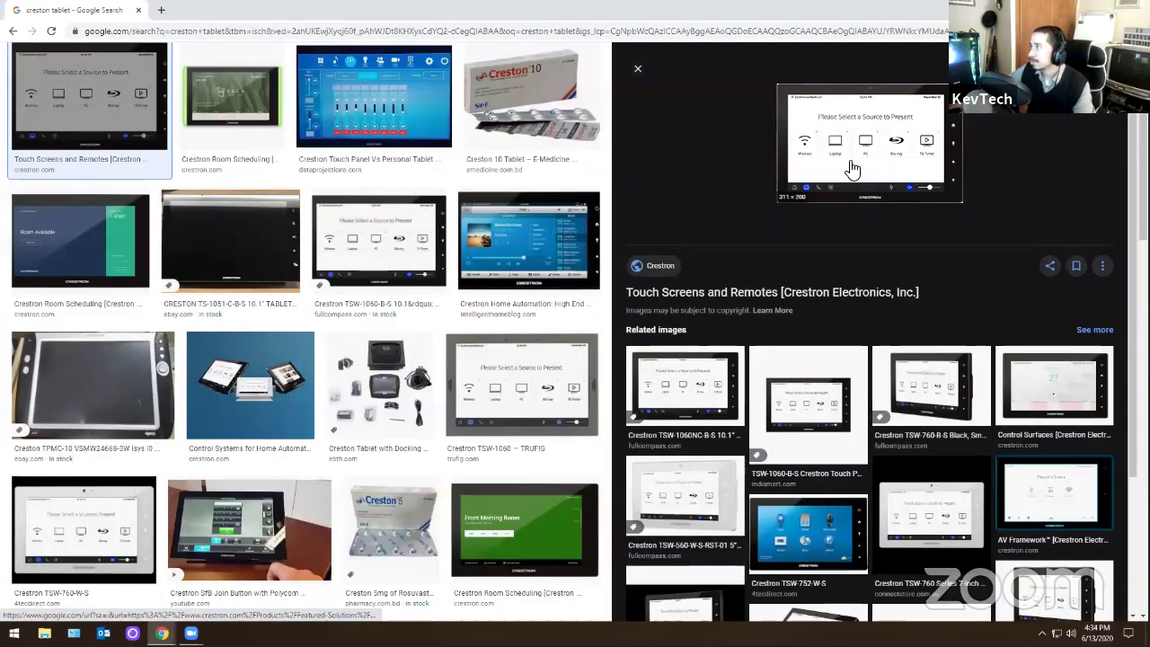
click(851, 169)
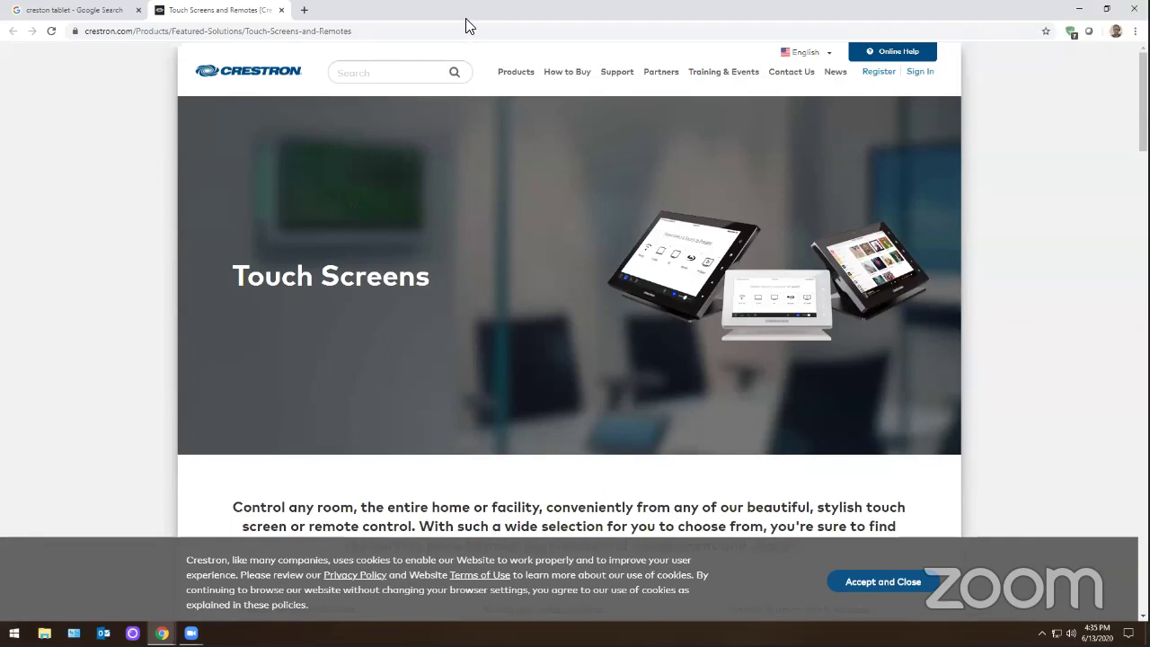
- Dismiss the Crestron cookie notice, browse the Touch Screens page, then return to the YouTube stream
scroll(521, 290, down, 5)
click(883, 581)
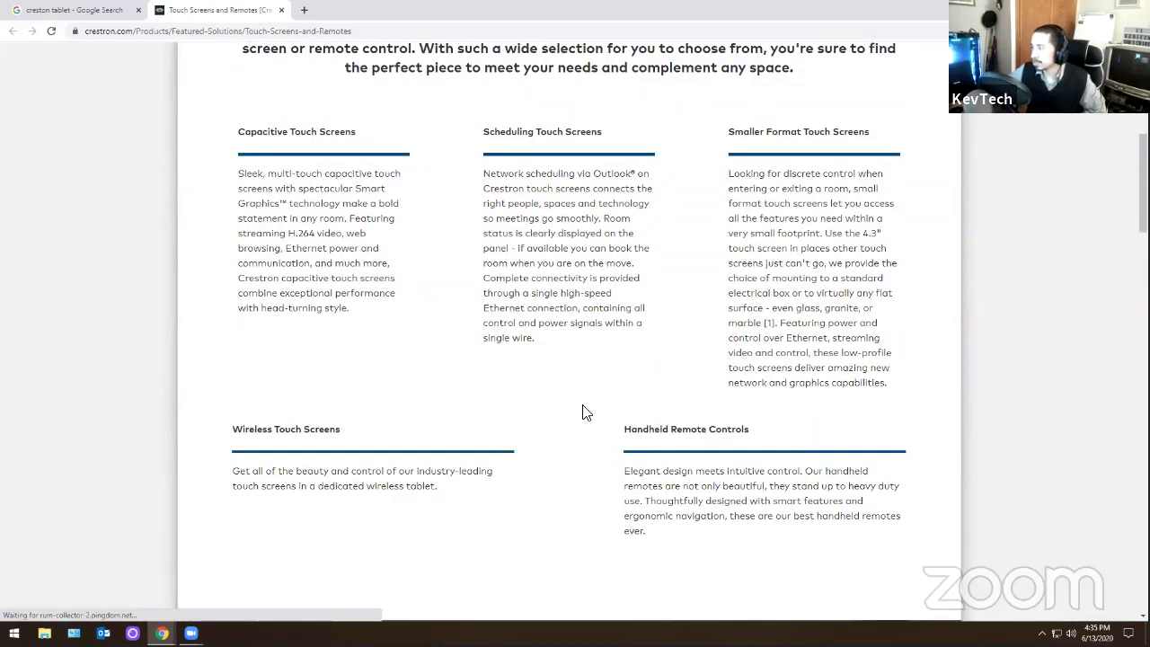
scroll(290, 366, down, 8)
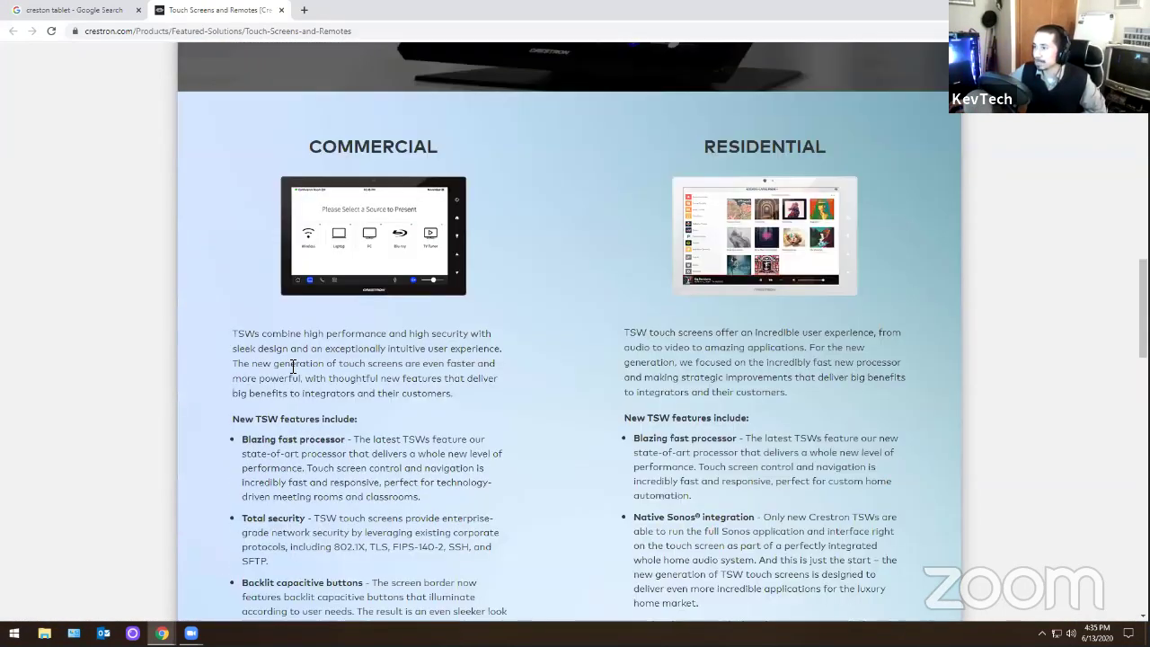
scroll(228, 308, up, 2)
scroll(229, 308, up, 3)
scroll(292, 357, down, 3)
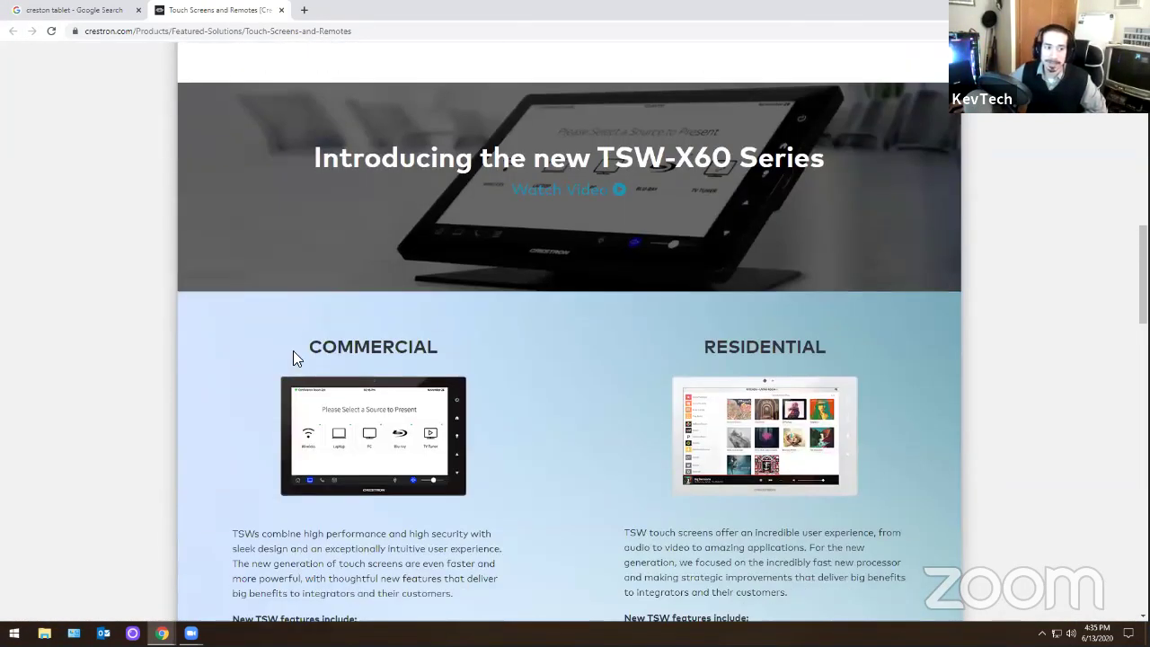
scroll(226, 368, down, 2)
scroll(205, 359, down, 2)
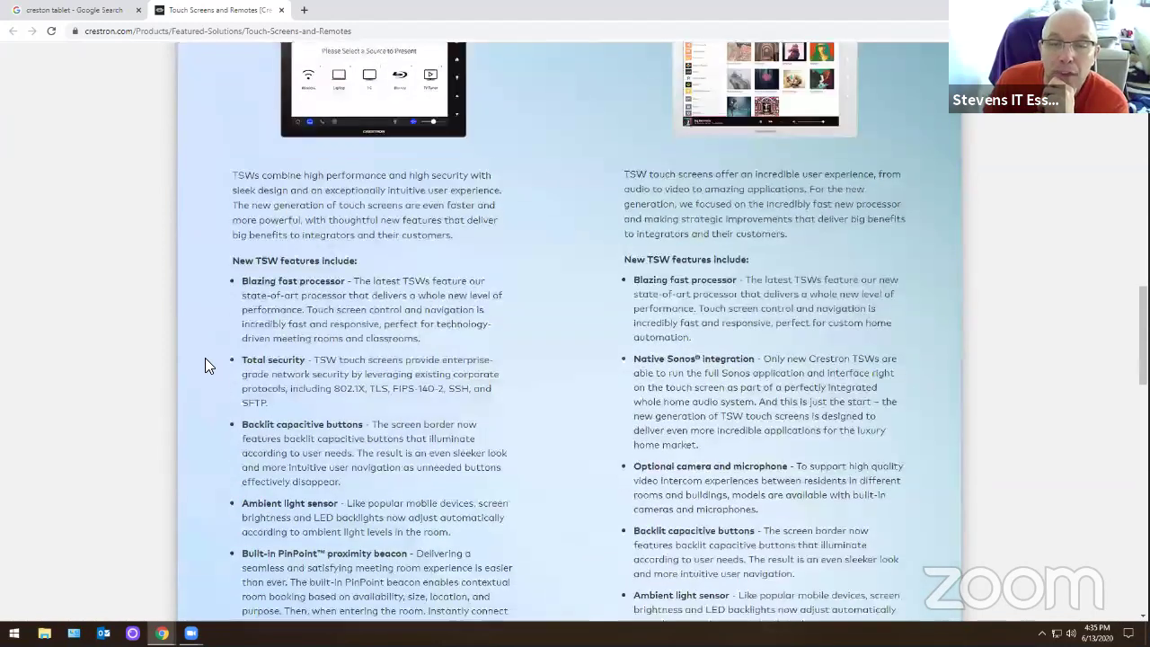
scroll(210, 277, up, 1)
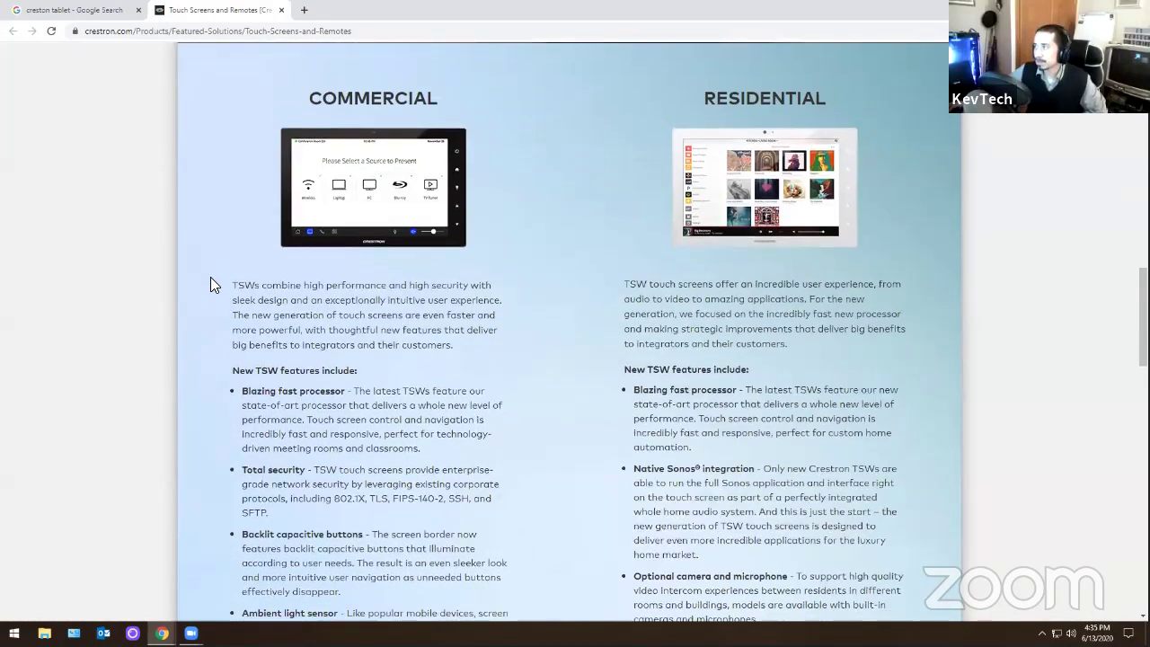
scroll(210, 285, down, 15)
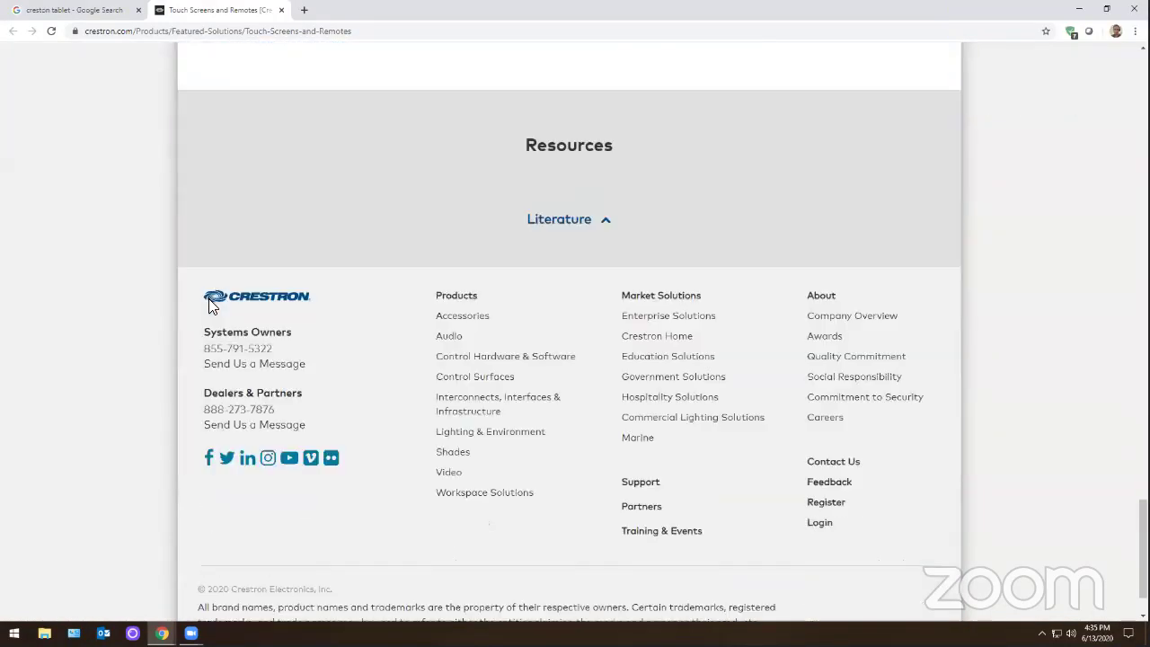
scroll(210, 305, up, 15)
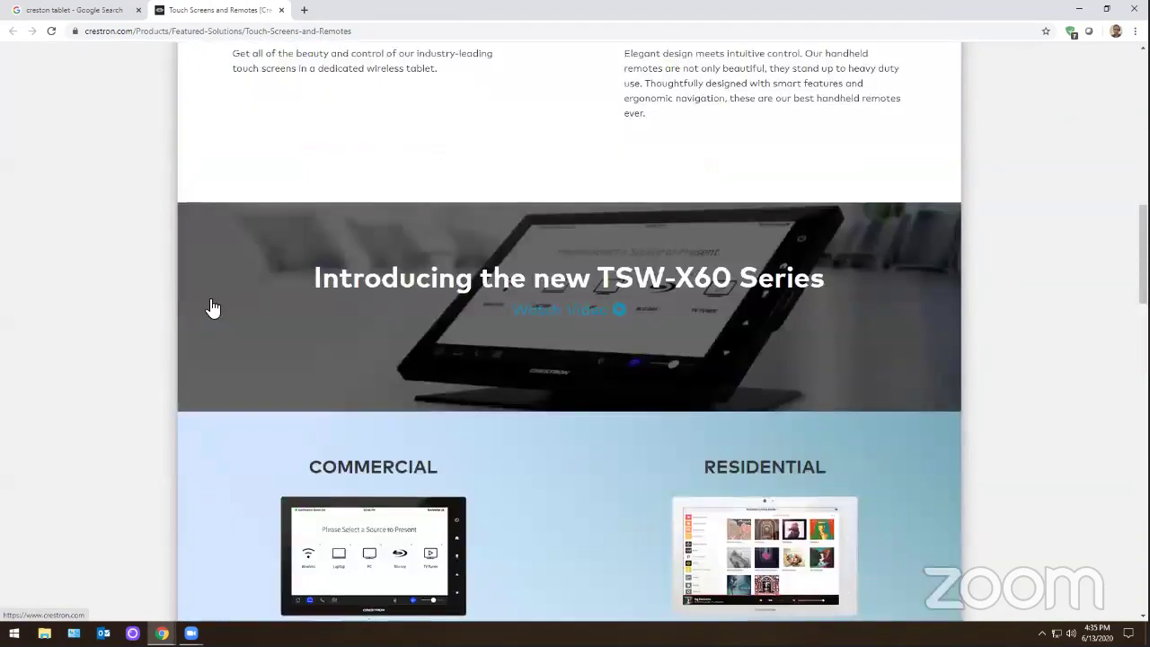
scroll(213, 308, up, 6)
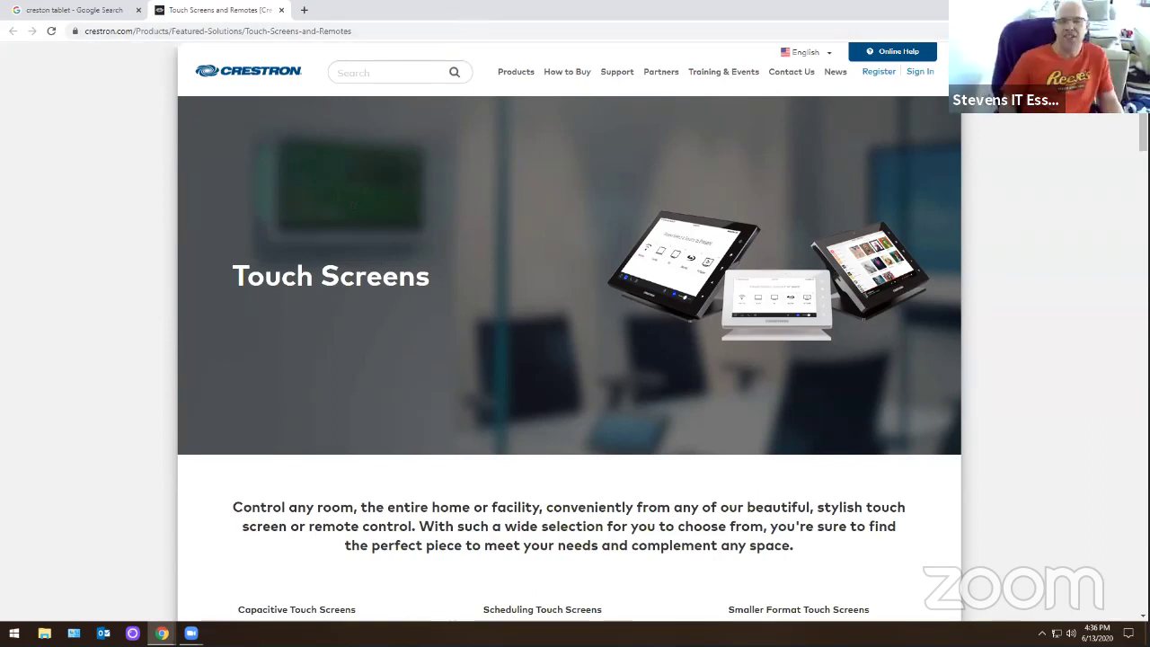
key(alt+Tab)
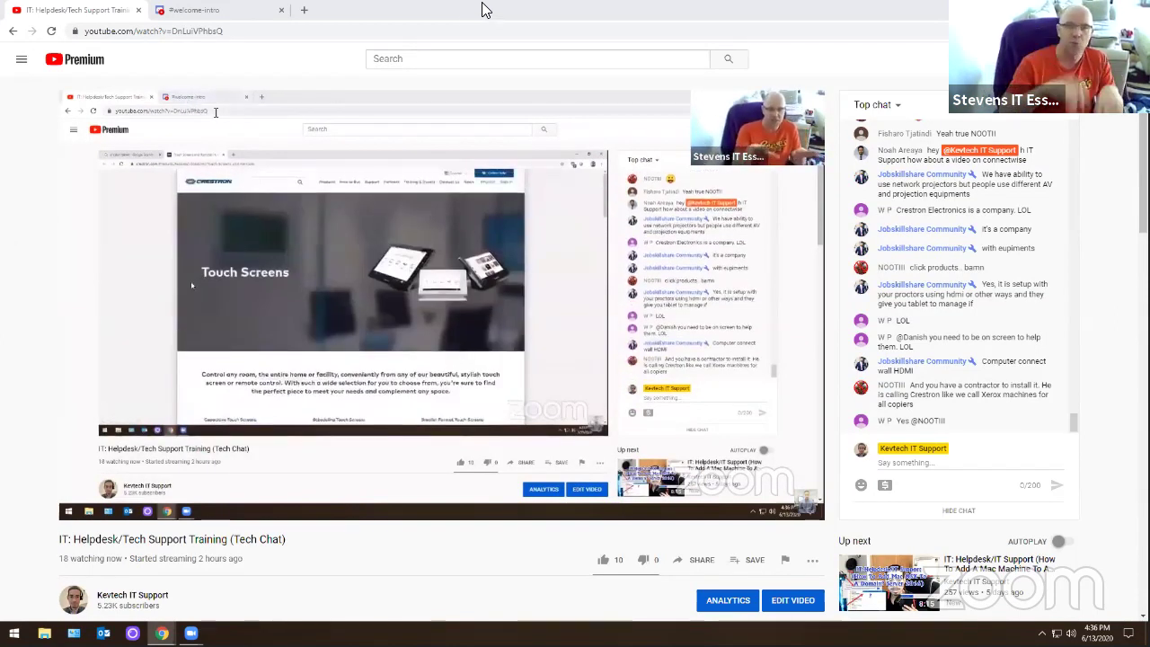
- Switch back to the window with Freshservice ticket #INC-32 and its reply draft
key(alt+Tab)
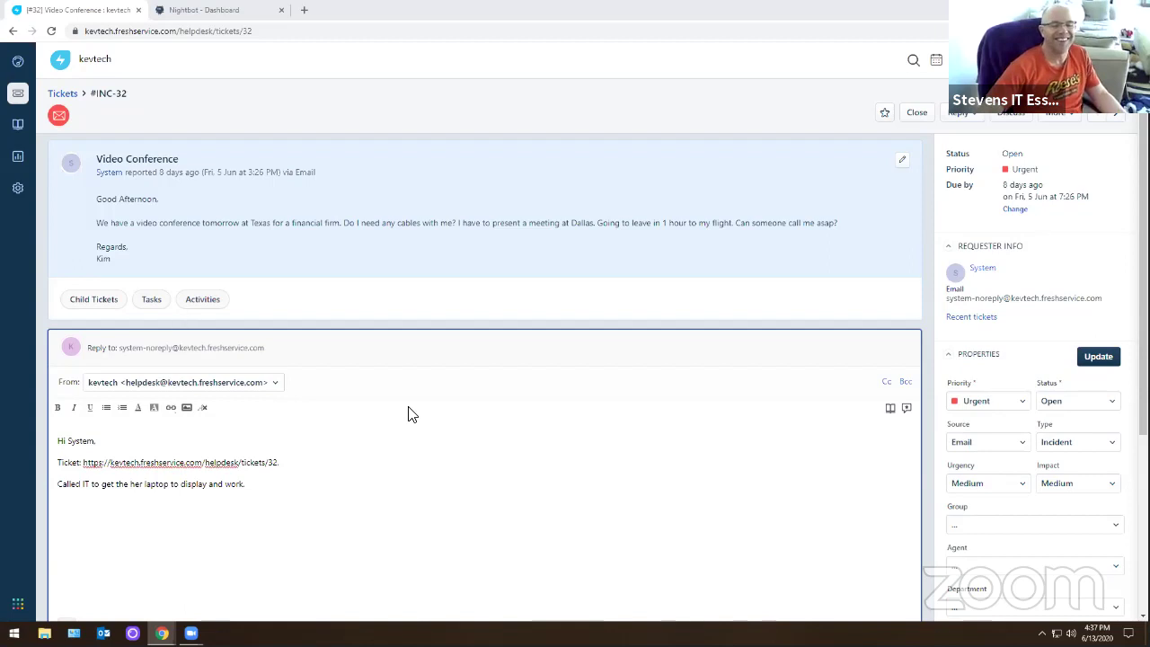
- Send the drafted reply about the laptop display and close ticket #INC-32
scroll(408, 414, down, 3)
scroll(485, 413, up, 2)
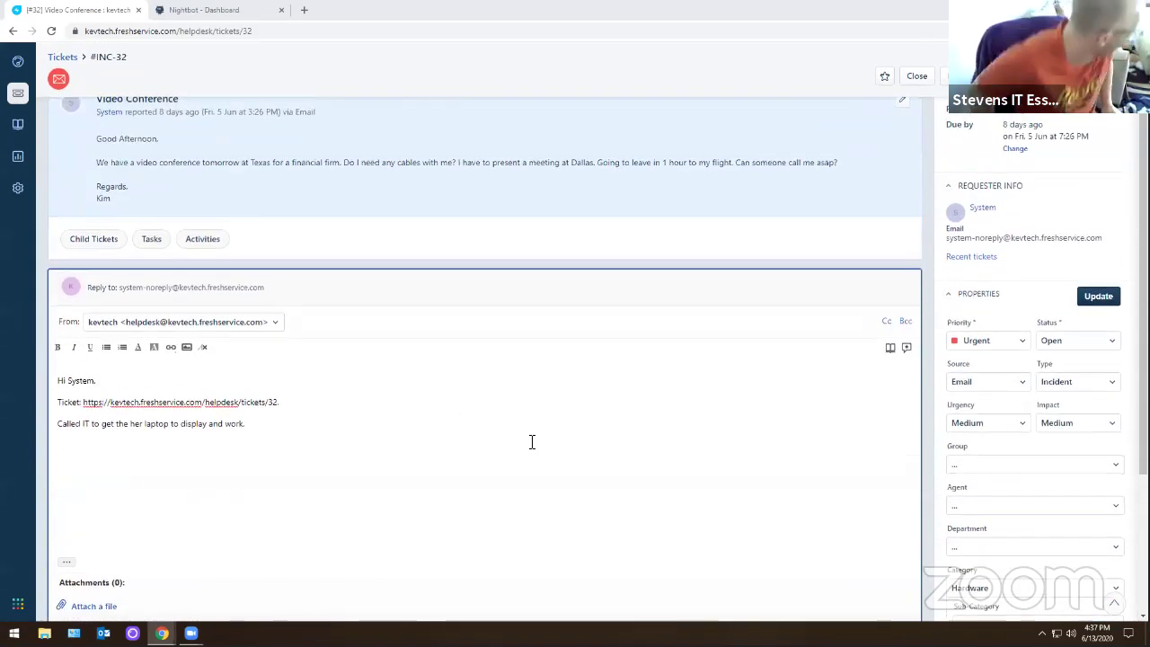
scroll(531, 441, down, 1)
click(860, 572)
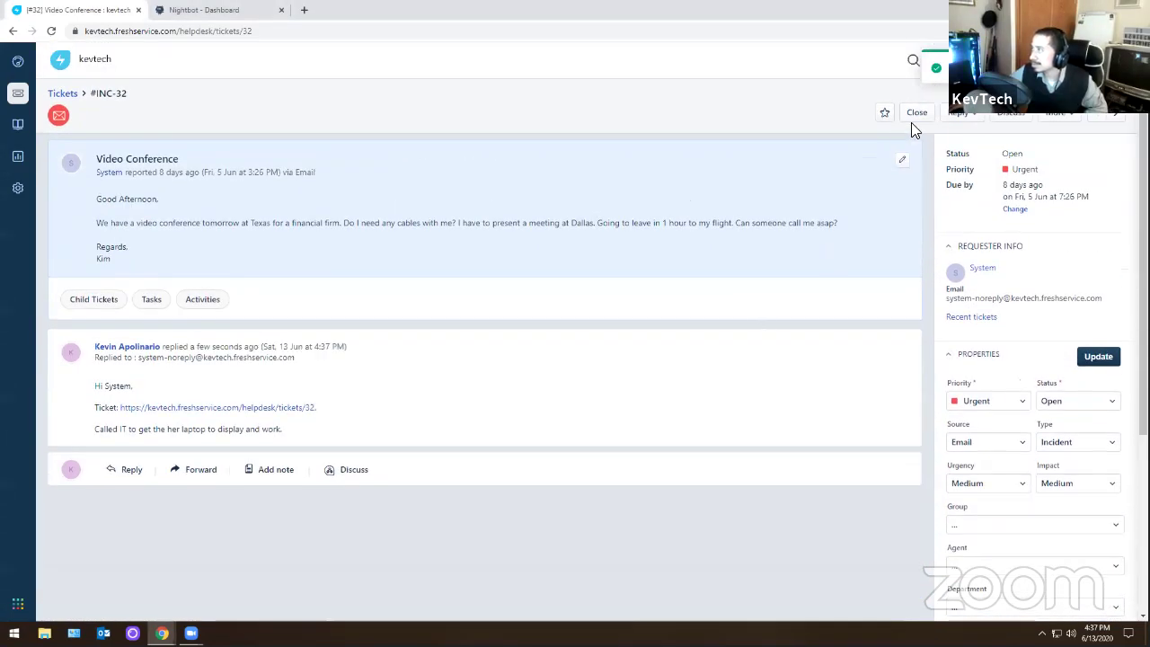
click(917, 115)
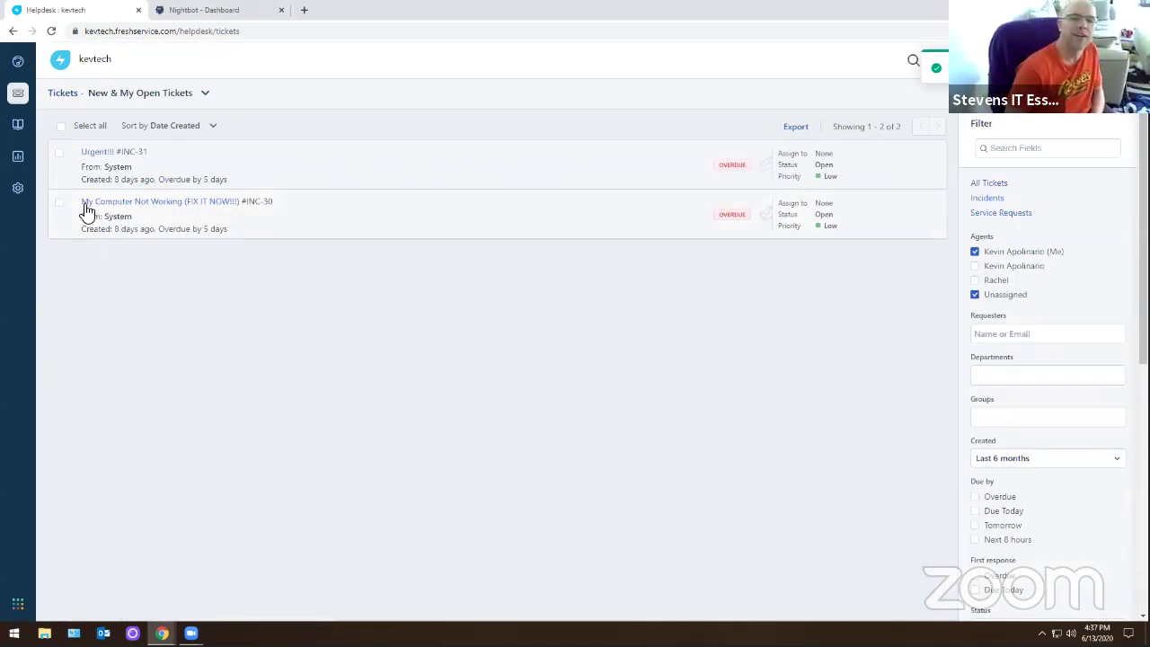
- Open the boardroom meeting setup ticket #INC-31 'Urgent!!!' from the open tickets list
click(95, 155)
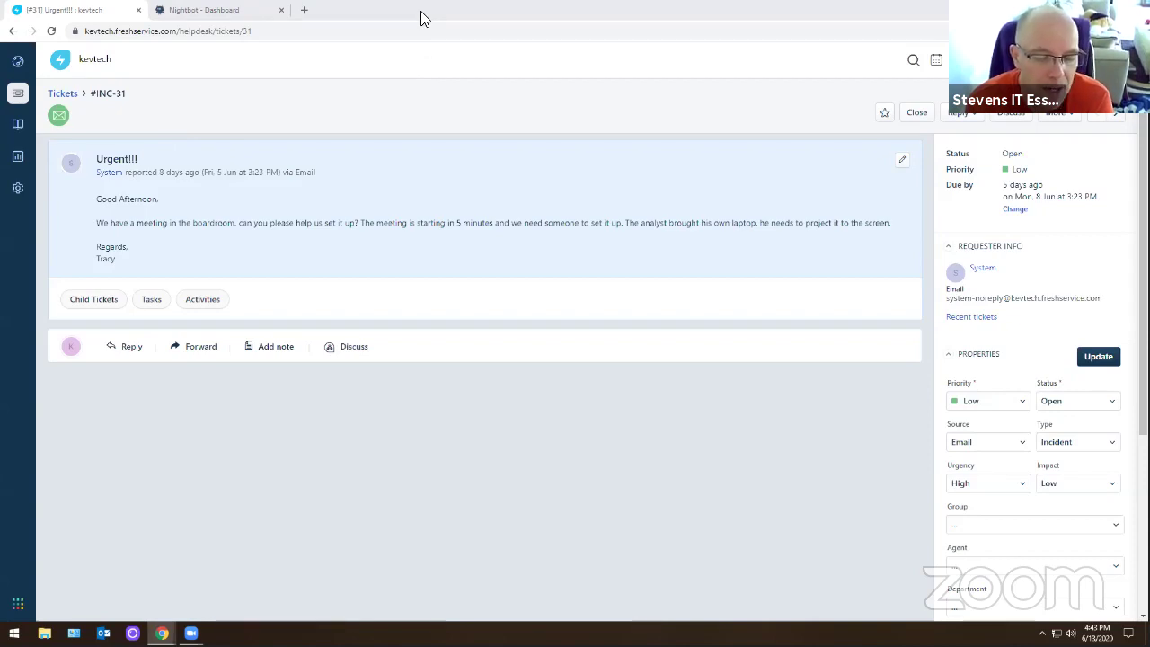
key(super+Down)
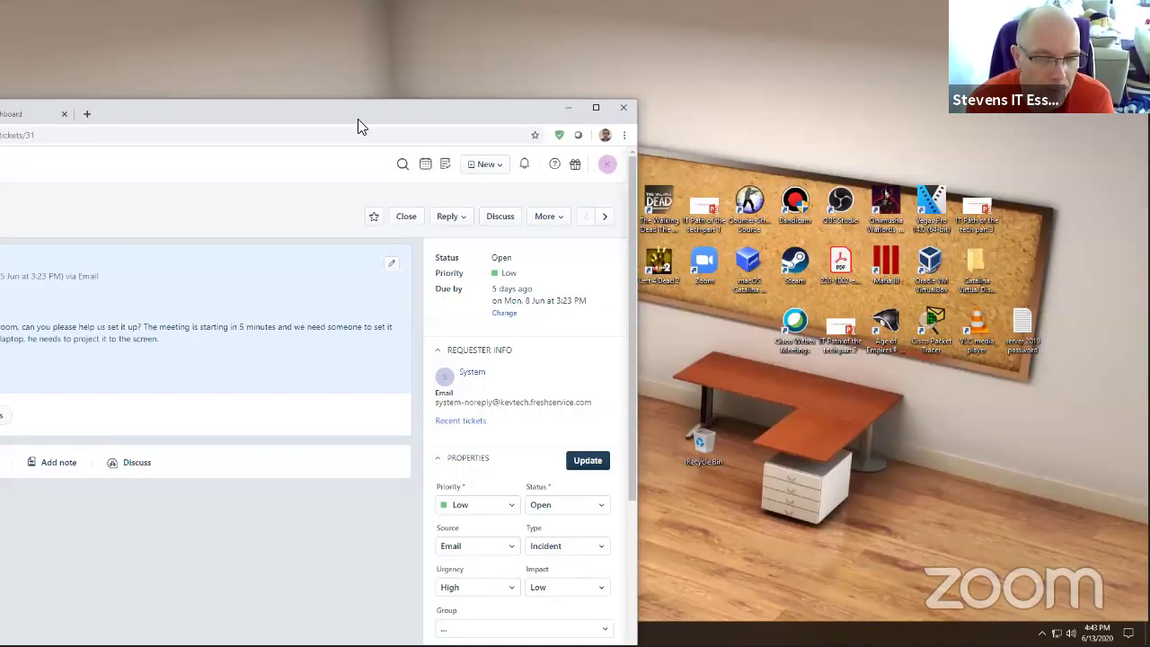
key(super+Down)
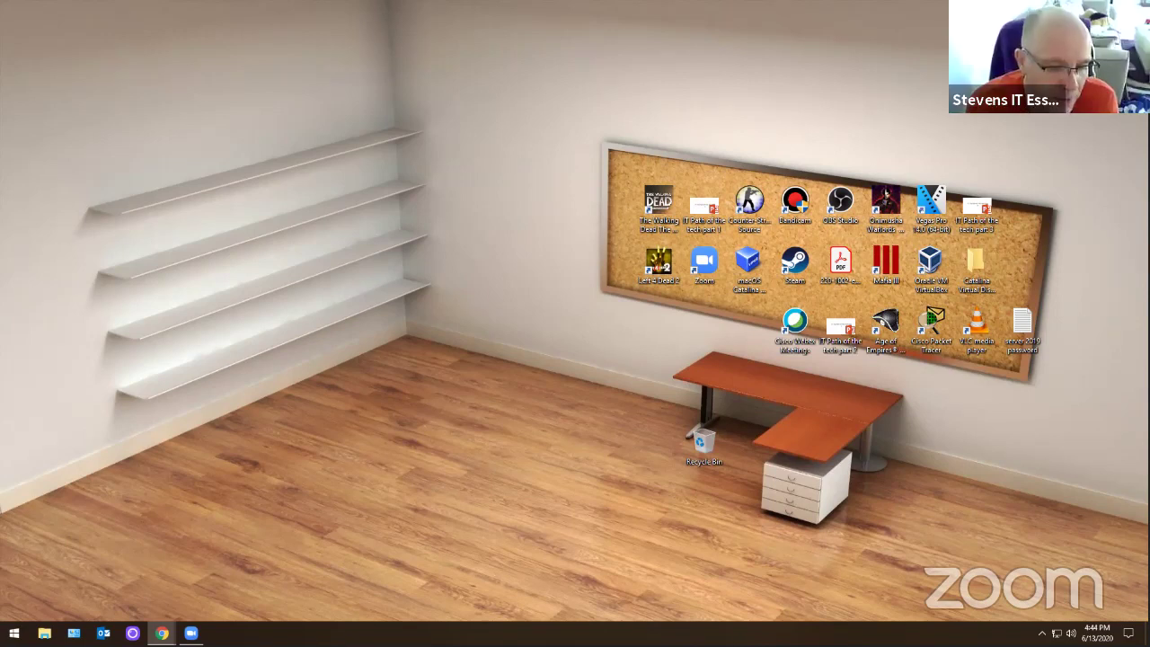
key(alt+Tab)
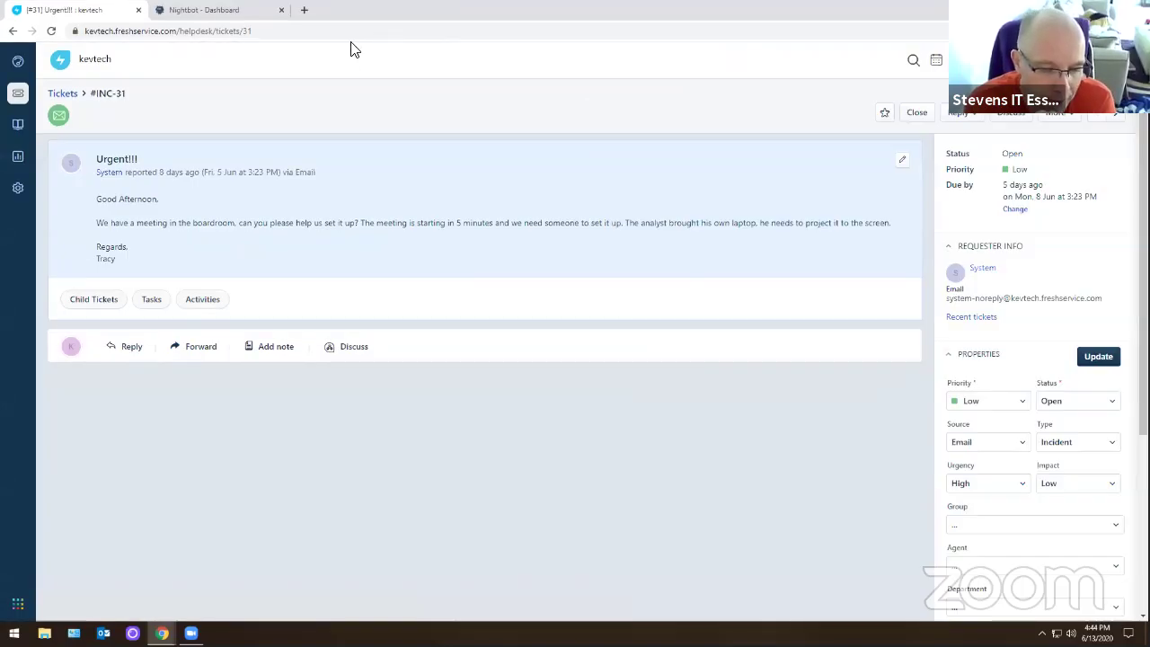
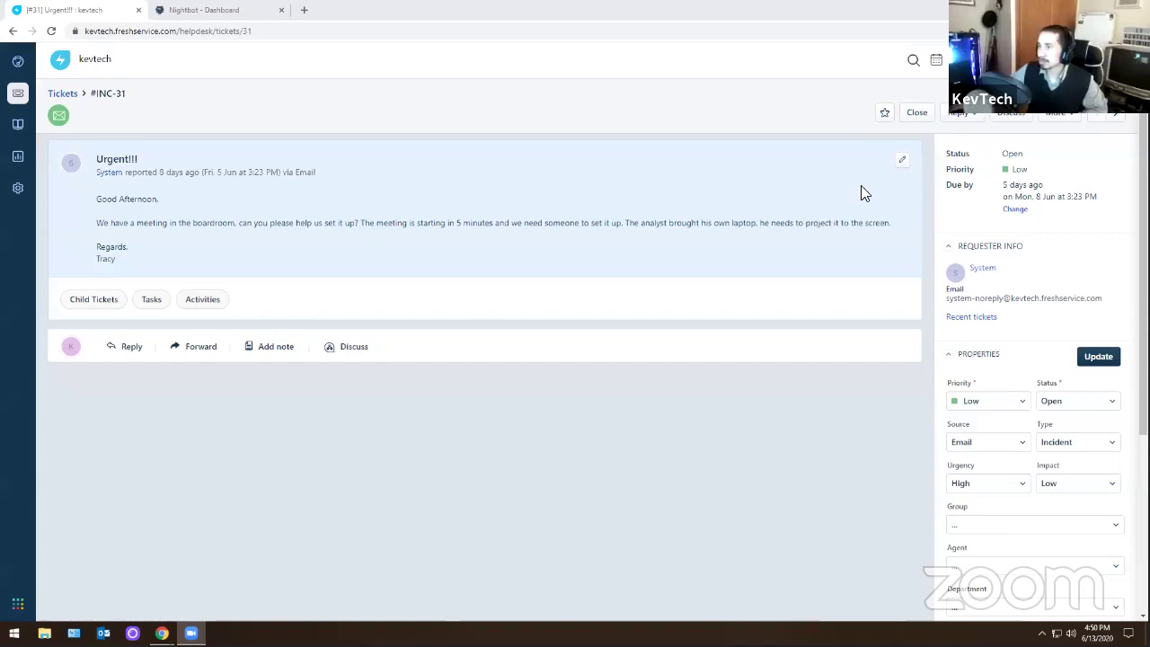
- Close the boardroom meeting setup ticket INC-31 in Freshservice
click(916, 114)
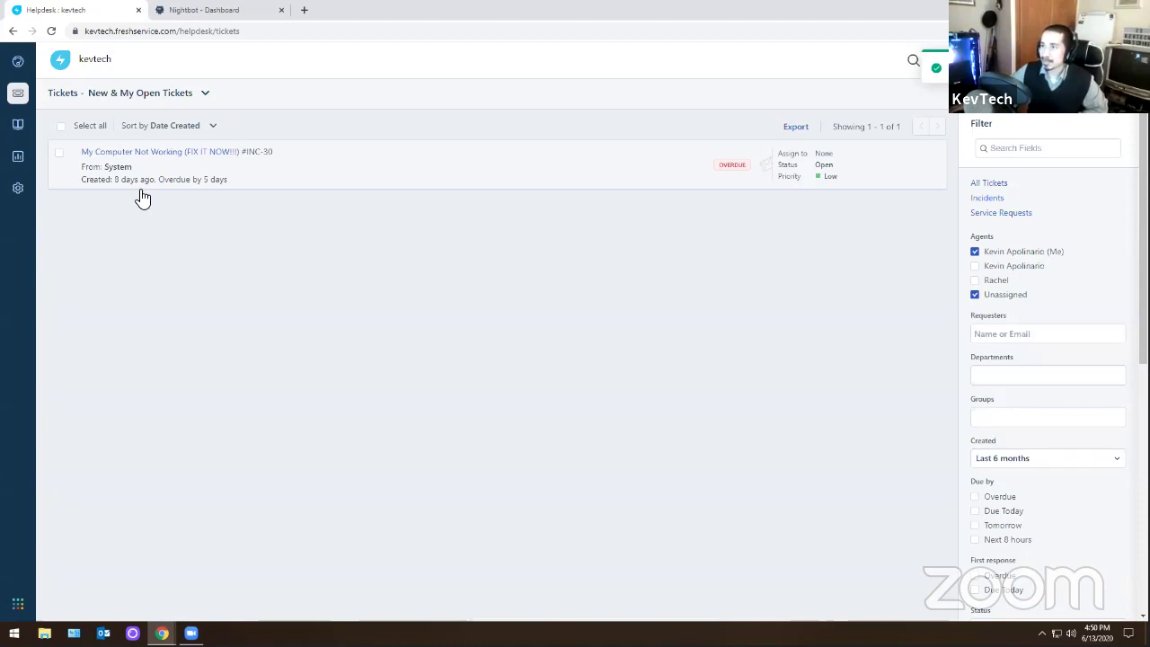
- Open the locked-account ticket INC-30, then briefly open and minimize File Explorer
click(221, 161)
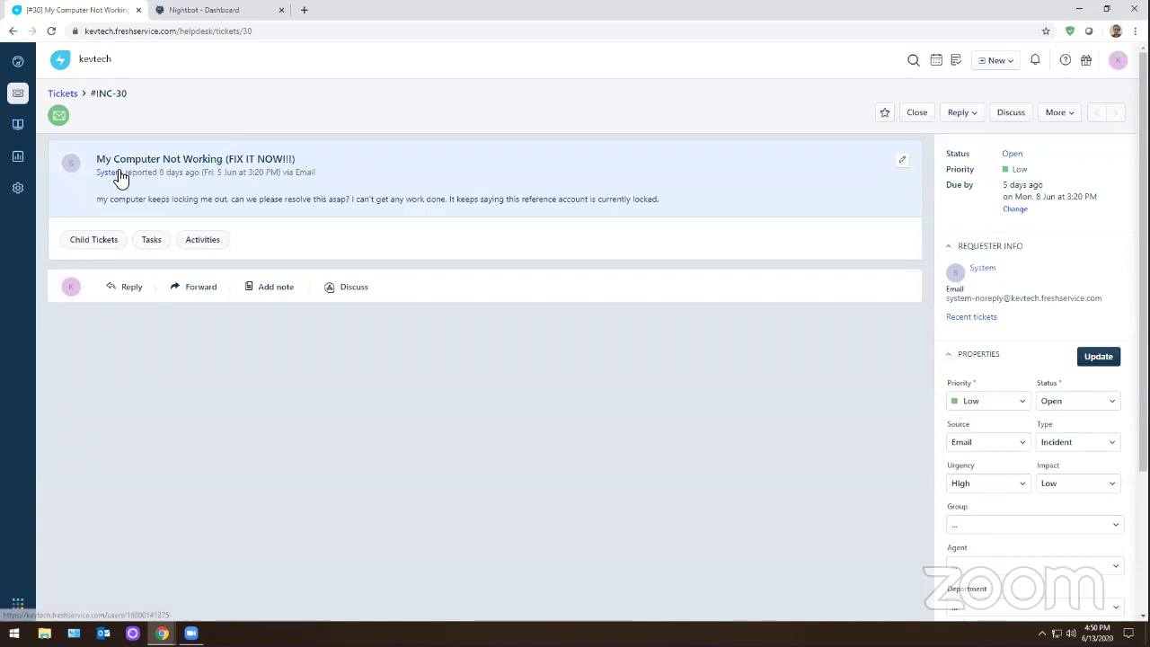
mouse_move(121, 177)
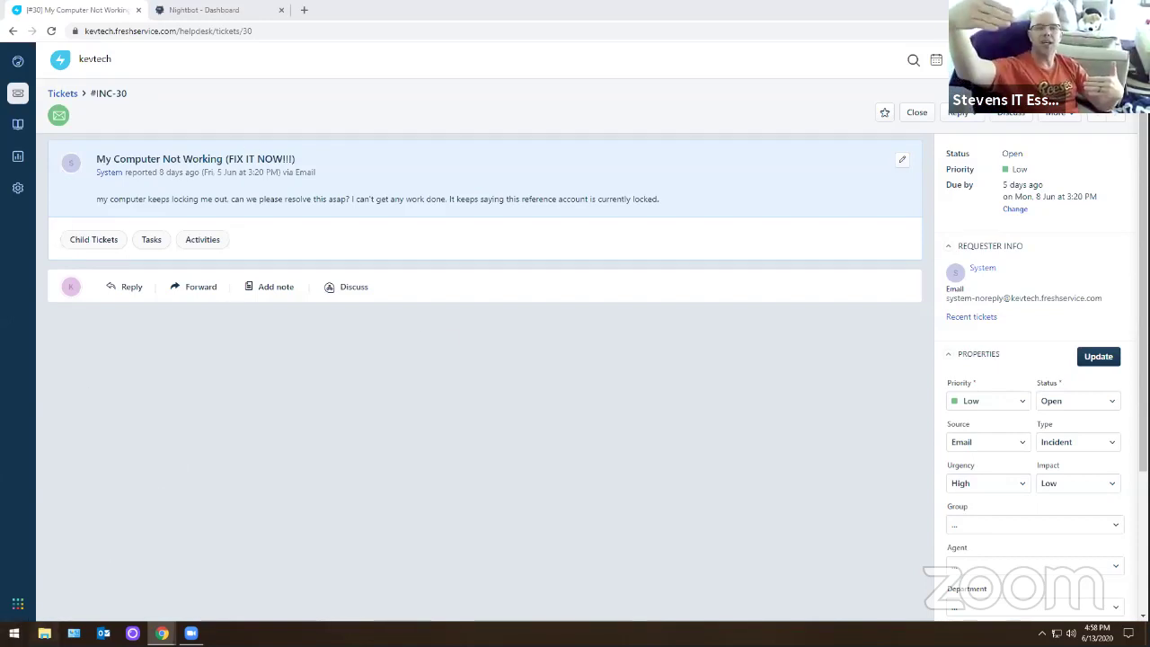
click(44, 633)
click(835, 95)
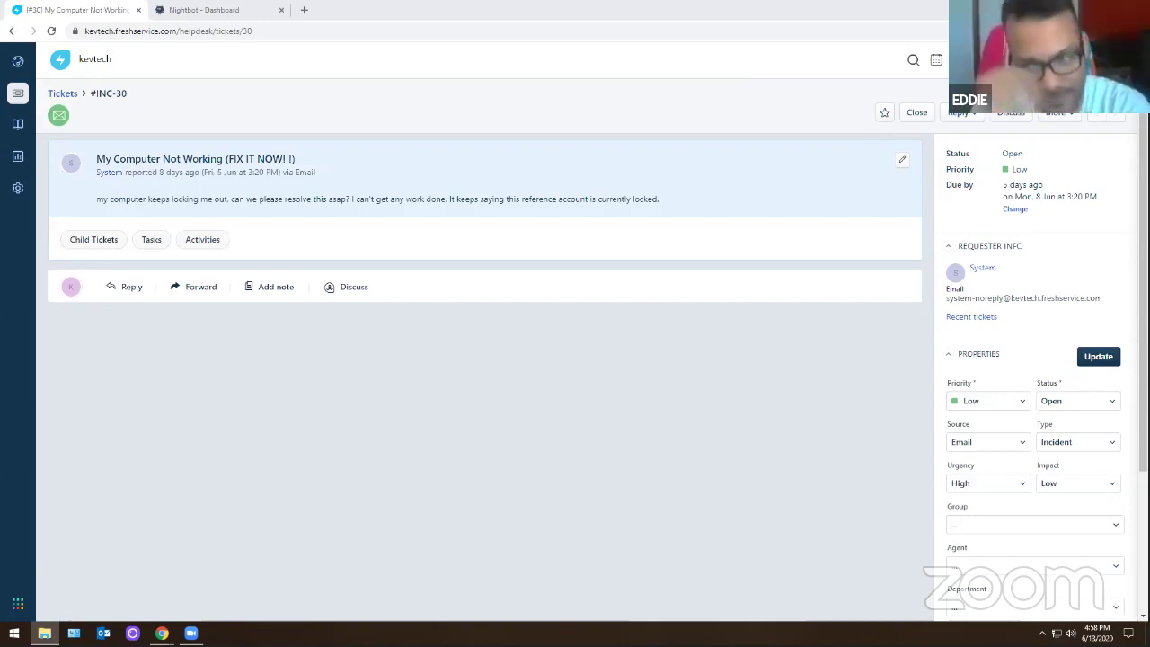
- Launch Oracle VM VirtualBox from a Start search for 'vir' and minimize the Server 2016 VM window
click(14, 632)
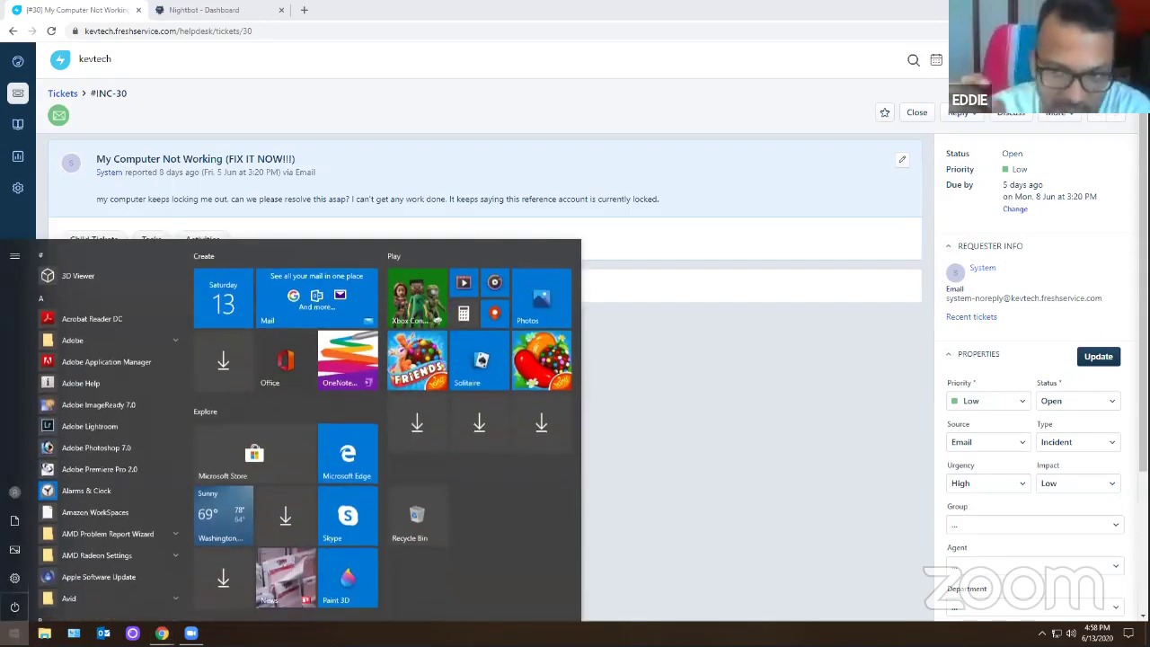
text(vir)
key(Return)
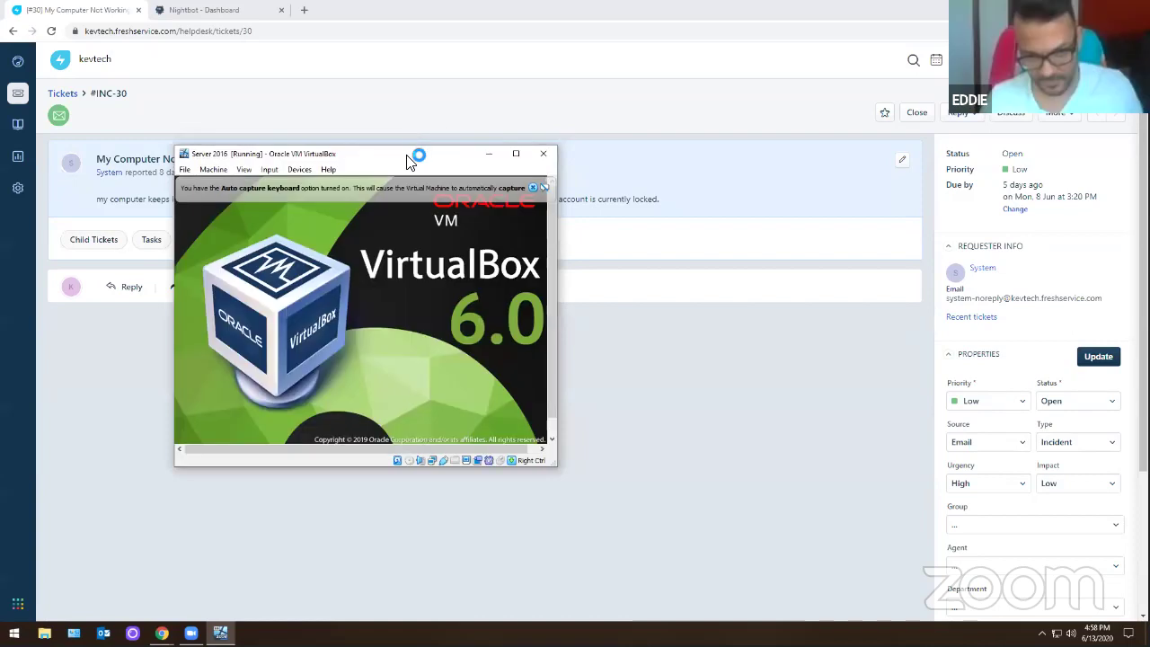
click(488, 153)
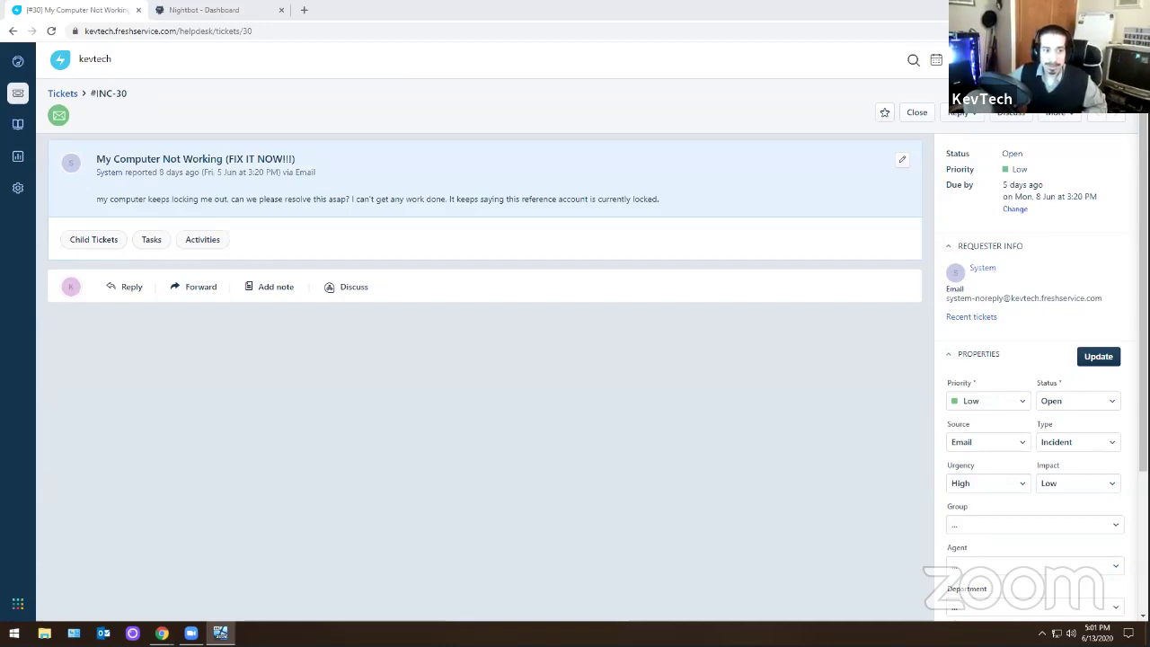
- Return to the Server 2016 VM's Find dialog, keeping Users, Contacts, and Groups, and reopen the object-type list
key(alt+Tab)
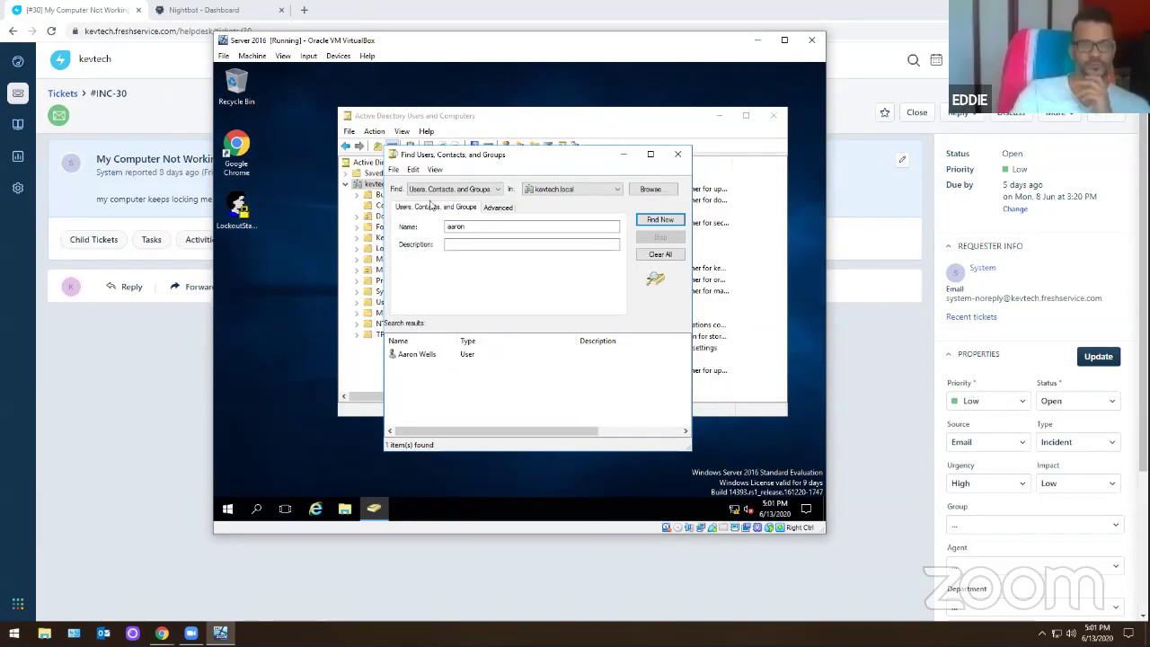
click(458, 190)
click(458, 199)
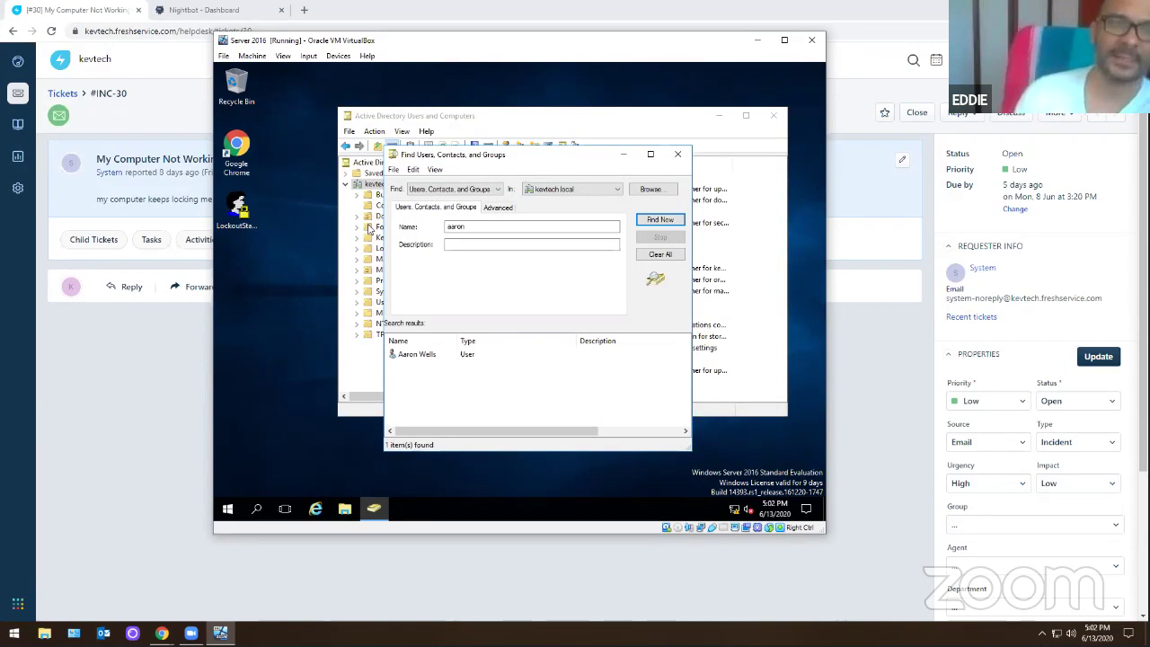
click(36, 461)
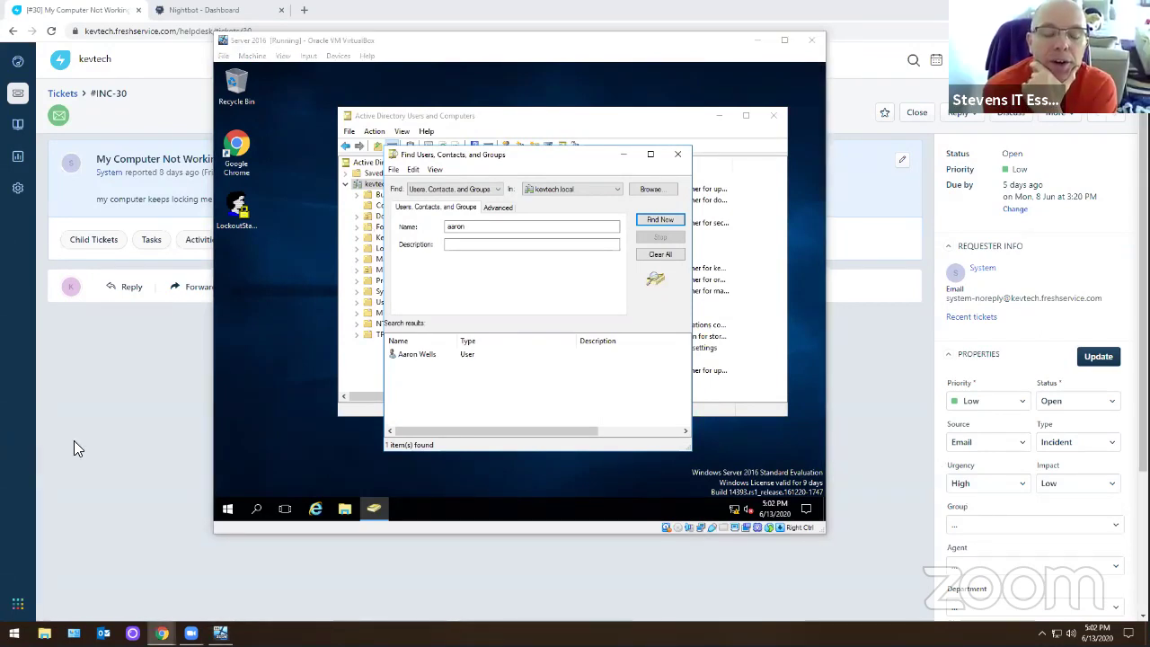
click(478, 190)
click(479, 191)
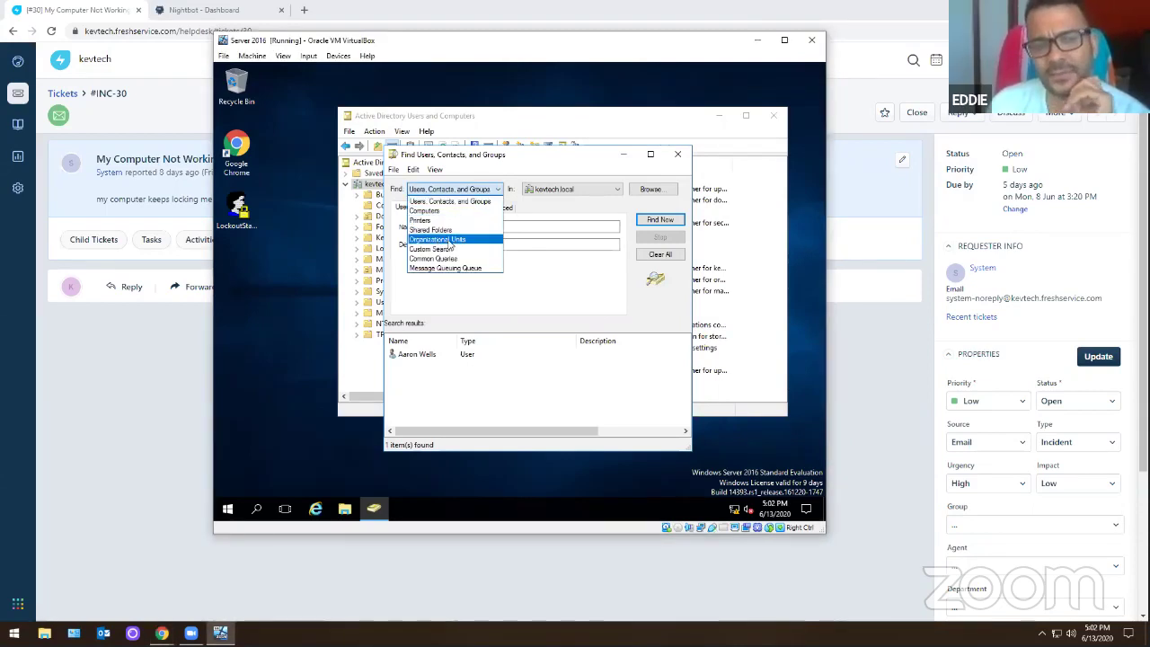
- Switch the Find dialog to search for Computers, clearing the previous user results
click(481, 211)
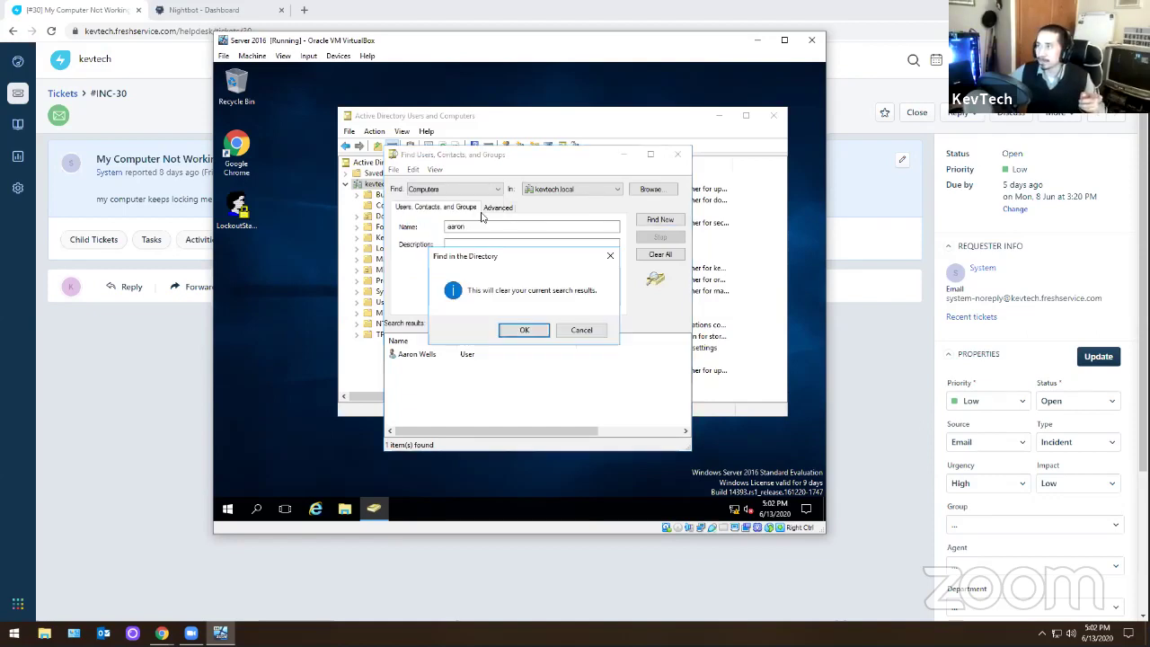
click(523, 330)
click(496, 226)
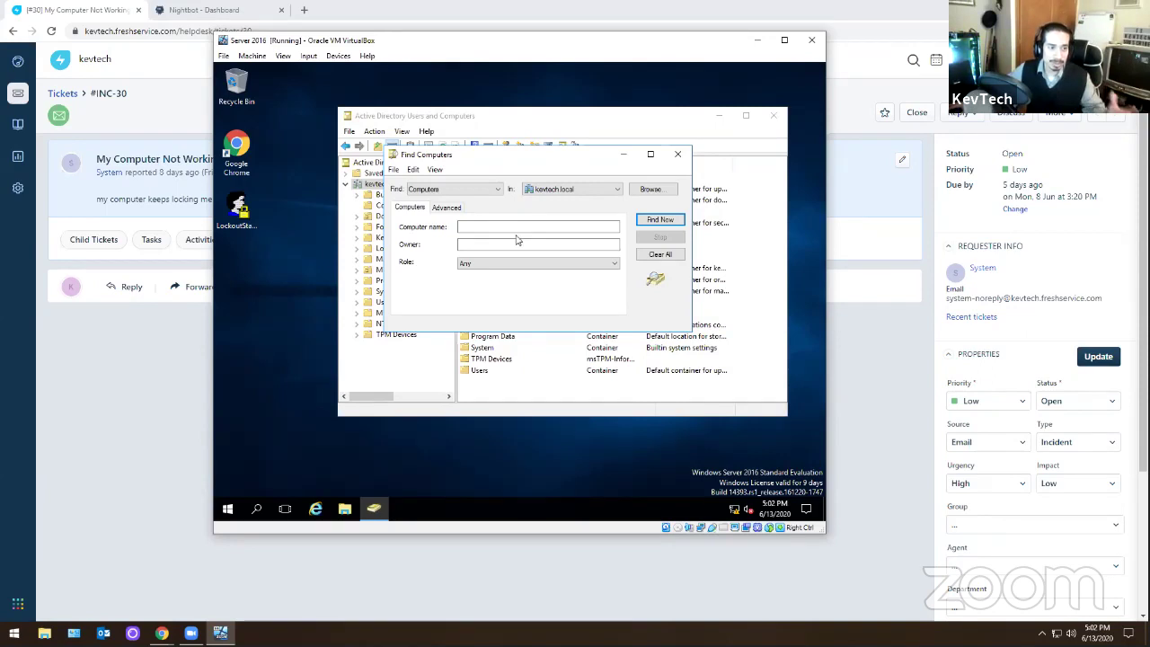
click(474, 188)
click(451, 201)
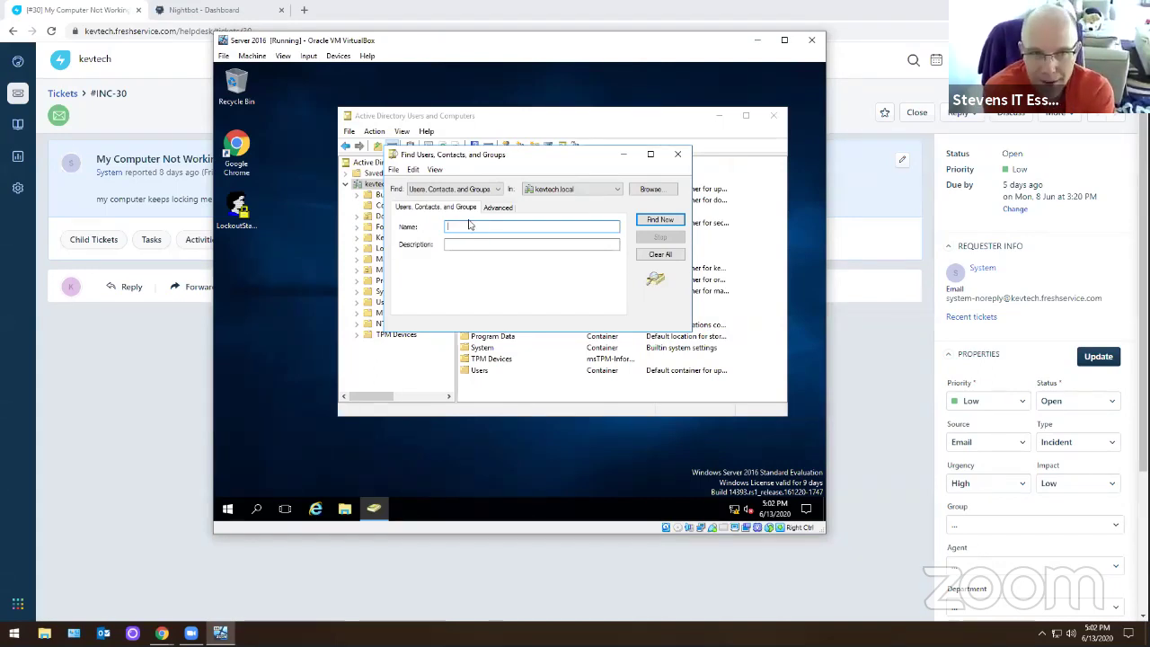
click(474, 191)
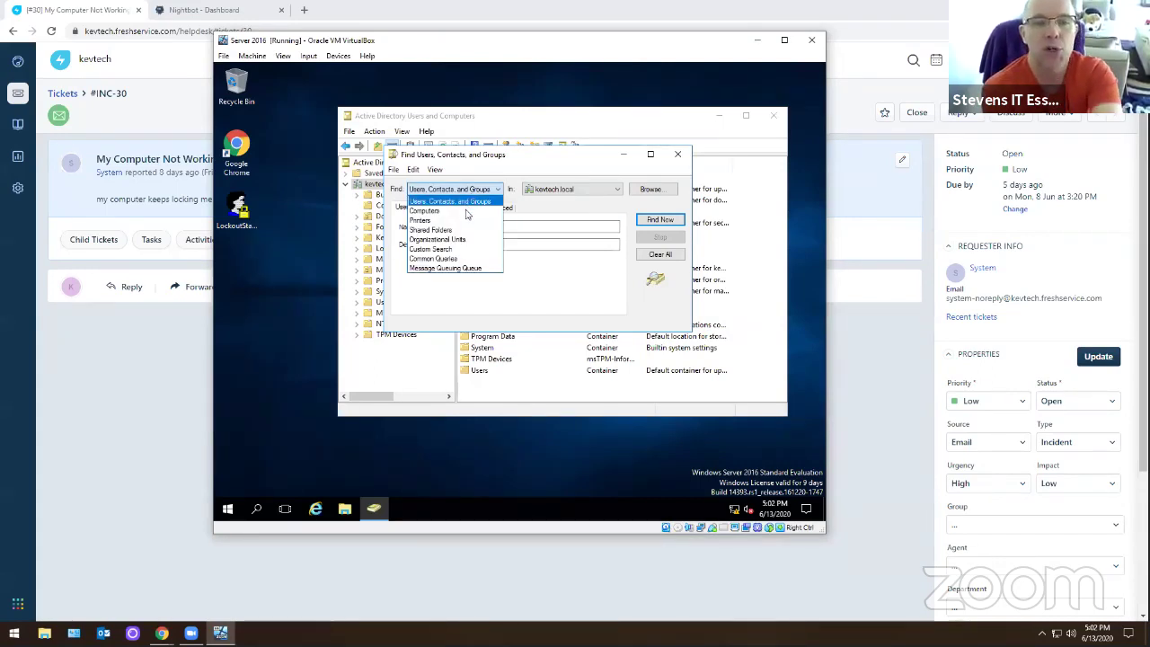
click(468, 210)
- Search Computers for the user's name, find no match, then switch back to Users, Contacts, and Groups
text(aaron)
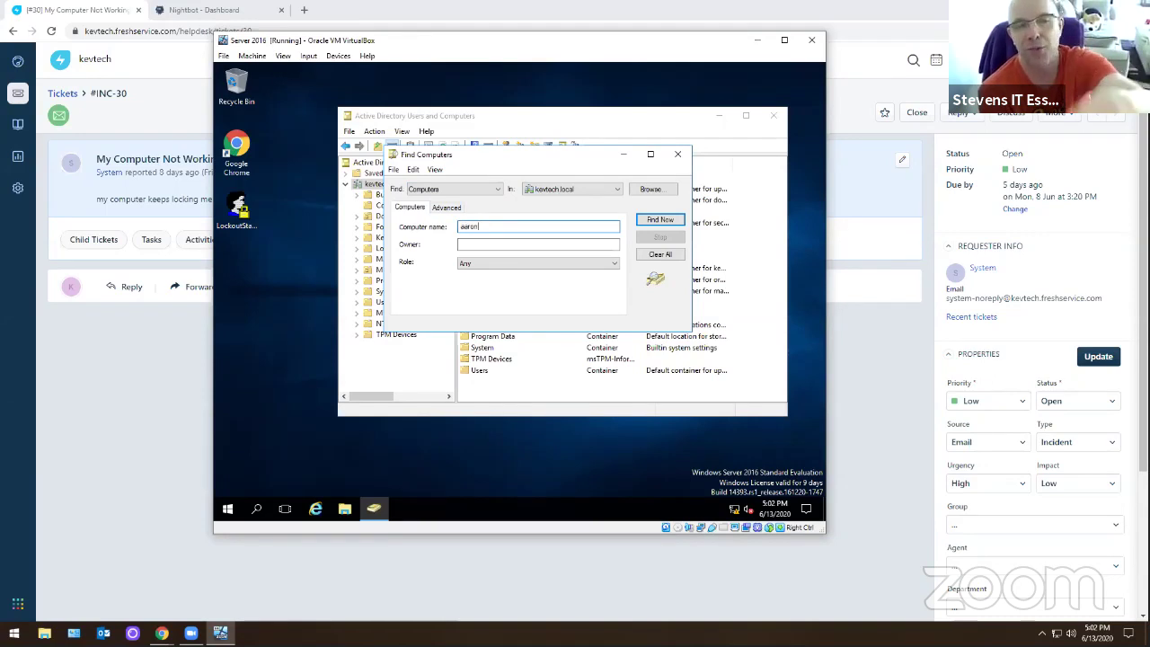
key(Return)
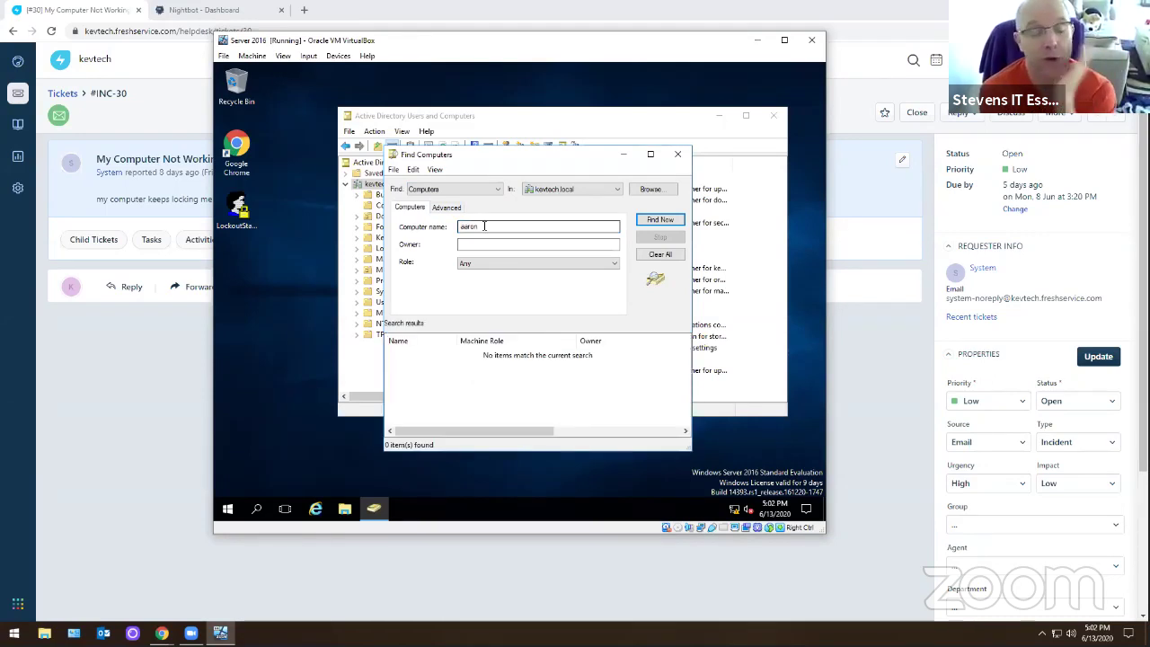
click(665, 220)
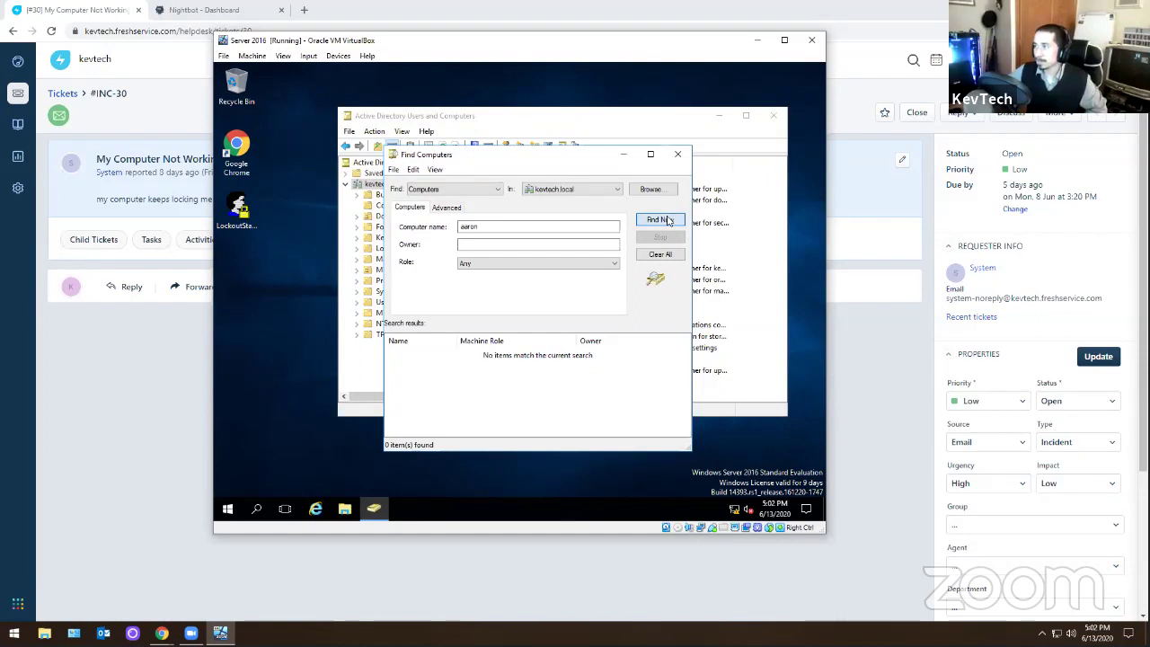
click(503, 226)
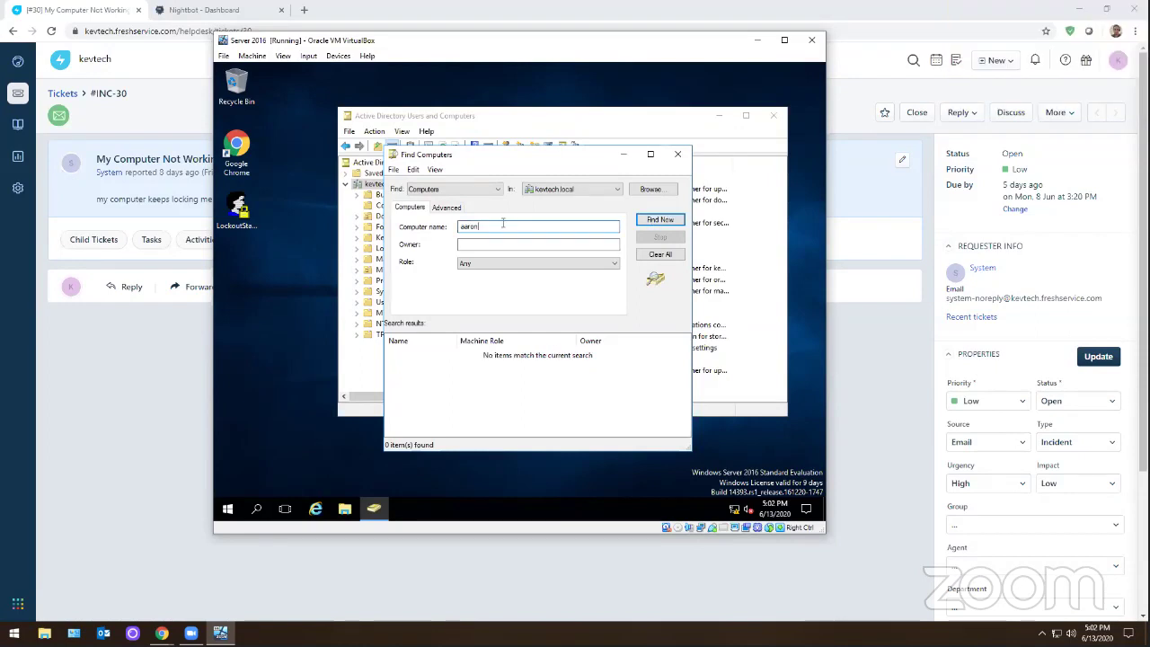
click(463, 189)
click(453, 198)
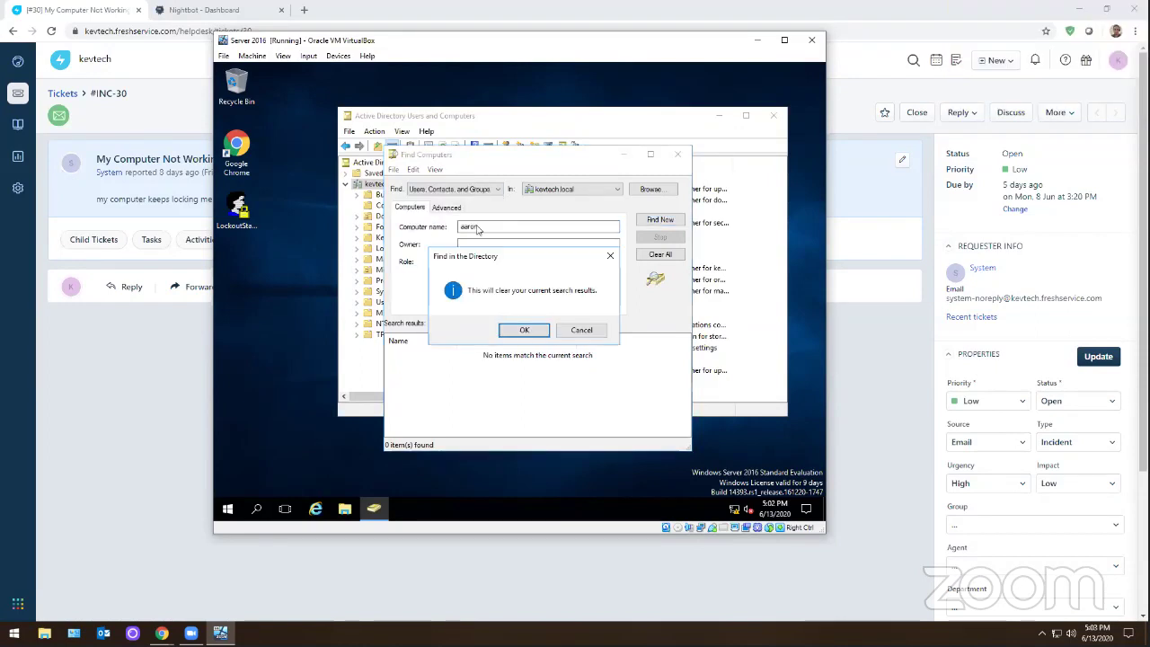
click(525, 330)
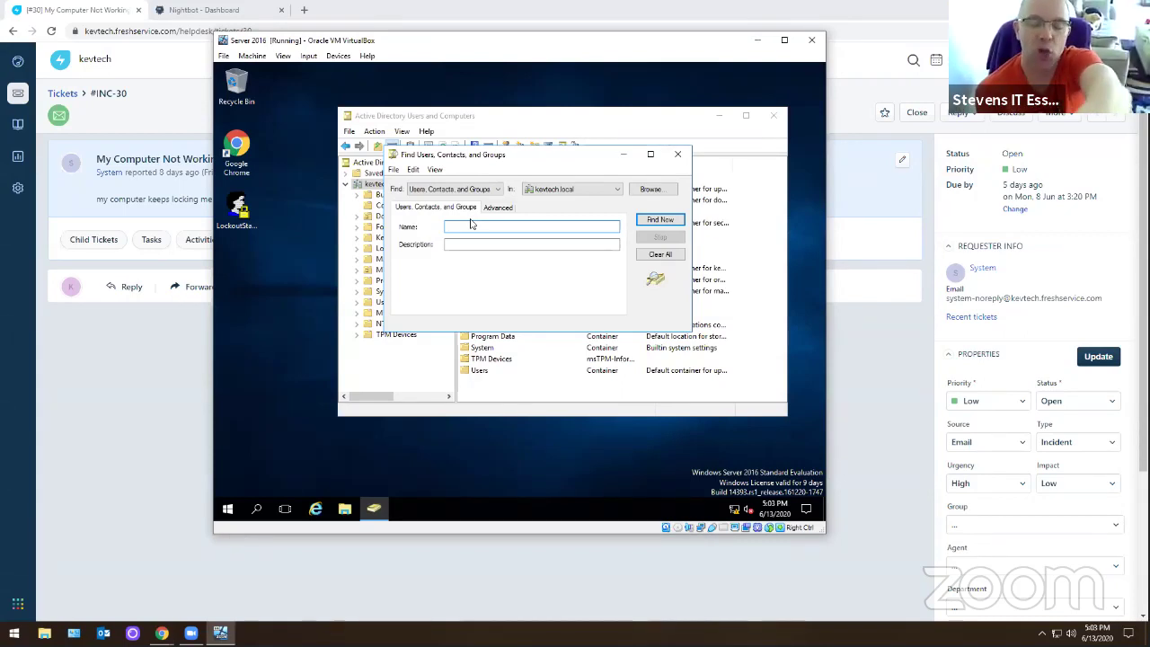
- Search kevtech.local for users whose name starts with 'aa'
click(221, 261)
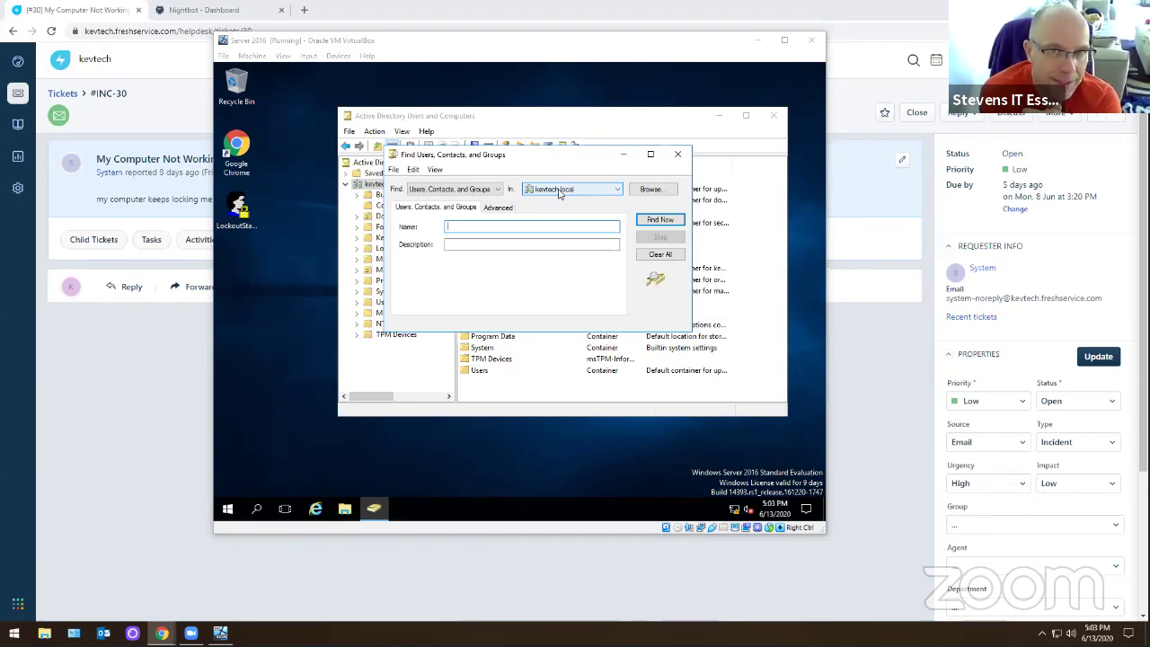
click(476, 225)
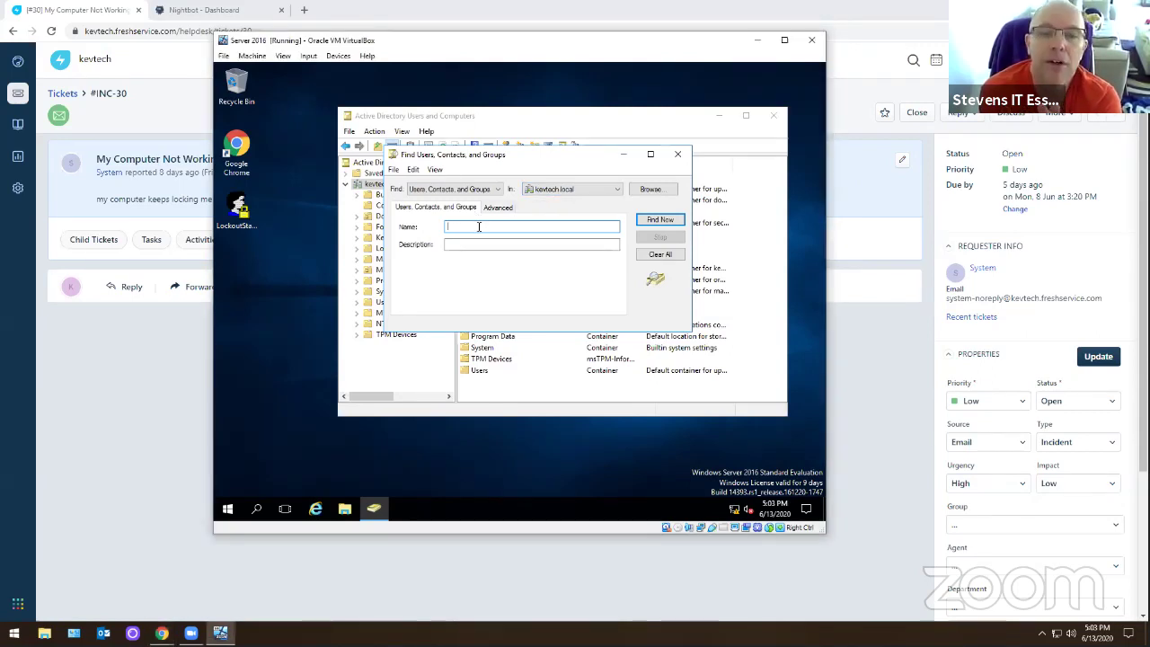
text(aa)
key(Return)
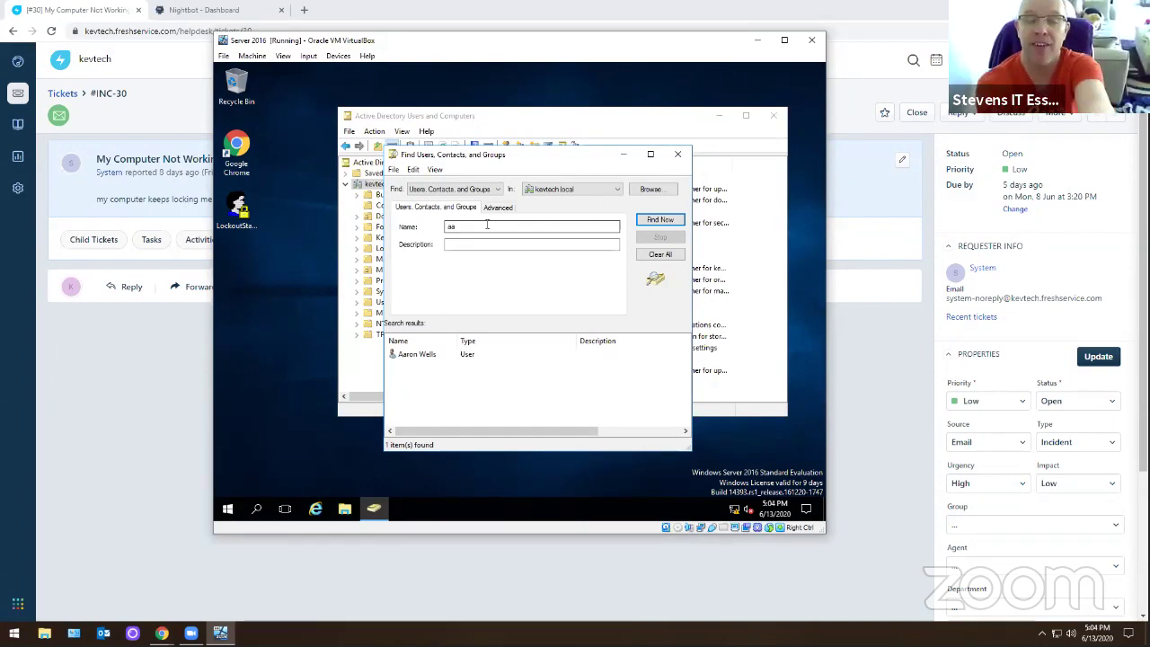
- Keep the search scope on kevtech.local, close the dialog, and reopen Find on the domain
click(566, 189)
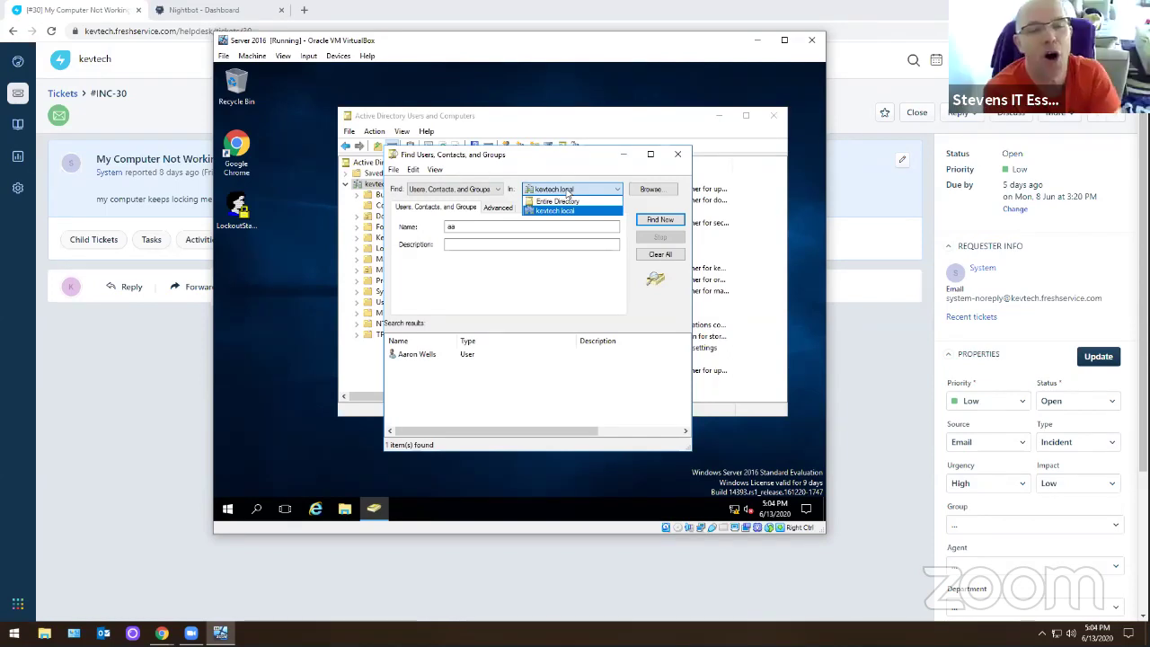
click(607, 168)
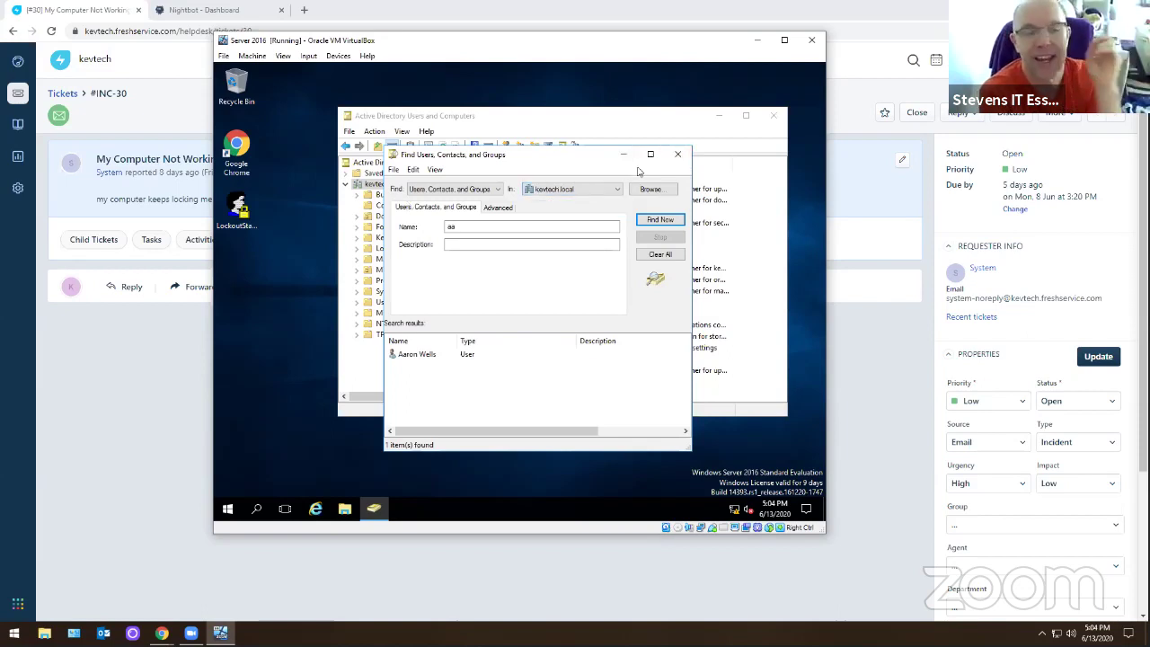
click(677, 154)
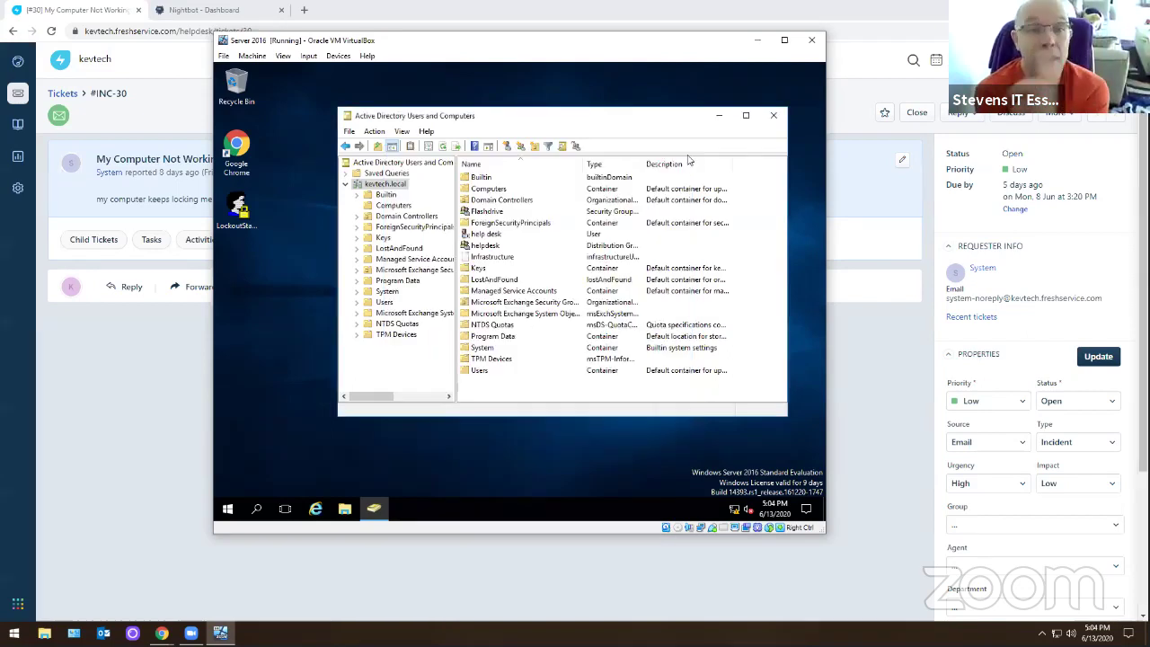
right_click(388, 185)
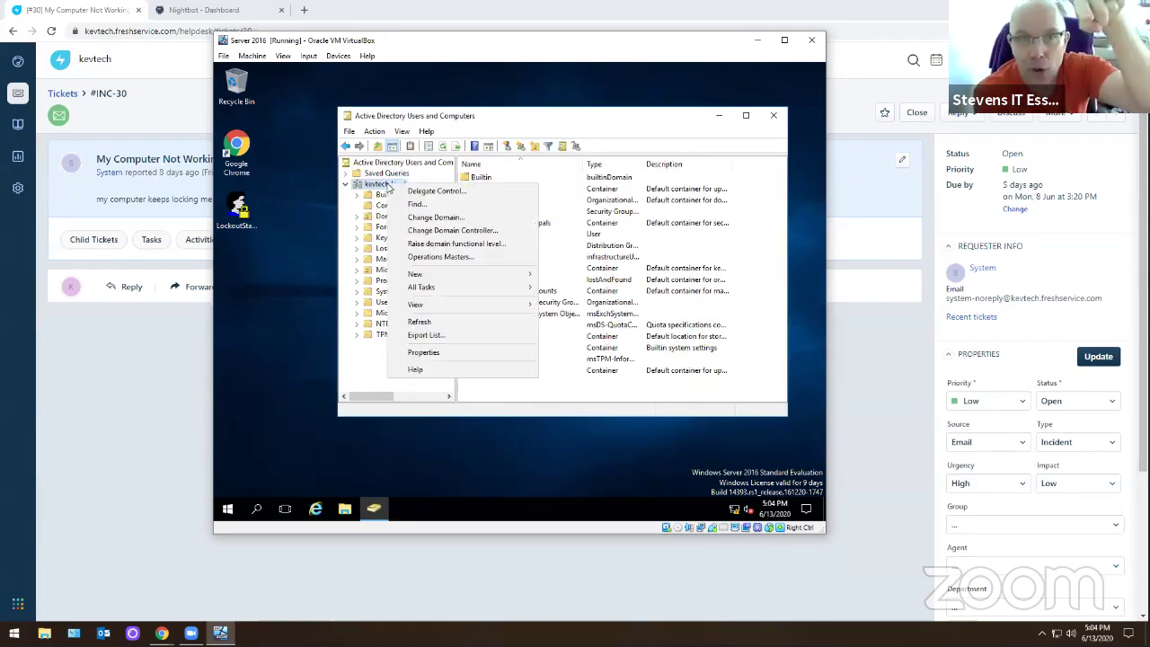
click(415, 203)
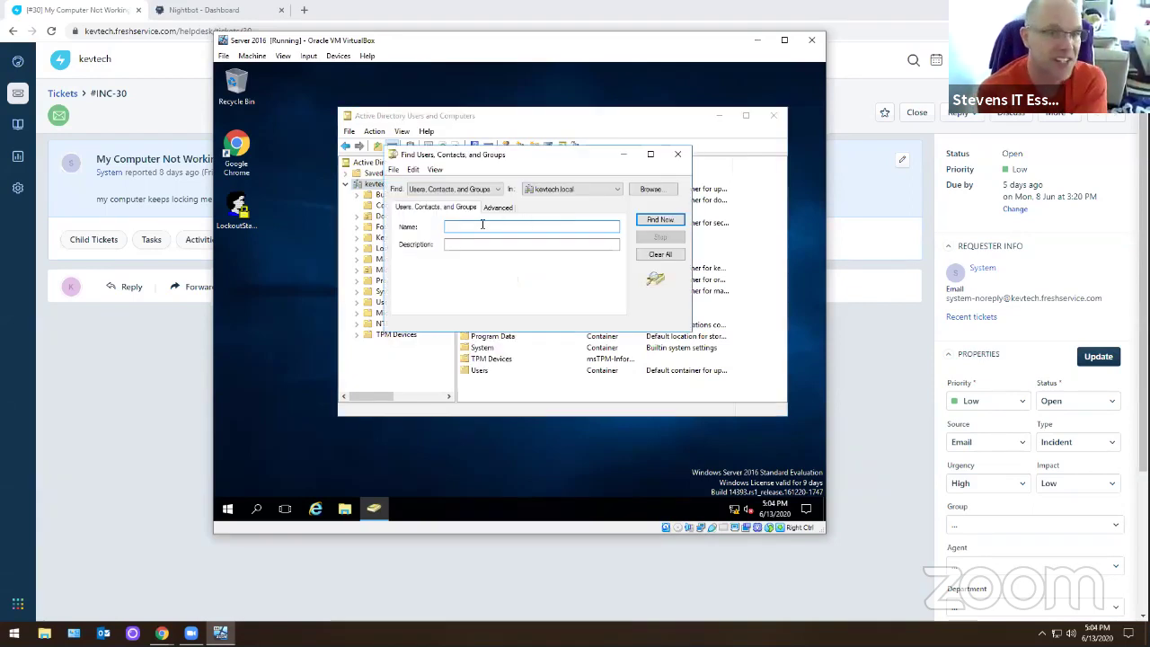
- Search kevtech.local for 'helpd', finding the help desk user and helpdesk group
text(helpd)
key(Return)
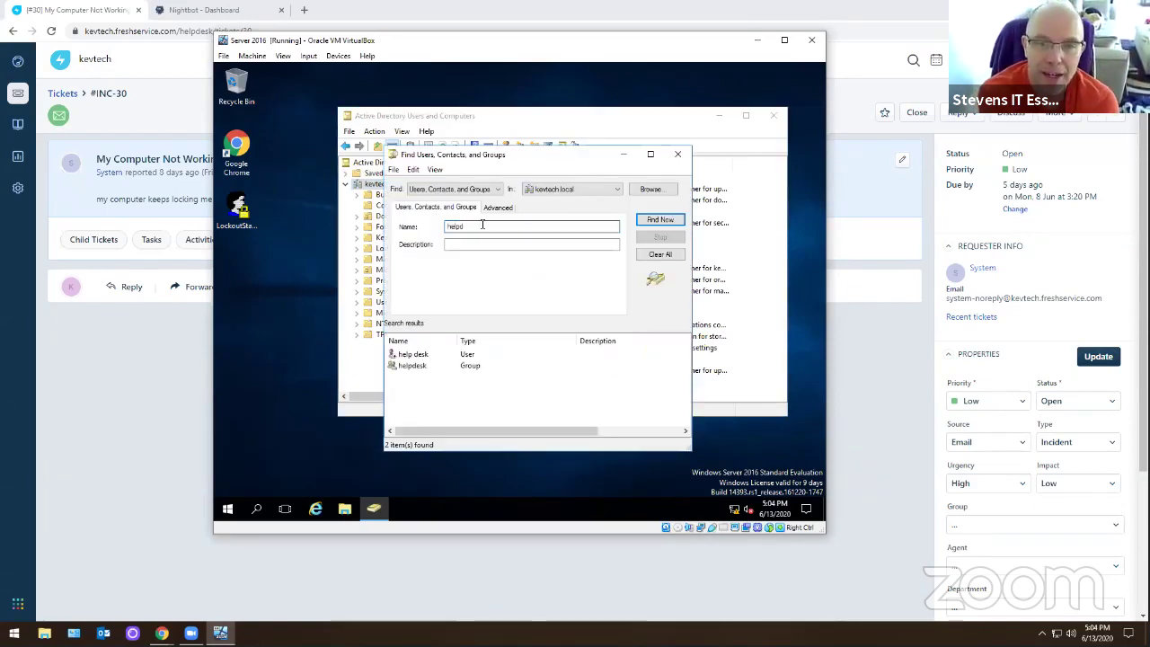
click(677, 158)
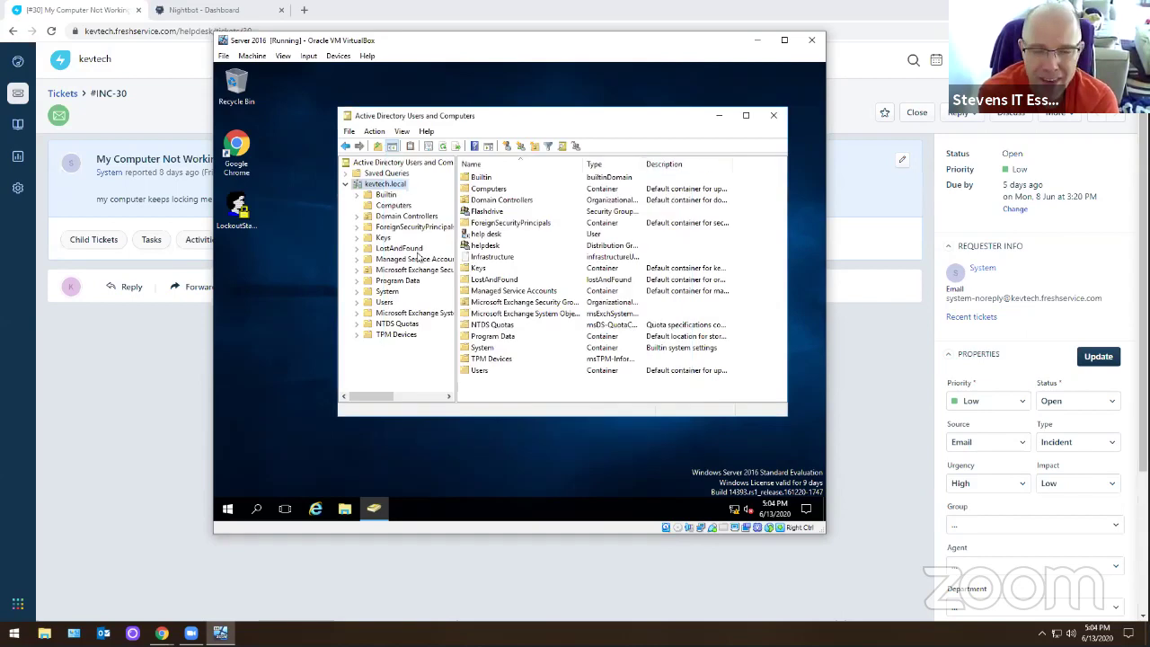
- Reopen a fresh Find on kevtech.local and open its search-location list
click(375, 173)
click(377, 184)
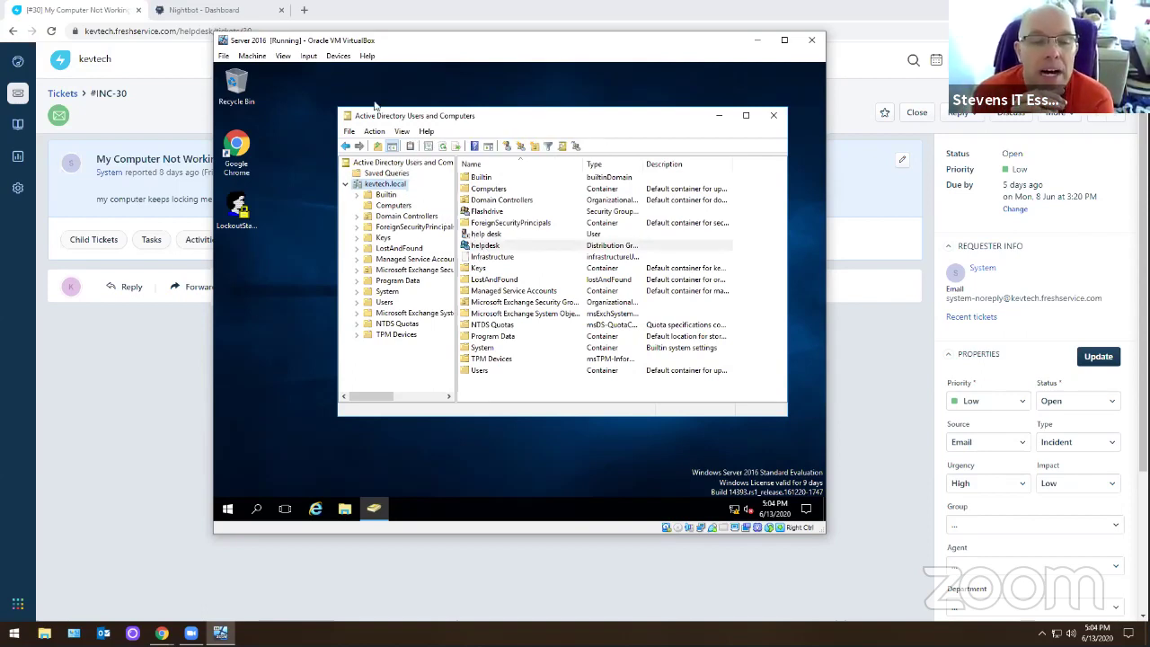
right_click(401, 184)
click(416, 202)
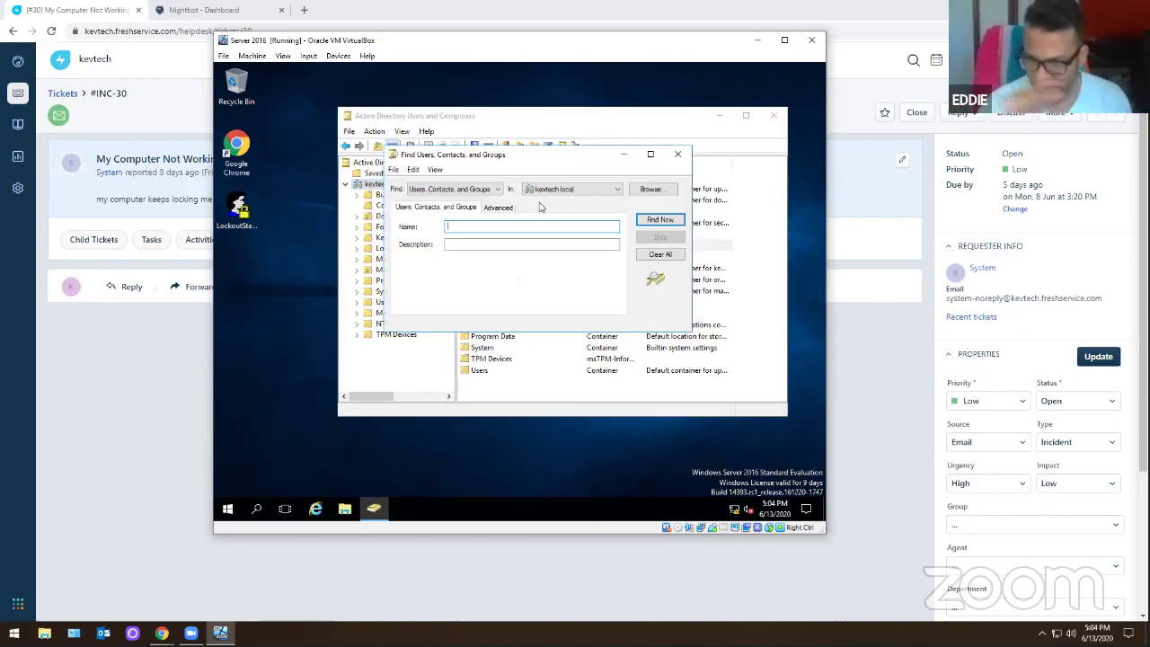
click(565, 188)
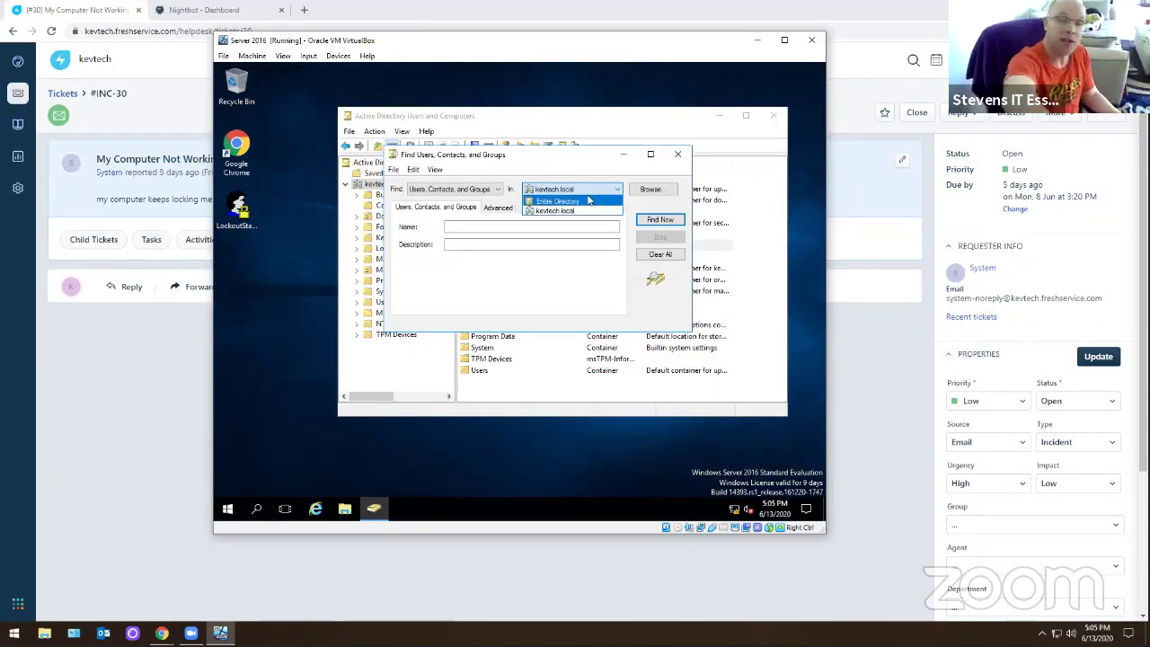
- Try Computers then return to Users, Contacts, and Groups, scoped to kevtech.local, and close Find
click(586, 189)
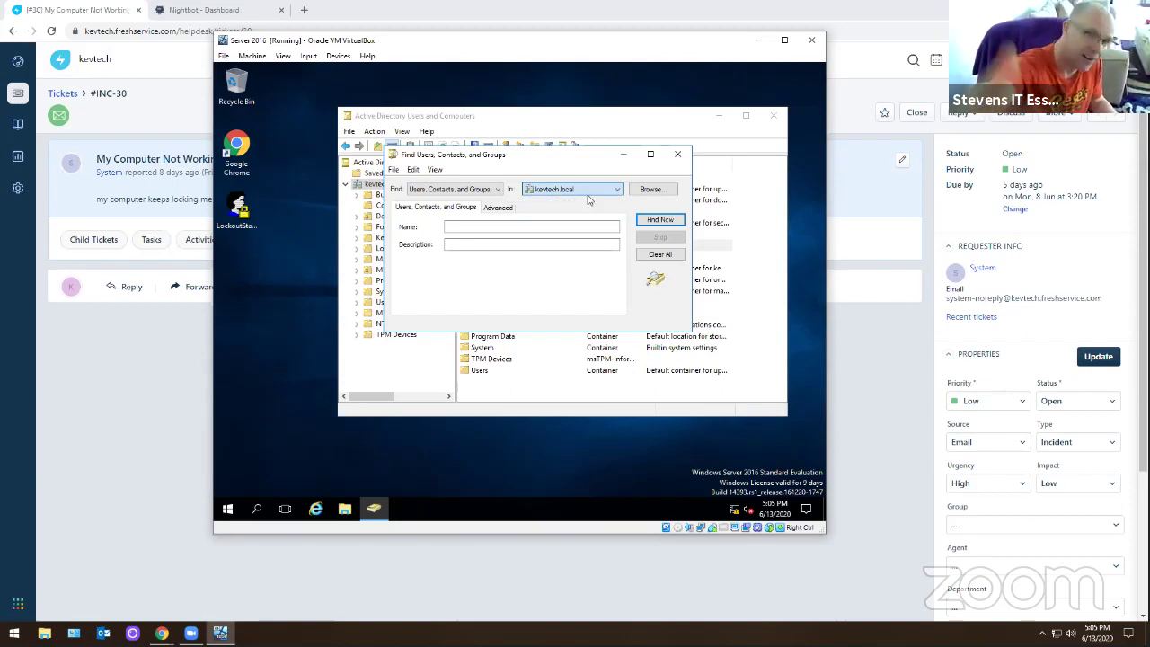
click(492, 190)
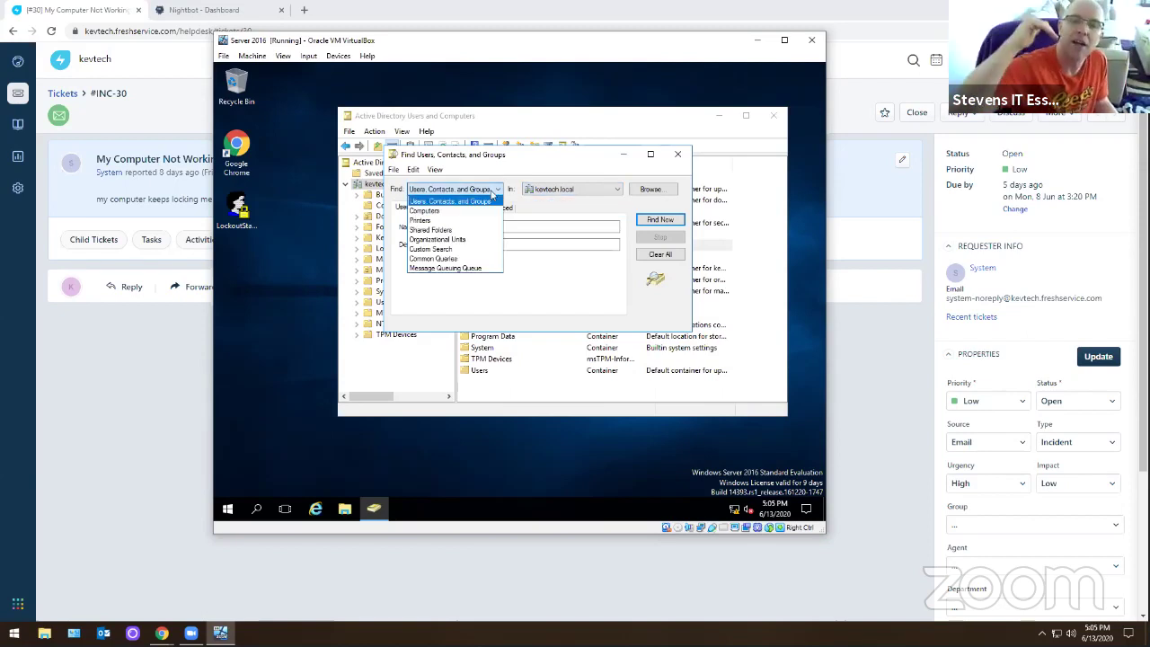
click(440, 211)
click(582, 190)
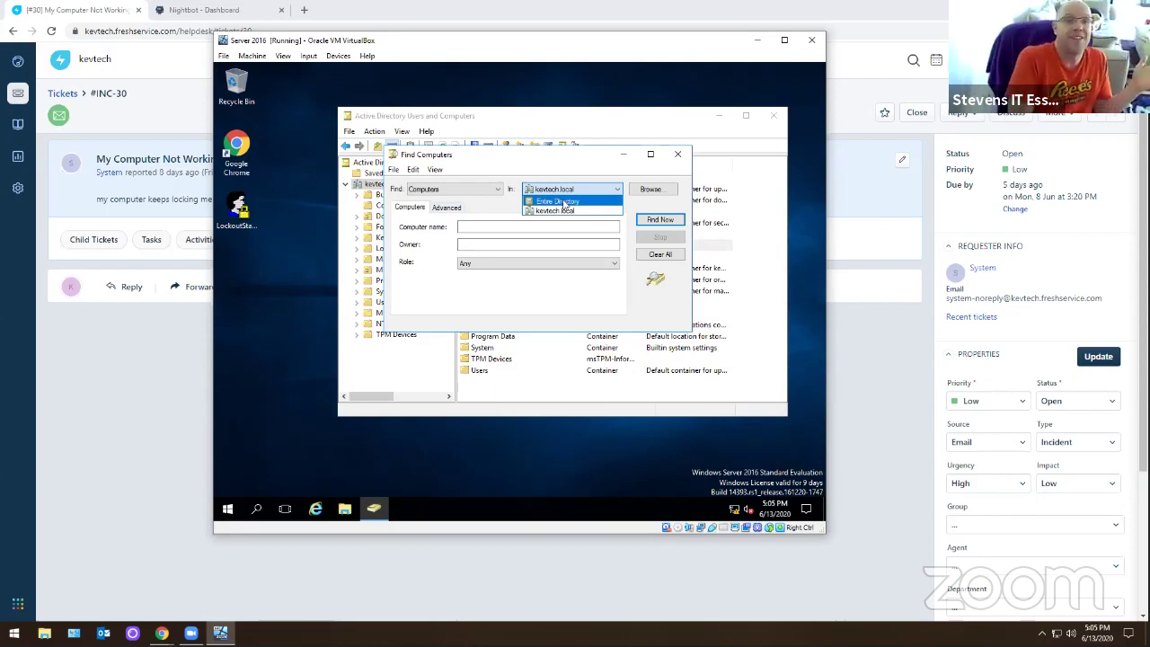
click(530, 267)
click(530, 266)
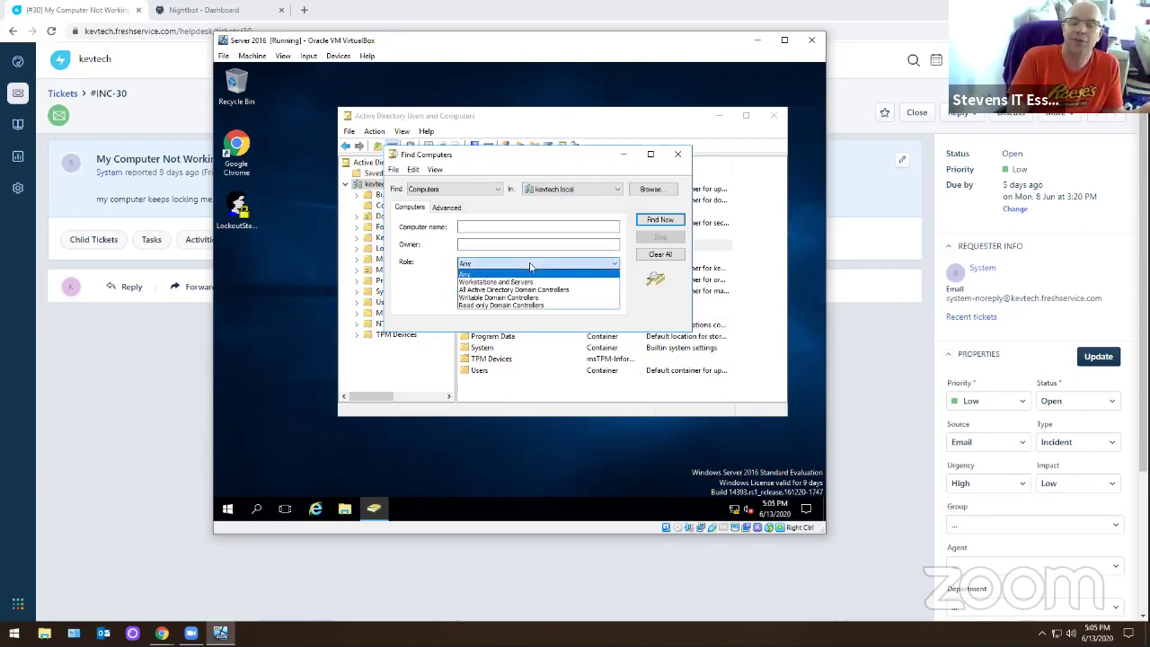
click(530, 266)
click(453, 188)
click(440, 199)
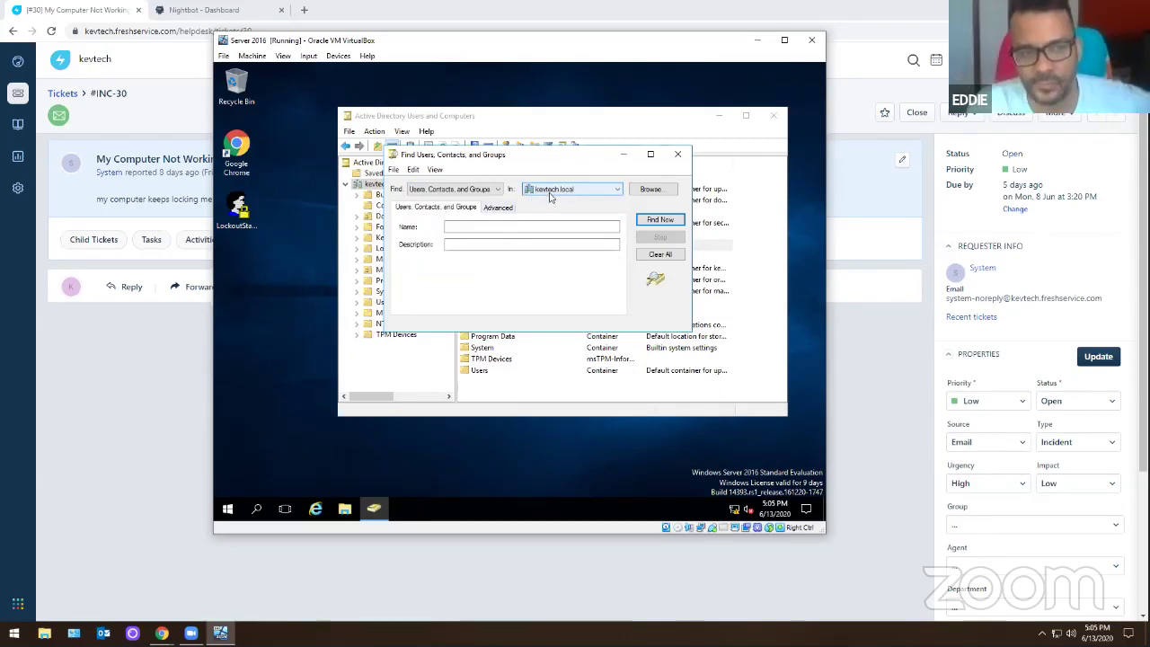
click(550, 196)
click(533, 226)
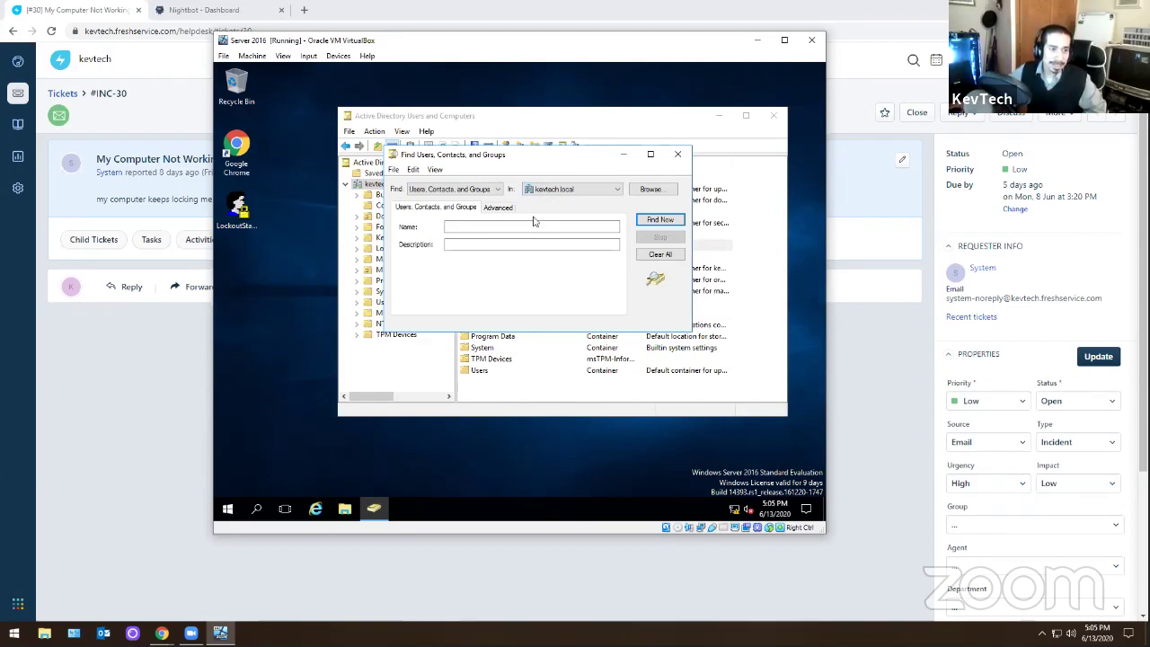
click(678, 153)
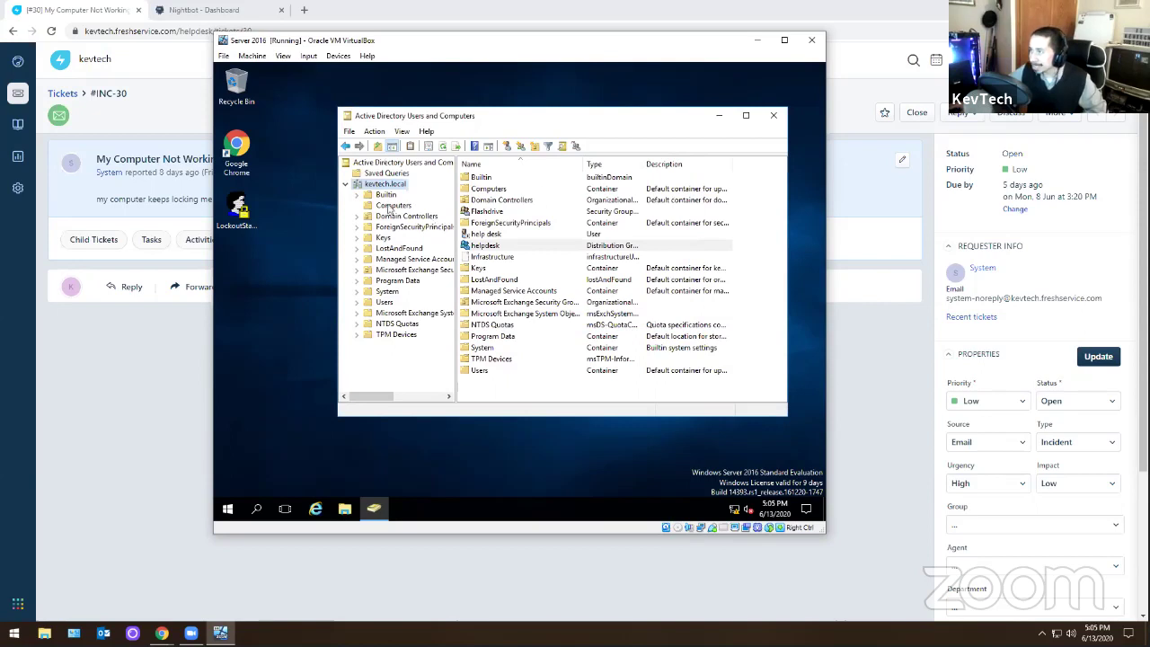
- Browse the Computers, LostAndFound and Users containers of kevtech.local
click(392, 205)
click(398, 248)
click(383, 301)
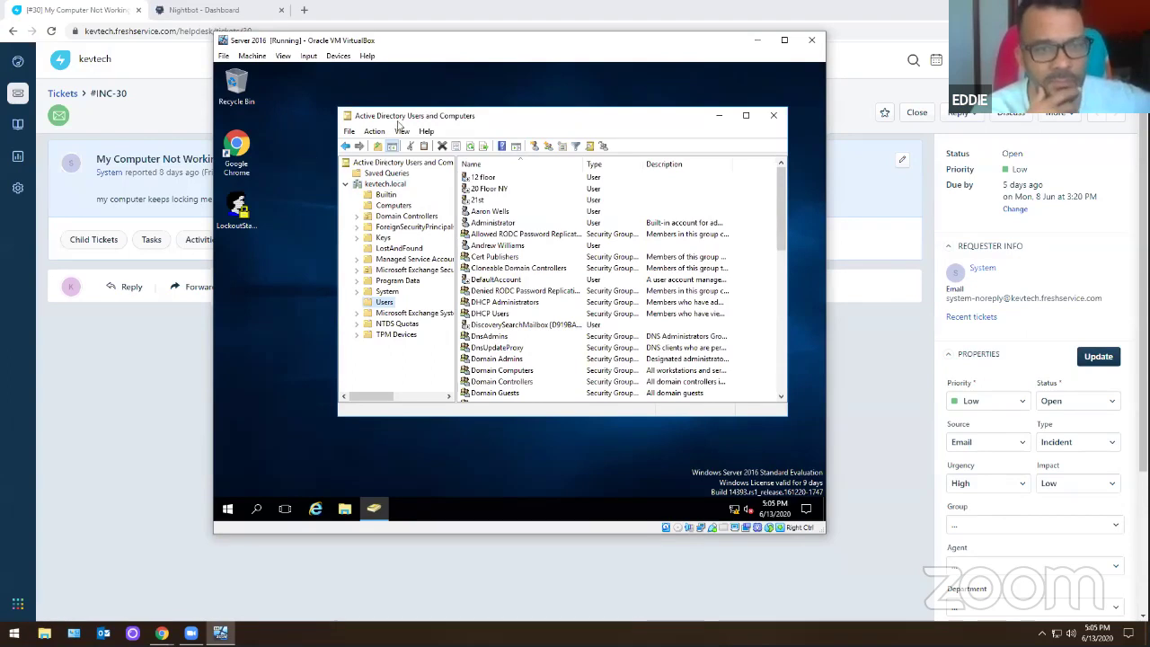
- Reopen Find on kevtech.local and set its search location to Entire Directory
right_click(385, 183)
click(395, 209)
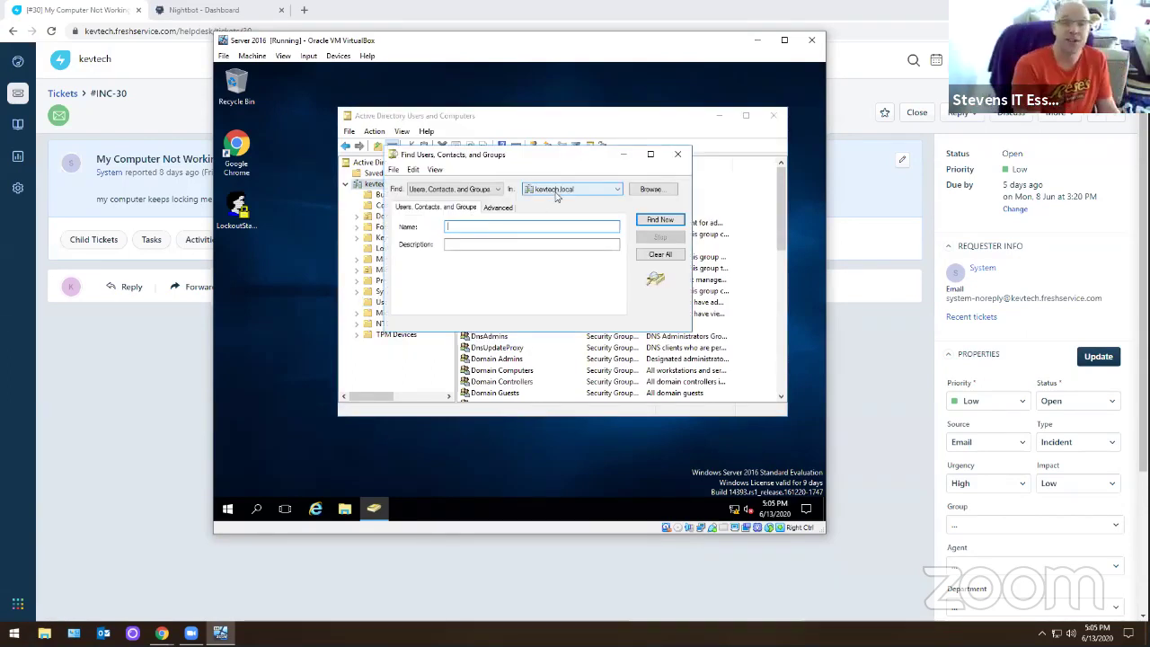
click(498, 190)
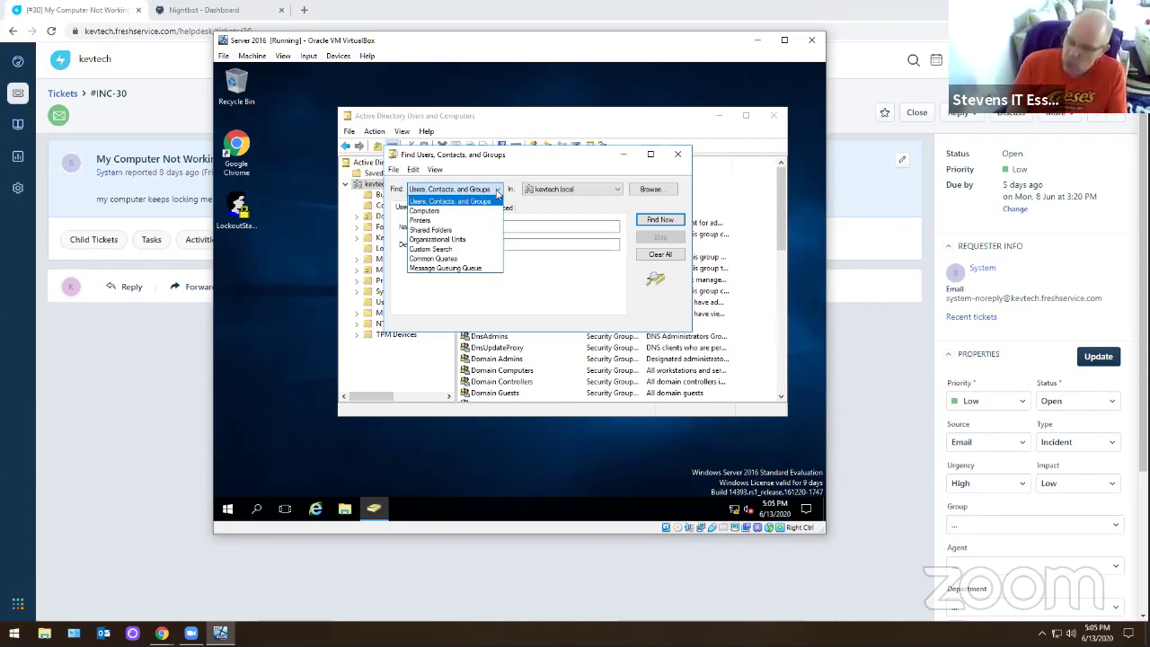
click(497, 192)
click(552, 191)
click(554, 193)
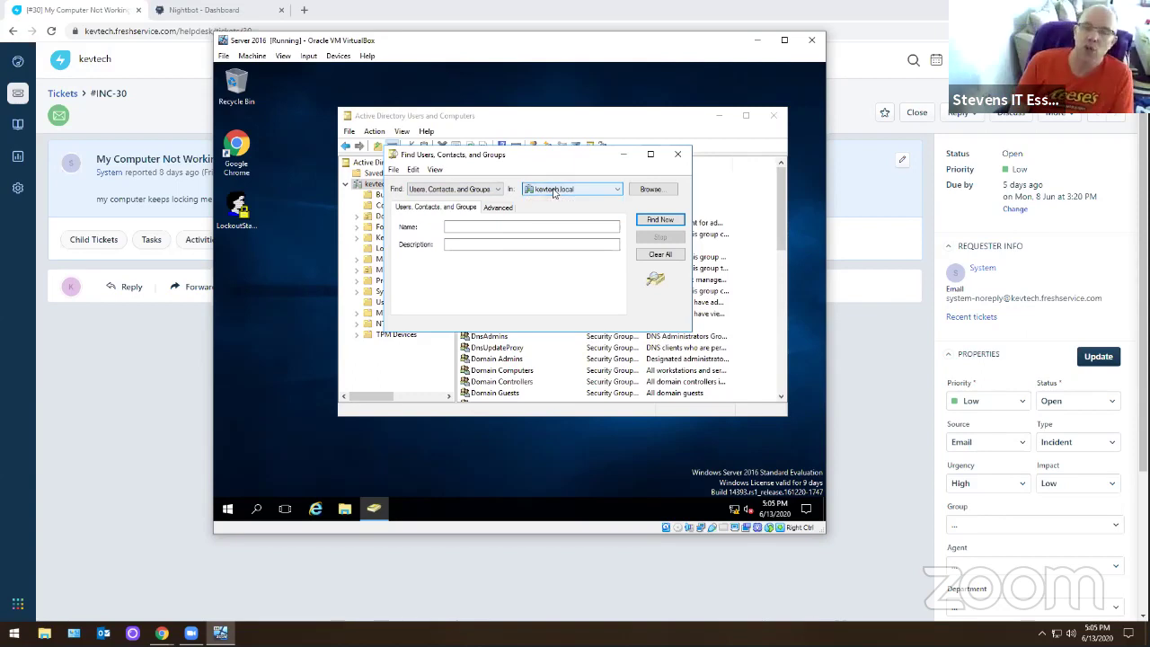
click(554, 191)
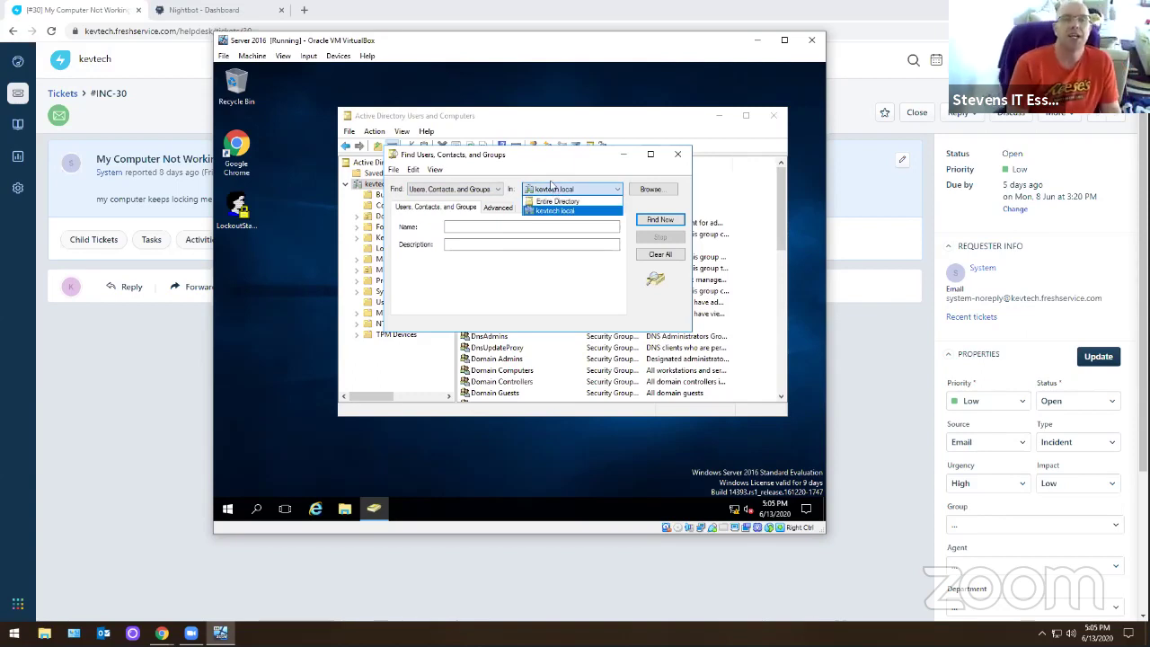
click(547, 194)
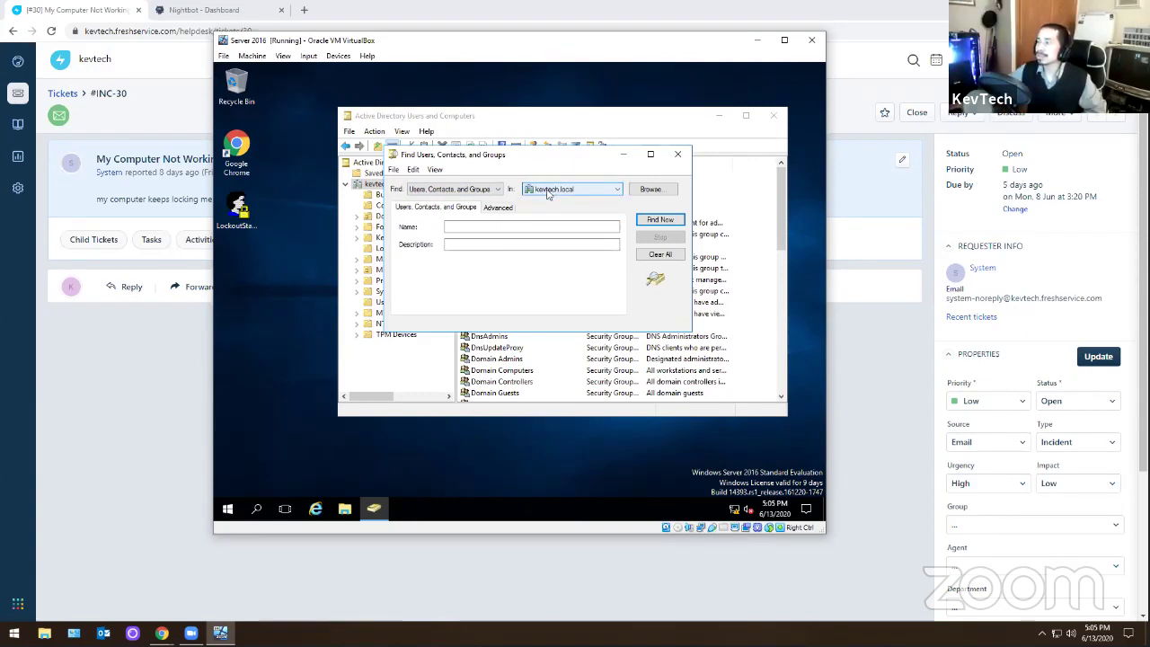
click(547, 194)
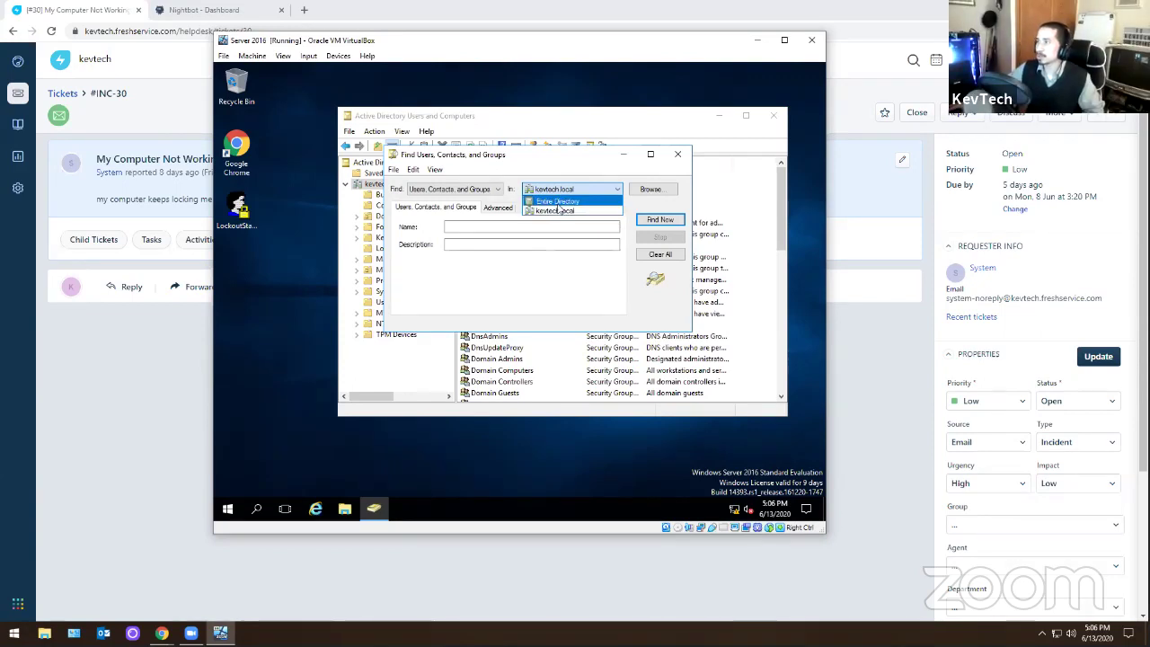
click(557, 201)
- Close the Find dialog and show kevtech.local's top-level containers: Builtin, Computers and Users
click(677, 154)
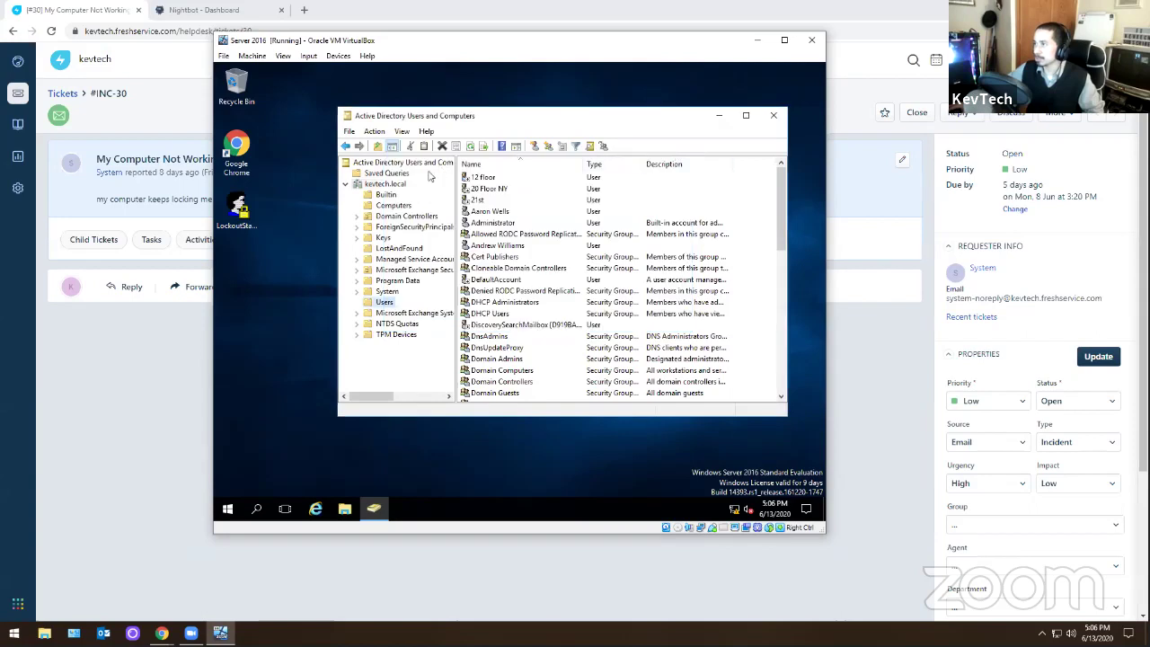
right_click(397, 183)
click(413, 212)
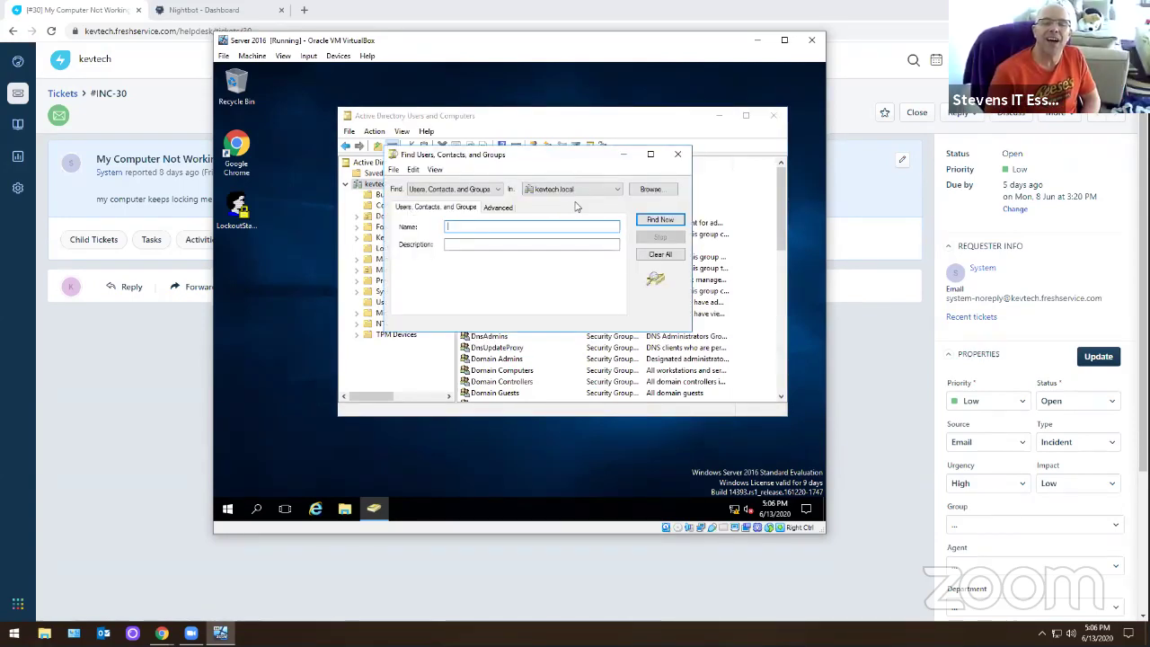
click(673, 155)
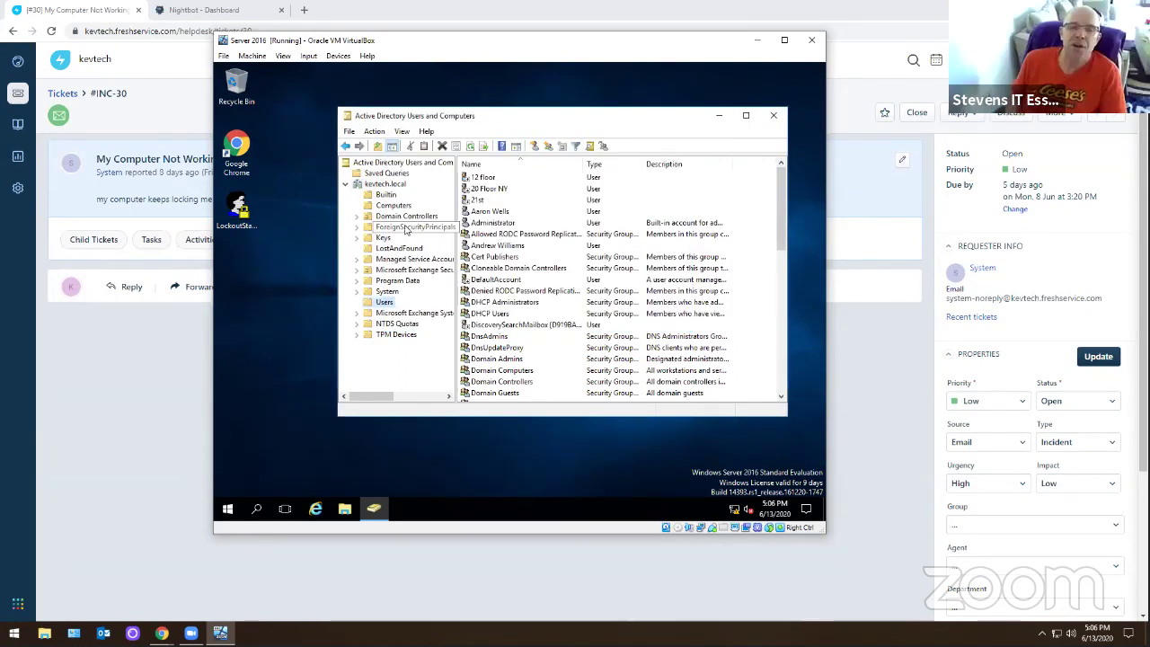
click(387, 173)
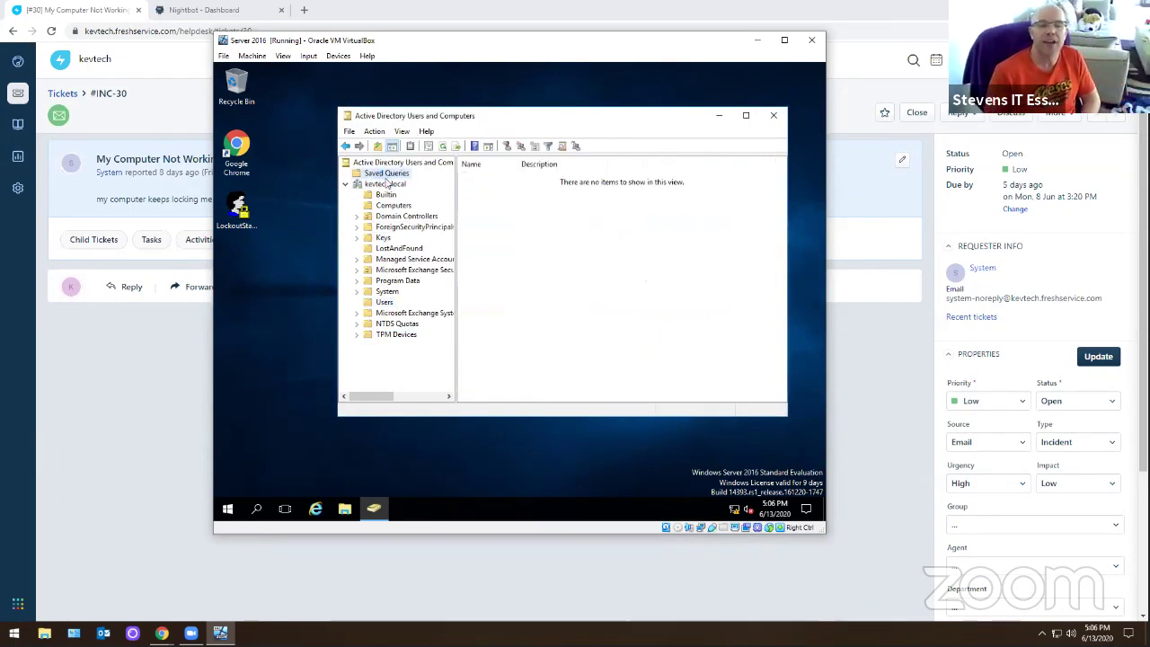
click(388, 184)
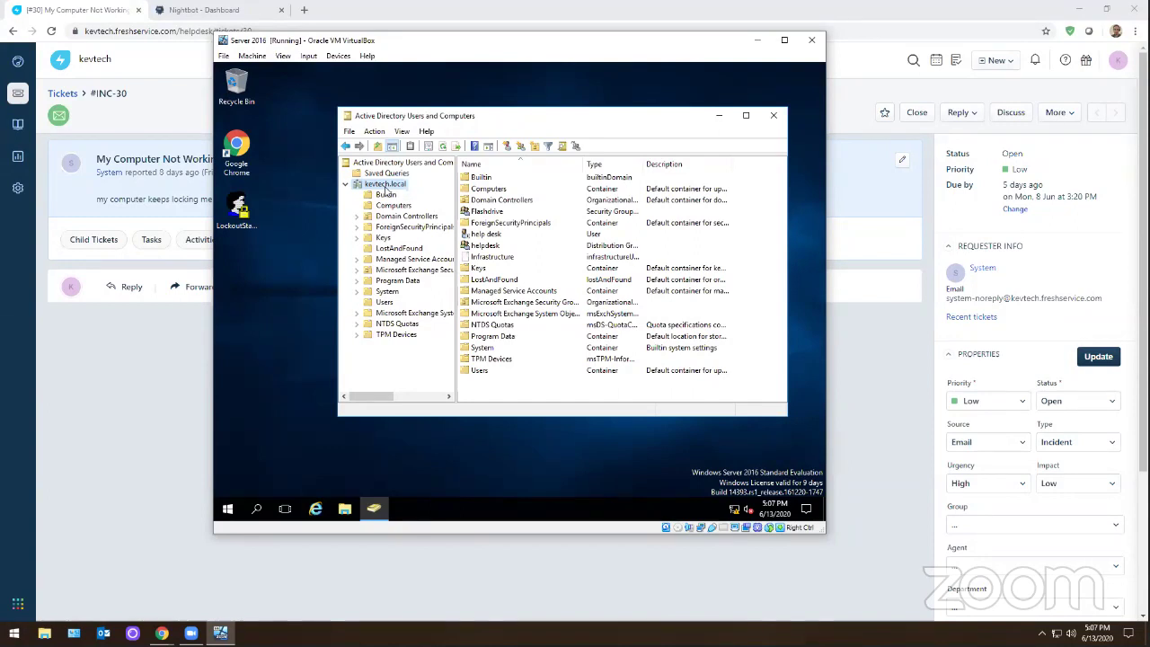
- List the domain's computers and open DESKTOP1's properties
click(388, 207)
click(497, 178)
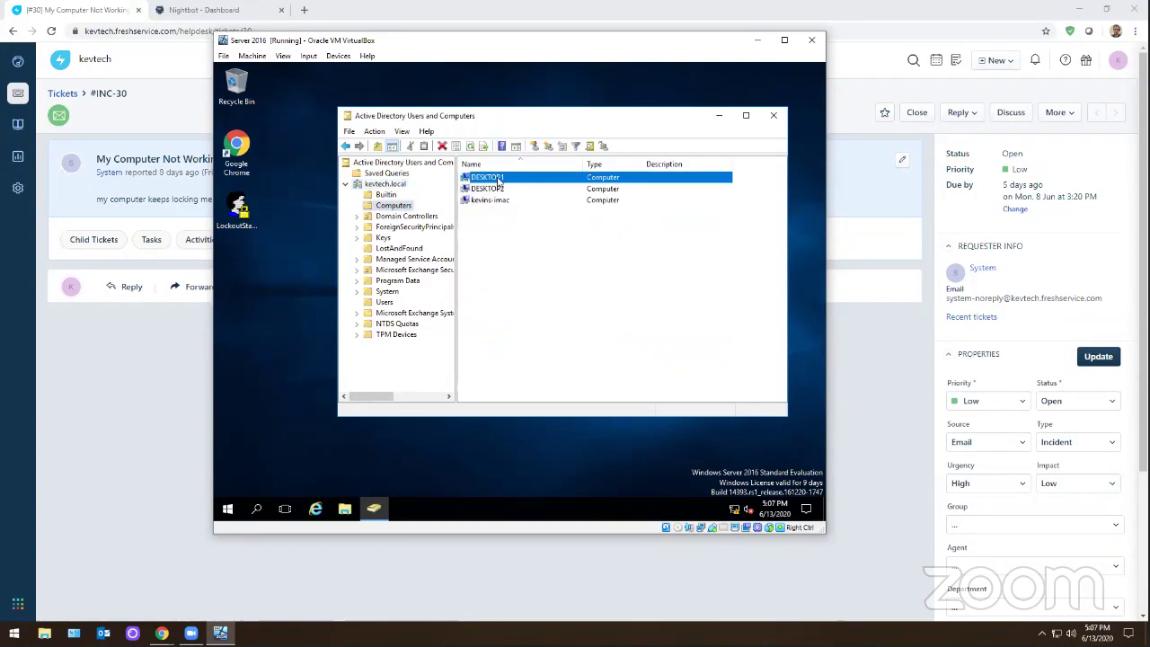
click(503, 200)
double_click(491, 177)
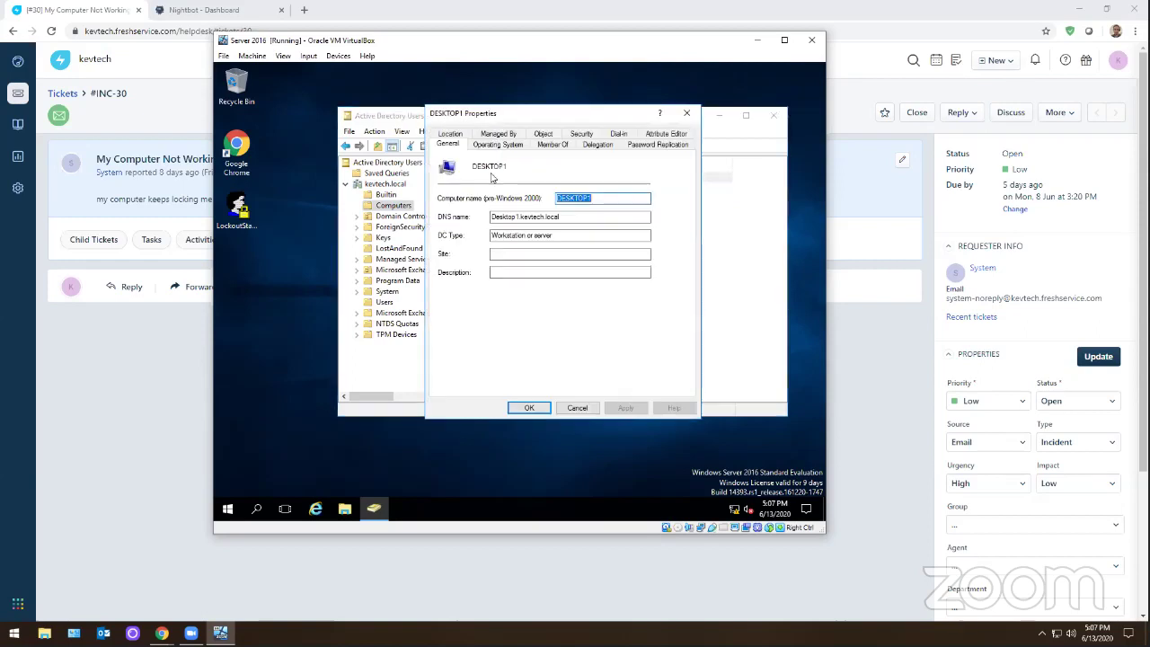
- Review every DESKTOP1 property tab, from operating system and Member Of to security and location, then close
click(499, 146)
click(548, 145)
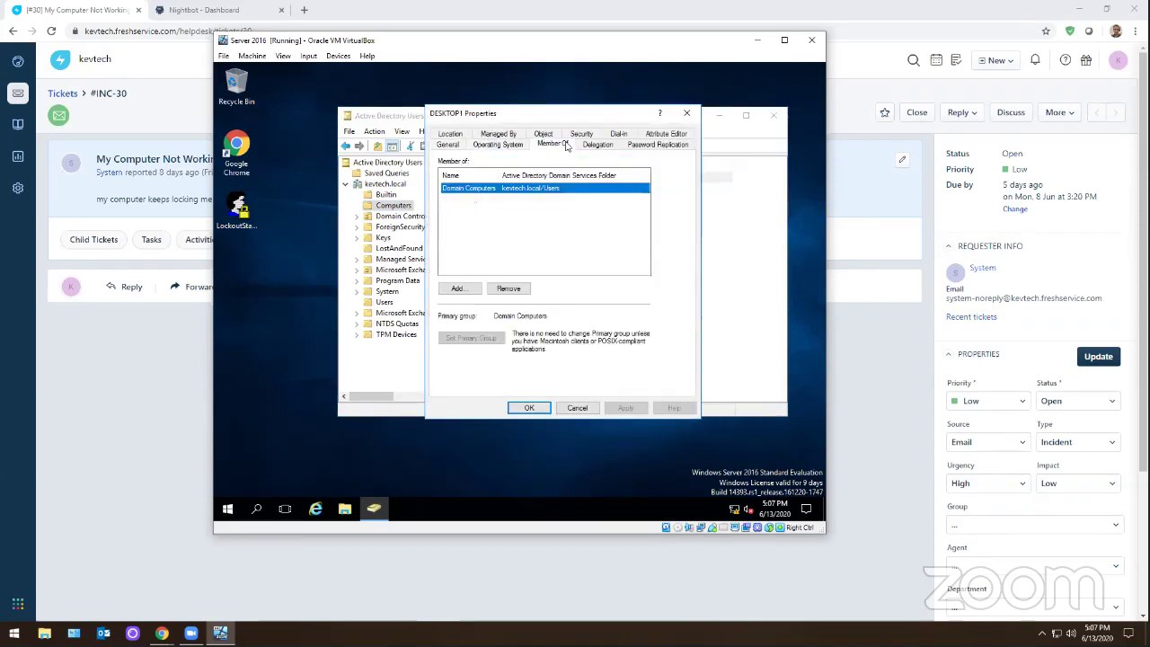
click(593, 144)
click(642, 146)
click(665, 133)
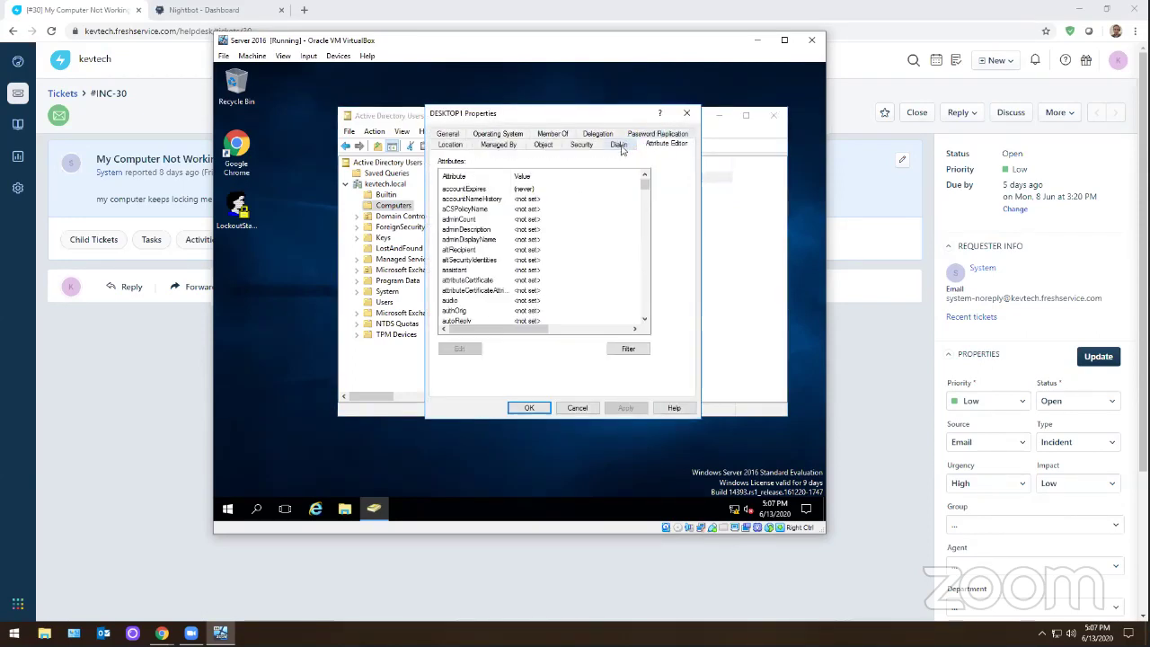
click(618, 146)
click(581, 144)
click(543, 144)
click(498, 144)
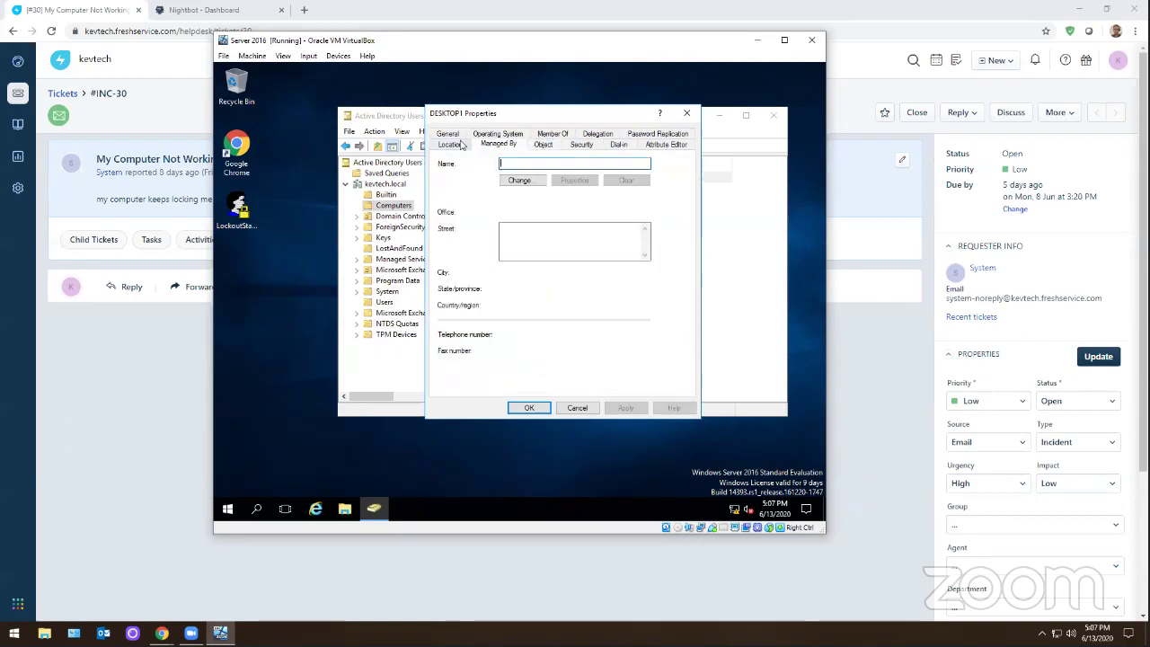
click(450, 145)
click(686, 112)
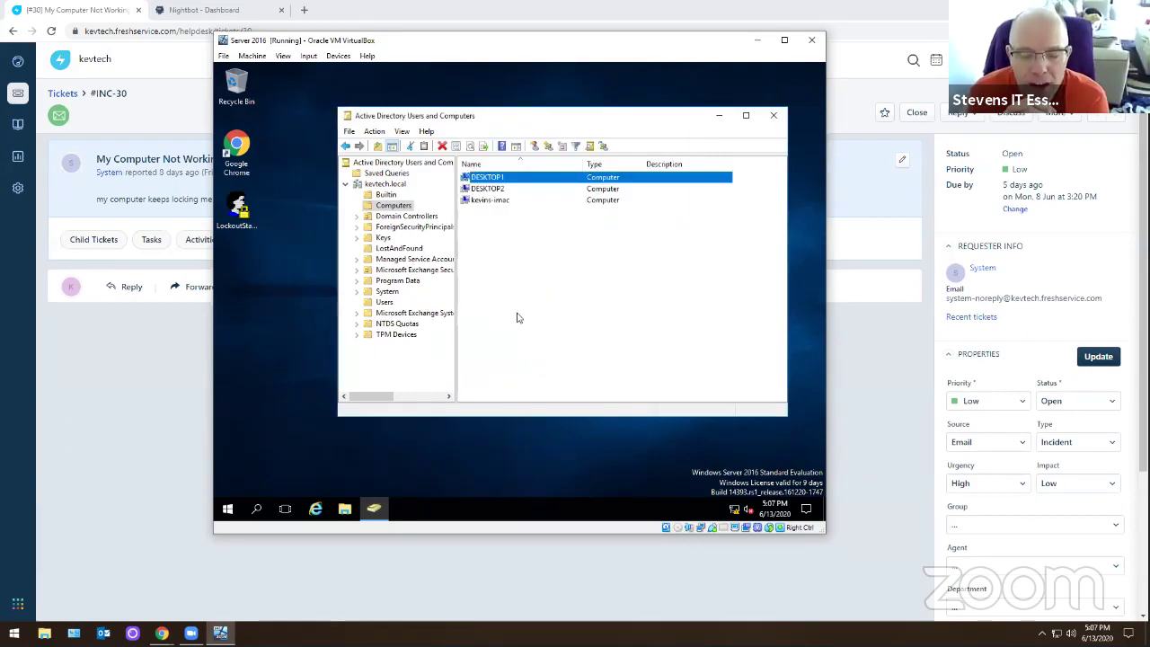
click(228, 509)
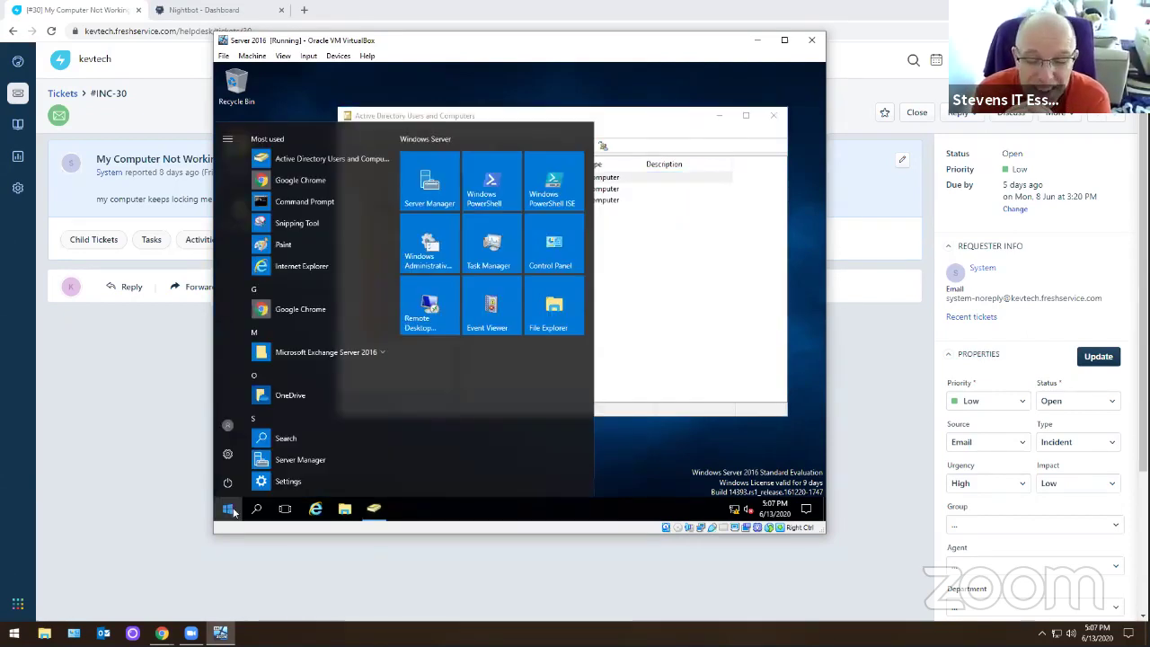
- Go from Control Panel to the Ethernet adapter's advanced IPv4 TCP/IP settings
text(control)
key(Return)
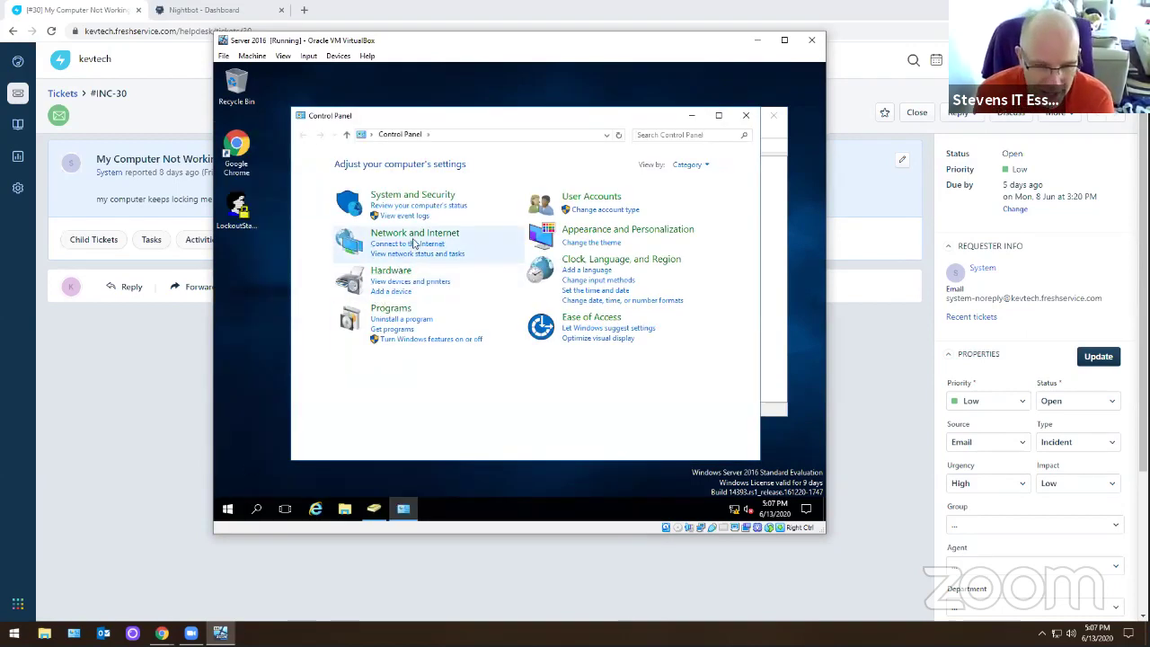
click(413, 256)
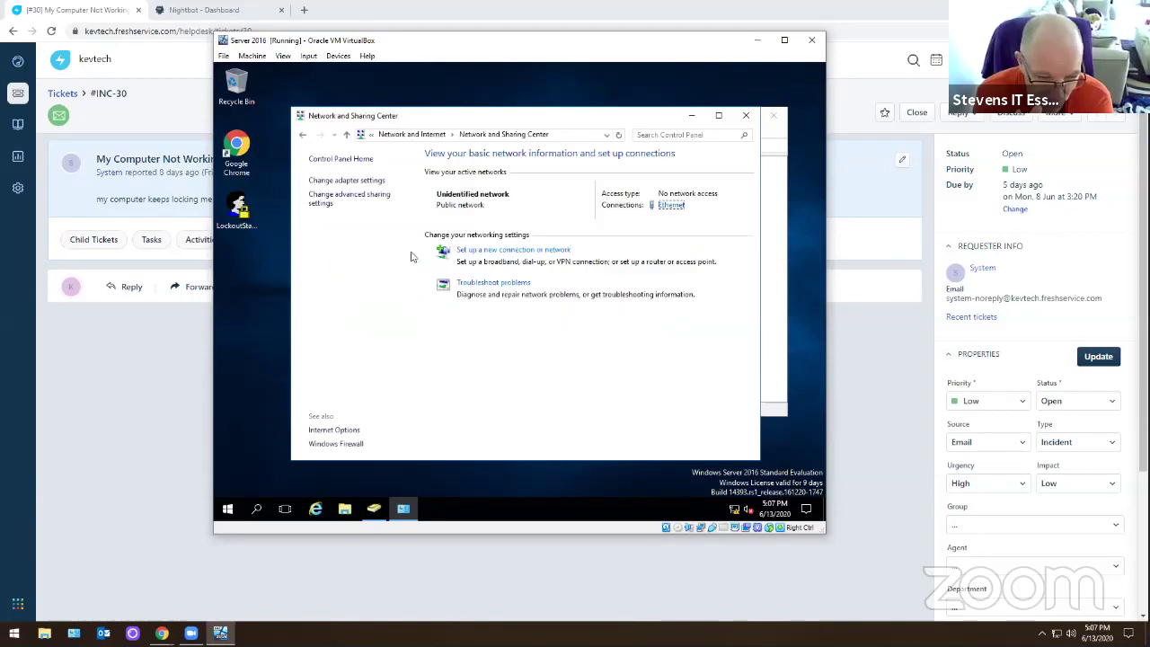
click(363, 181)
double_click(351, 194)
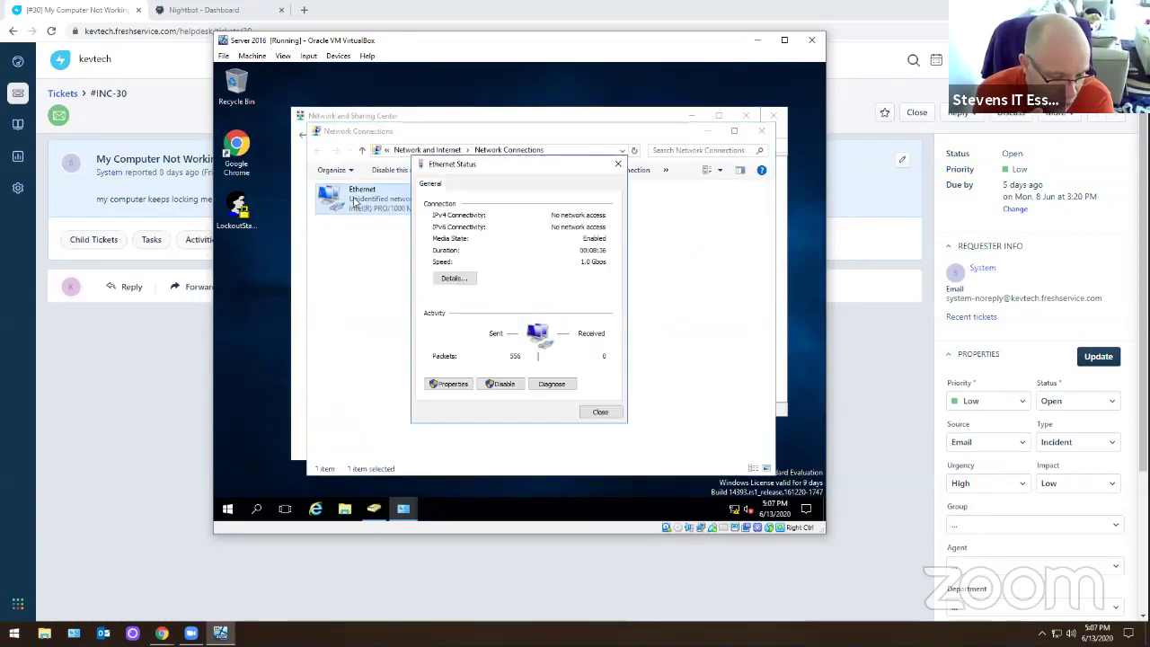
click(449, 384)
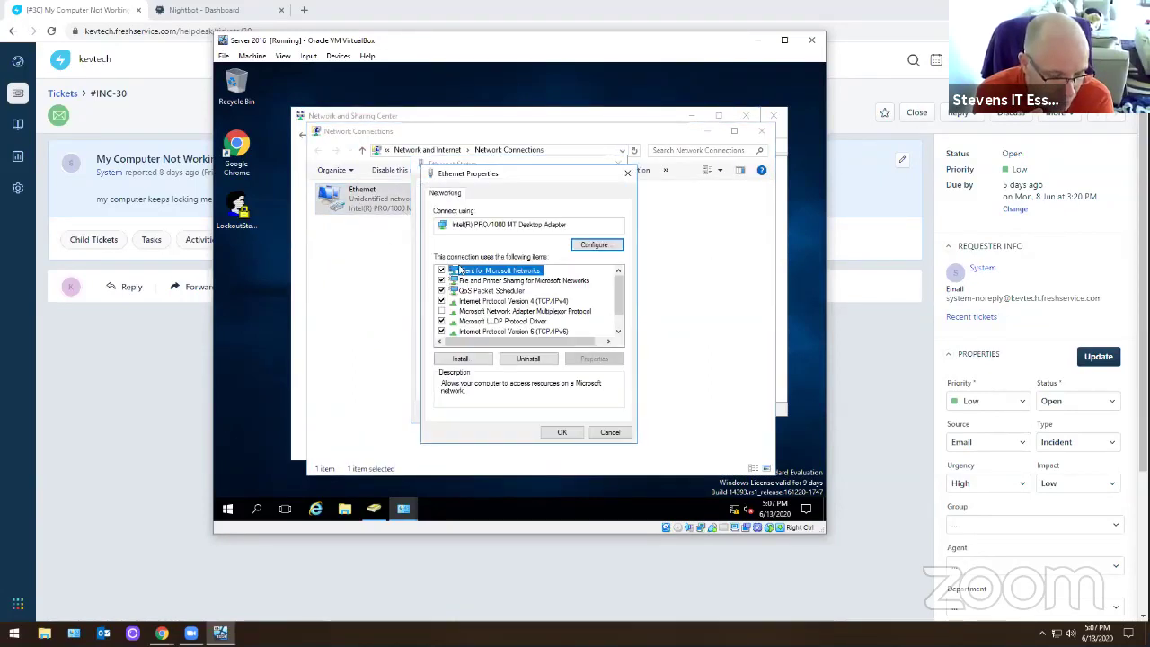
click(529, 302)
double_click(530, 302)
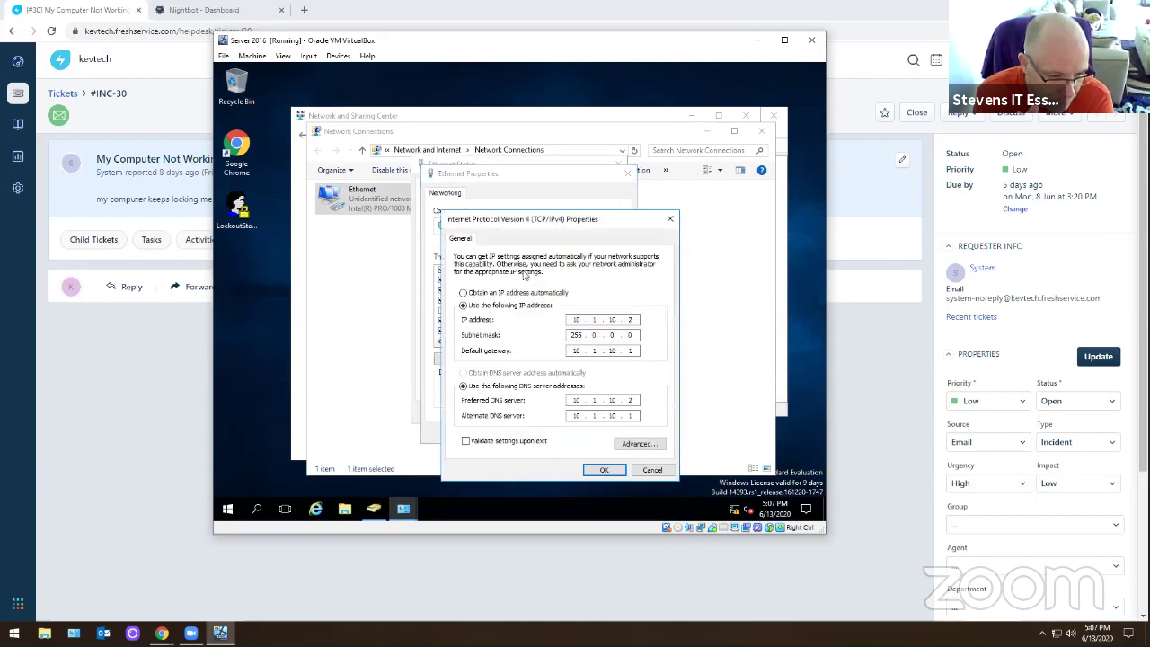
click(639, 442)
- Review the DNS, IP Settings and WINS tabs, then cancel the advanced TCP/IP settings
click(504, 230)
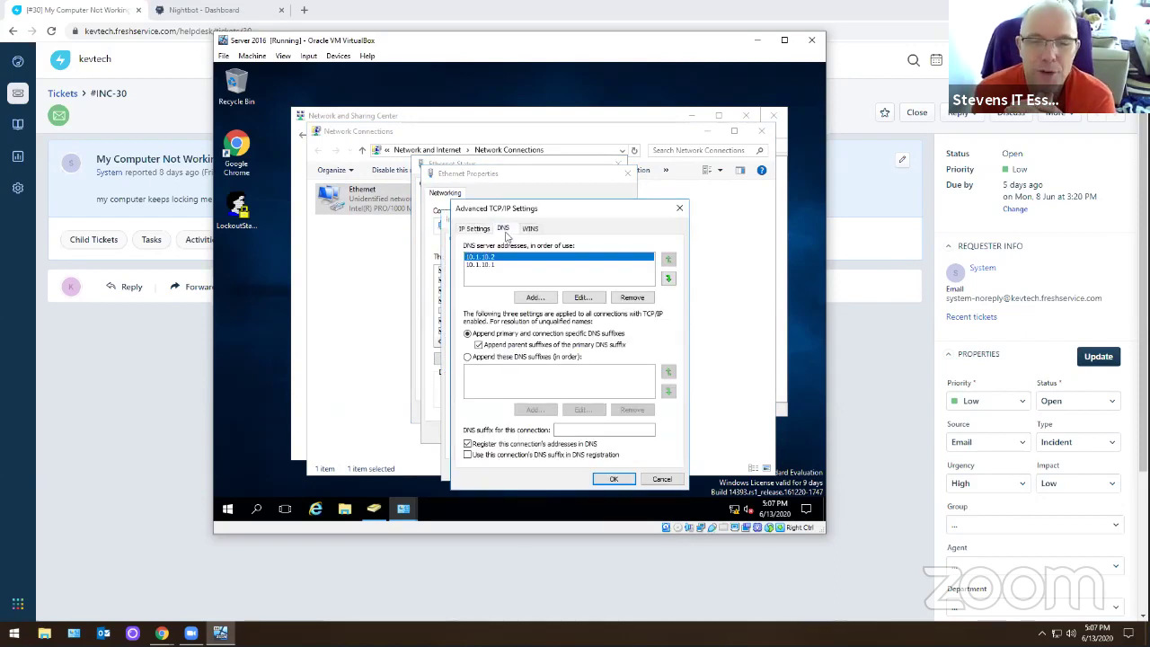
click(530, 228)
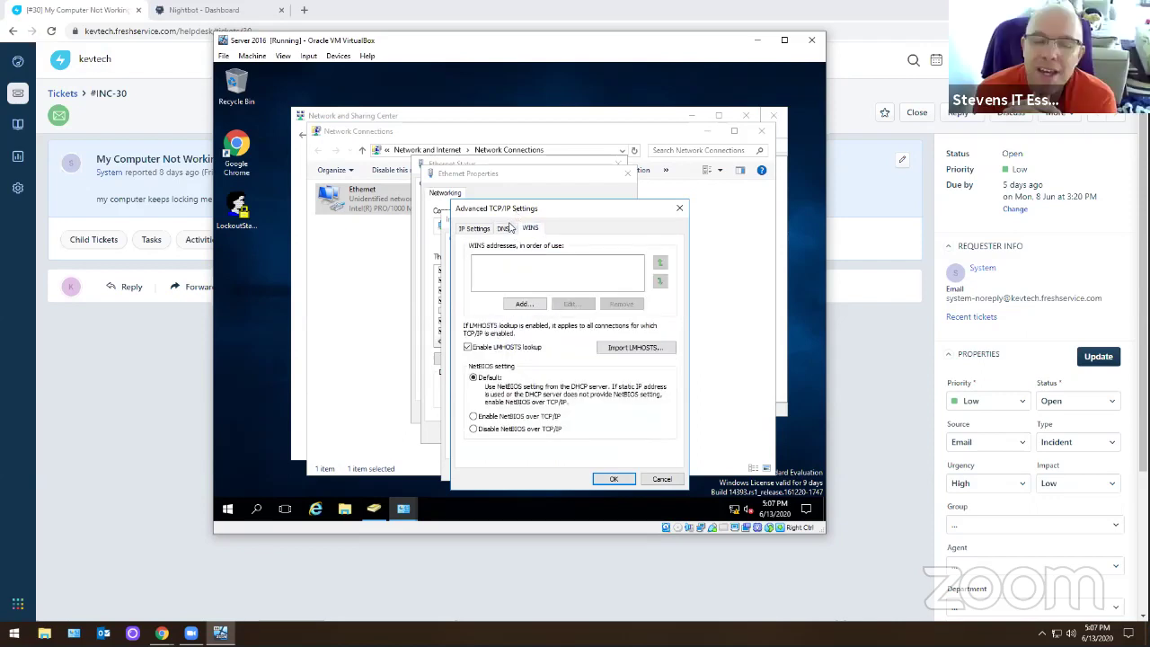
drag(518, 217, 408, 164)
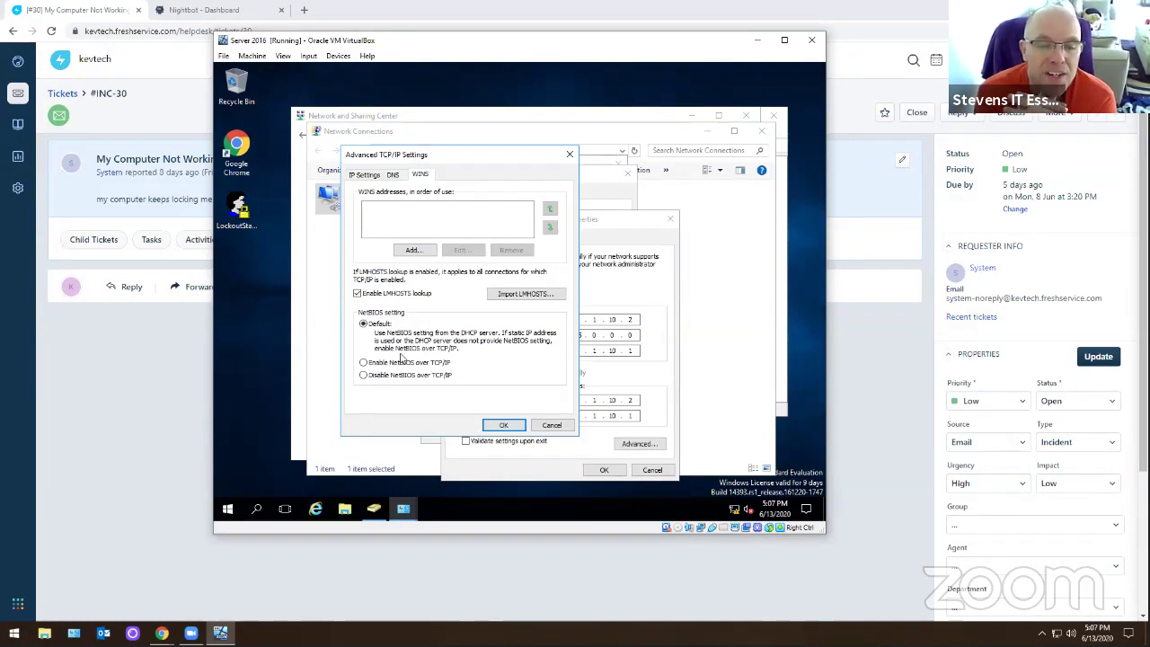
click(216, 396)
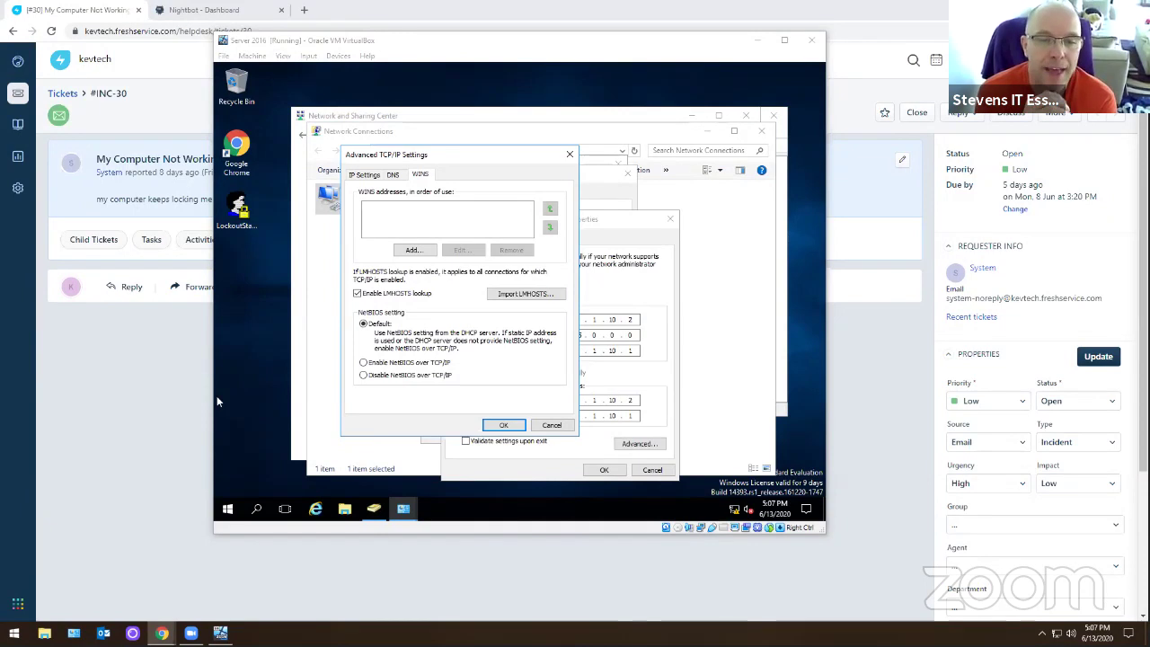
click(393, 176)
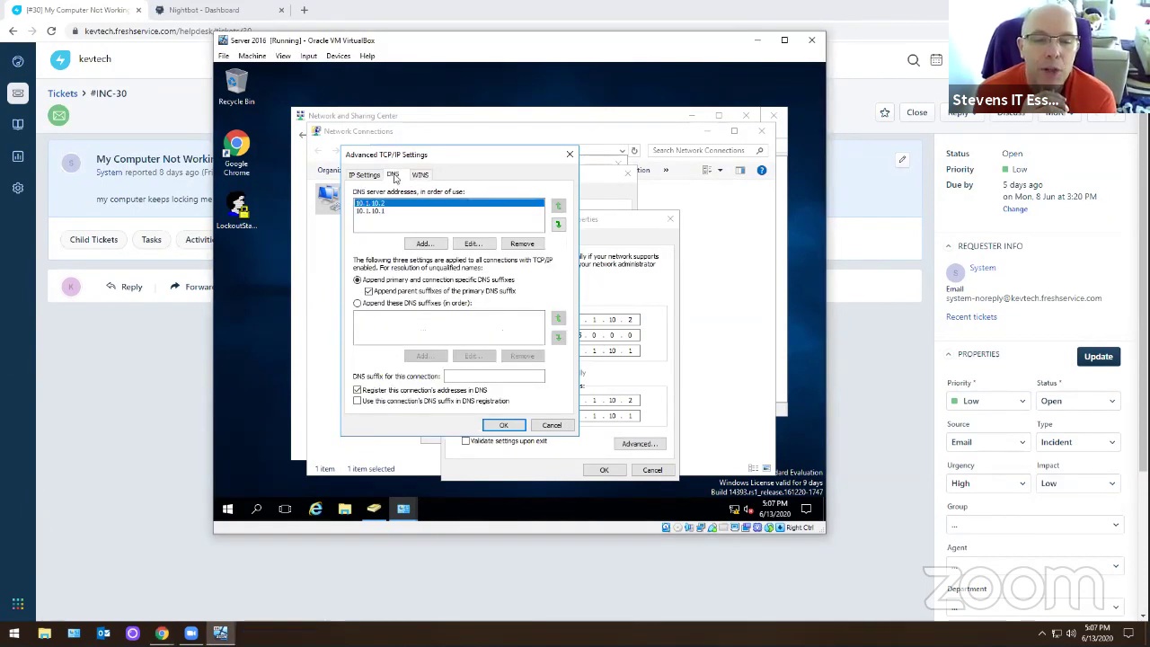
click(374, 177)
click(393, 175)
click(420, 174)
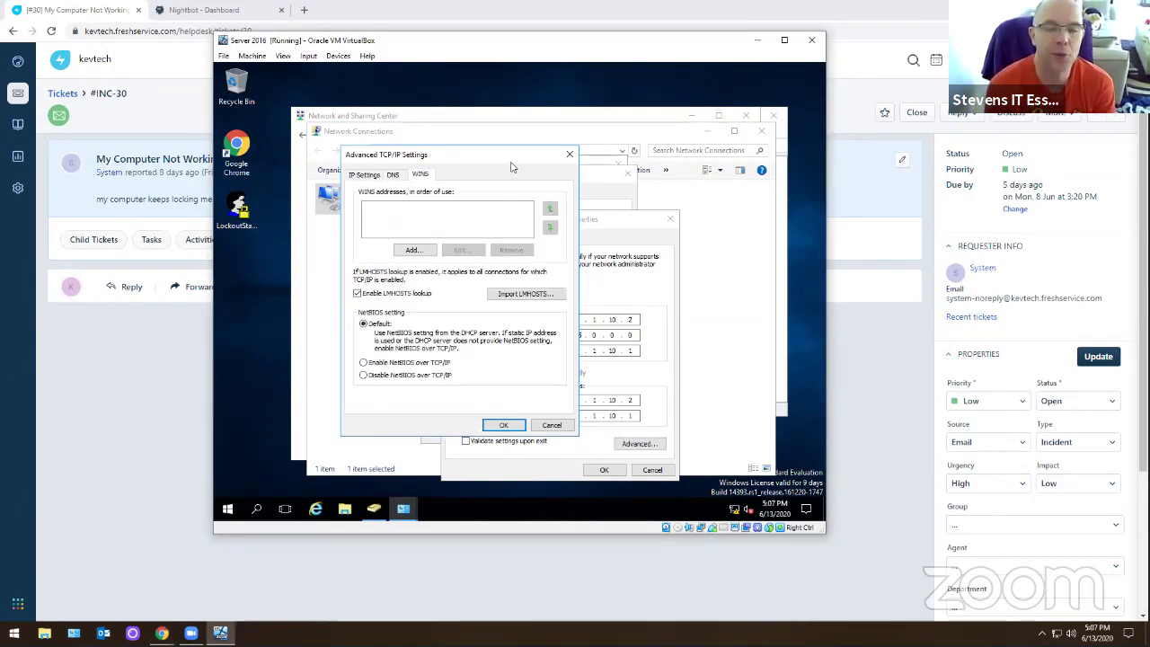
click(569, 155)
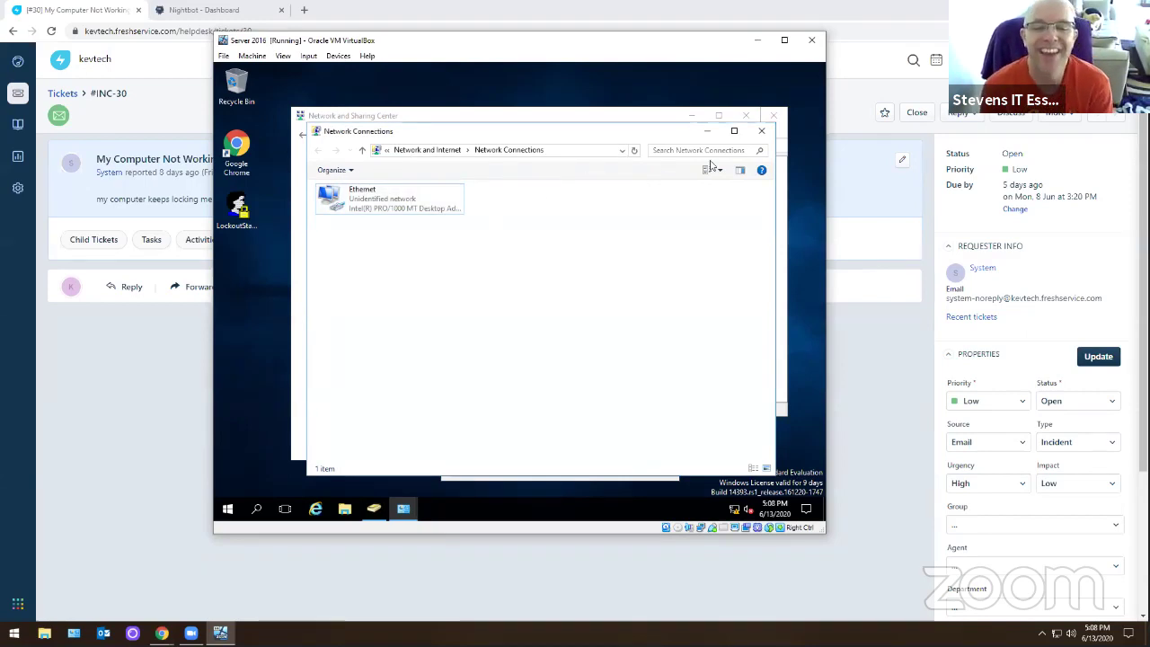
- Close Network Connections, the IPv4, Ethernet Properties and Status dialogs, Network and Sharing Center, and ADUC
click(761, 131)
click(670, 219)
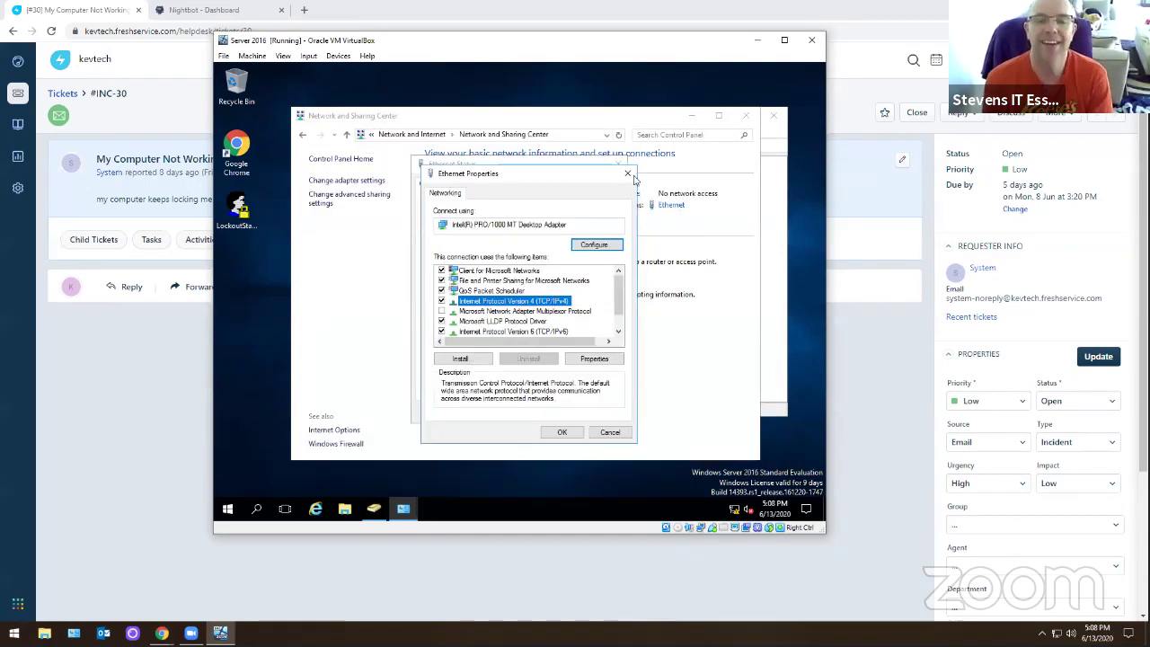
click(626, 173)
click(623, 163)
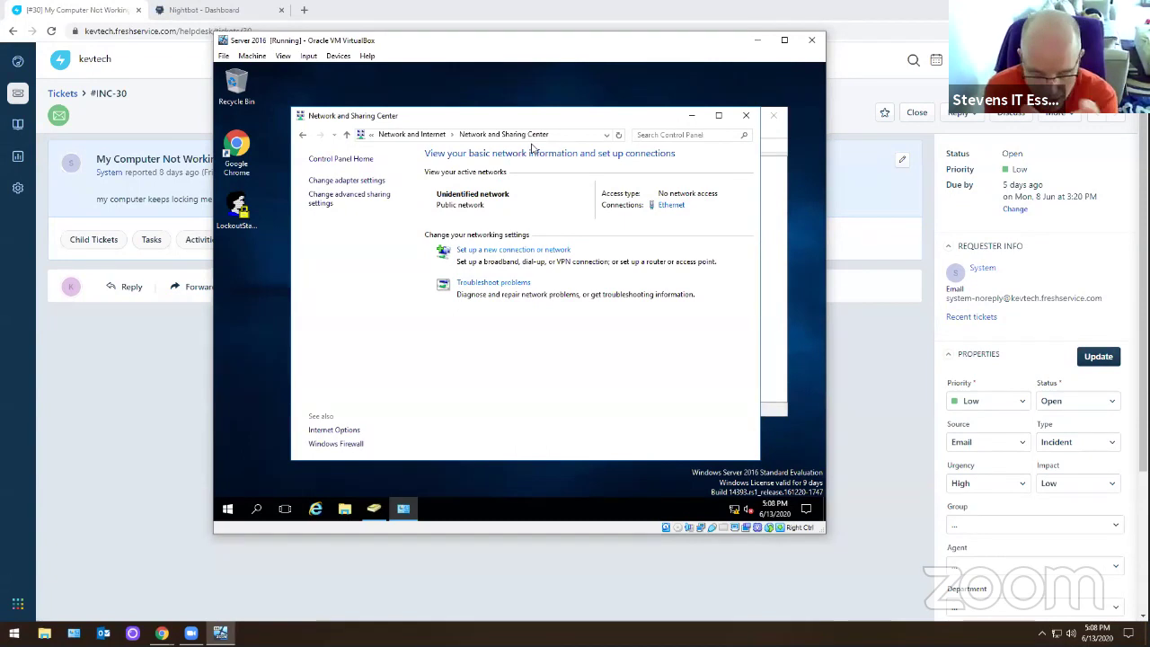
click(745, 115)
click(773, 115)
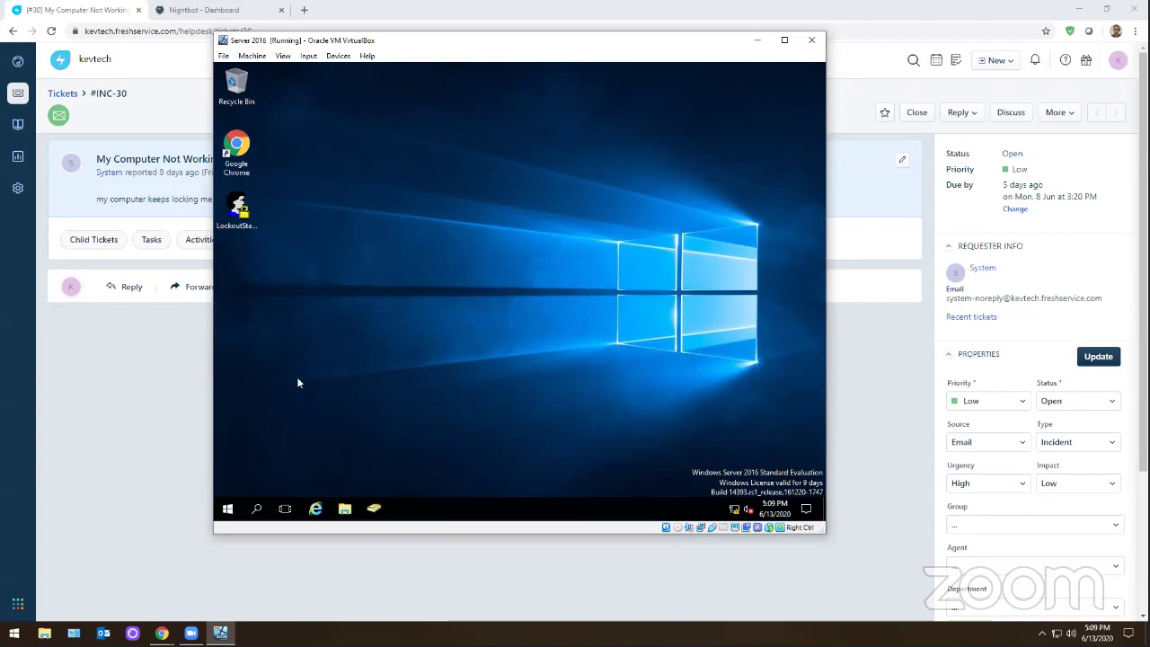
- Reopen ADUC, select kevtech.local and toggle the Advanced Features view
click(374, 508)
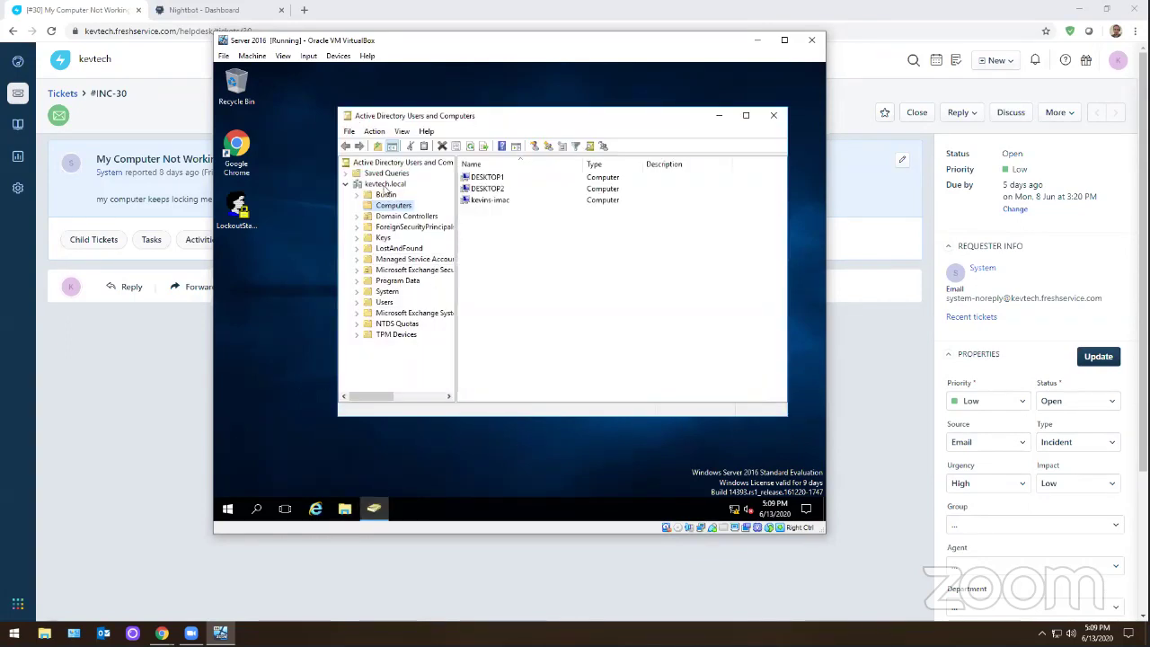
click(385, 183)
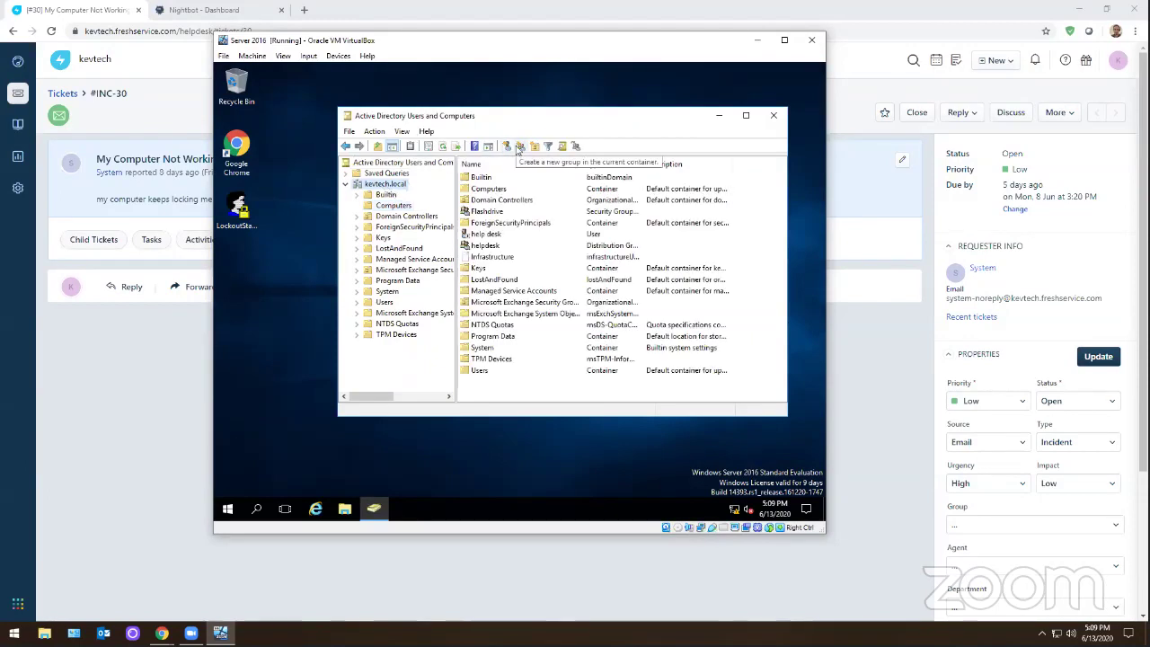
click(378, 132)
mouse_move(402, 132)
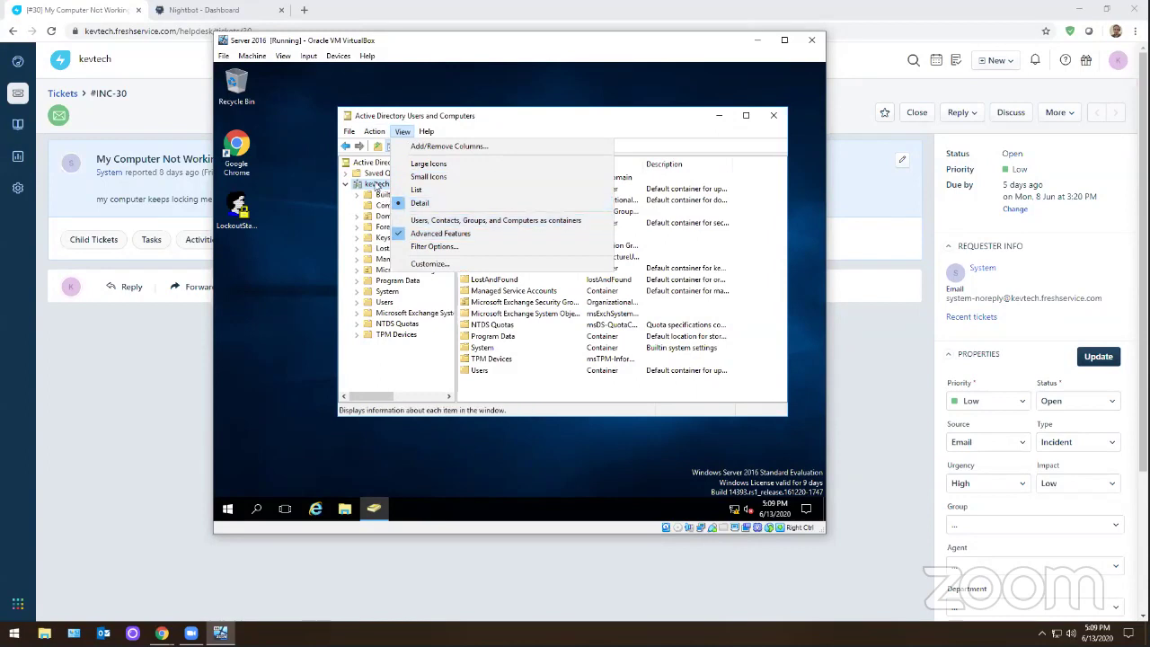
click(429, 233)
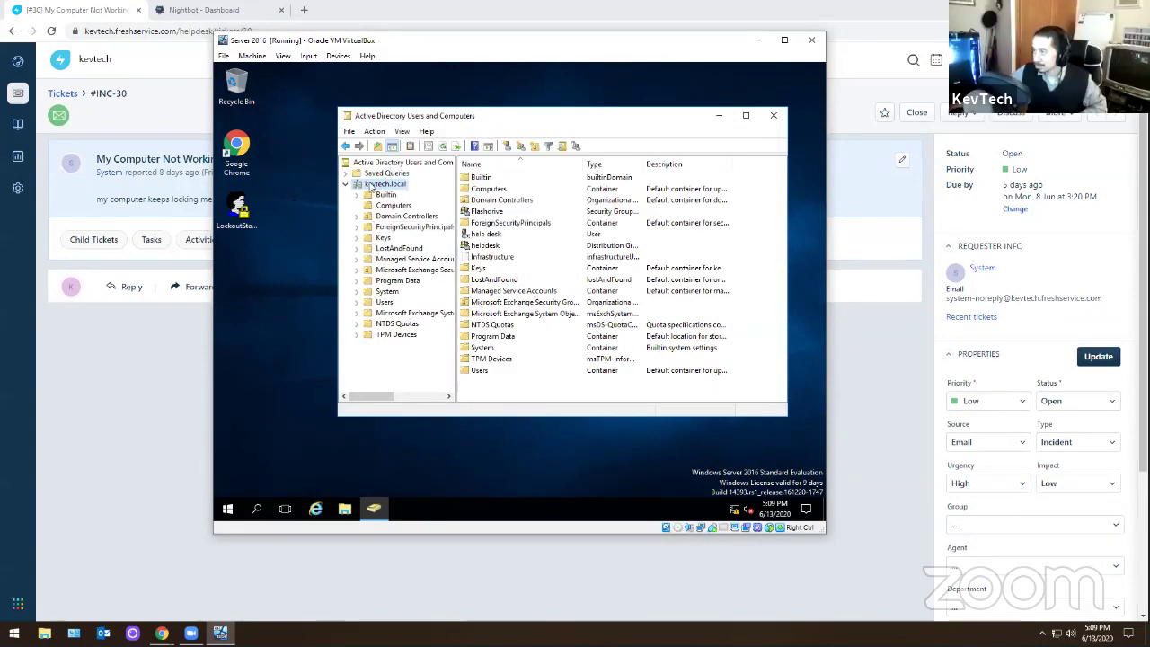
- Open Find and Change Domain for kevtech.local, closing each without changes
right_click(377, 184)
click(394, 206)
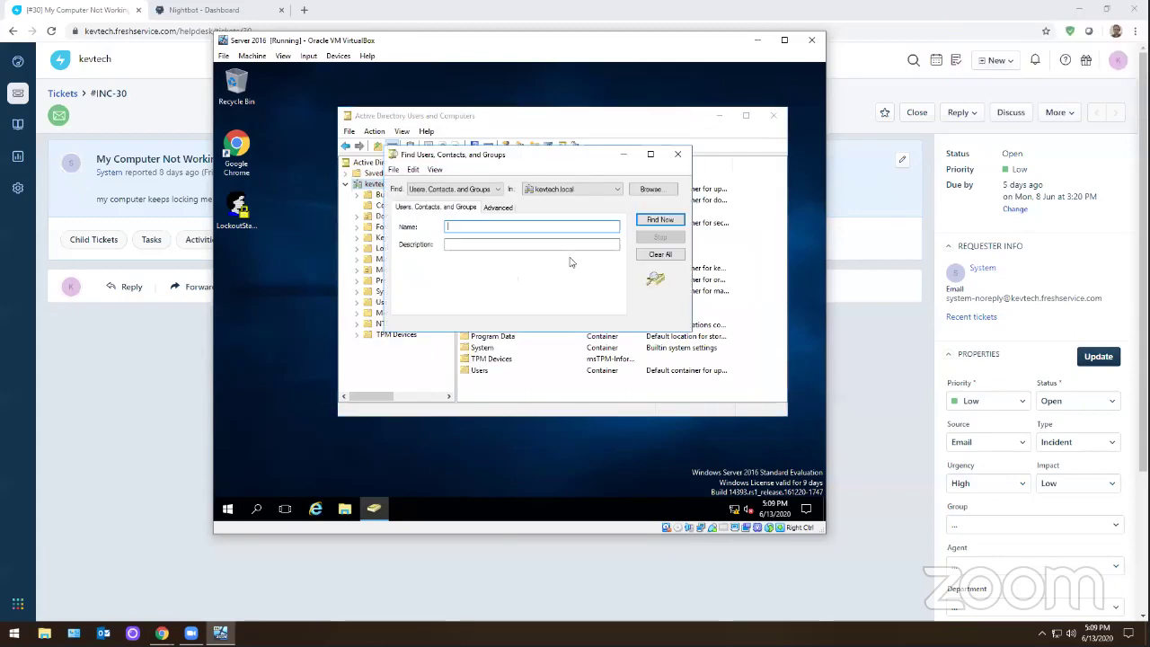
click(691, 153)
right_click(386, 184)
click(408, 215)
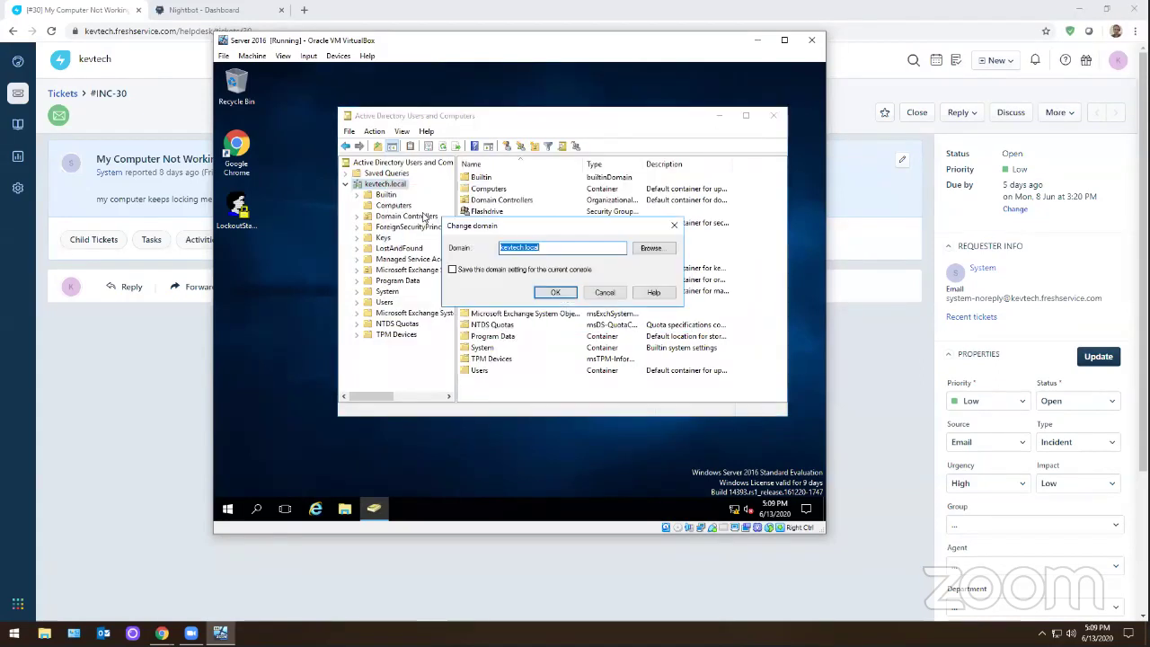
click(604, 293)
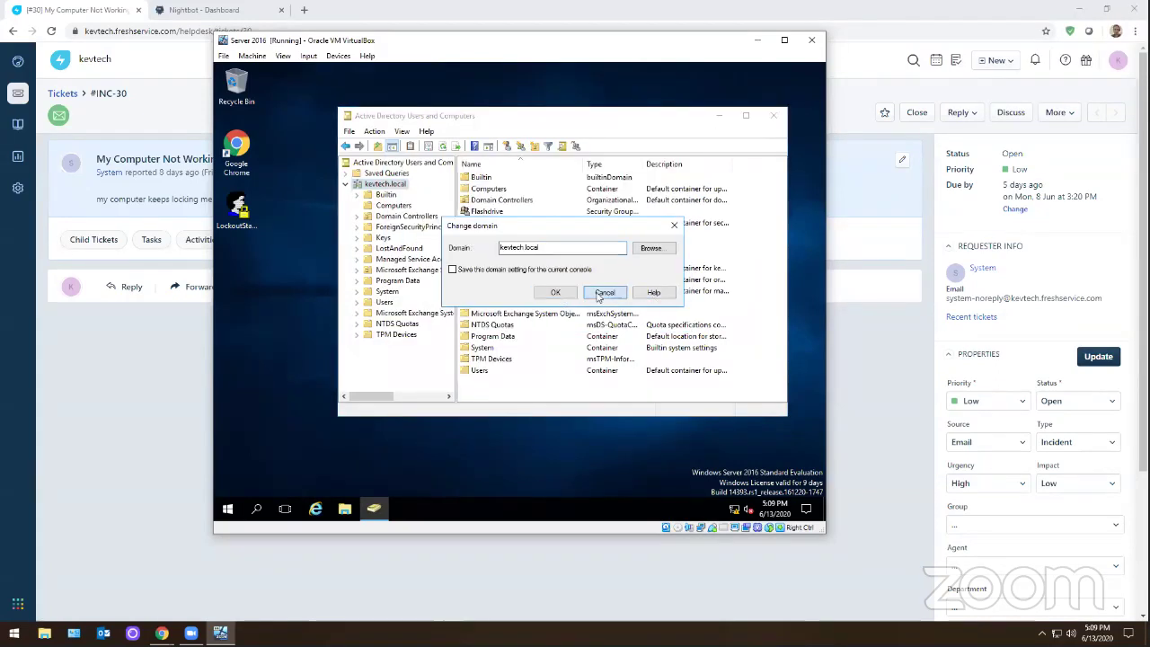
- Check Change Domain Controller options, keep the current server, then list the Computers container
right_click(396, 185)
click(460, 232)
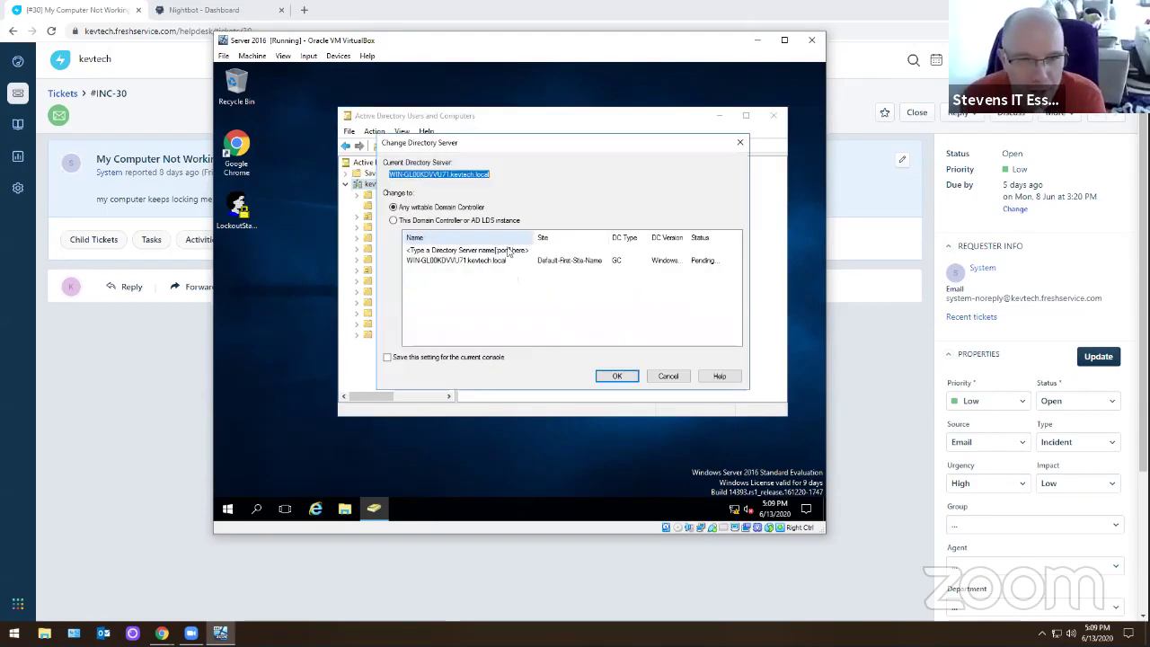
click(471, 252)
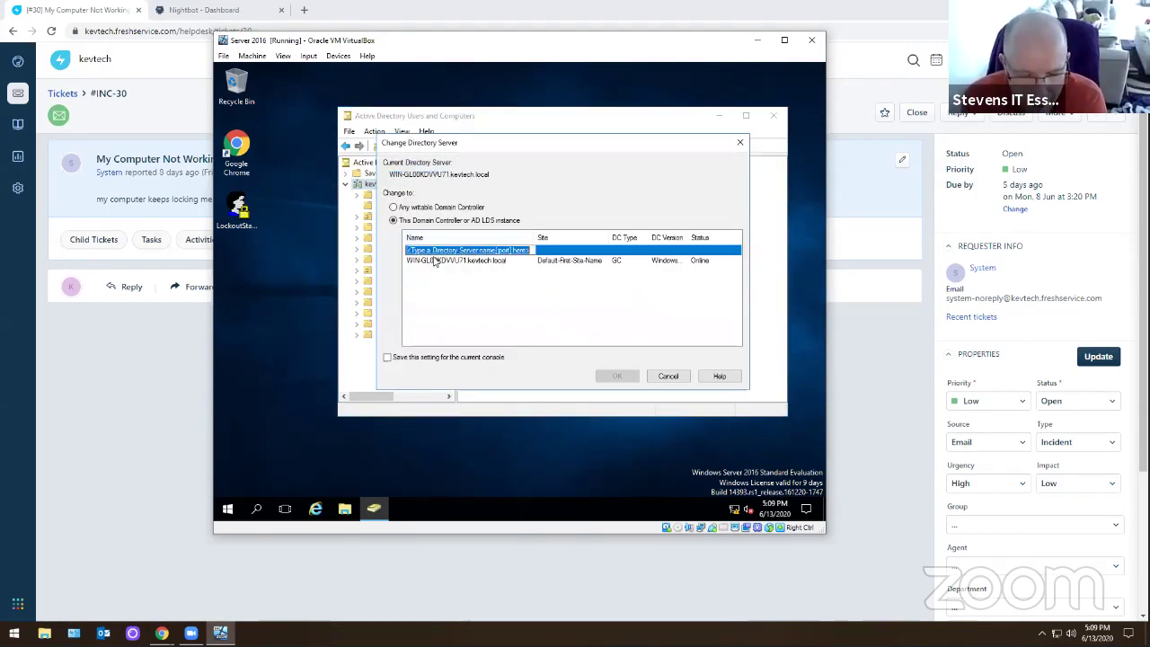
click(440, 208)
click(444, 220)
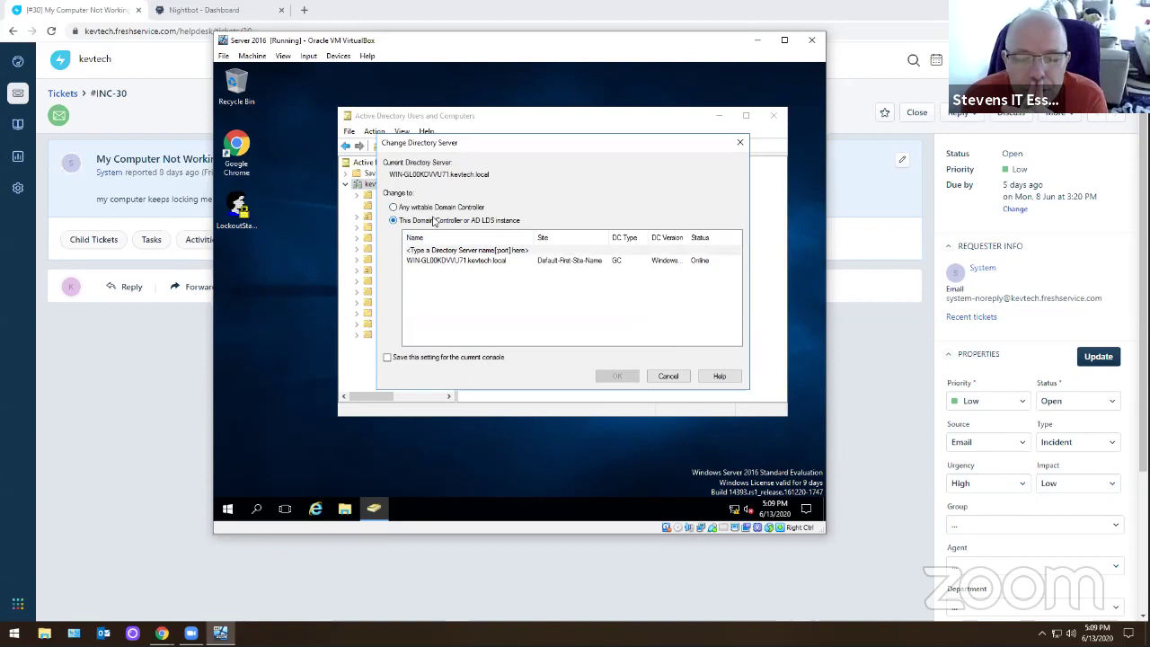
click(667, 375)
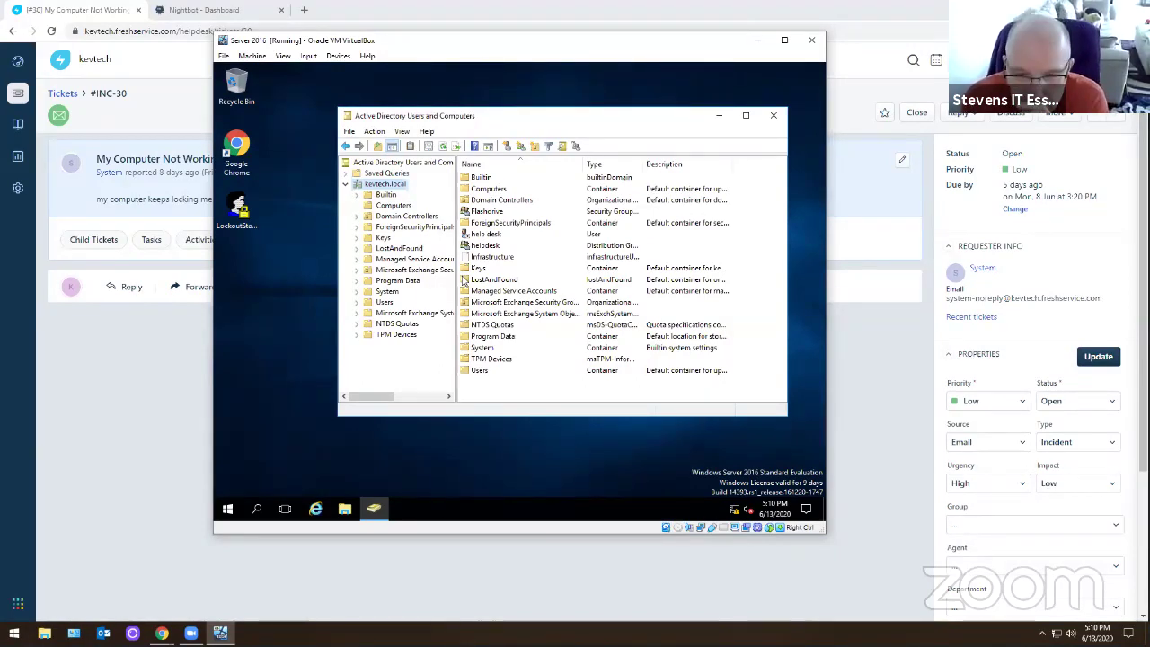
click(392, 206)
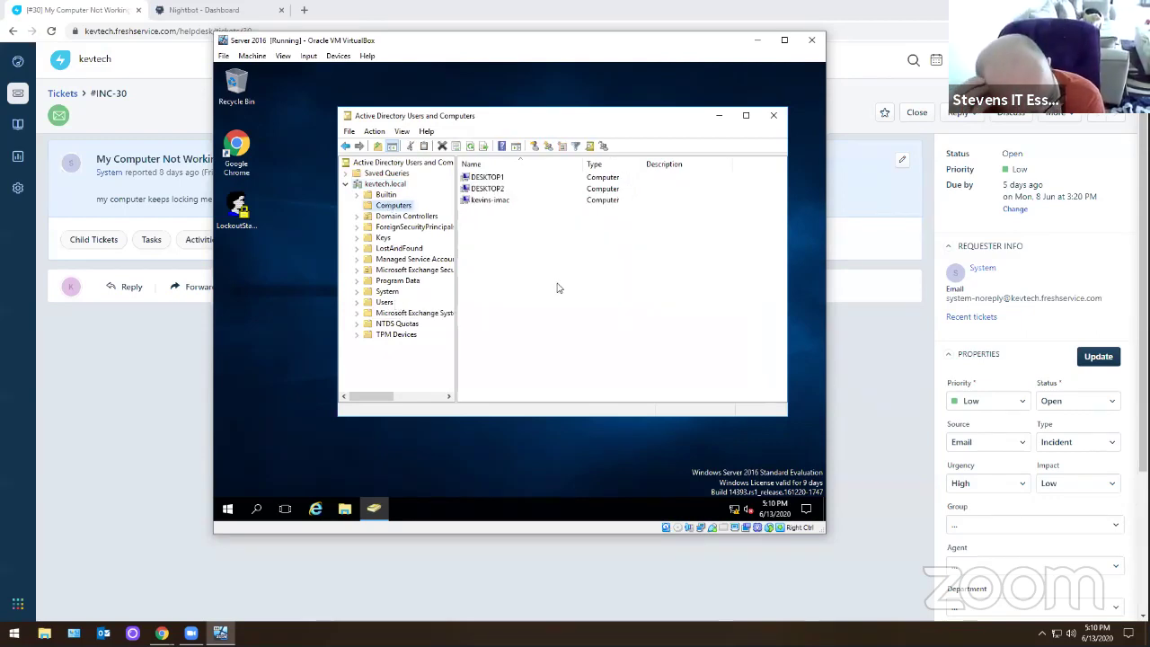
- Open This PC's system properties and start a computer name/domain change past the DC warning
click(344, 508)
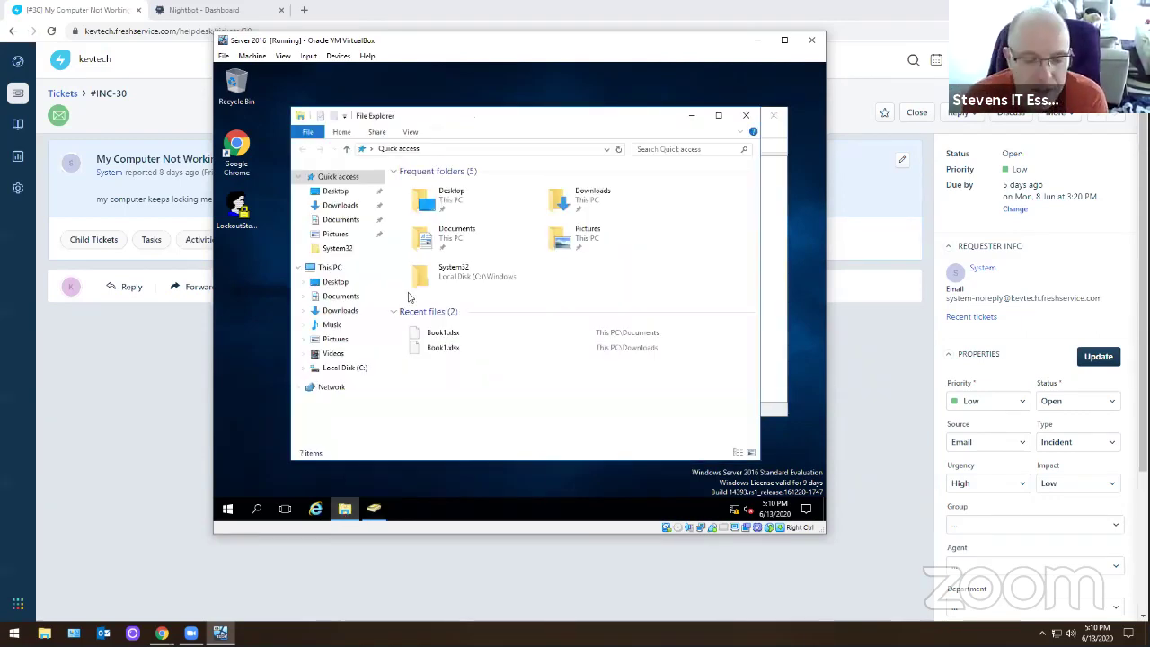
right_click(332, 268)
click(361, 421)
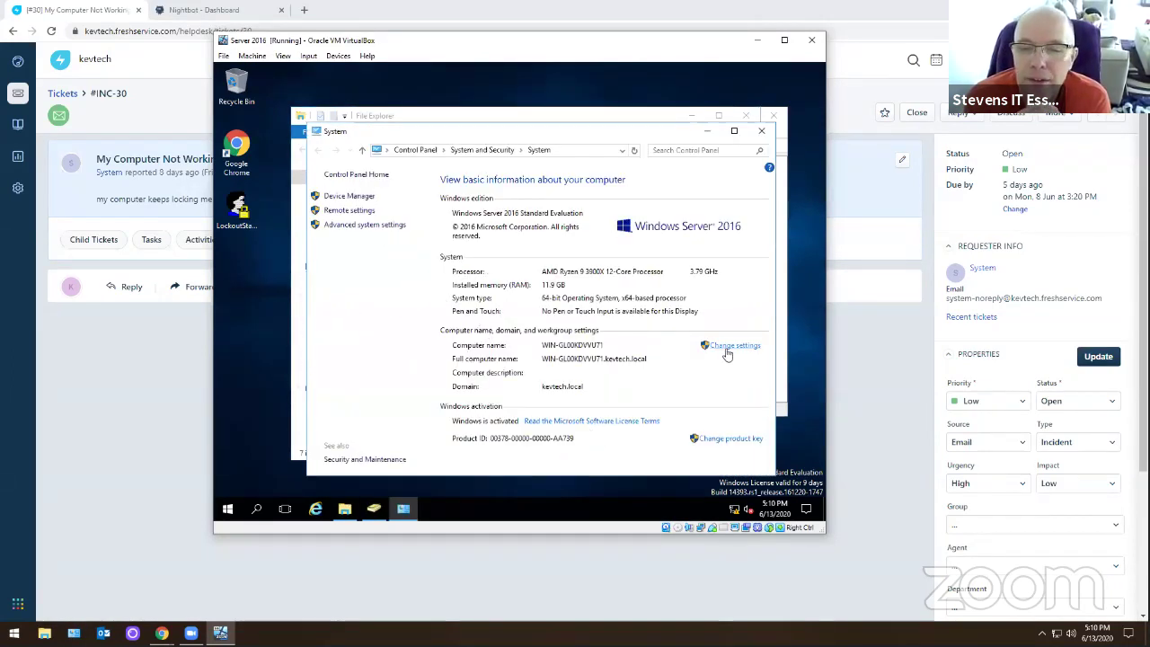
click(729, 347)
click(436, 223)
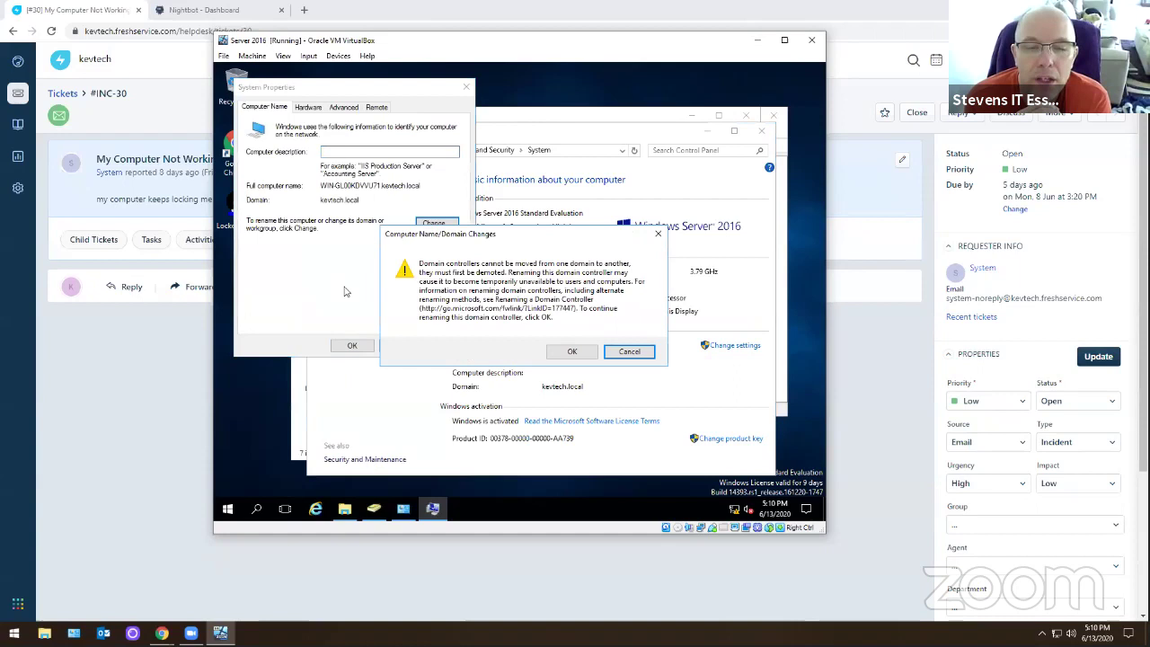
click(586, 354)
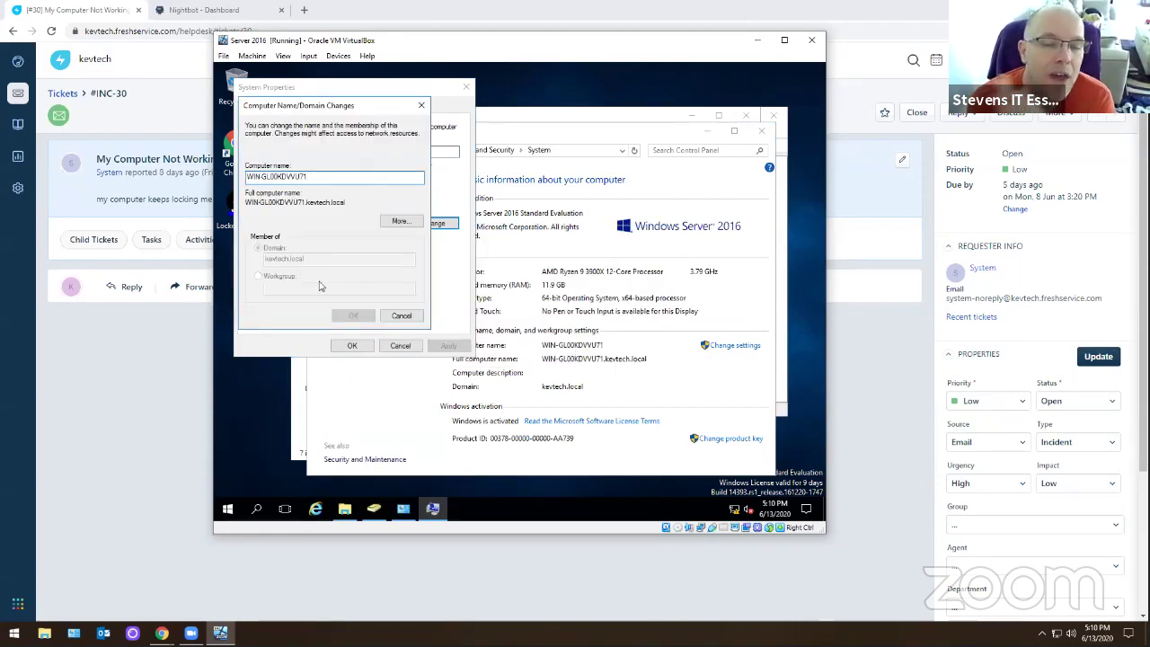
- Cancel the name change and System Properties, close System and File Explorer, then reopen Explorer
click(400, 315)
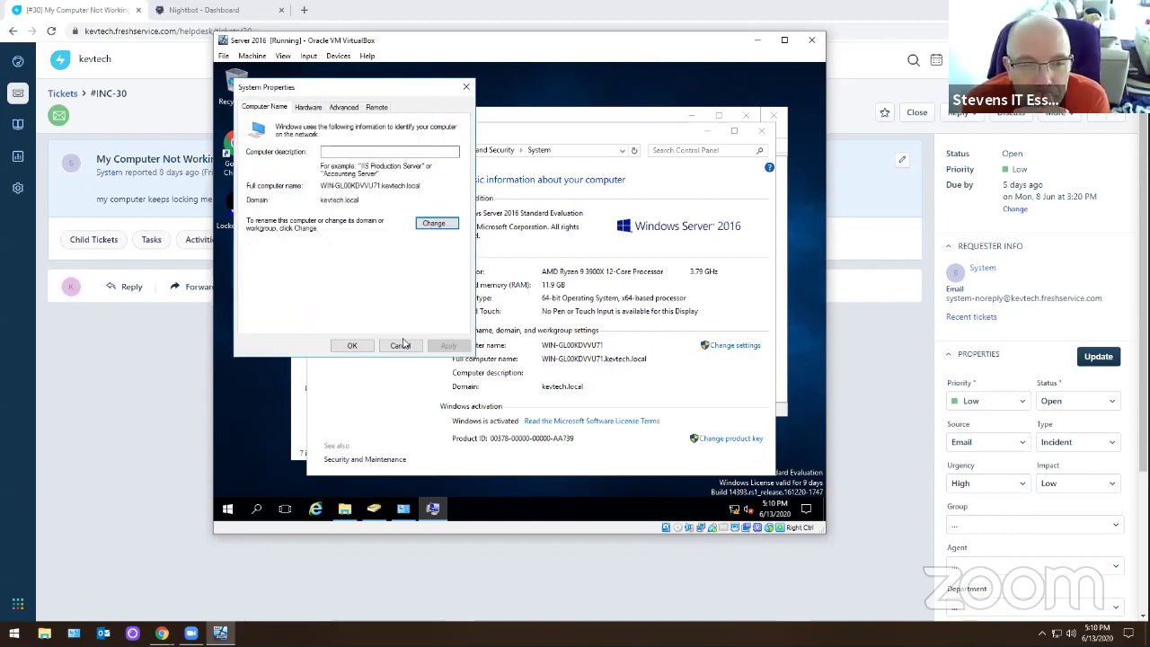
click(401, 345)
click(762, 131)
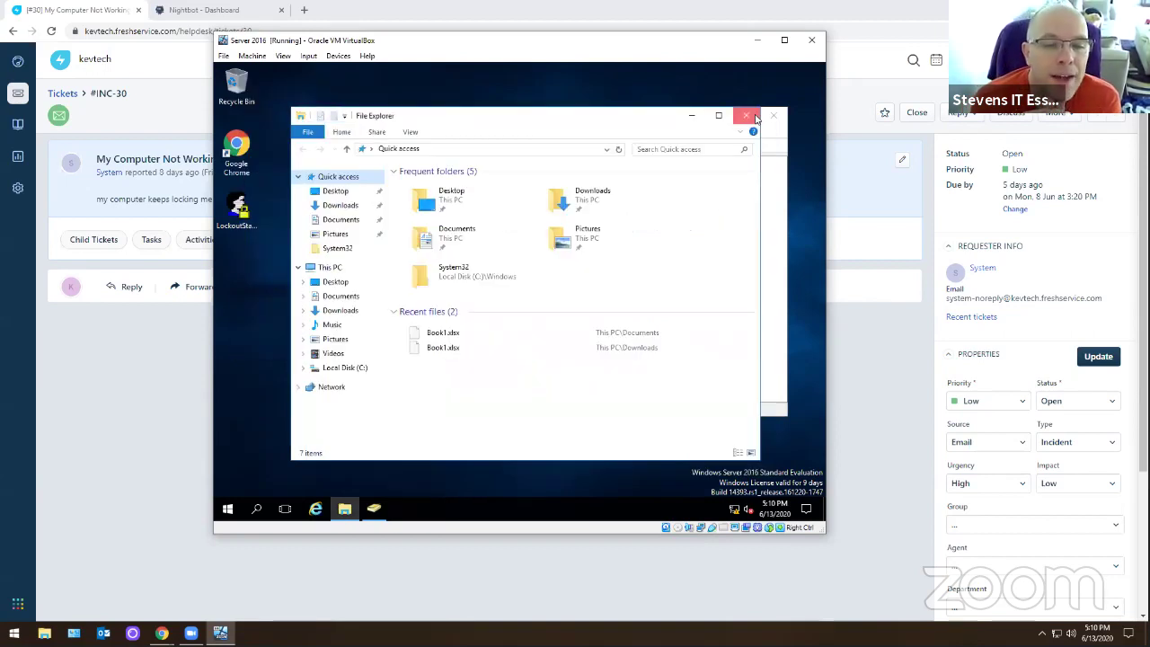
click(756, 118)
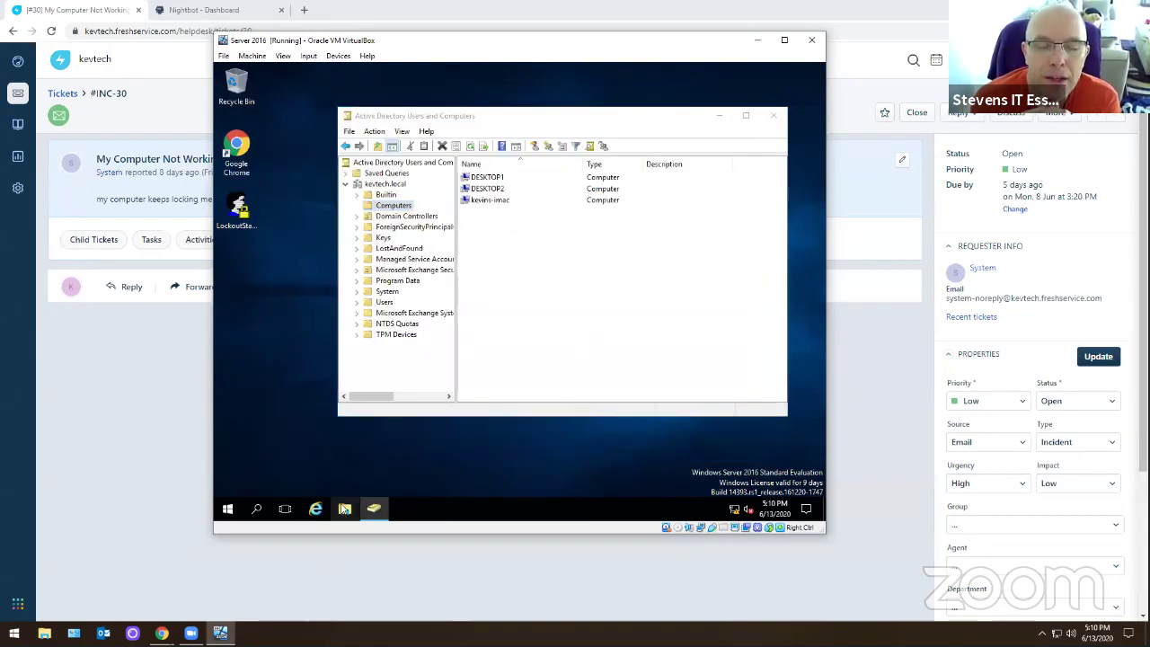
click(344, 509)
- Open This PC's system information and twice start then cancel a computer name change
right_click(325, 267)
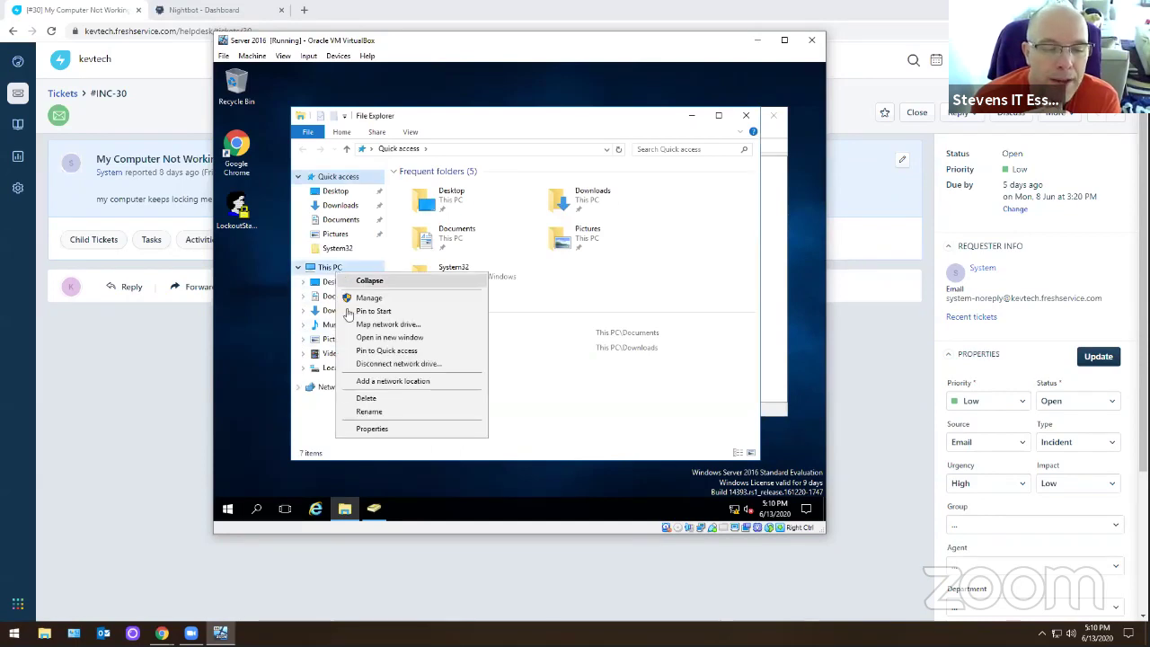
click(371, 428)
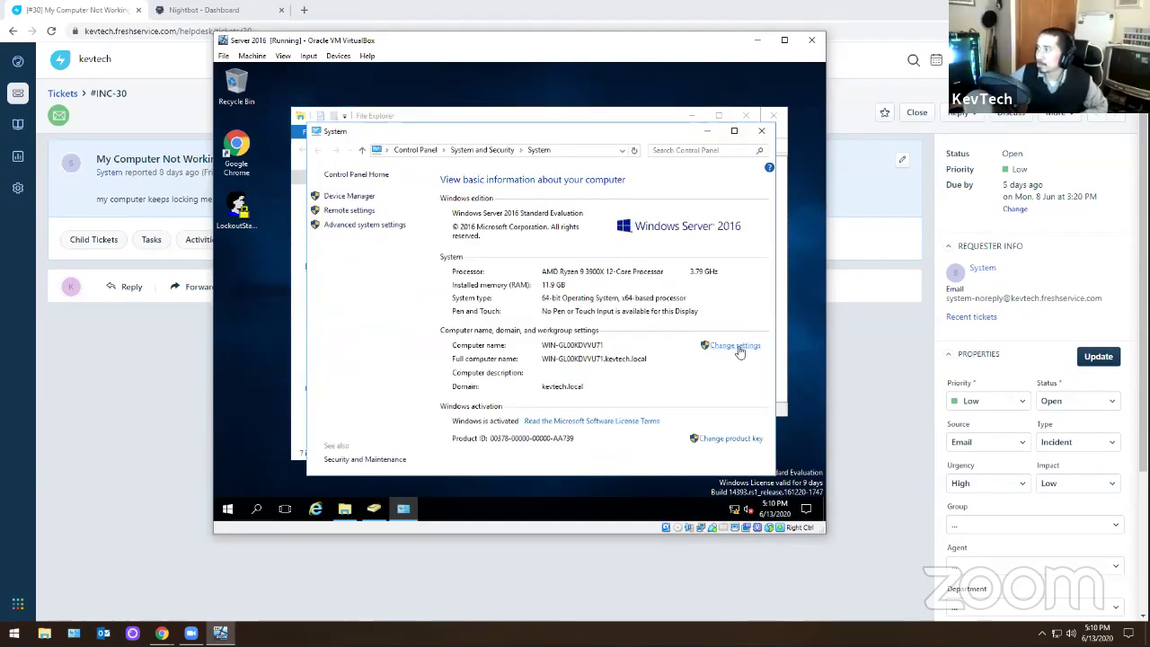
click(735, 345)
click(453, 239)
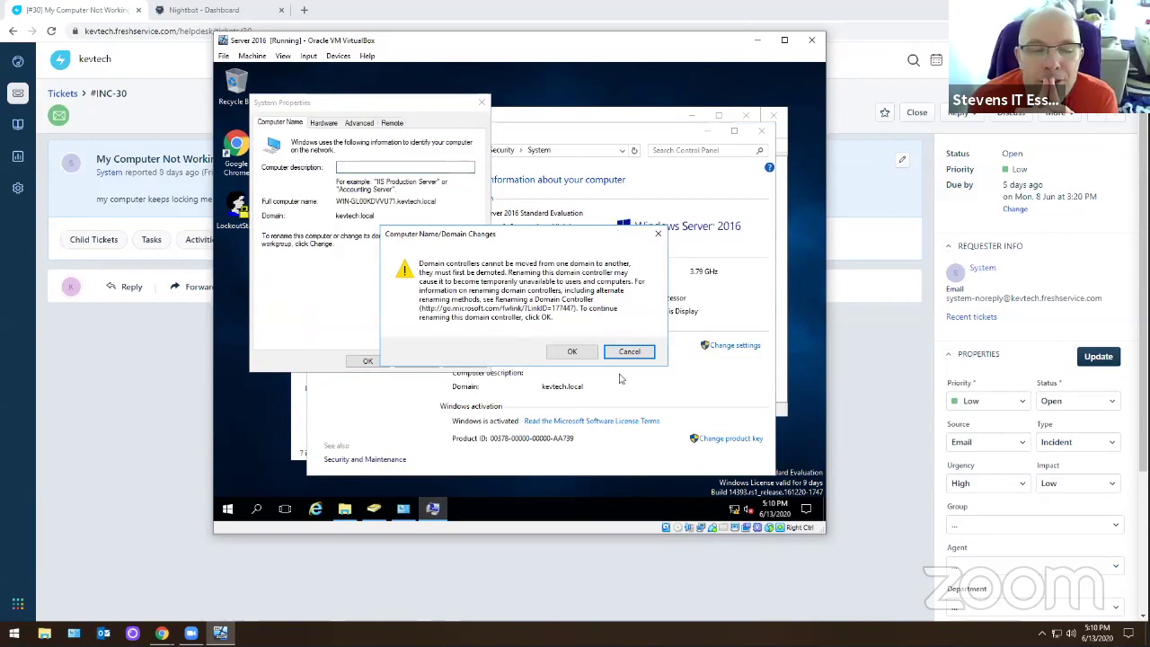
click(572, 351)
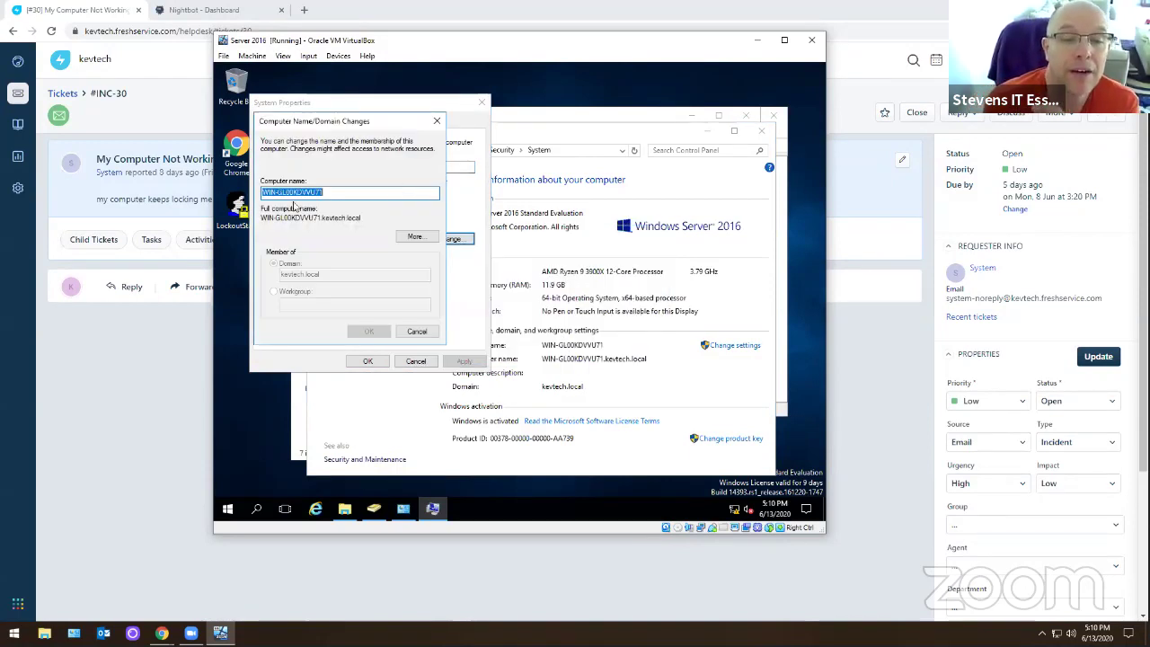
key(End)
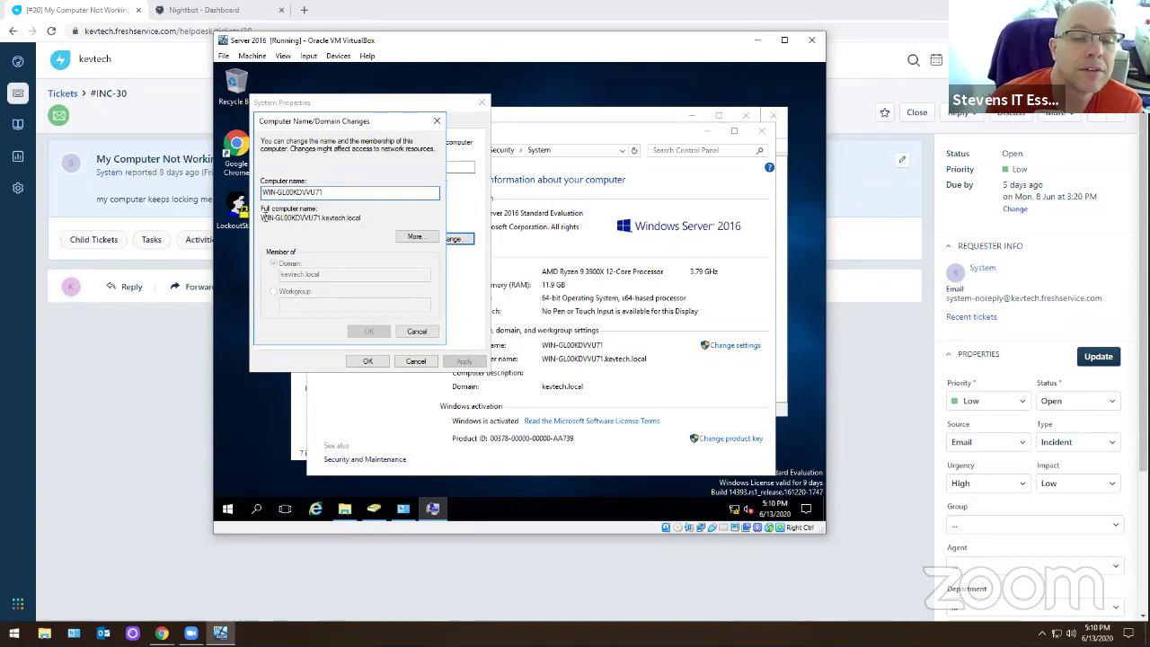
click(417, 331)
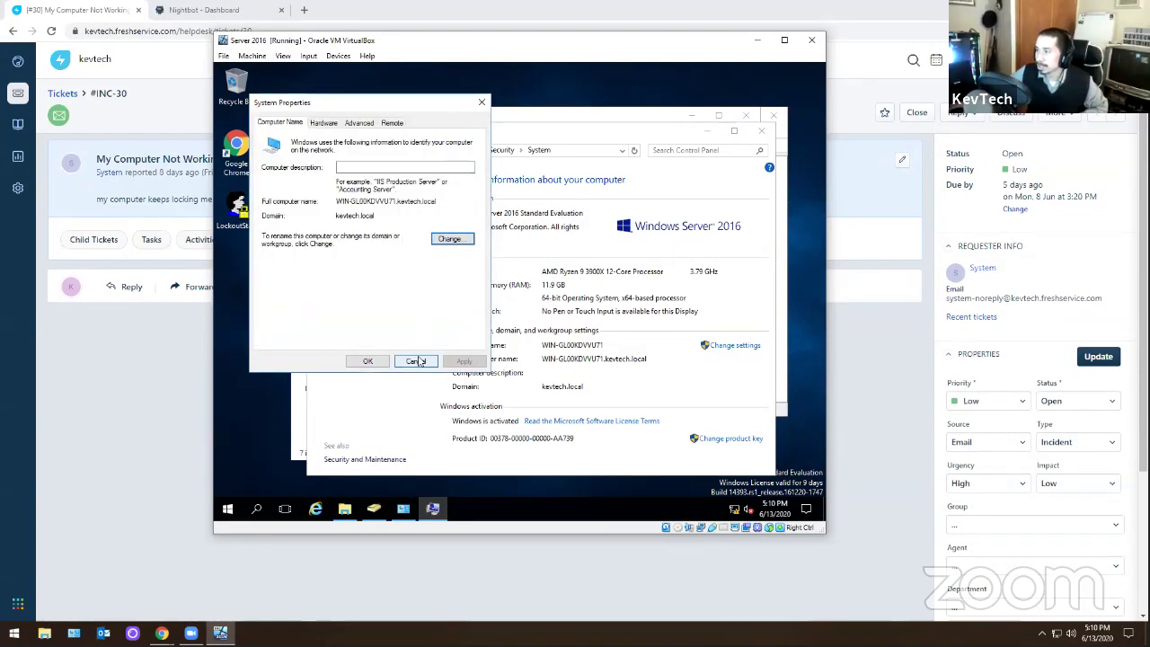
click(449, 239)
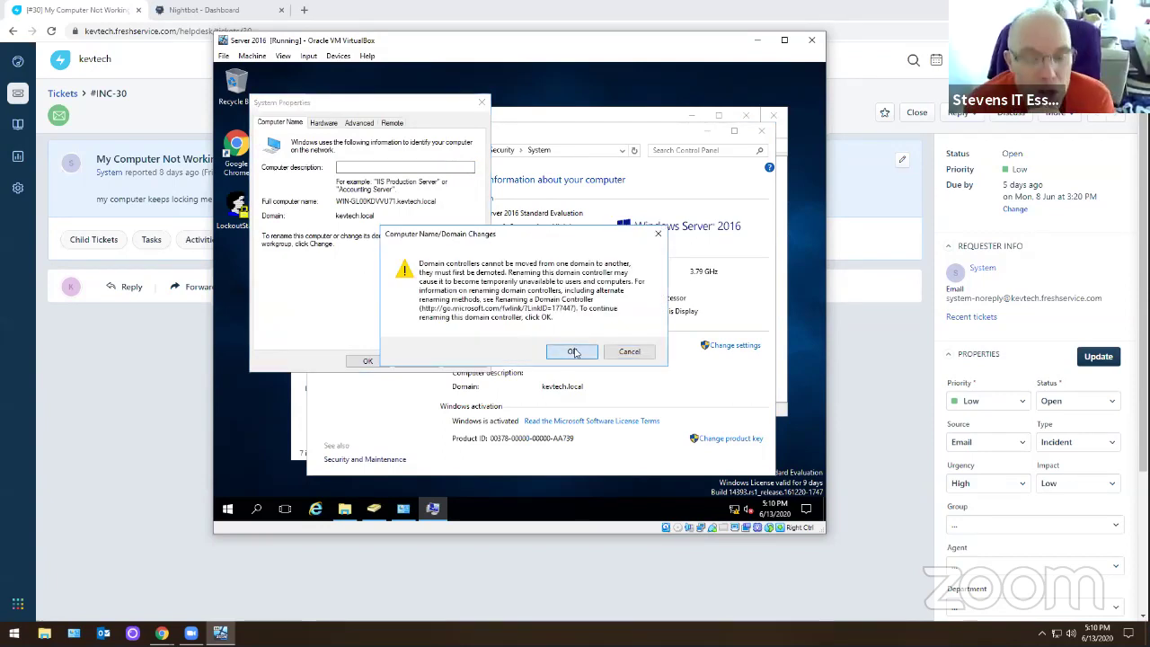
click(573, 352)
click(360, 194)
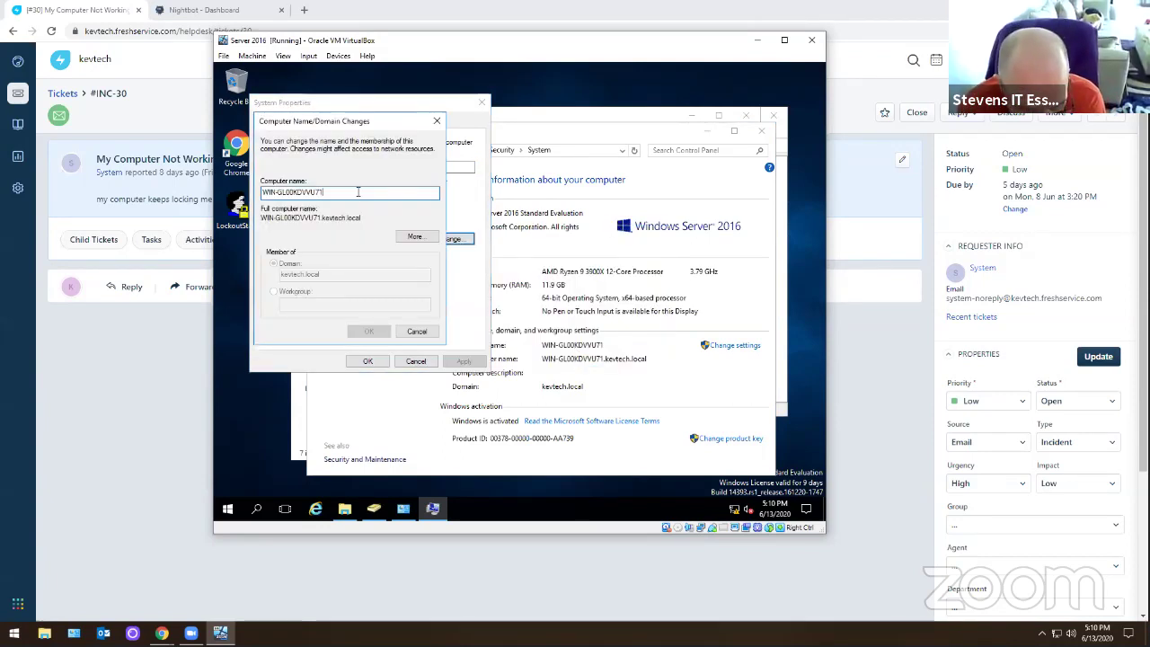
click(416, 331)
click(416, 361)
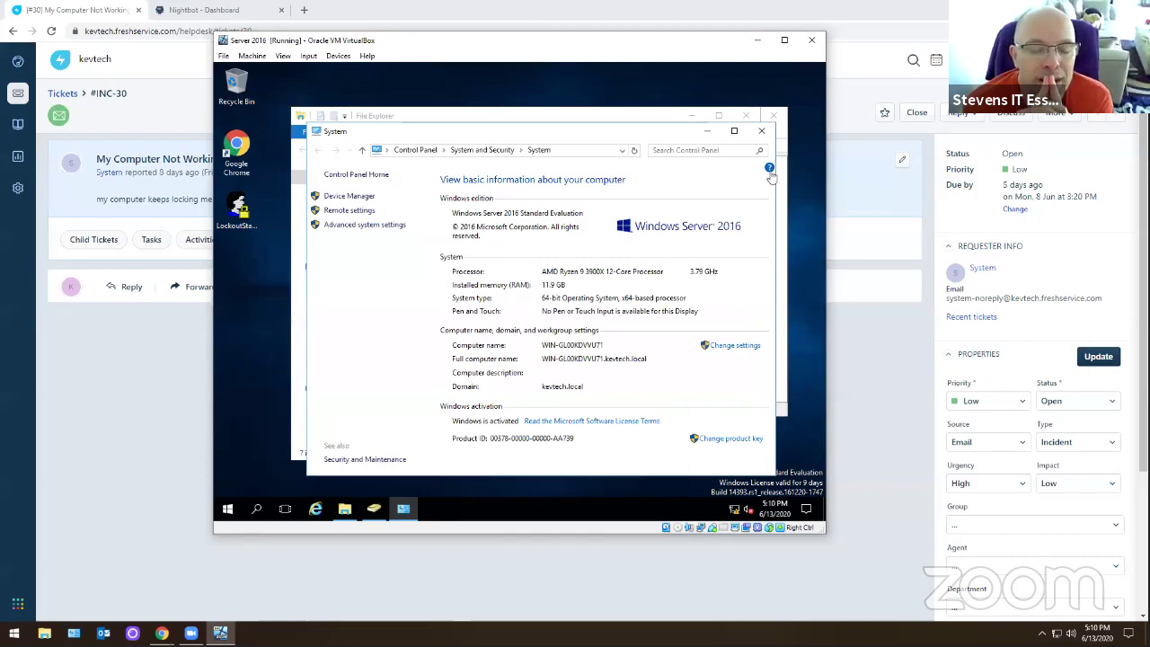
- Reopen System Properties and review the Advanced, Remote and Hardware tabs, ending on Computer Name
click(729, 346)
click(373, 140)
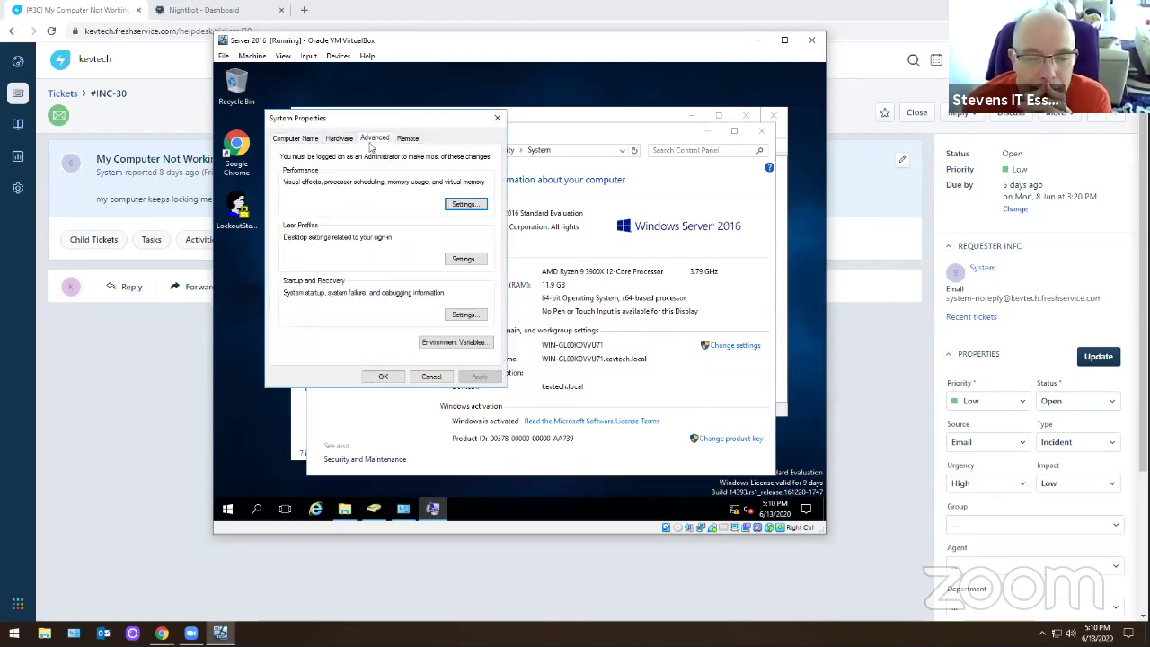
click(403, 141)
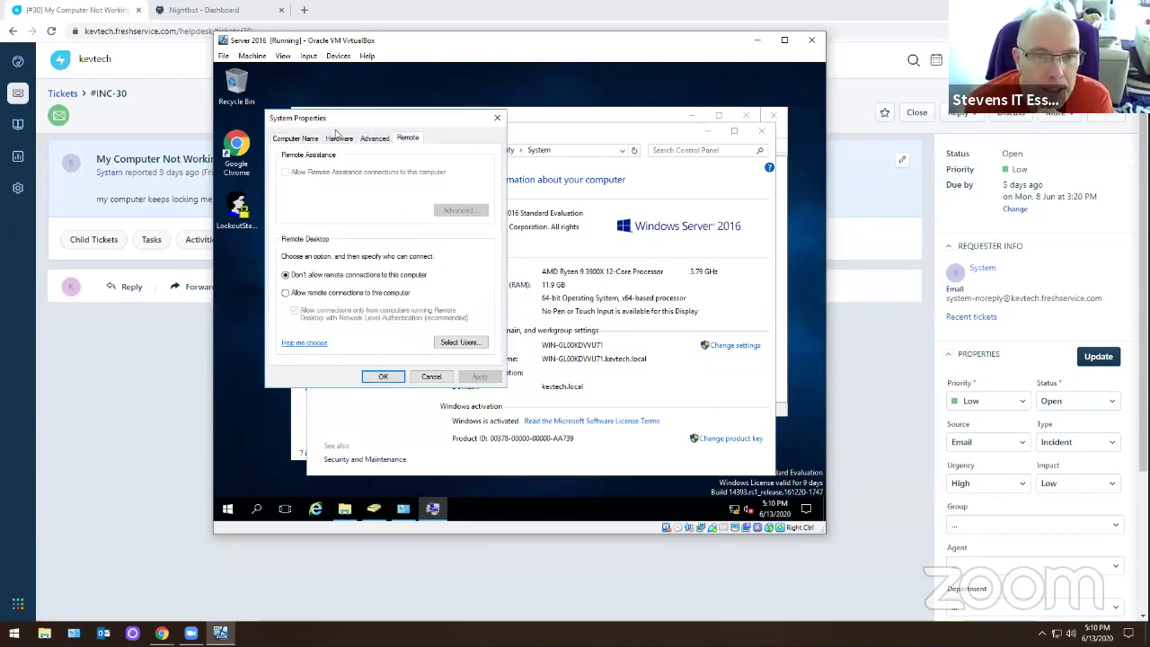
click(340, 138)
click(296, 137)
- Close System Properties, the System window and File Explorer, and dismiss the missing app message
click(497, 117)
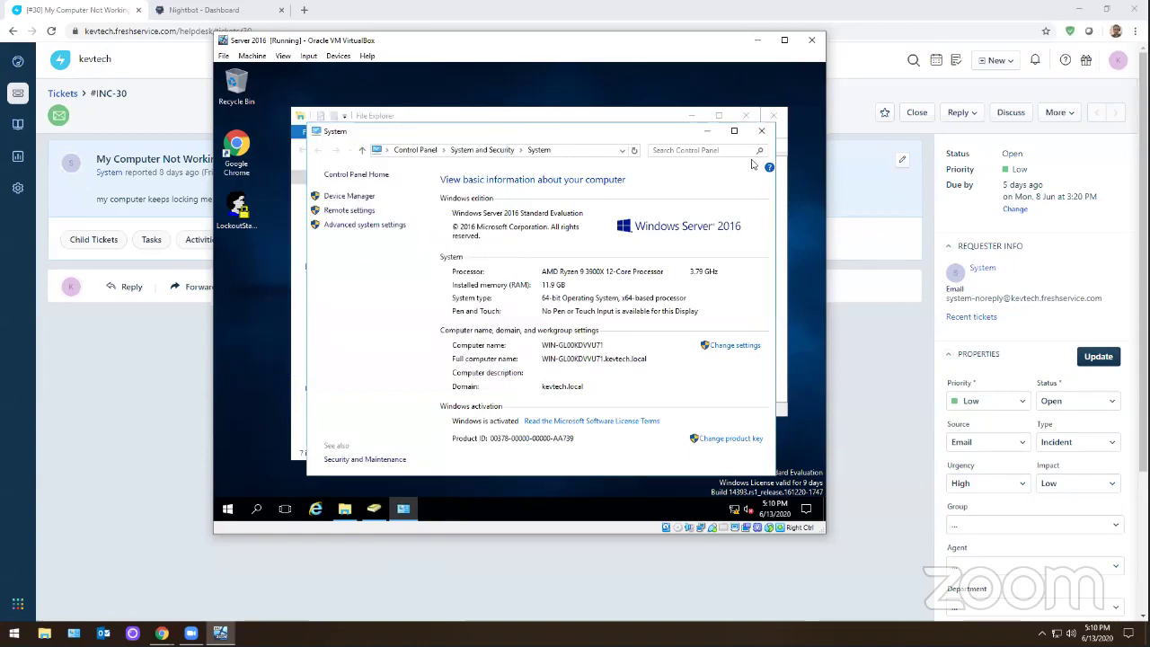
click(760, 131)
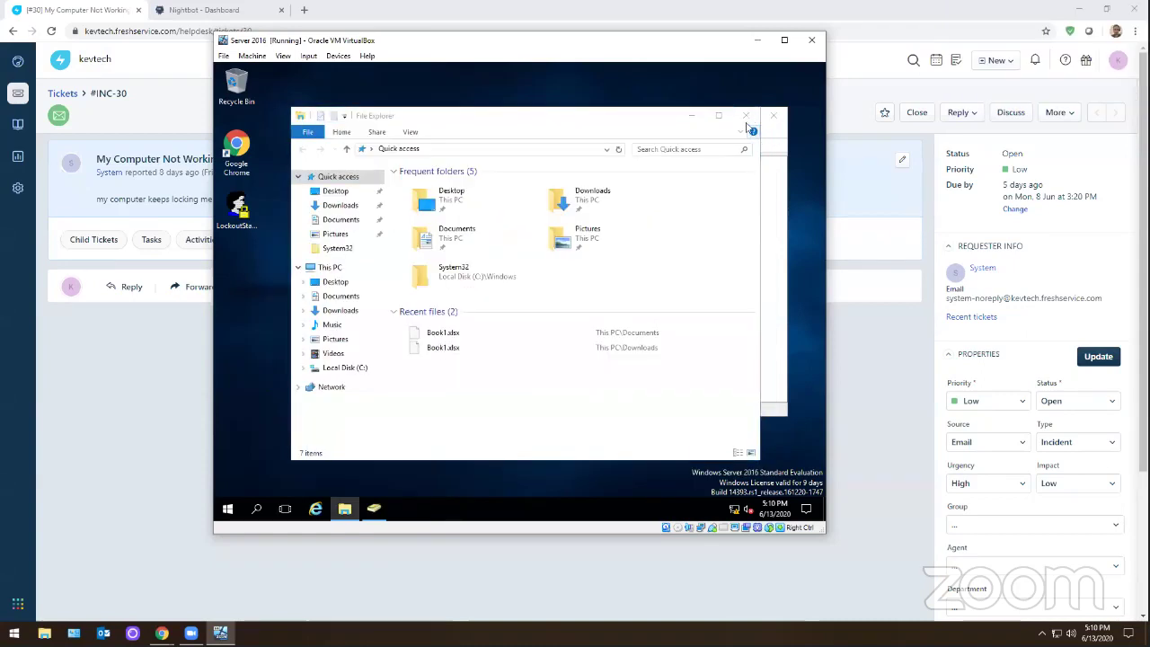
right_click(353, 509)
click(343, 481)
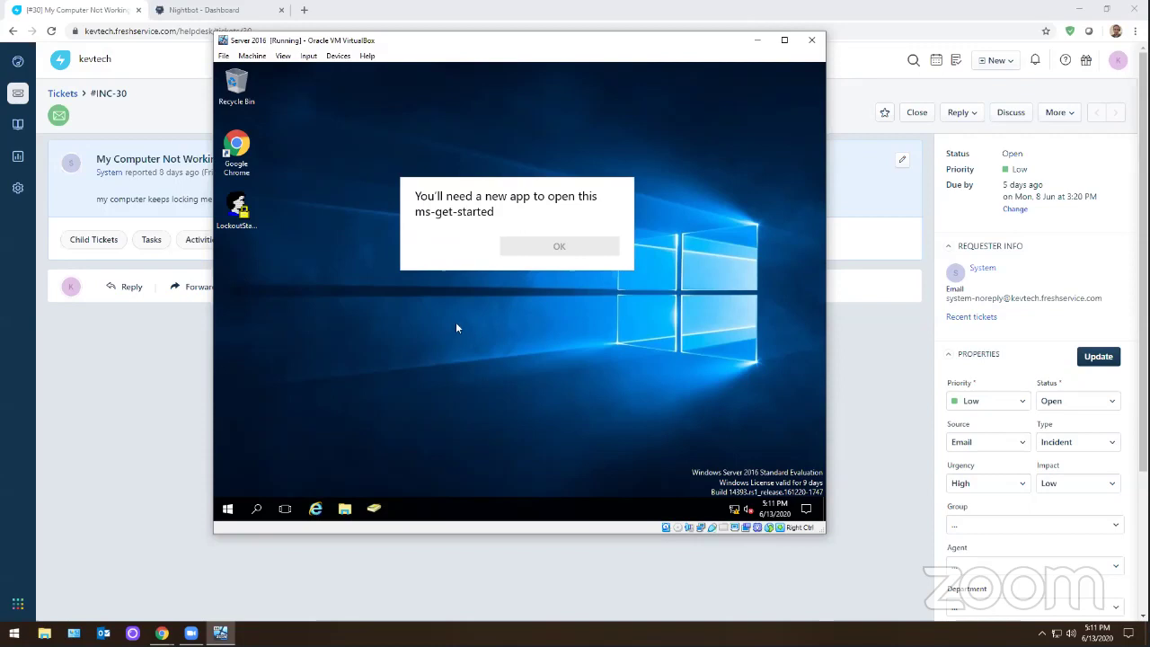
click(524, 244)
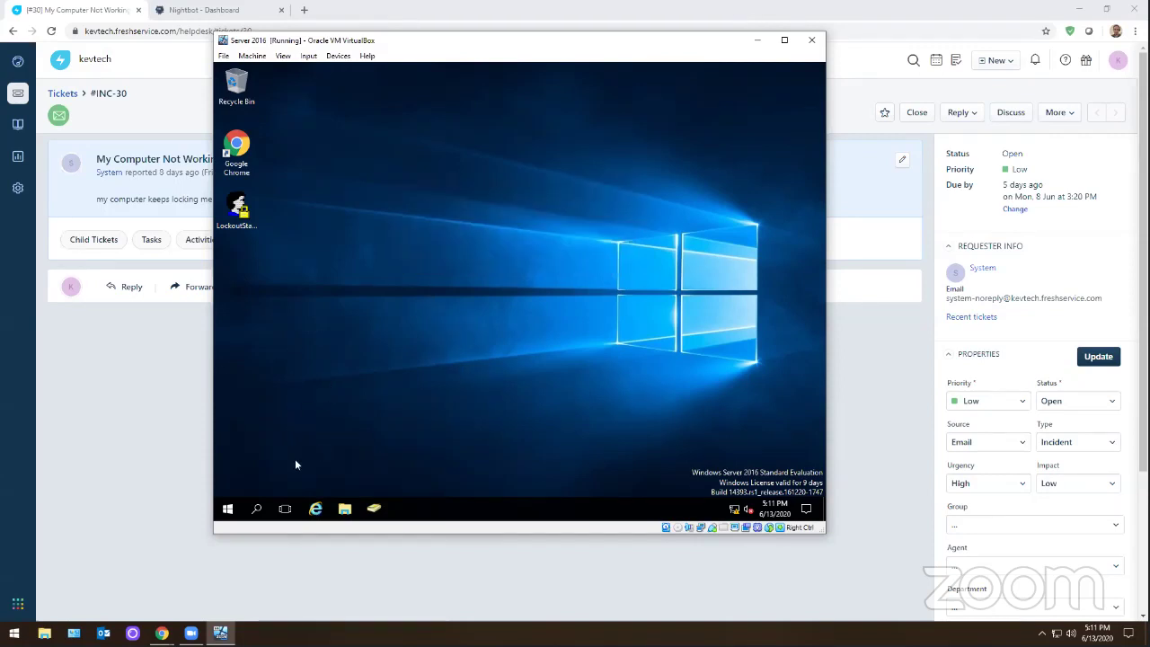
- Shut down the server from the Start button's quick menu and confirm with Continue
right_click(232, 510)
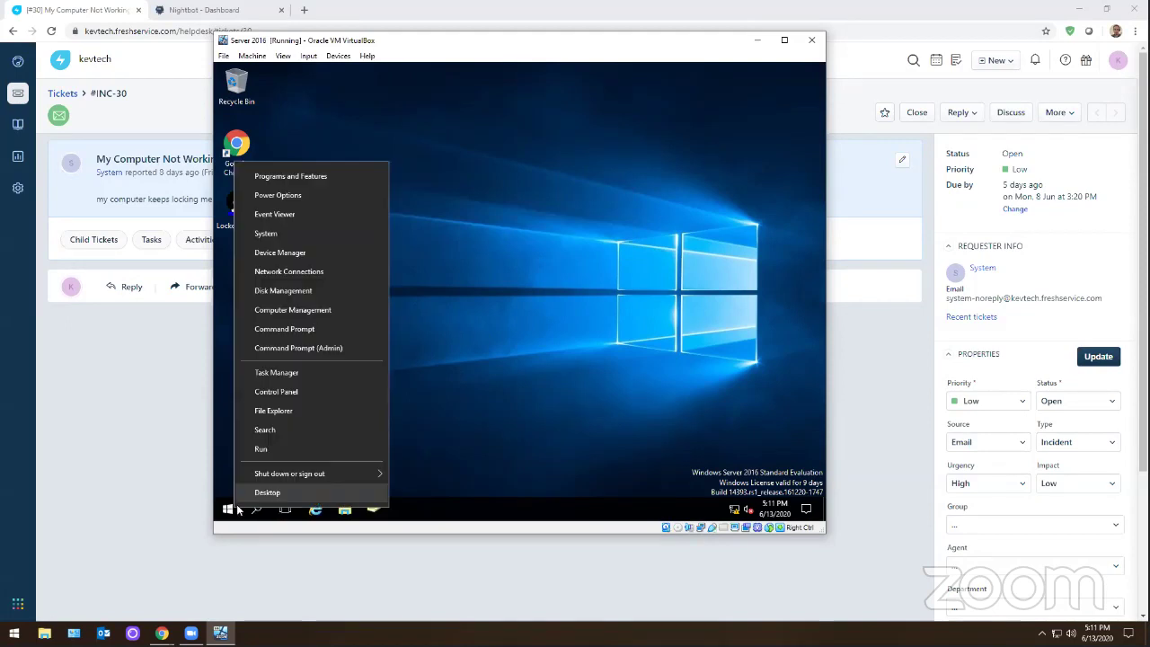
mouse_move(274, 476)
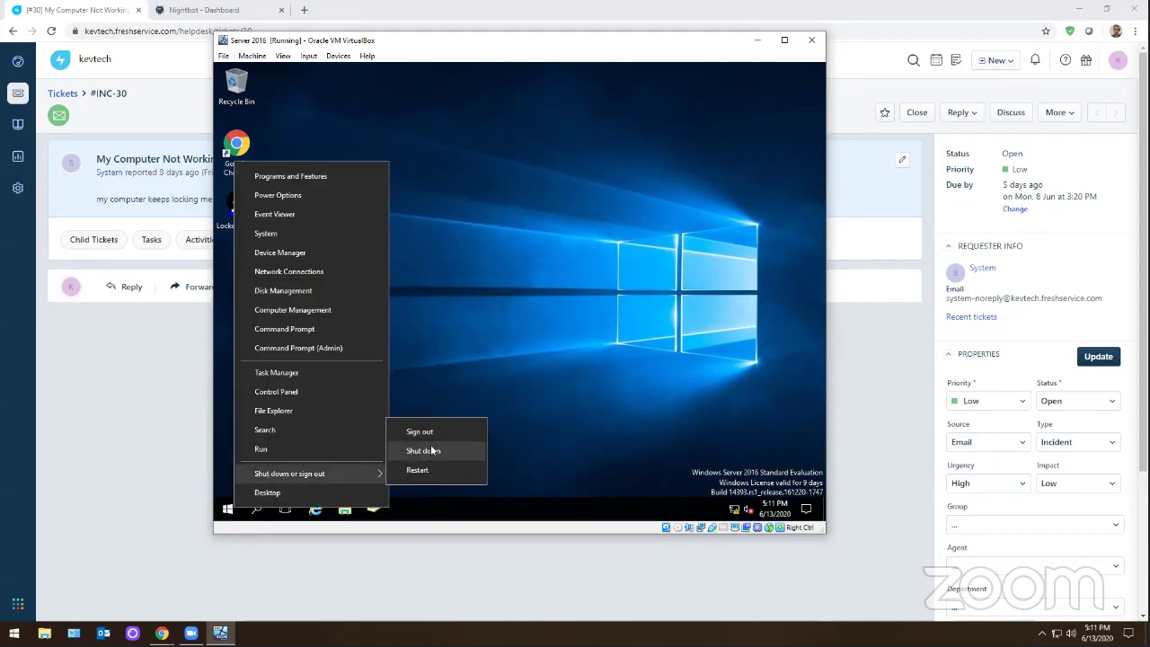
click(432, 450)
click(404, 483)
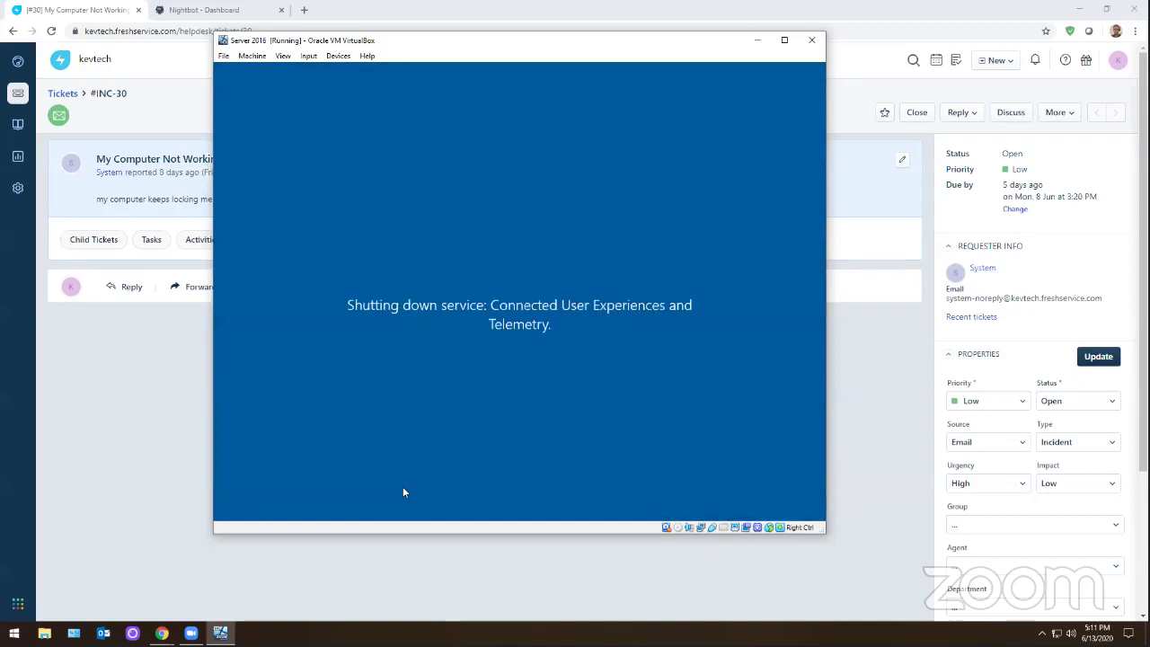
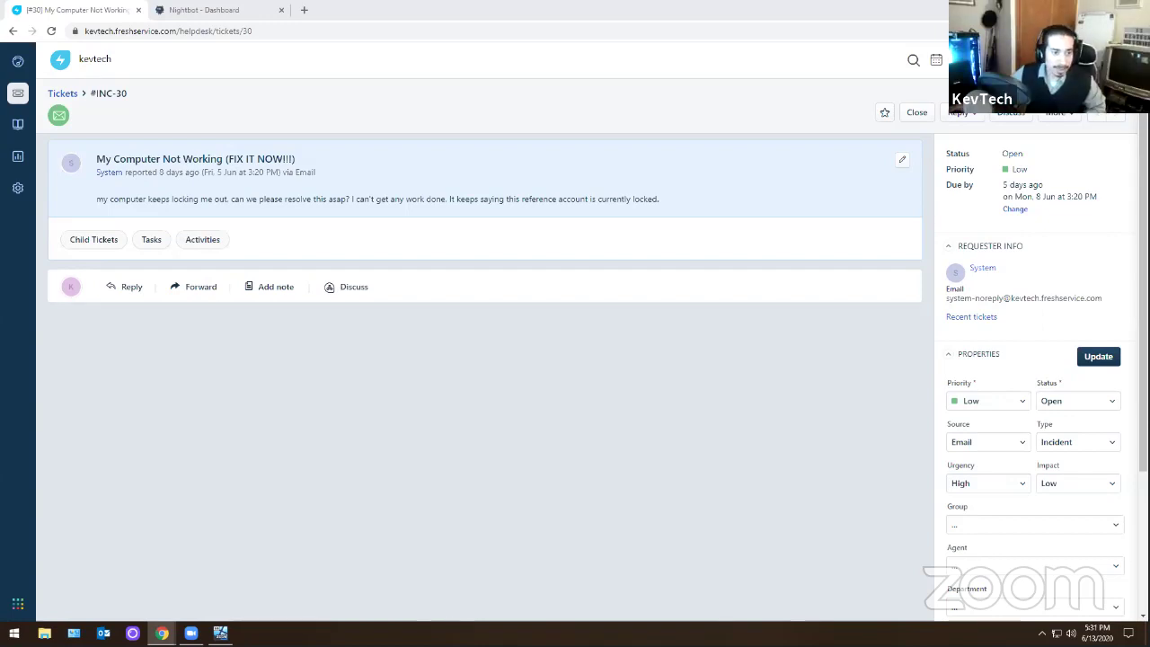
- In the Server 2016 VM, launch LockoutStatus and target the ticket user's account and domain
key(alt+Tab)
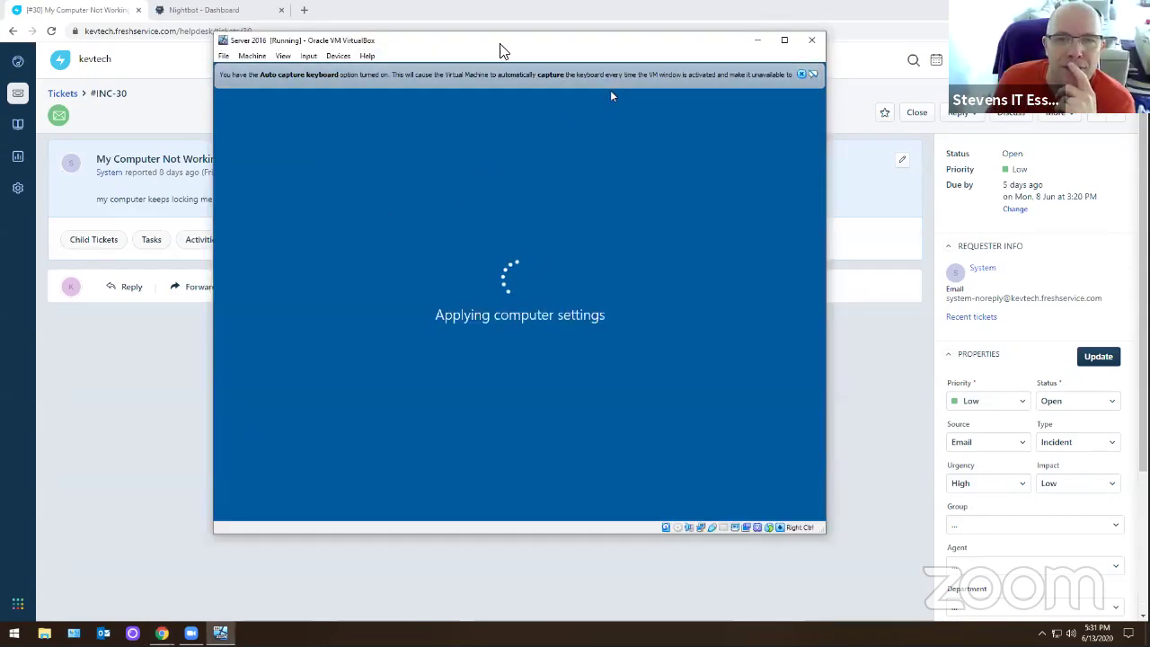
key(alt+Tab)
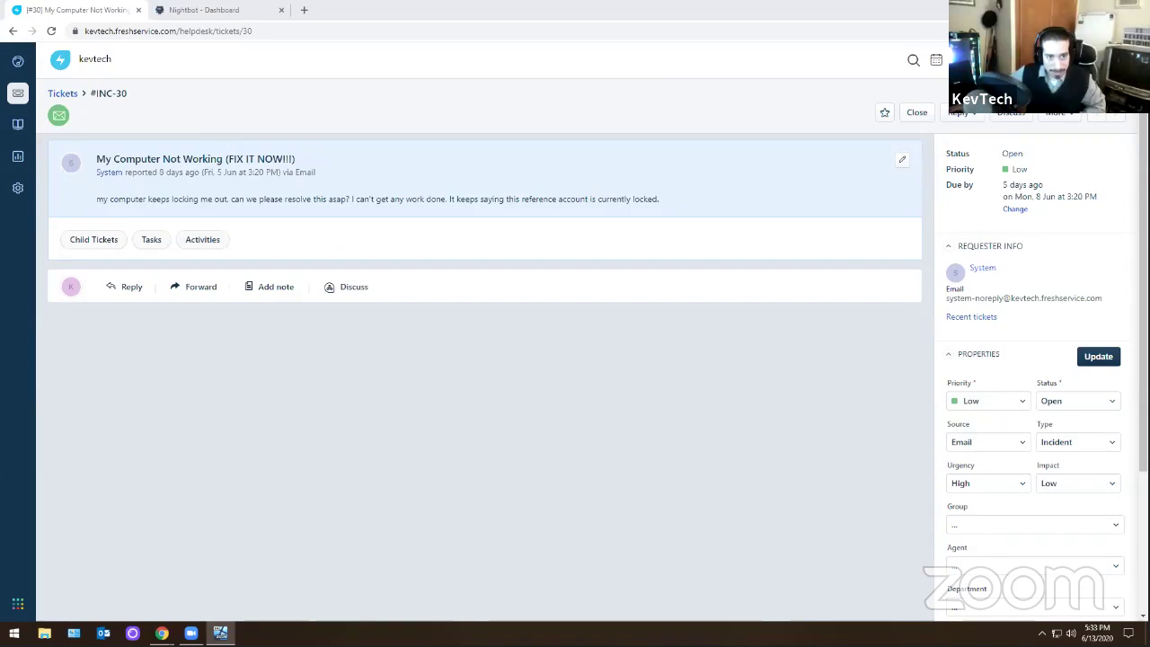
key(alt+Tab)
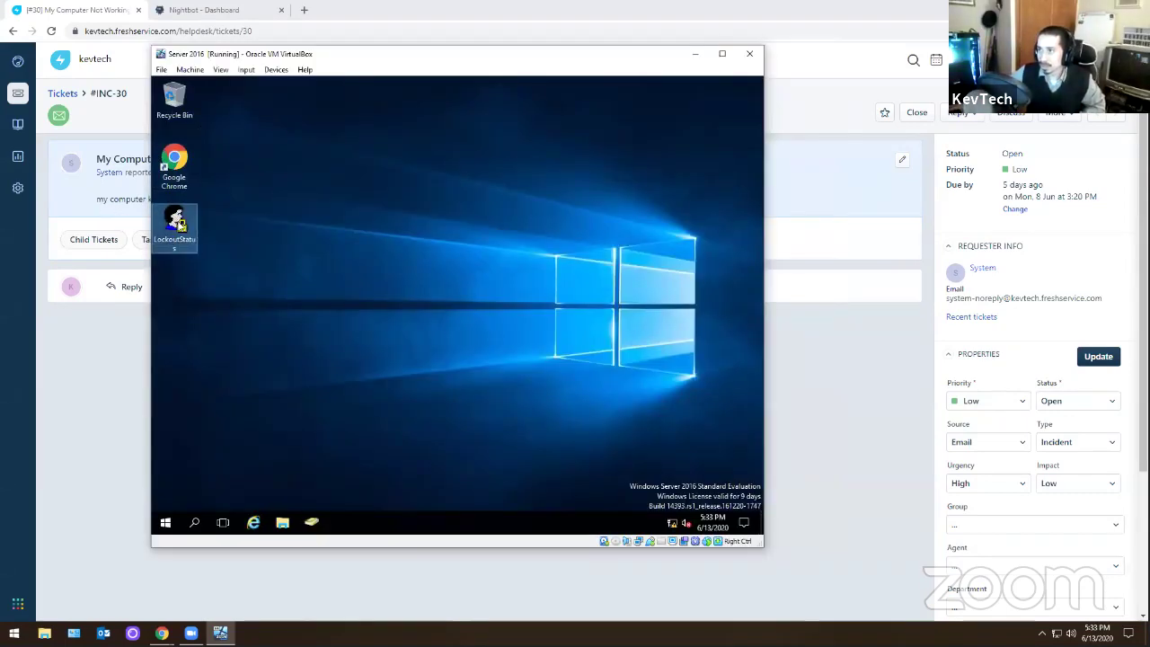
double_click(180, 225)
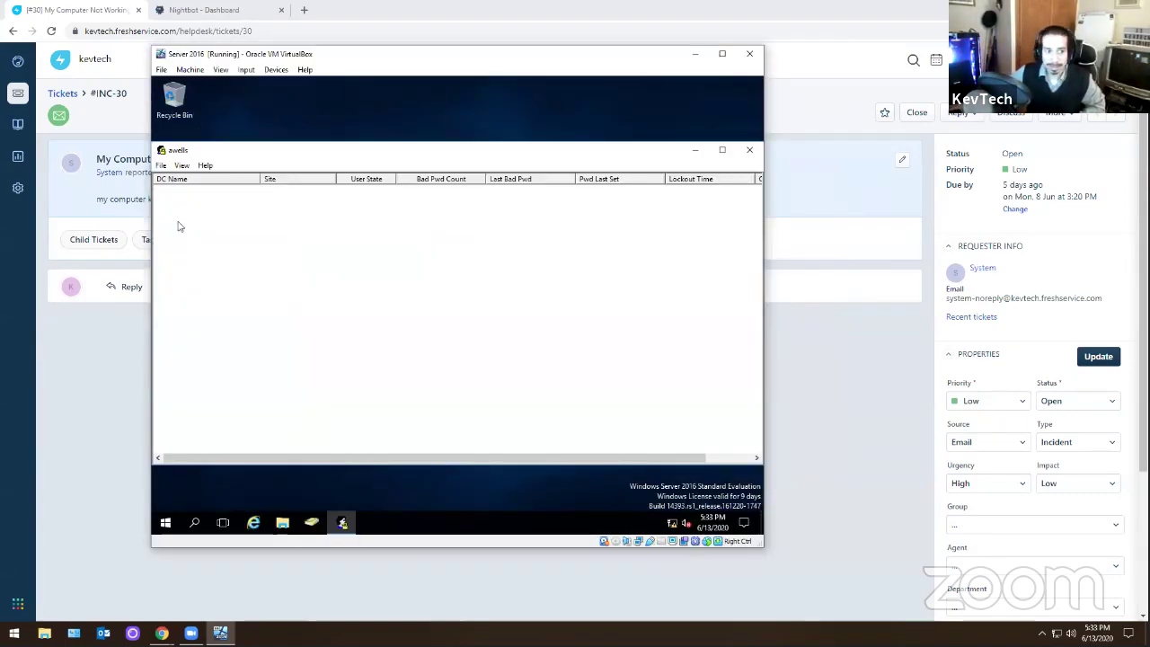
click(162, 167)
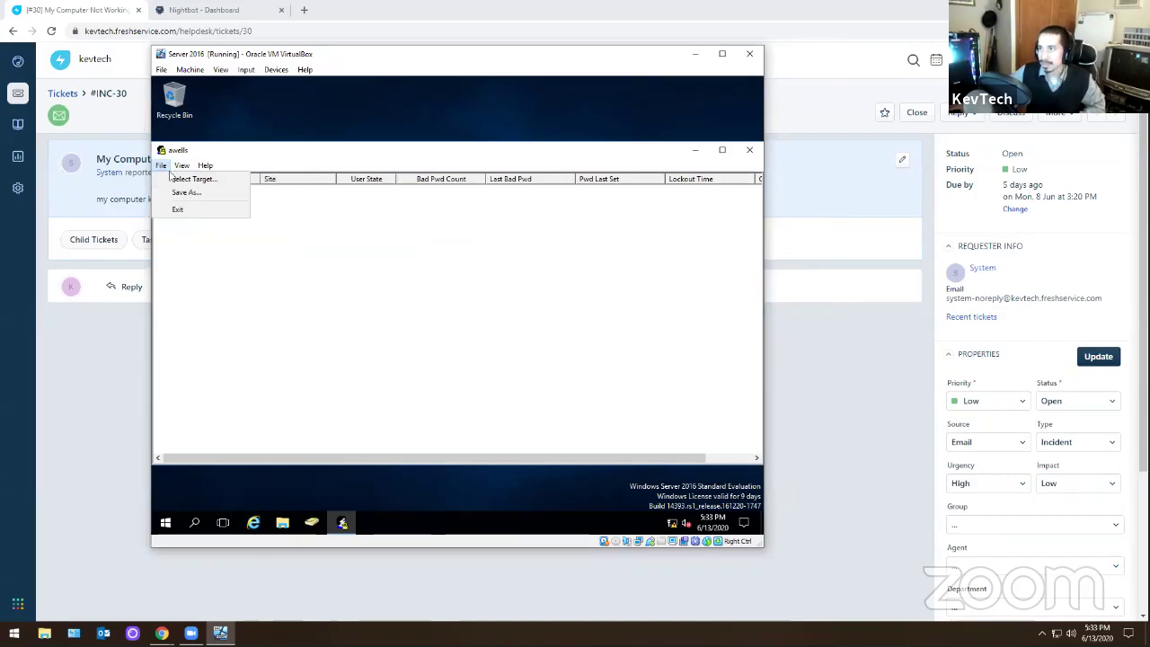
click(185, 179)
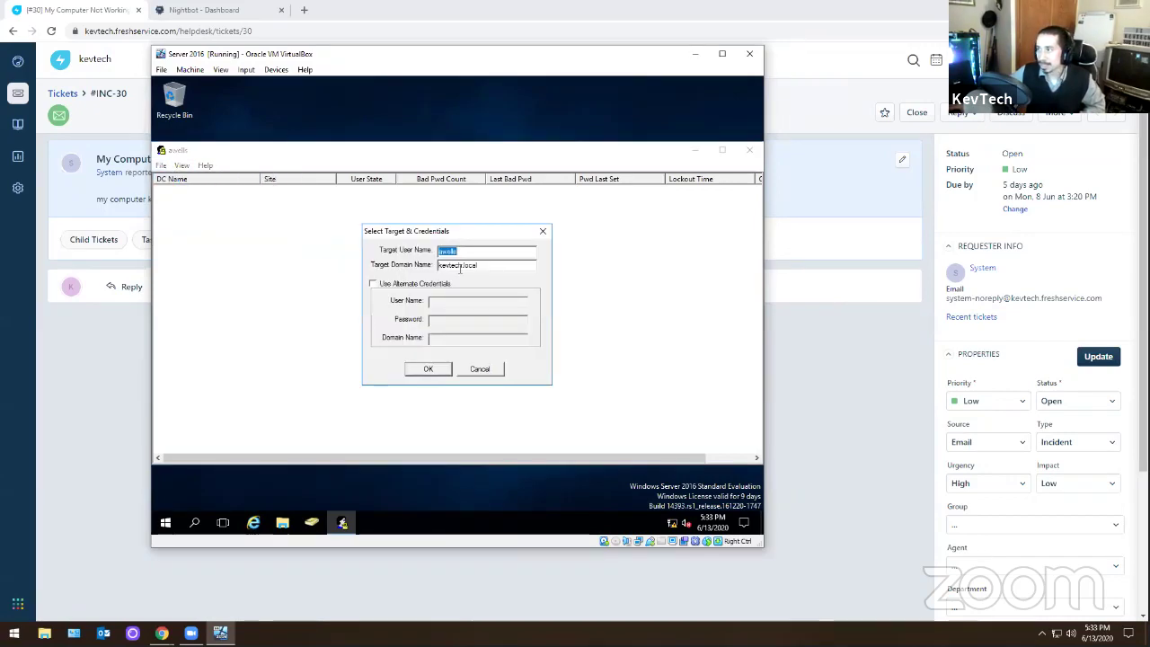
click(428, 369)
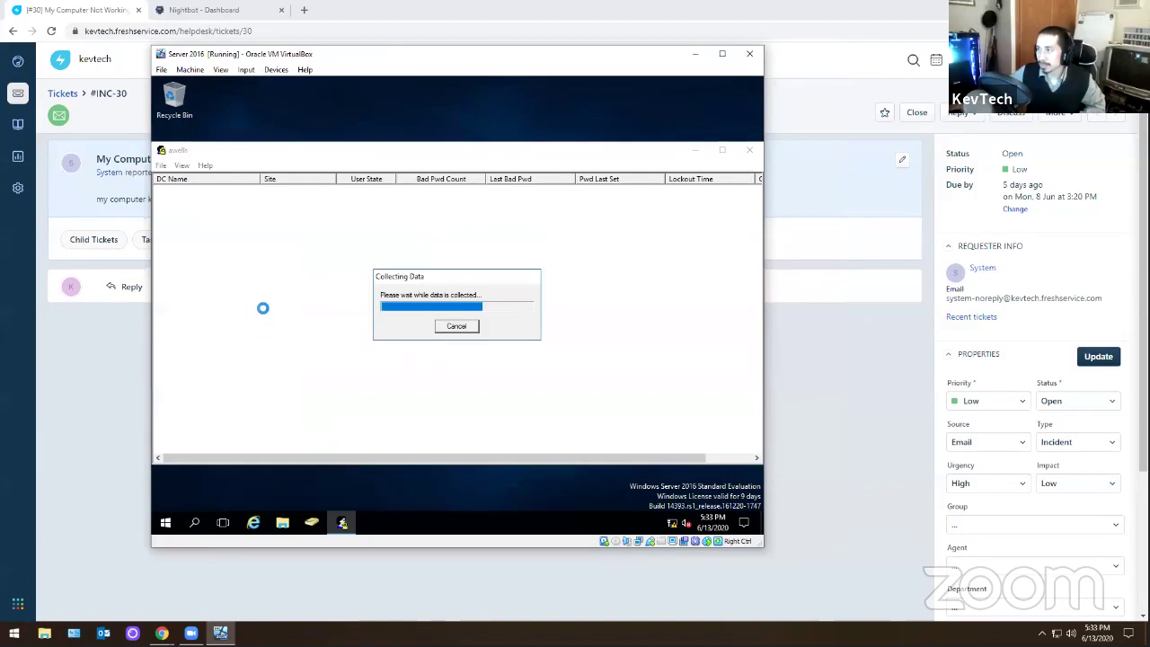
- Inspect the domain controller's result row, widening columns to confirm Not Locked with 0 bad passwords
click(209, 193)
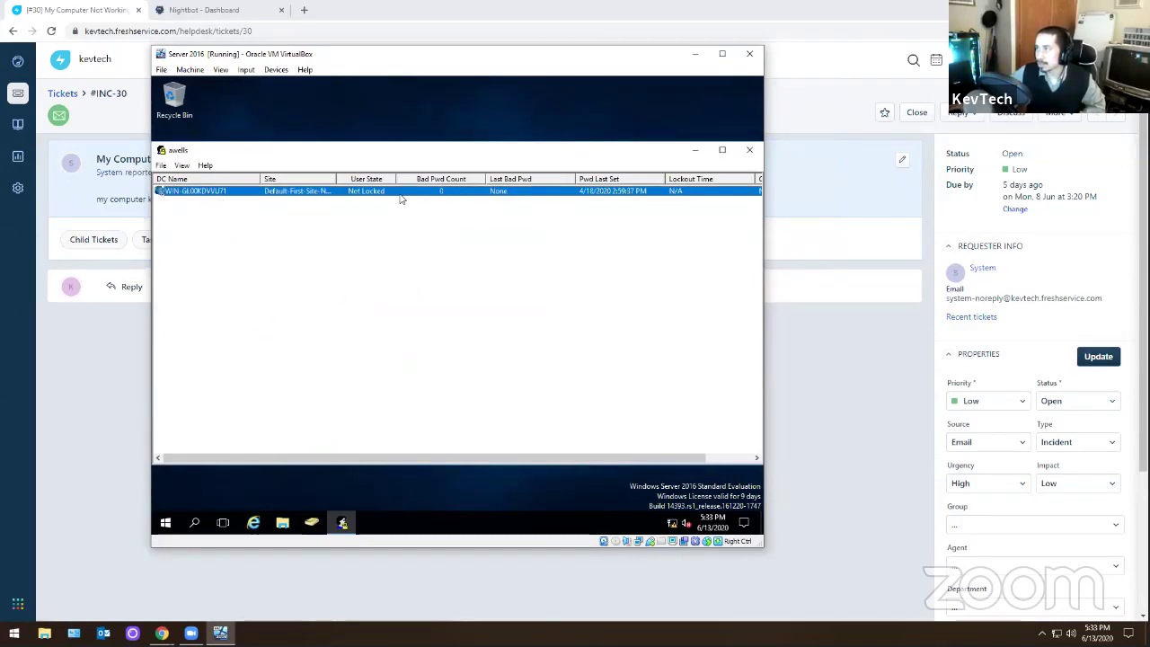
drag(539, 459, 564, 459)
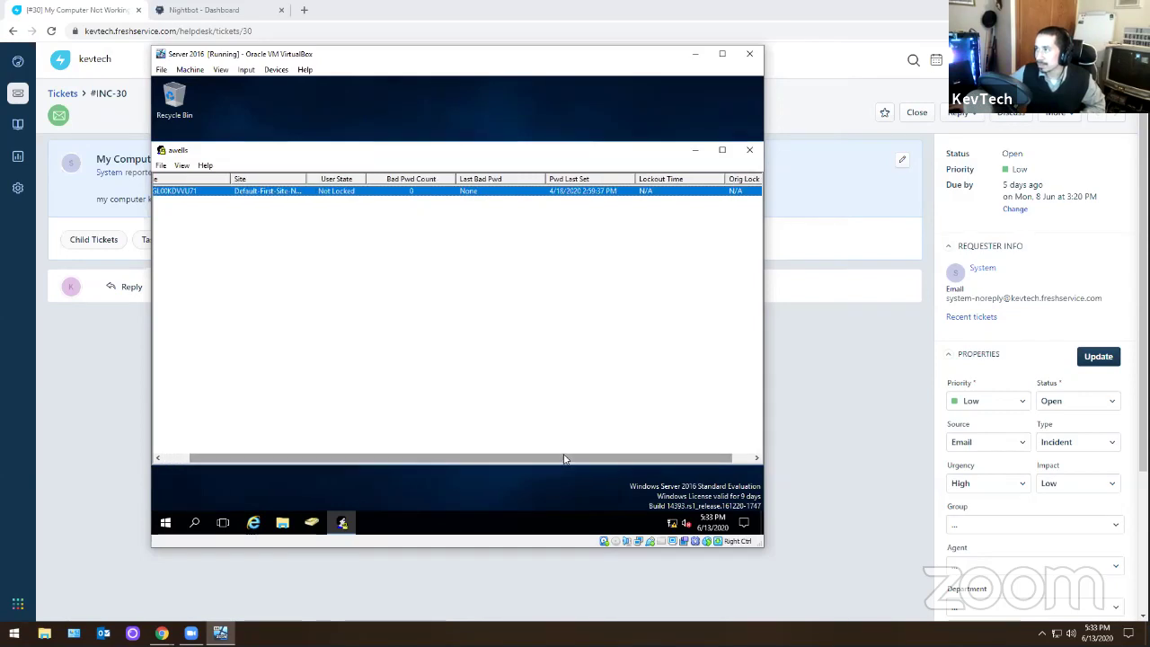
drag(498, 463, 600, 466)
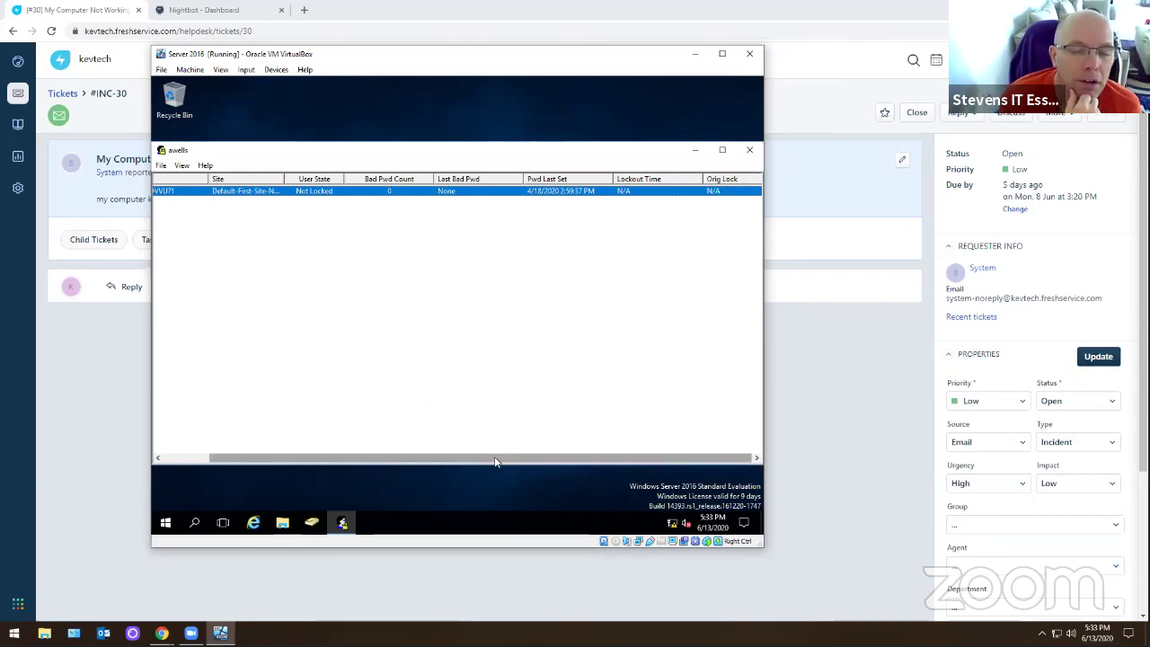
drag(494, 461, 515, 457)
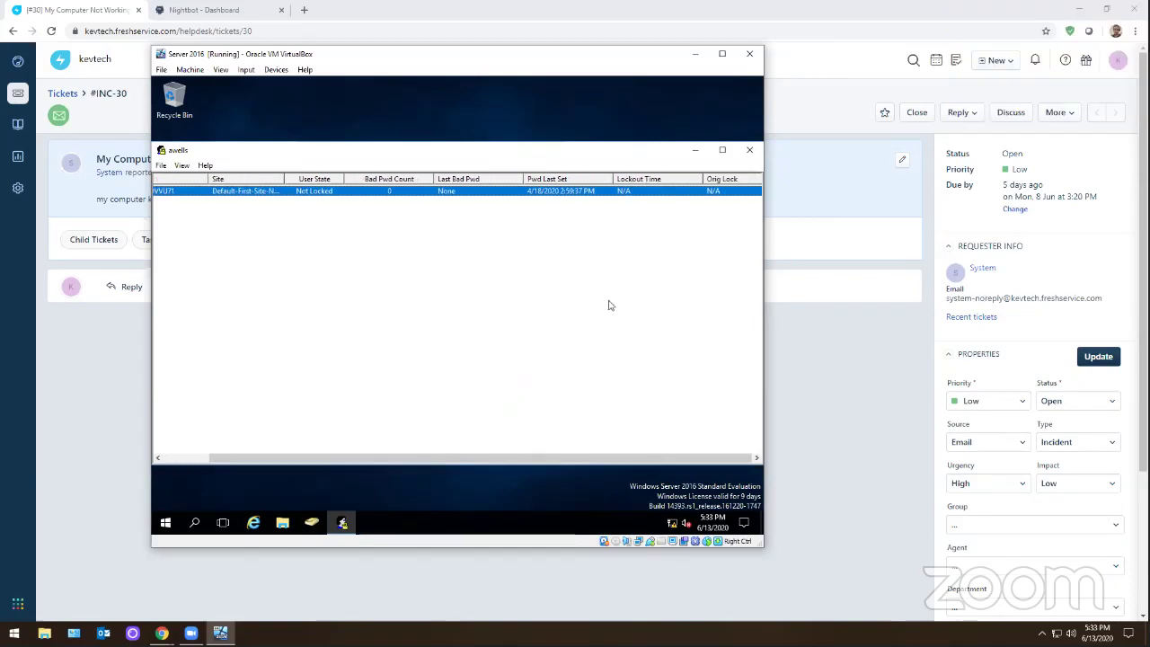
- Close the LockoutStatus results and power off the Server 2016 VM, confirming the shutdown reason
click(749, 150)
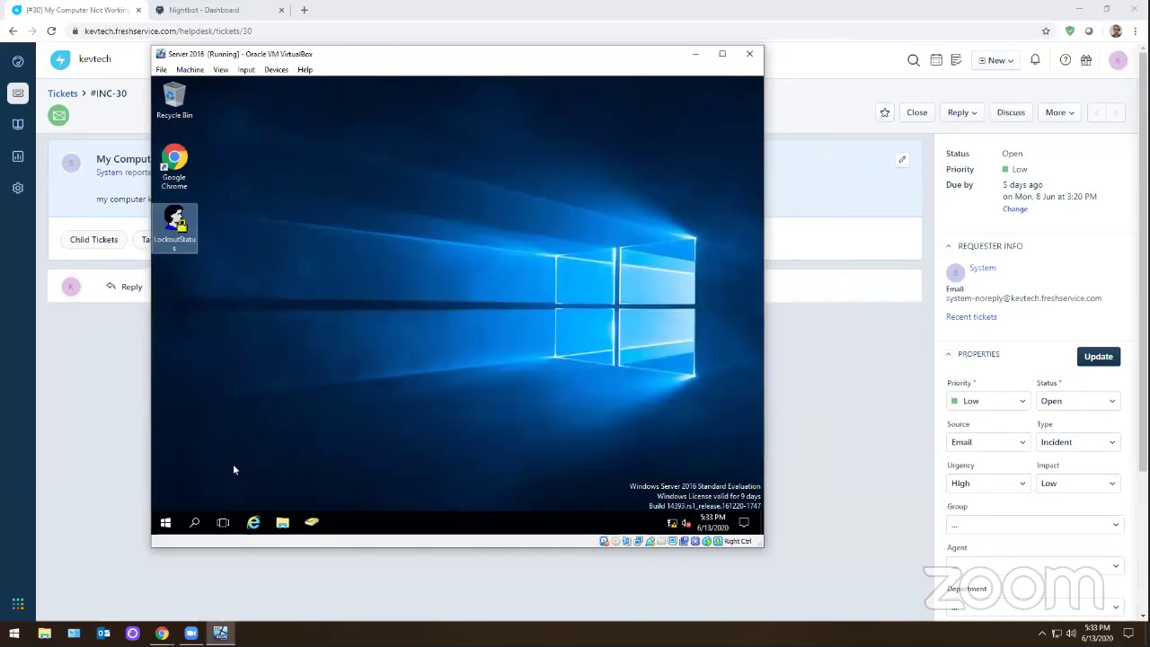
right_click(166, 531)
mouse_move(231, 490)
click(361, 469)
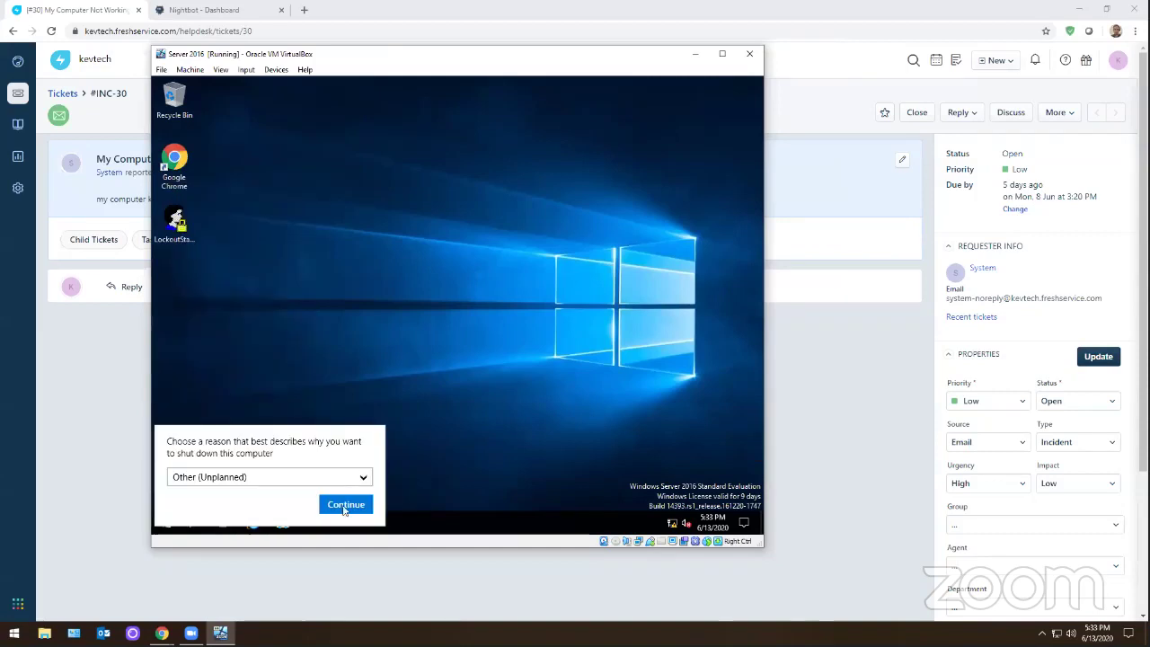
click(359, 507)
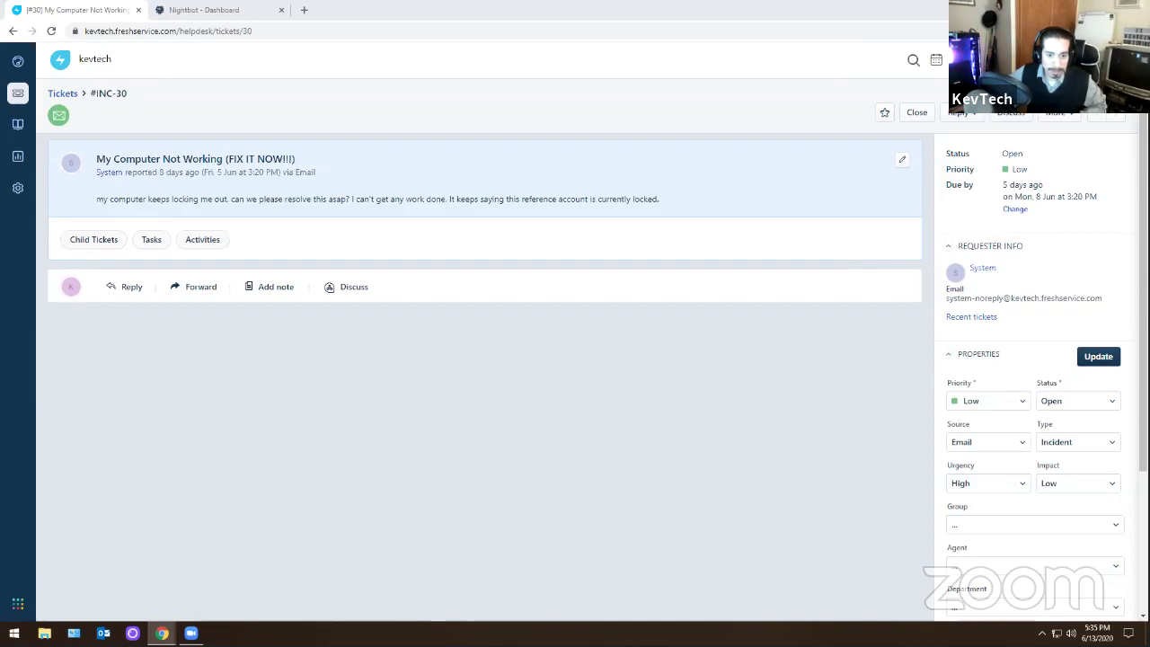
- Review the account lockout article, then close Freshservice ticket INC-30
key(alt+Tab)
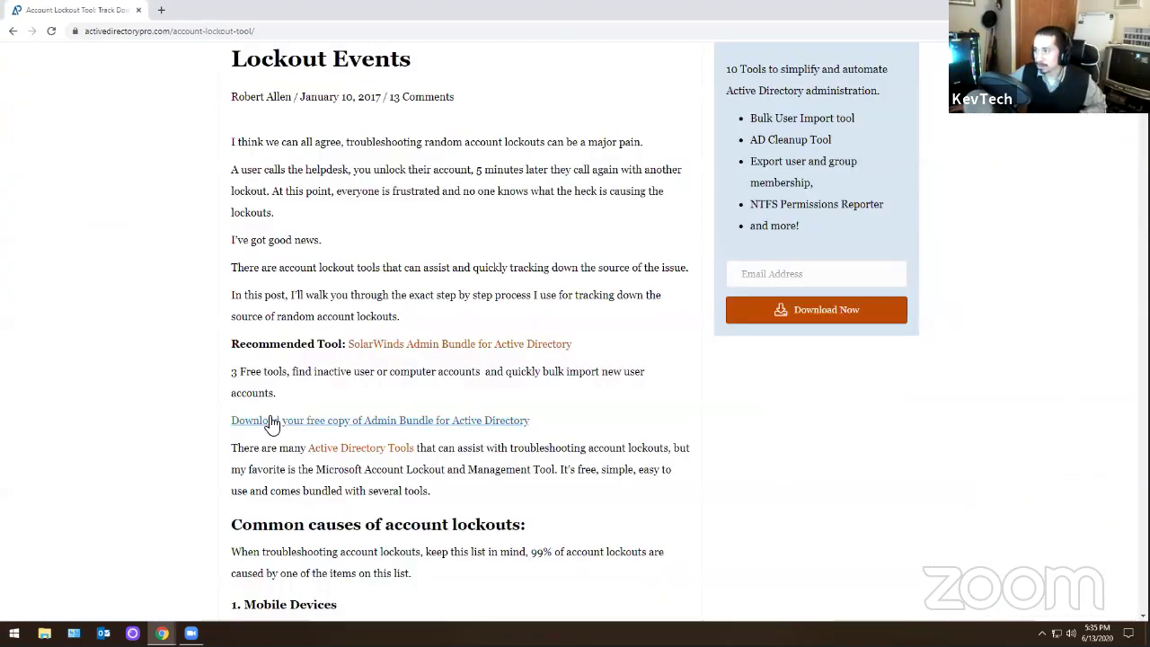
scroll(401, 380, down, 1)
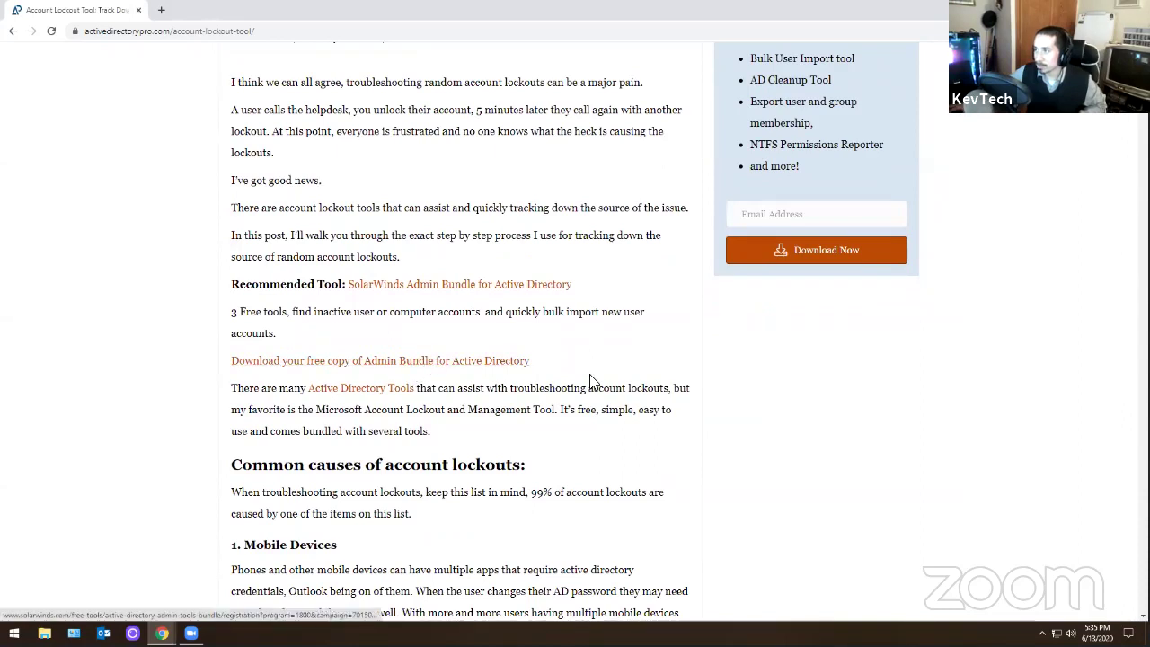
scroll(590, 380, up, 2)
key(alt+Tab)
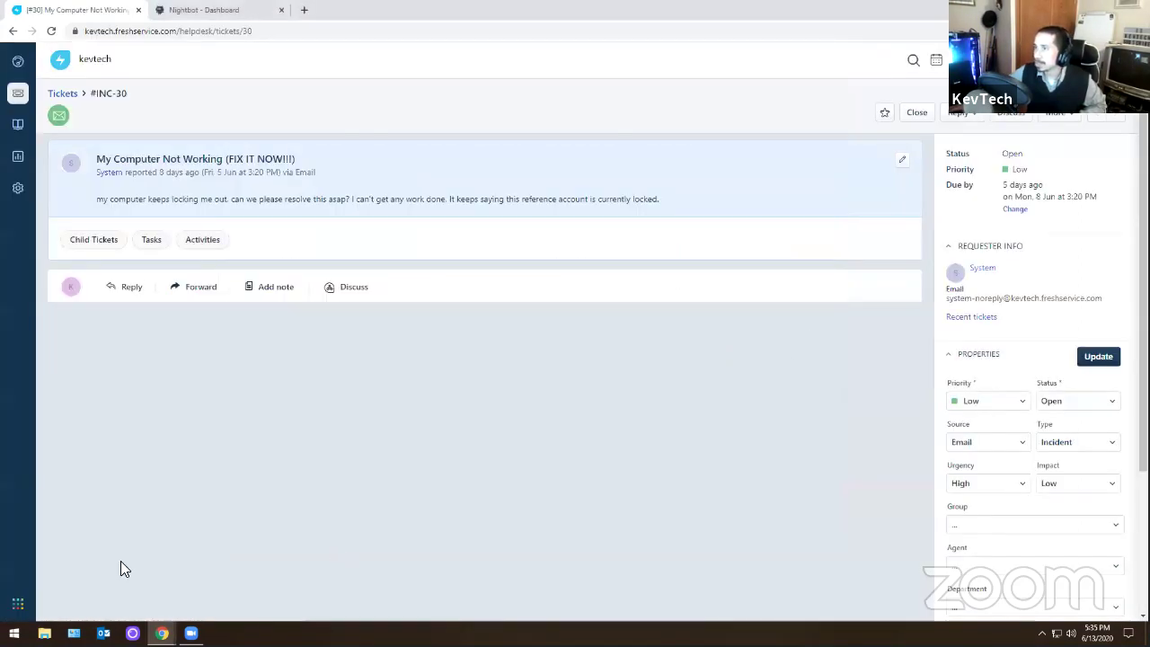
click(918, 118)
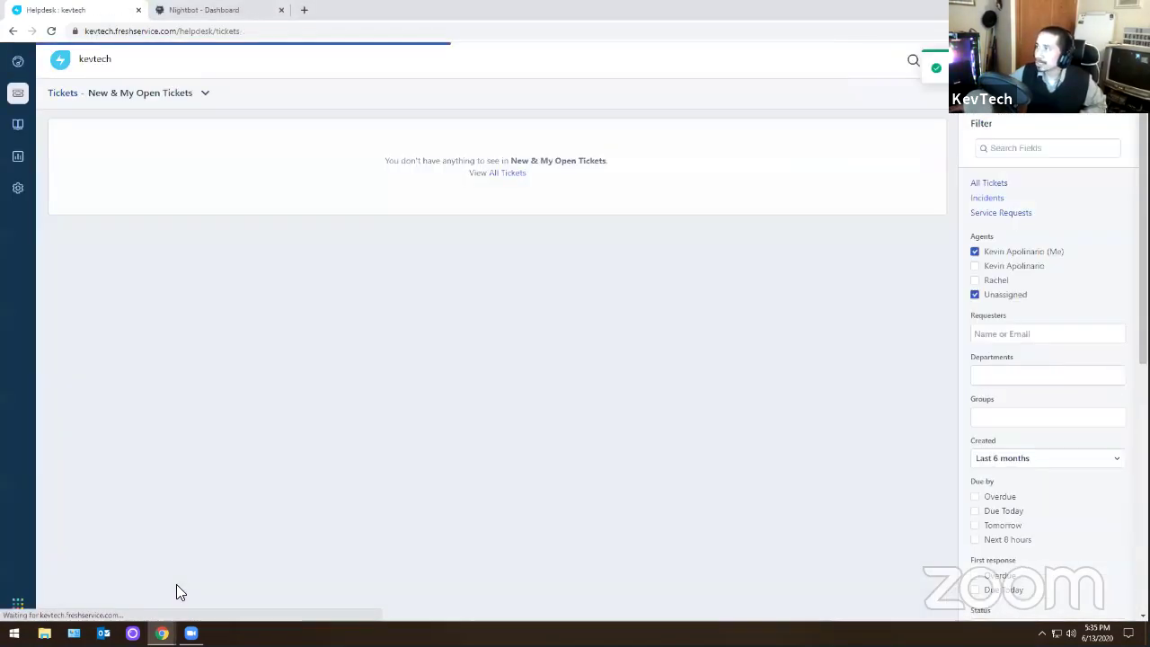